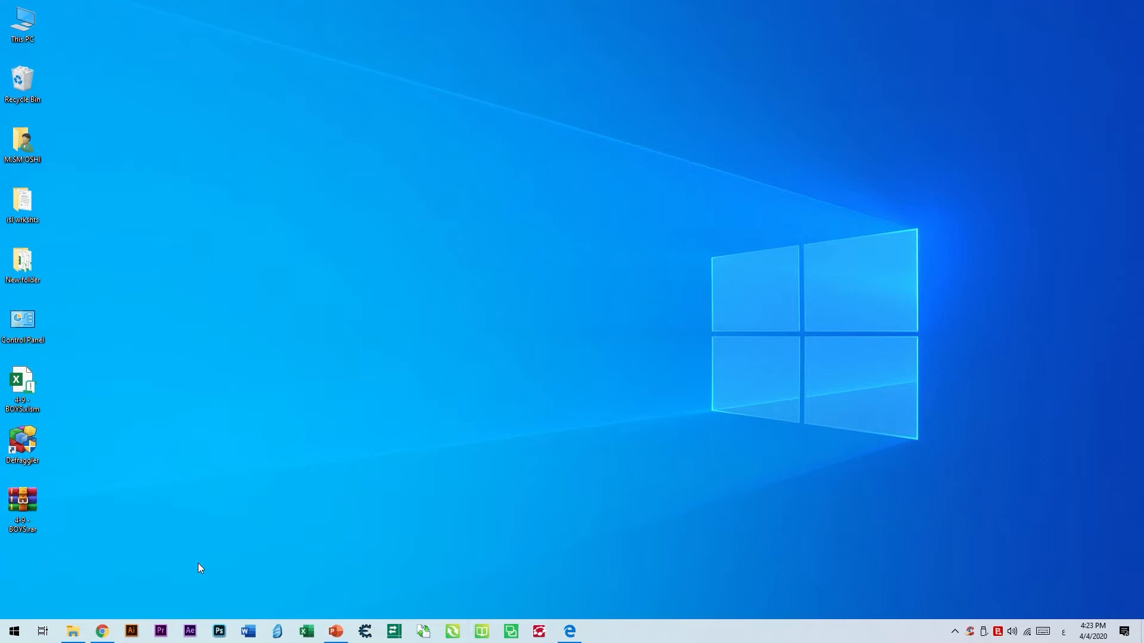
# Switch to Chrome and go from the Gmail inbox through Google Docs to the Google Forms home page.
pyautogui.click(102, 631)
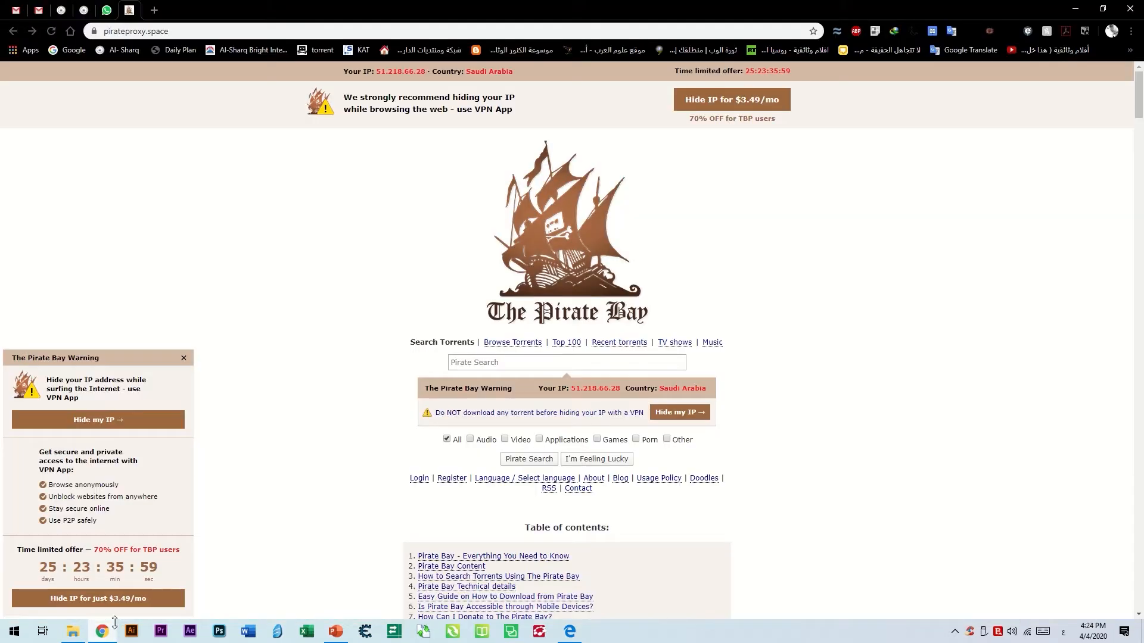
pyautogui.click(12, 13)
pyautogui.click(38, 10)
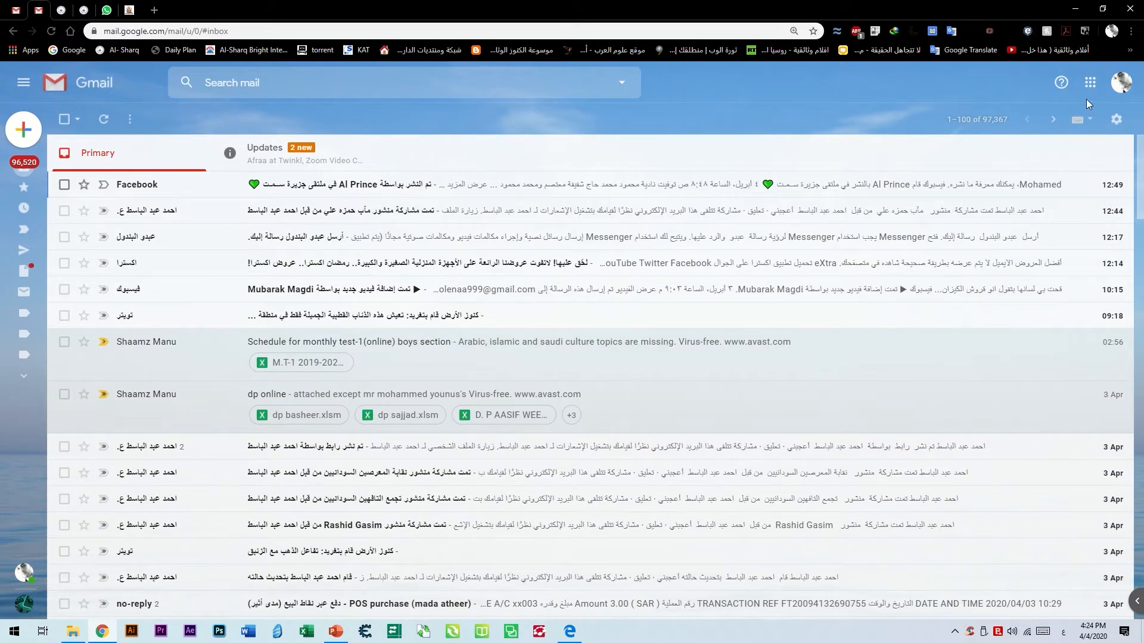
pyautogui.click(1096, 85)
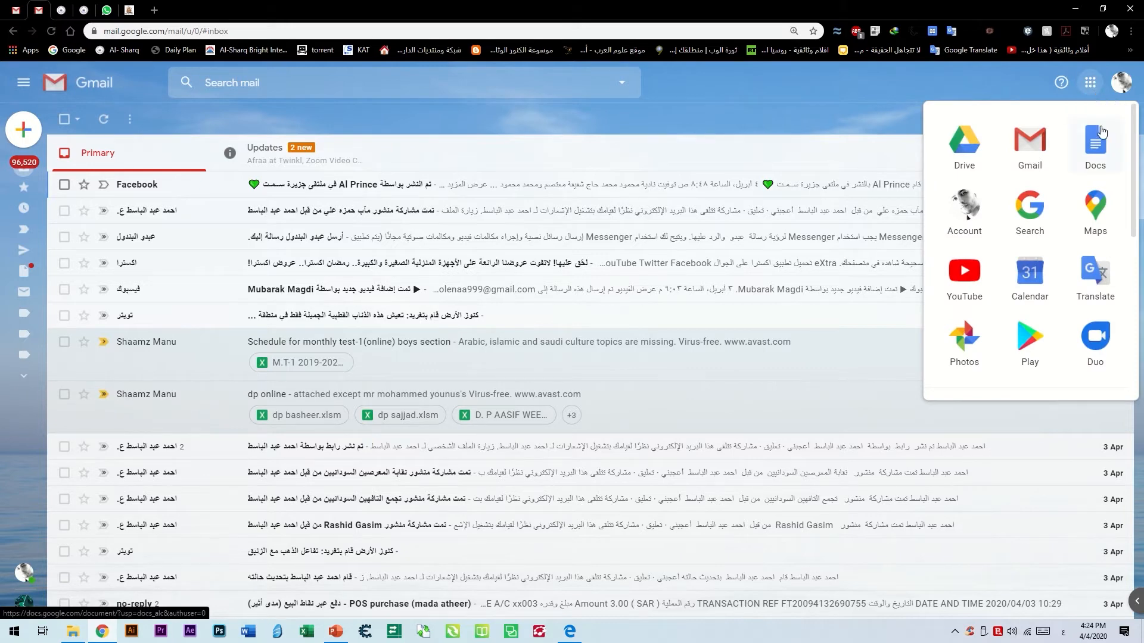
pyautogui.click(1095, 149)
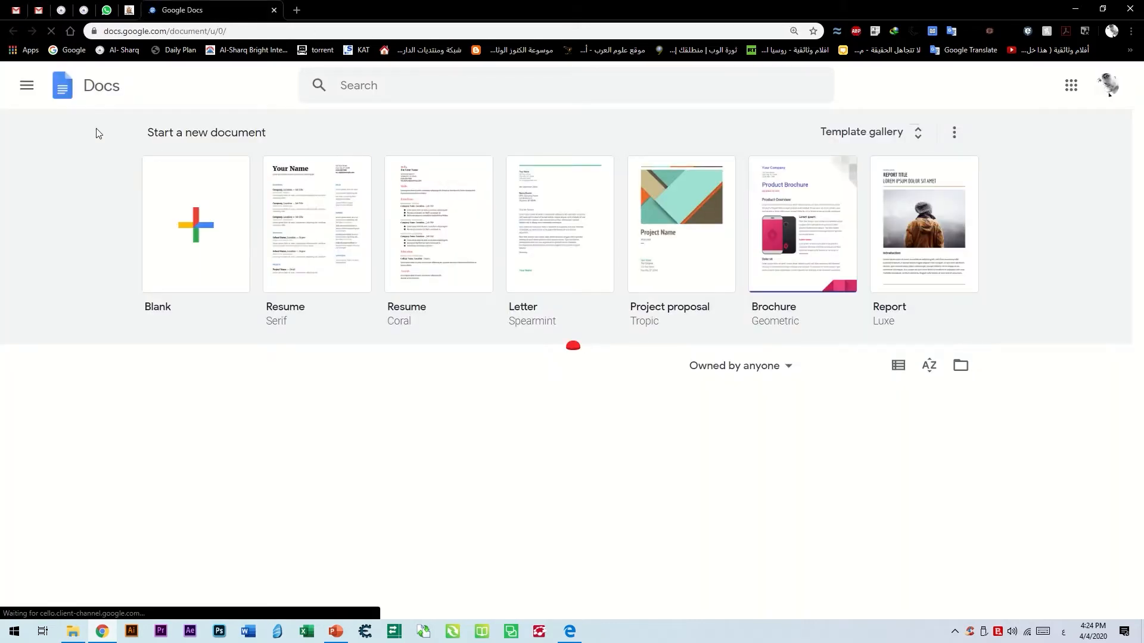
pyautogui.click(26, 85)
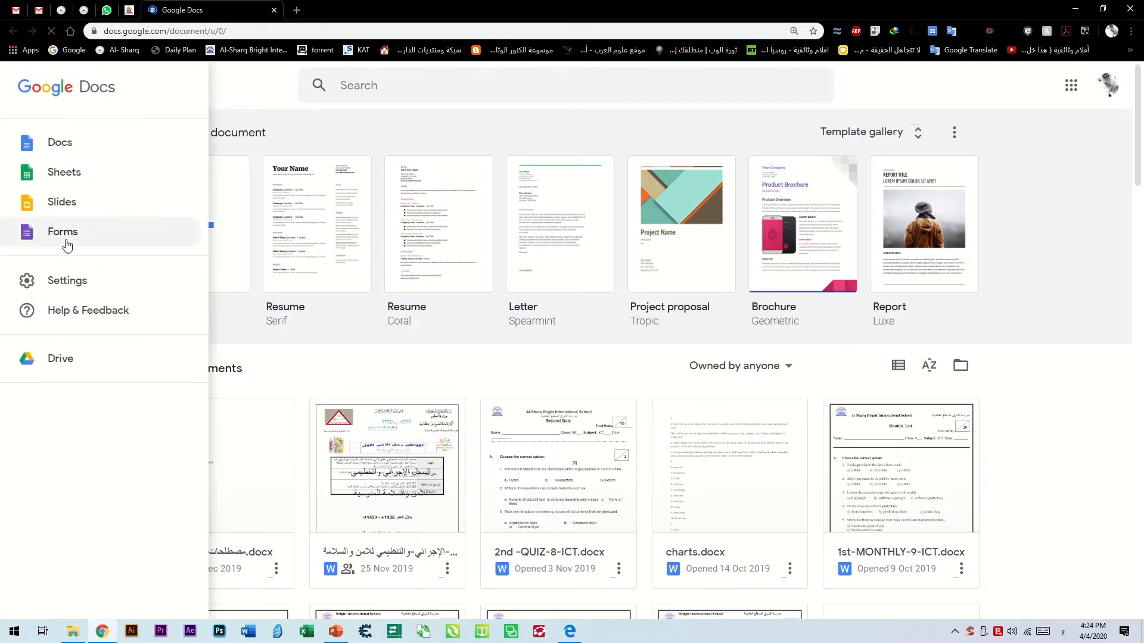
pyautogui.click(67, 238)
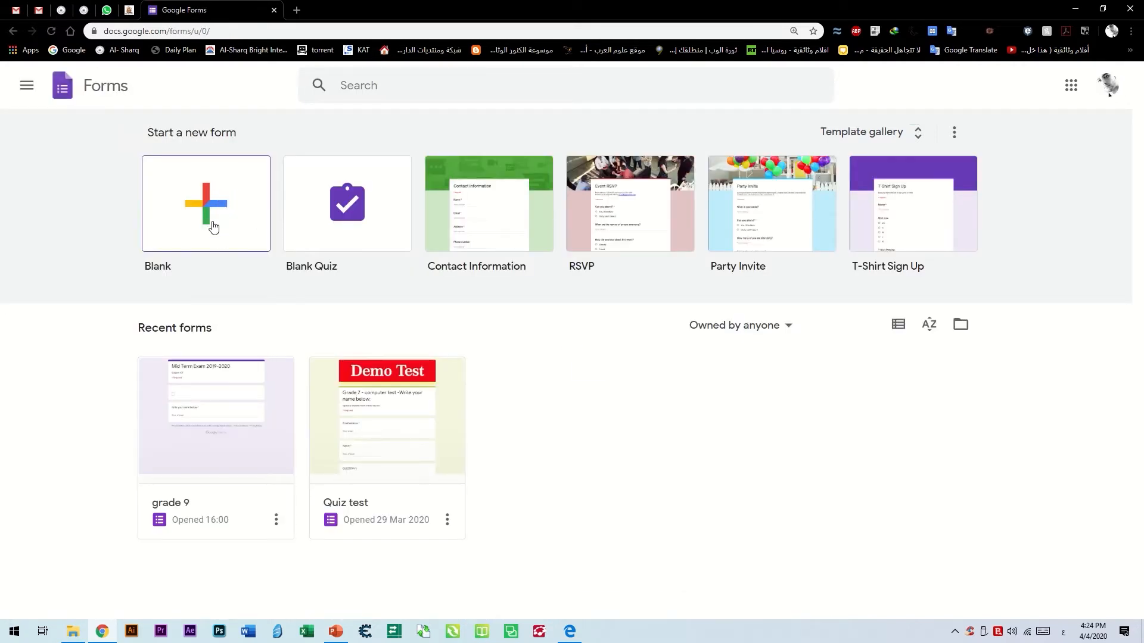
# Open Google Drive from Gmail and display the additional file types it can create, including Google Forms.
pyautogui.click(31, 11)
pyautogui.click(1090, 83)
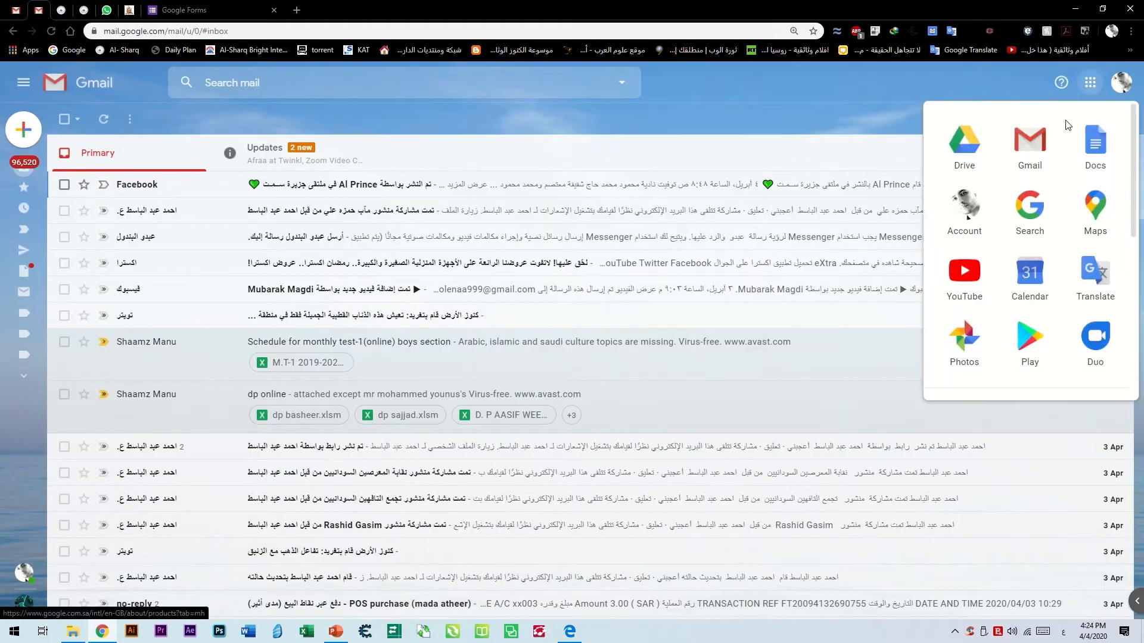
pyautogui.click(996, 162)
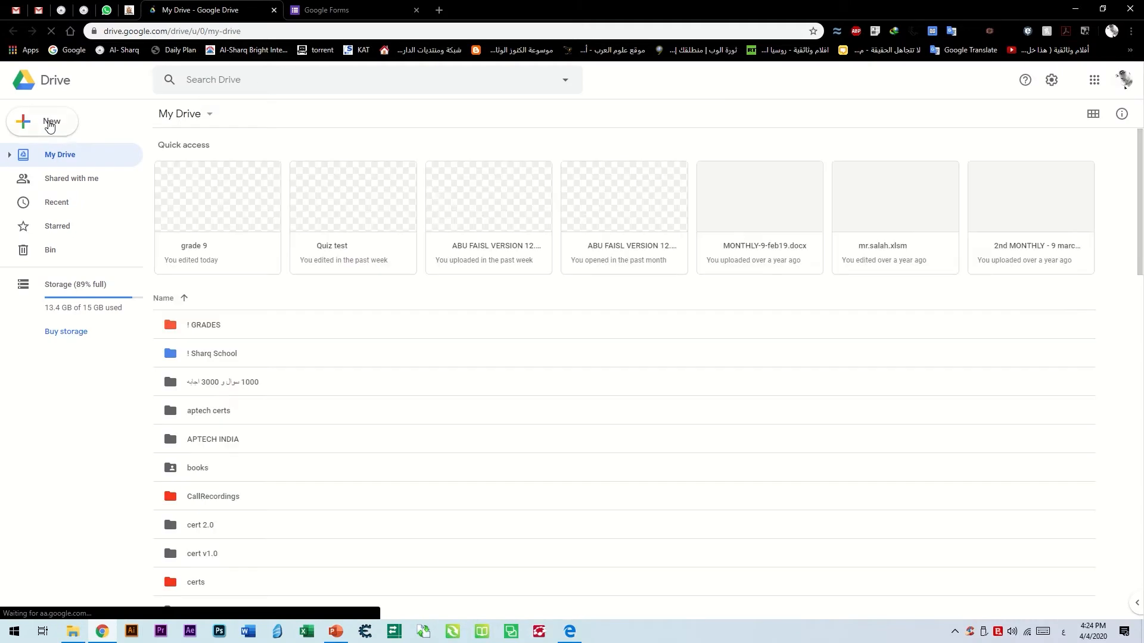
pyautogui.click(50, 125)
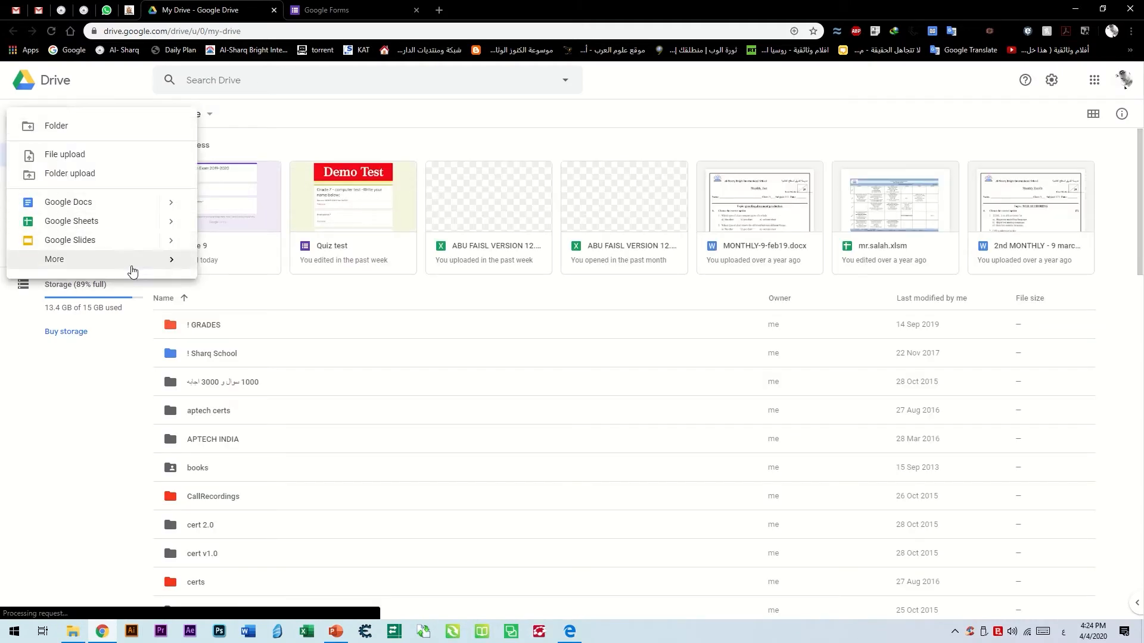
pyautogui.moveTo(132, 272)
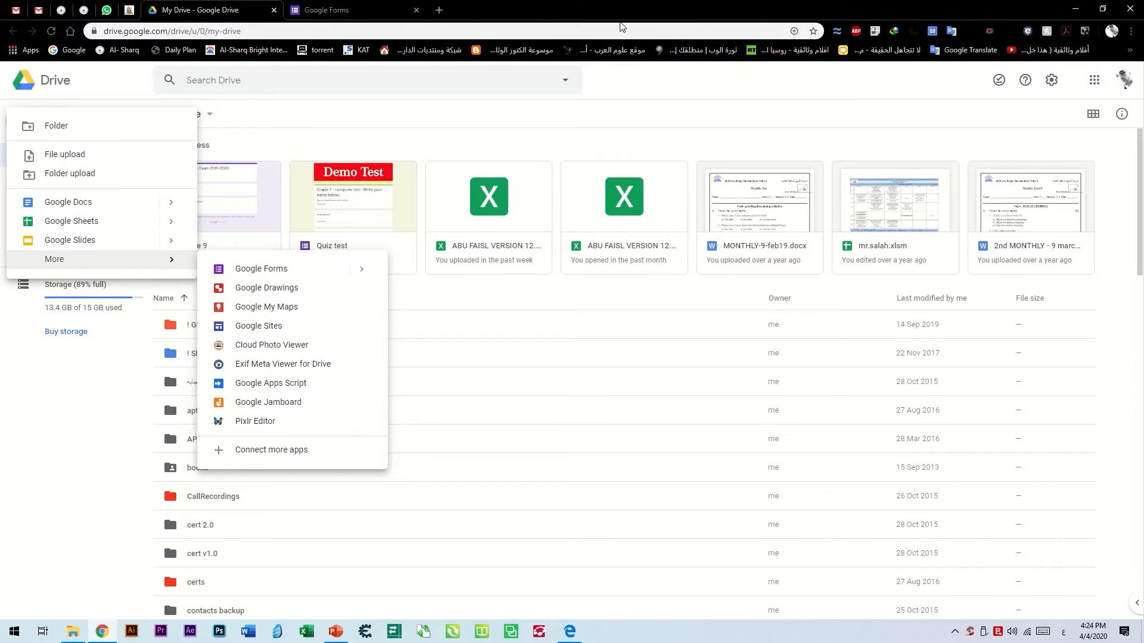
# Return to the Google Forms home page and view its language and template settings without changing them.
pyautogui.click(346, 11)
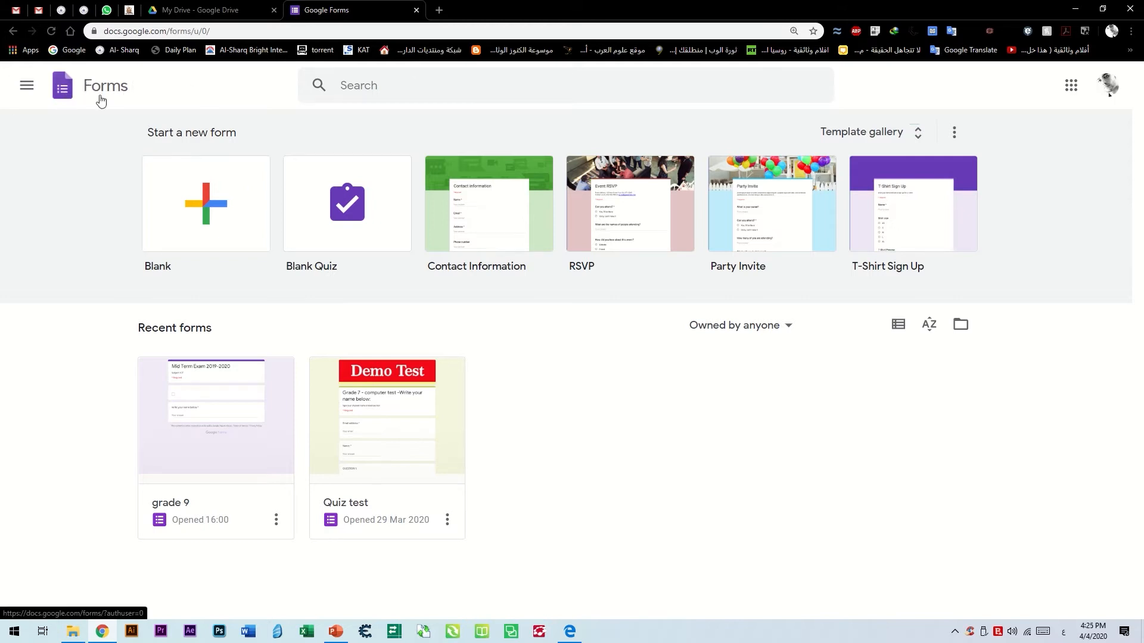
pyautogui.click(177, 17)
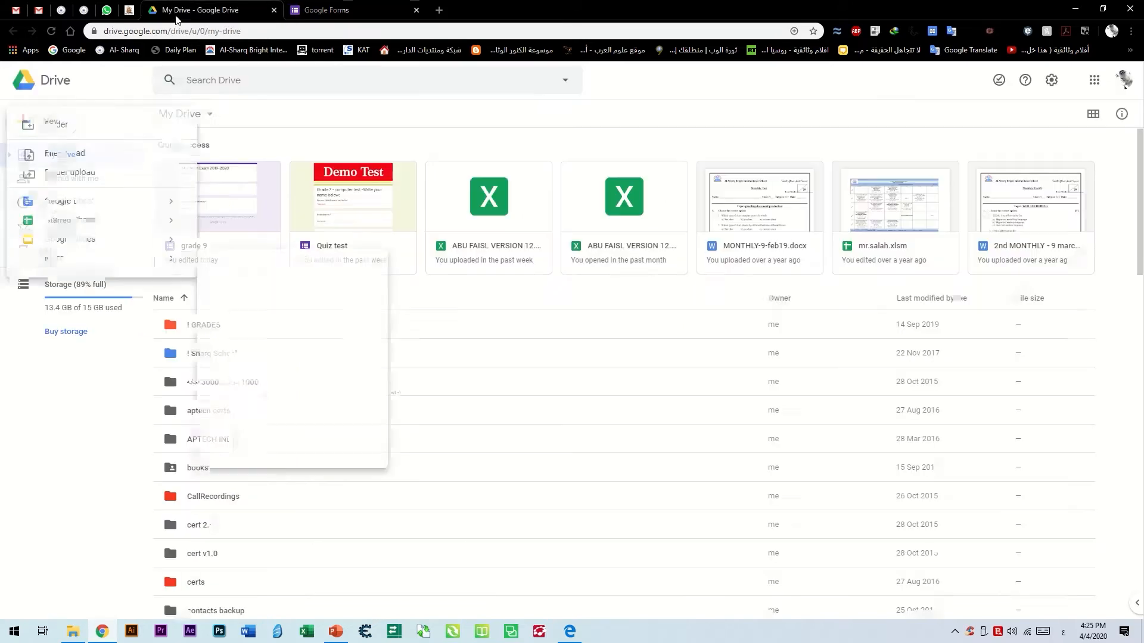
pyautogui.click(332, 11)
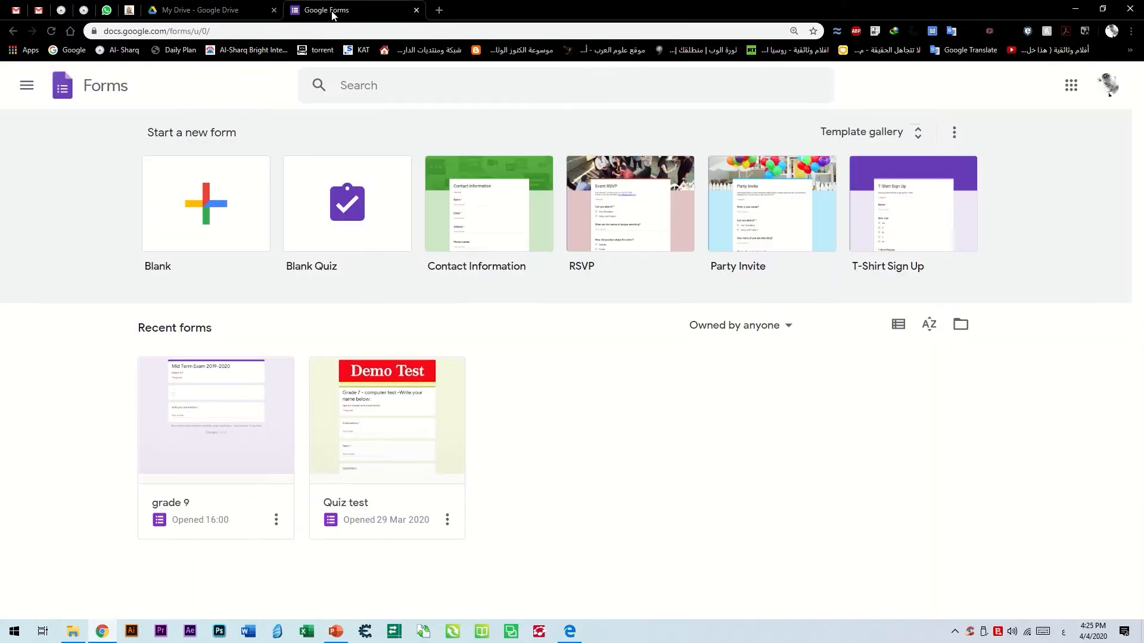
pyautogui.click(1071, 85)
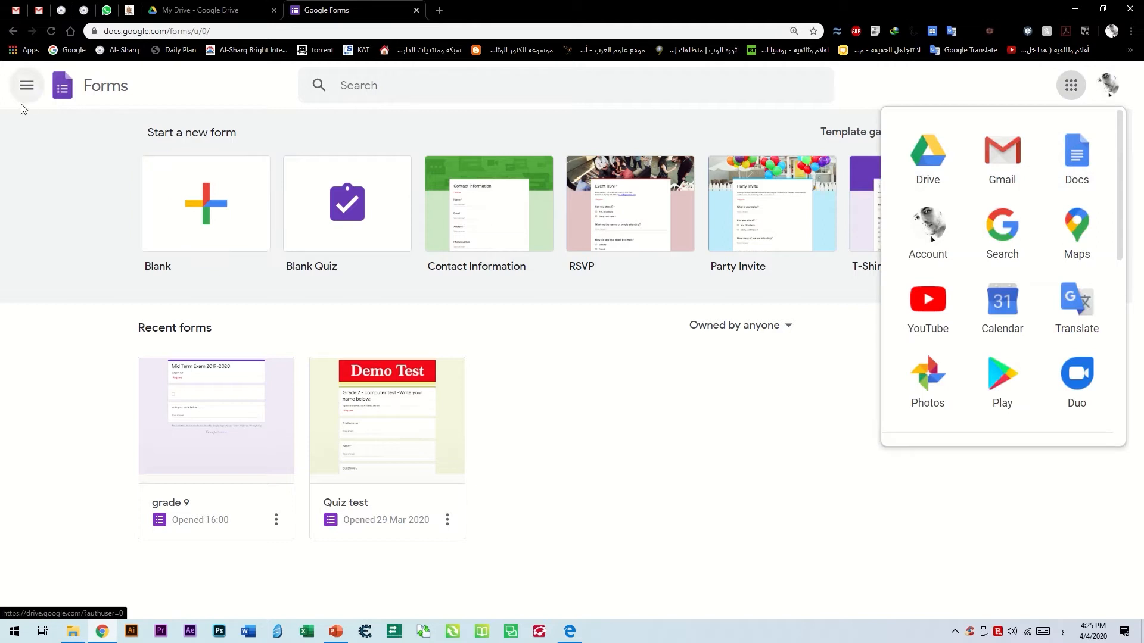
pyautogui.click(26, 85)
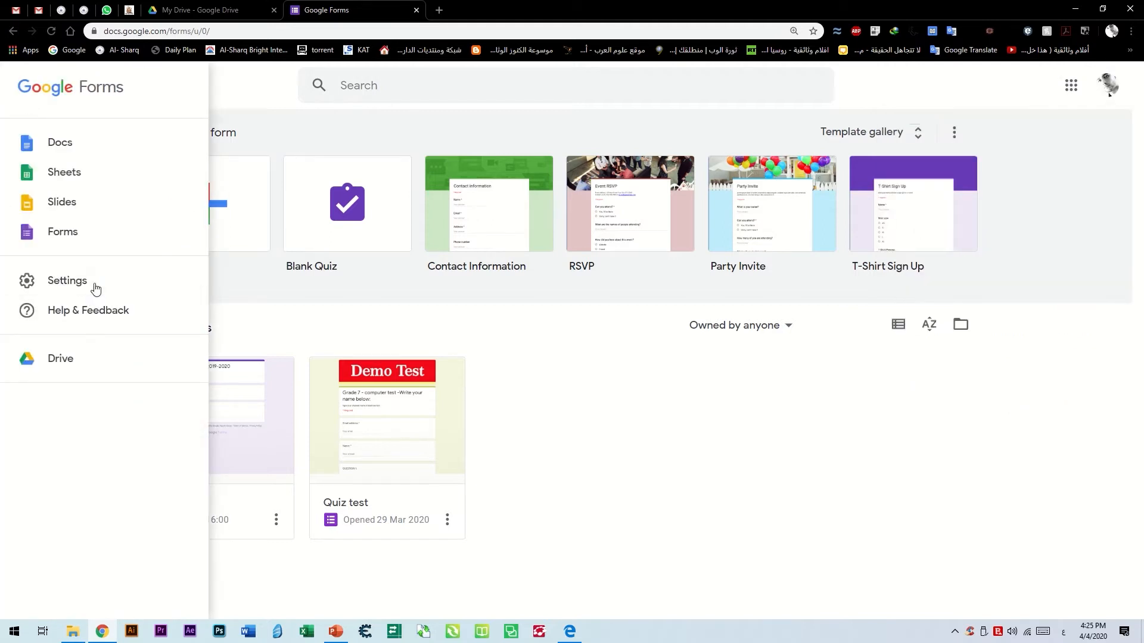
pyautogui.click(67, 280)
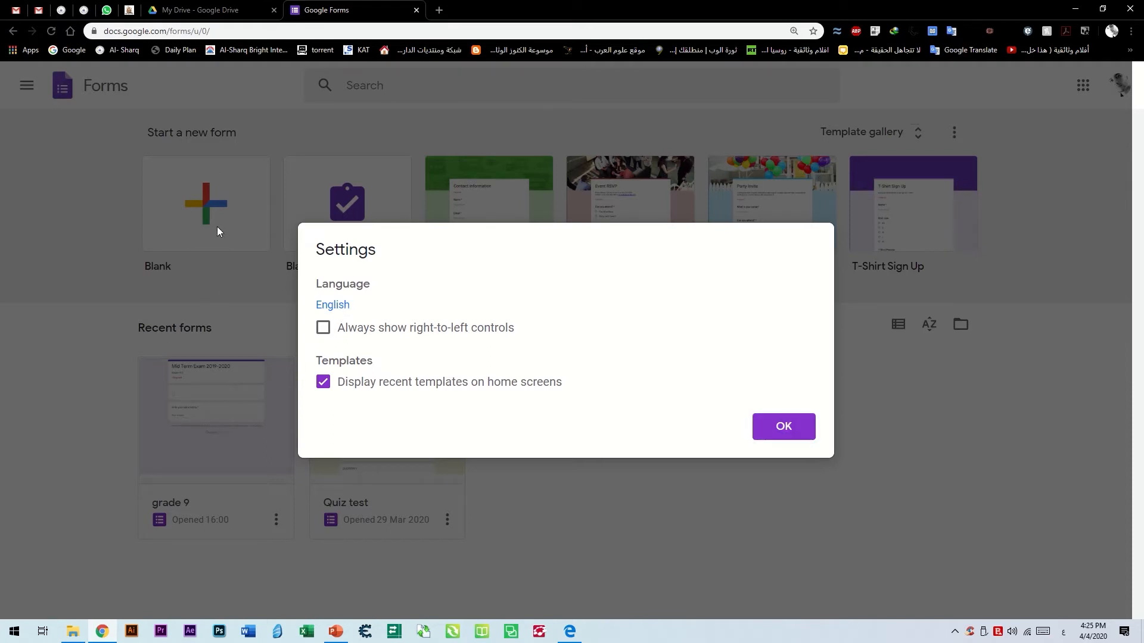
pyautogui.click(793, 430)
# Create a new blank form and open its theme options.
pyautogui.click(224, 197)
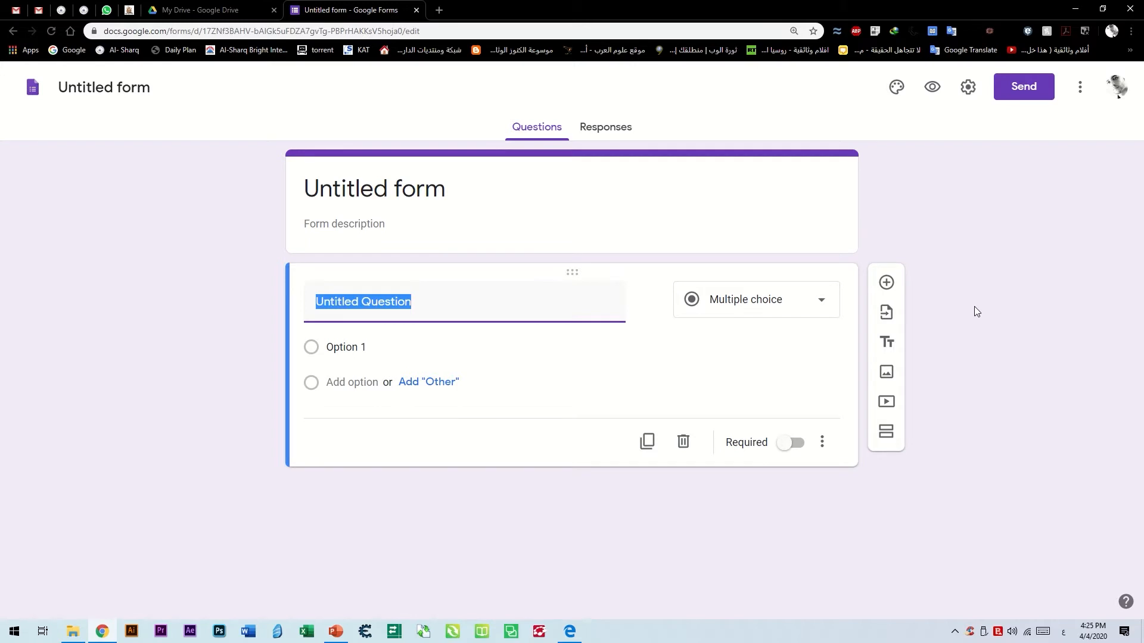
pyautogui.click(896, 87)
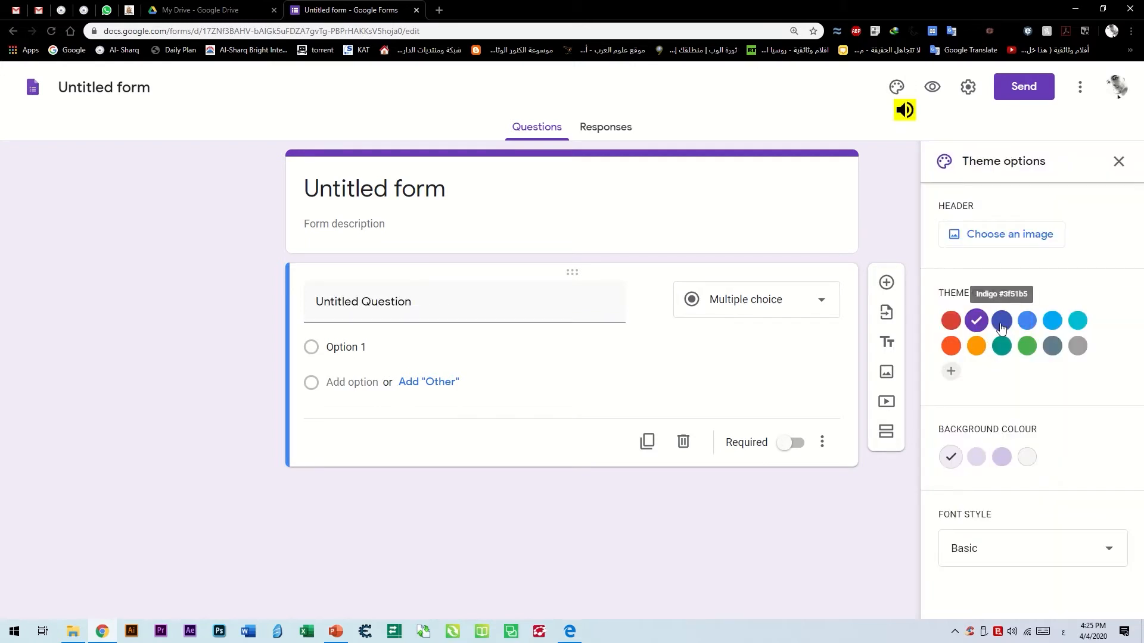
# Try the teal and orange theme colours on the form and switch back to purple.
pyautogui.click(1002, 346)
pyautogui.click(951, 345)
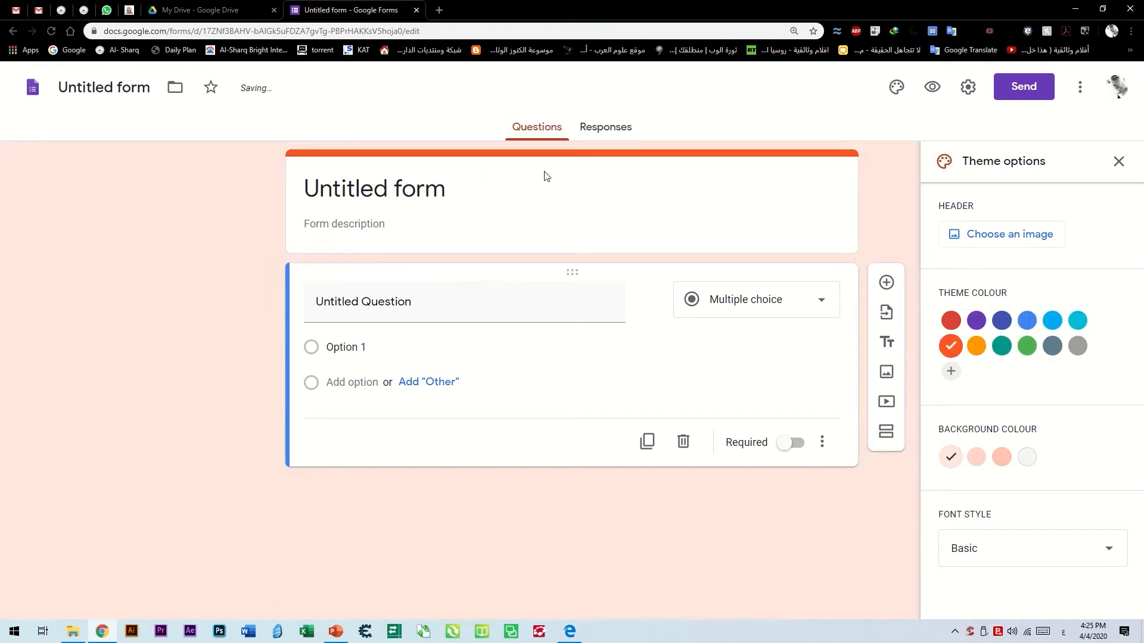
pyautogui.click(976, 320)
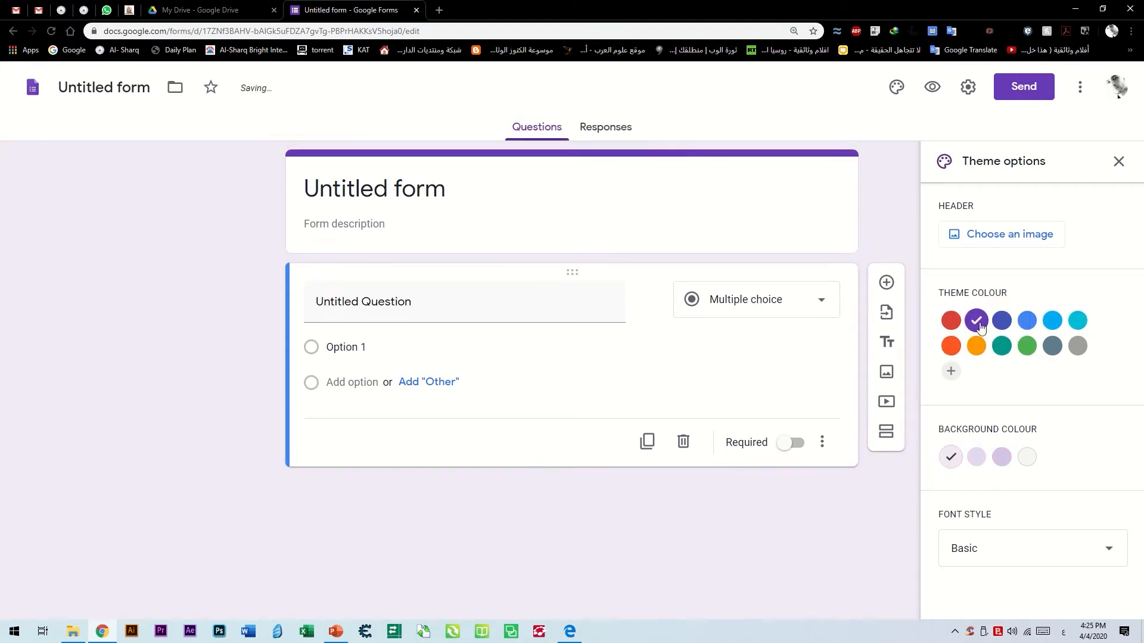
# Compare the available background shades and set the form's background to the second, light purple one.
pyautogui.click(986, 463)
pyautogui.click(1000, 458)
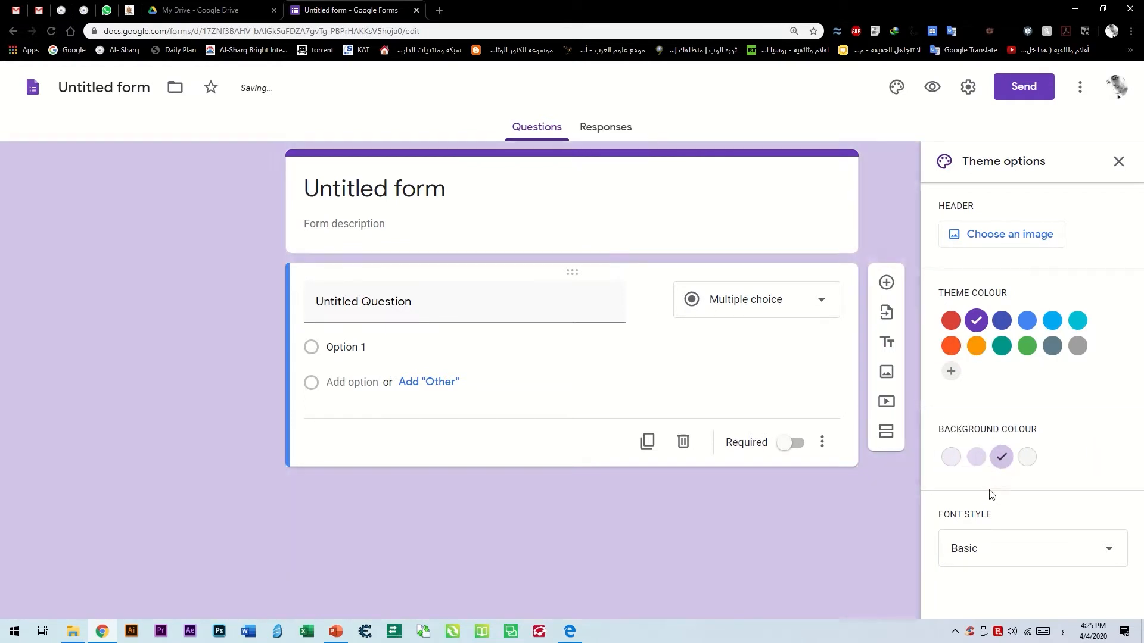
pyautogui.click(1029, 465)
pyautogui.click(976, 459)
pyautogui.click(999, 469)
pyautogui.click(976, 457)
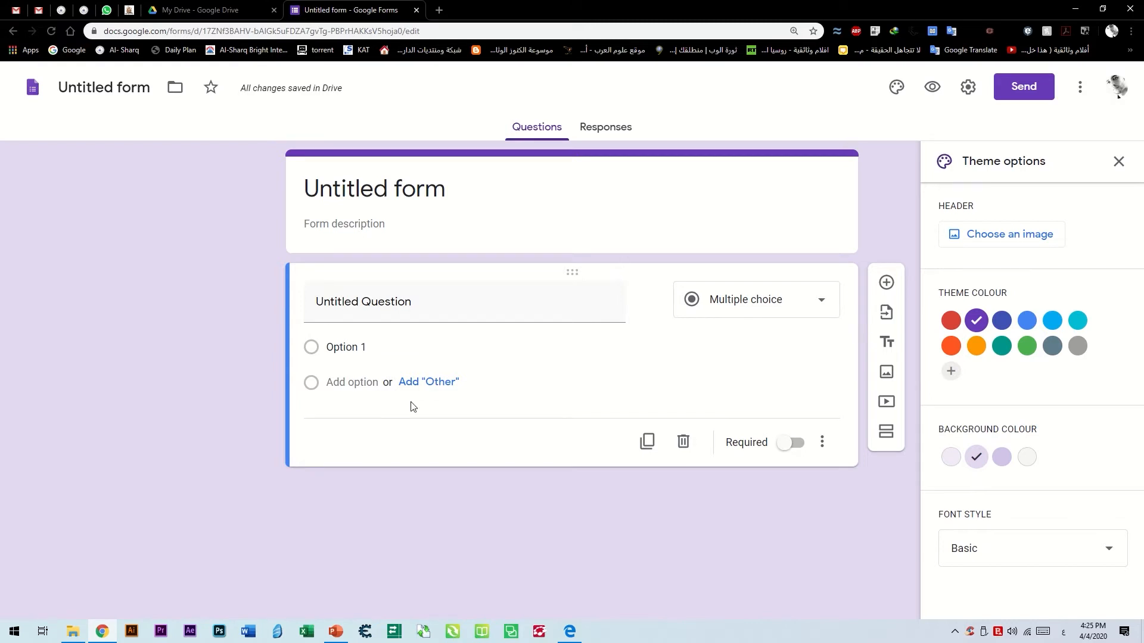
# In the form's general settings, collect email addresses without response receipts and limit respondents to 1 response.
pyautogui.click(968, 87)
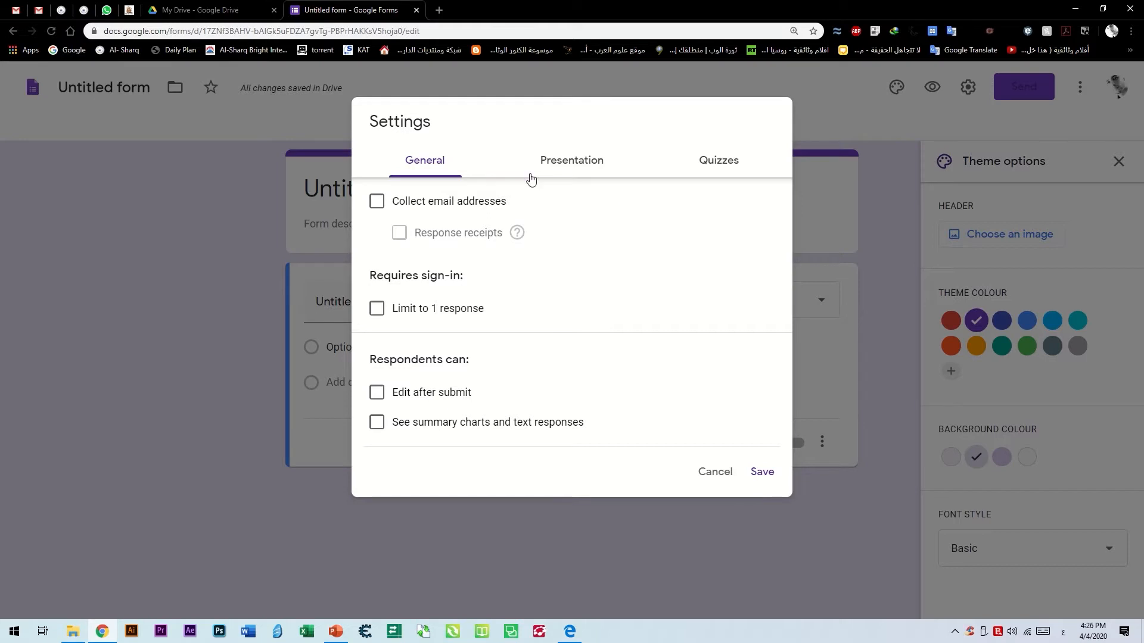
pyautogui.click(378, 207)
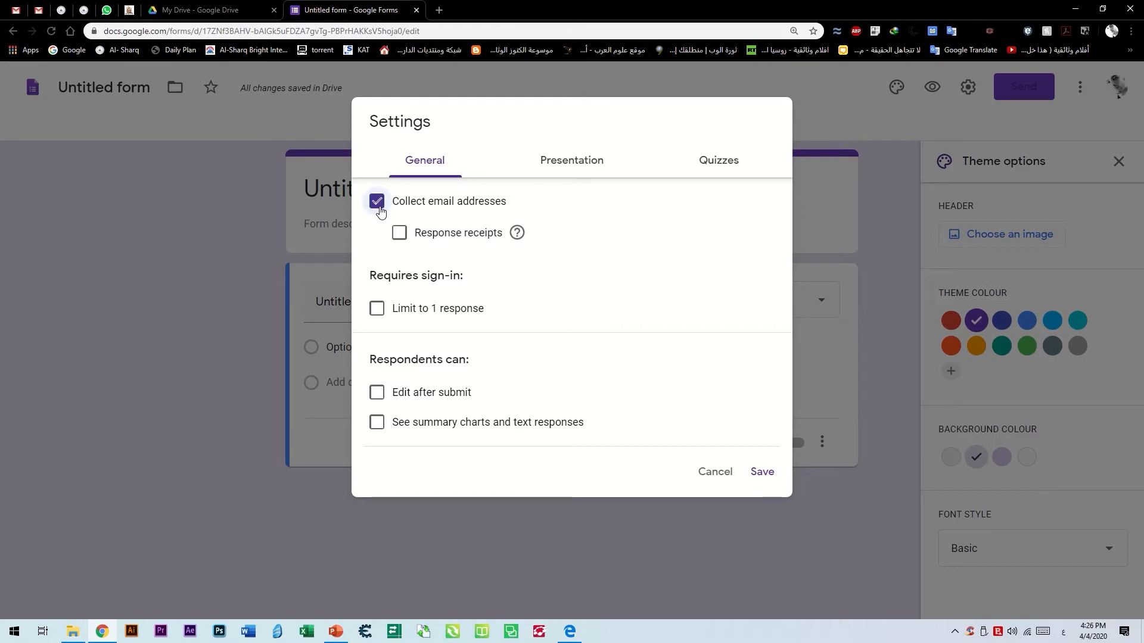
pyautogui.click(412, 232)
pyautogui.moveTo(513, 234)
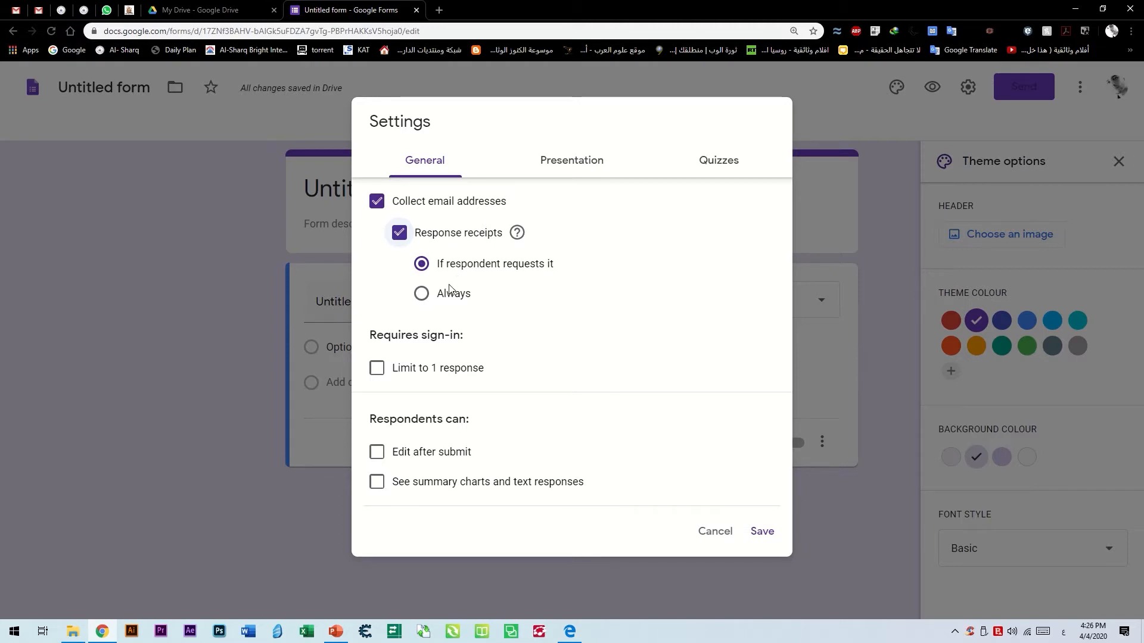
pyautogui.click(399, 232)
pyautogui.click(378, 309)
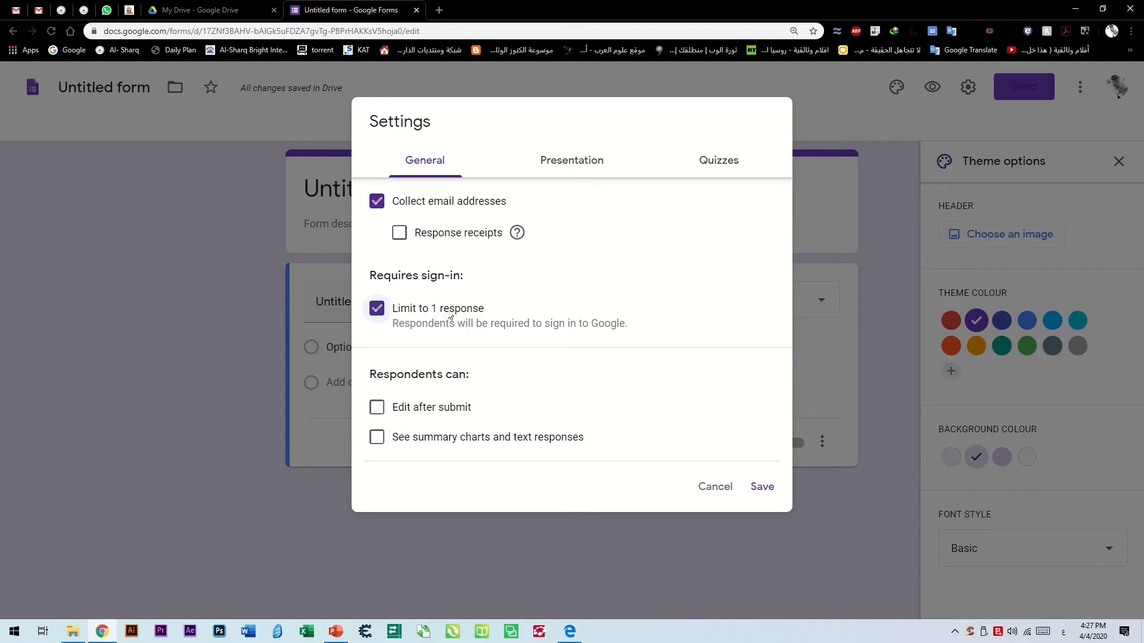
# Enable the progress bar and set the confirmation message to "thank you for your answers you will get your marks soon -- food lucj".
pyautogui.click(572, 180)
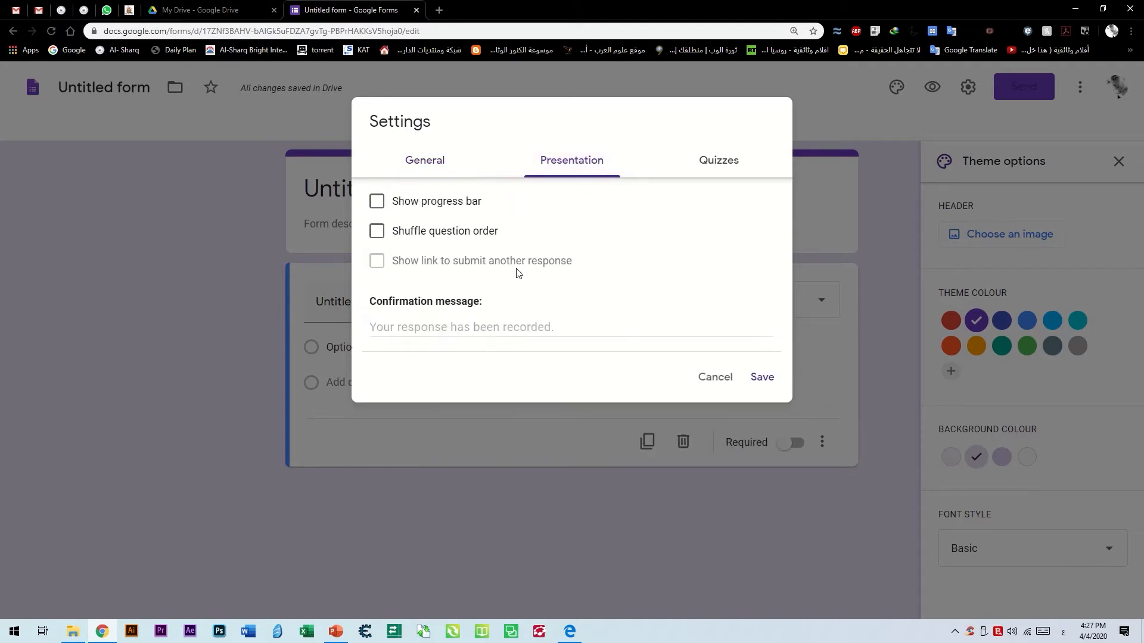
pyautogui.click(433, 204)
pyautogui.click(449, 328)
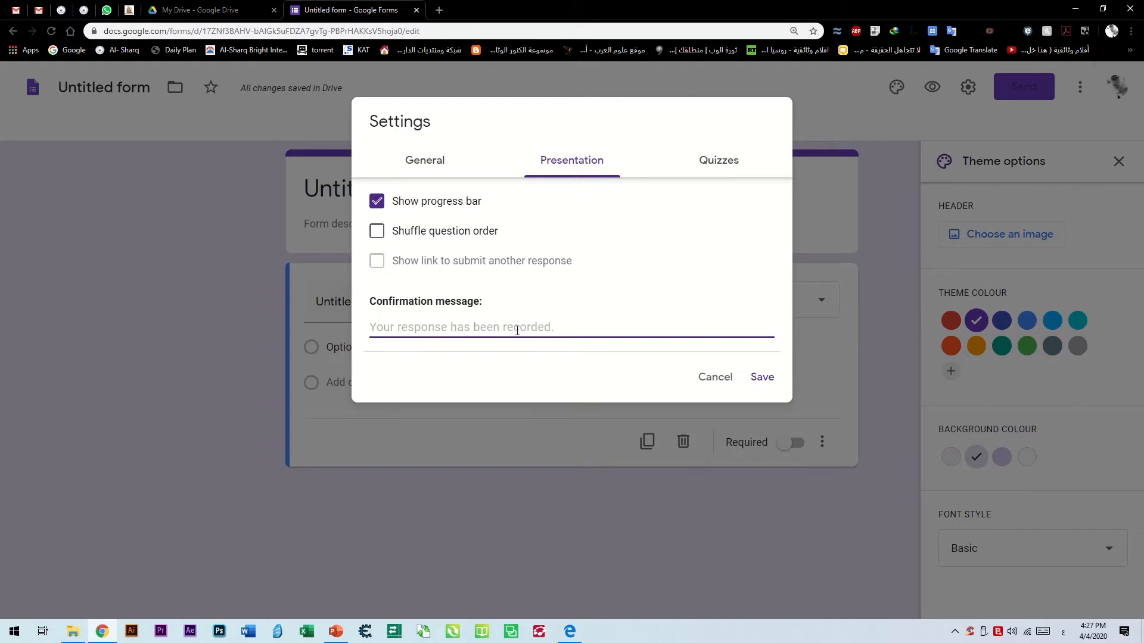
pyautogui.write('ف')
pyautogui.press('BackSpace')
pyautogui.hotkey('alt', 'shift')
pyautogui.write('th')
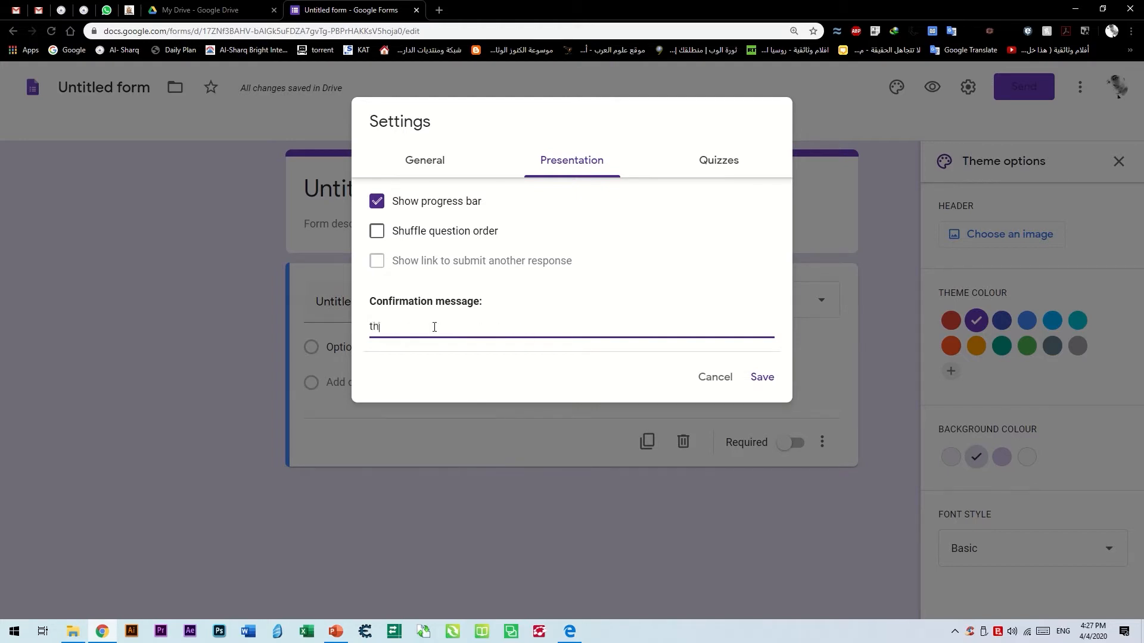
pyautogui.write('ank you for your answers you will get your ma')
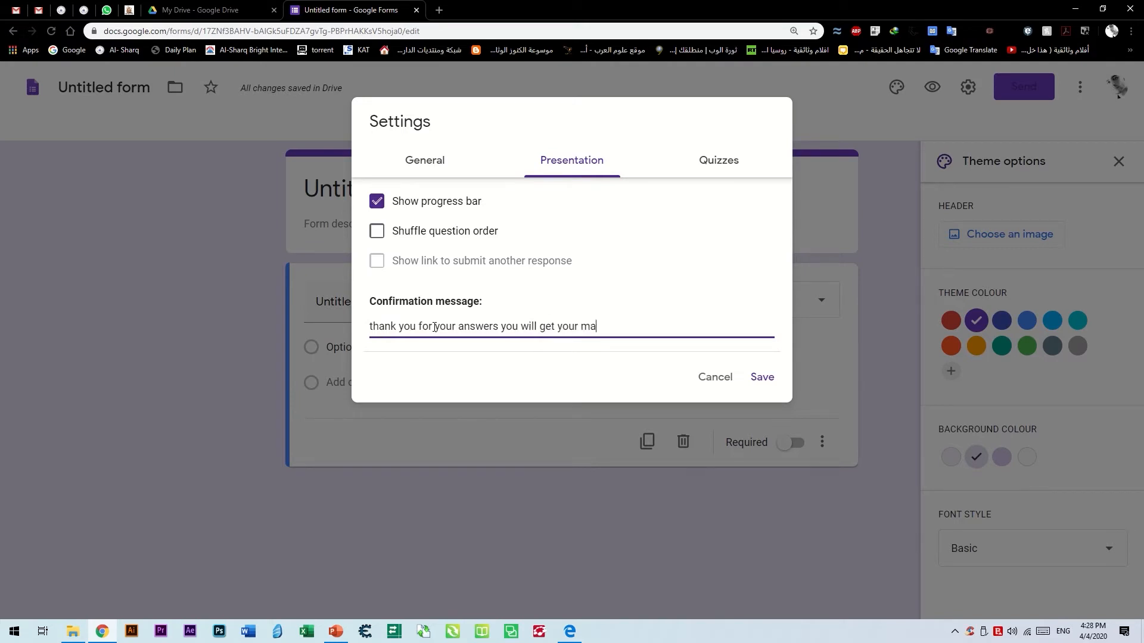
pyautogui.write('rks soon -- f')
pyautogui.write('ood')
pyautogui.write(' lucj')
# Try the "Make this a quiz" option in the quiz settings and leave it turned off.
pyautogui.click(719, 161)
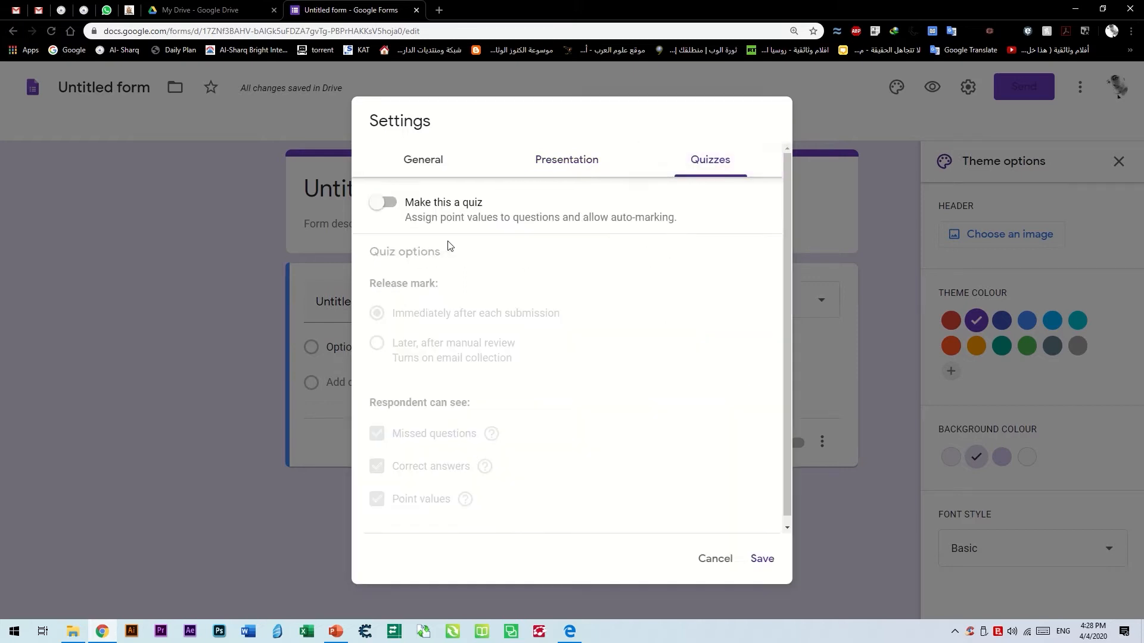
pyautogui.click(396, 203)
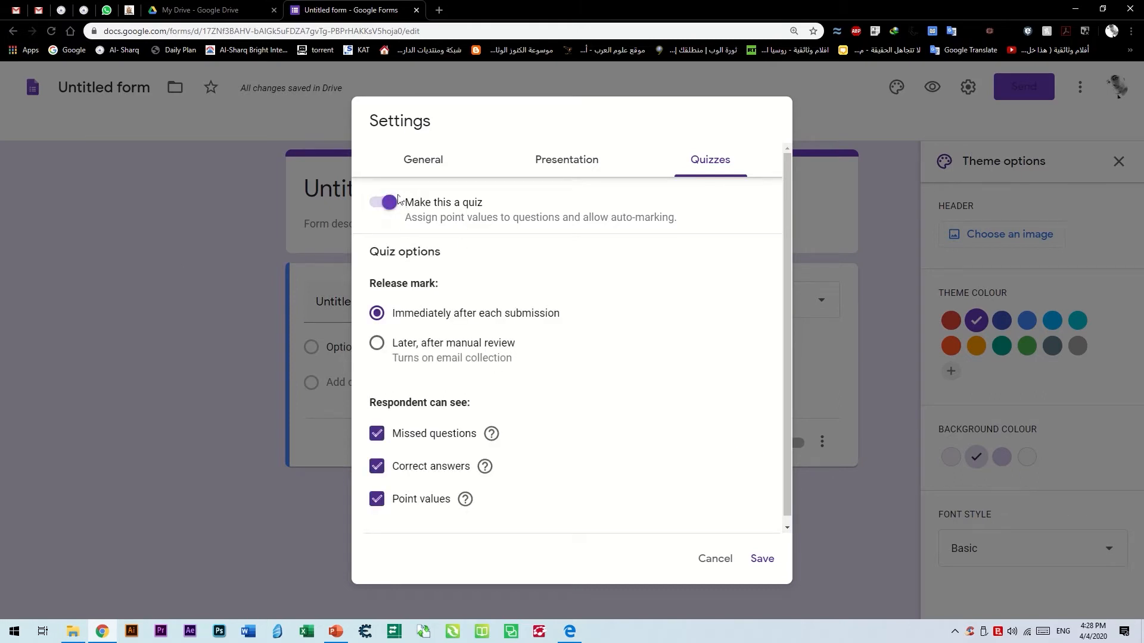
pyautogui.click(383, 205)
pyautogui.click(383, 203)
pyautogui.click(383, 203)
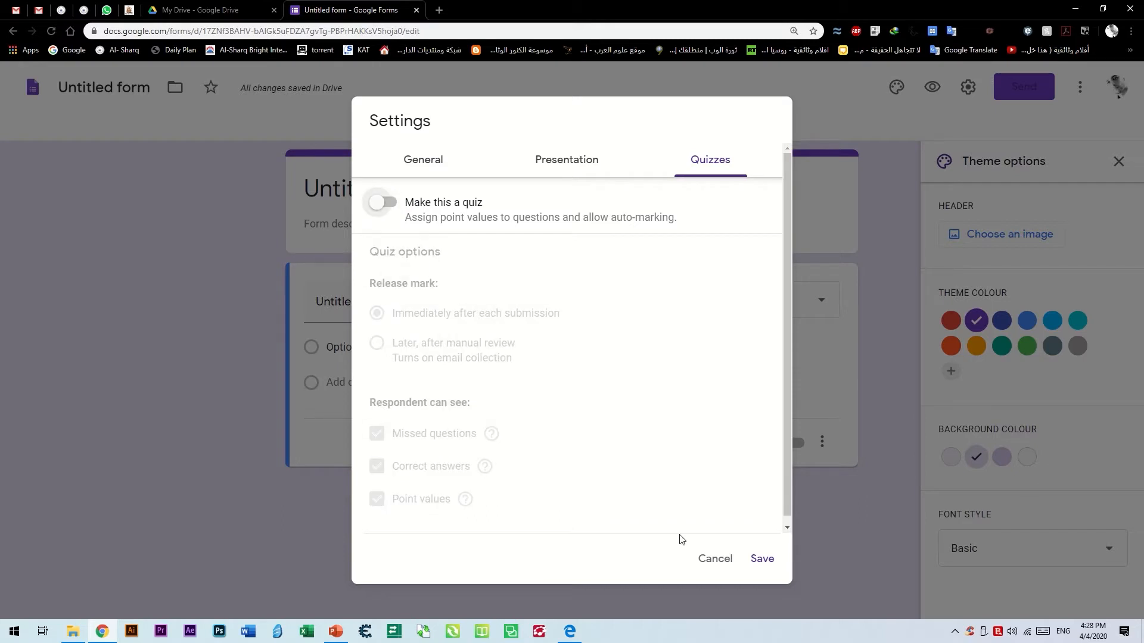
# Turn off the collection of email addresses in the form's general settings.
pyautogui.click(567, 157)
pyautogui.click(446, 167)
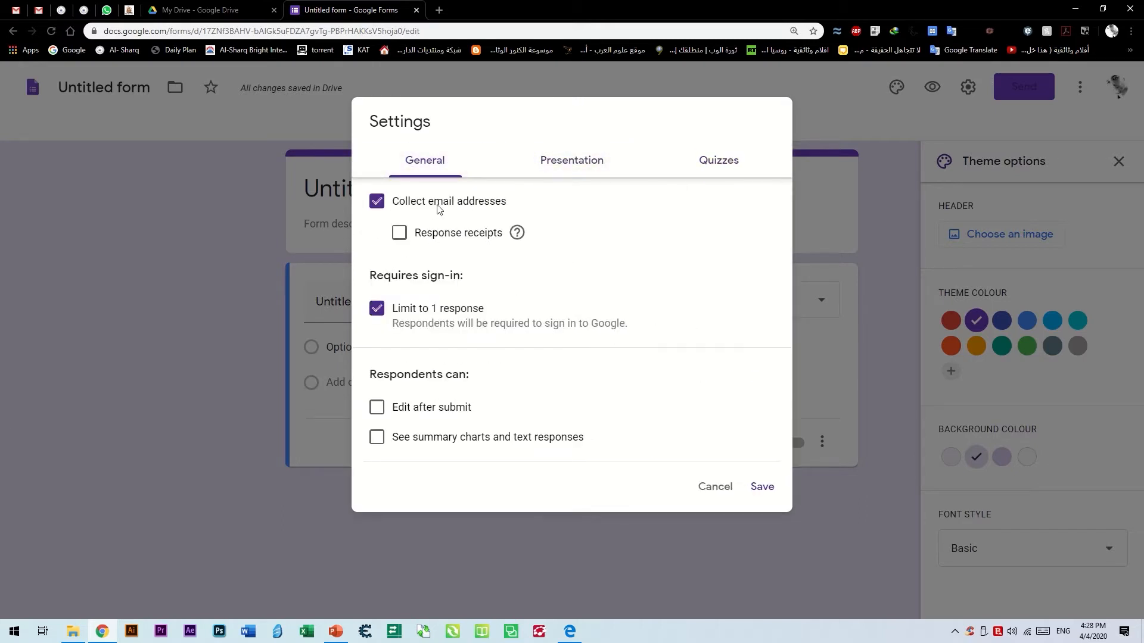
pyautogui.click(381, 205)
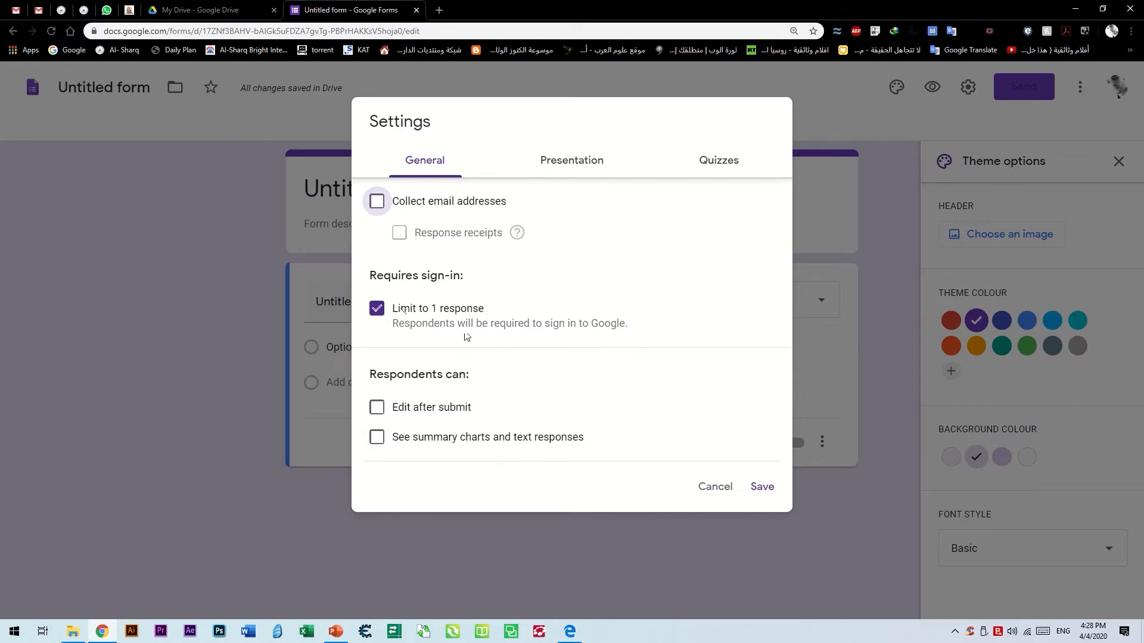
# Save the form settings and rename the form file to "grade 9".
pyautogui.click(764, 491)
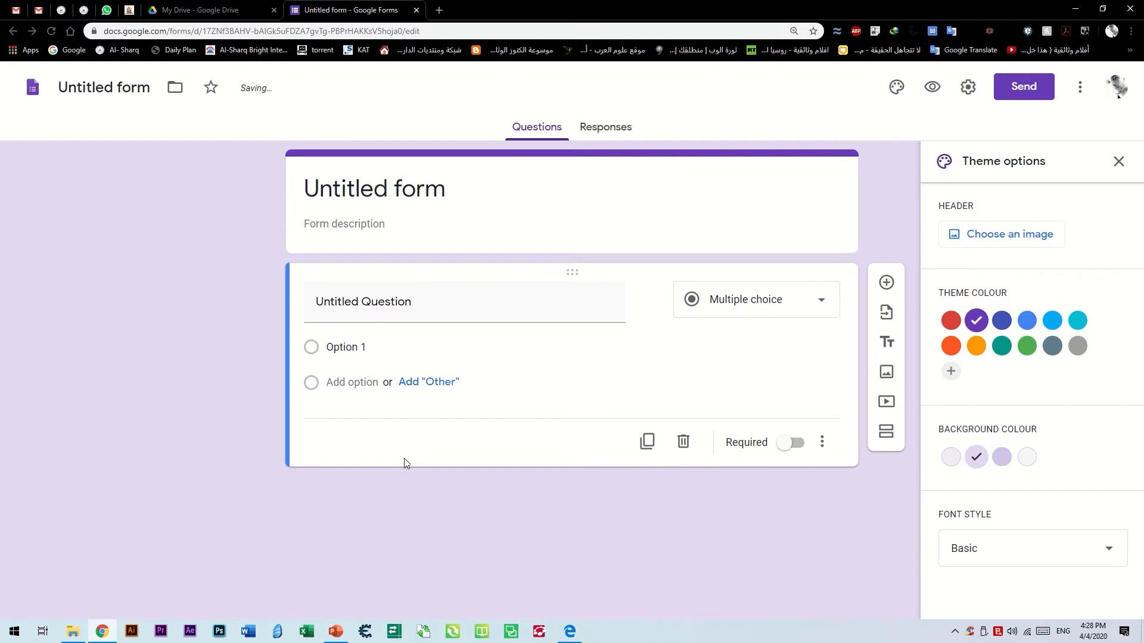
pyautogui.click(129, 89)
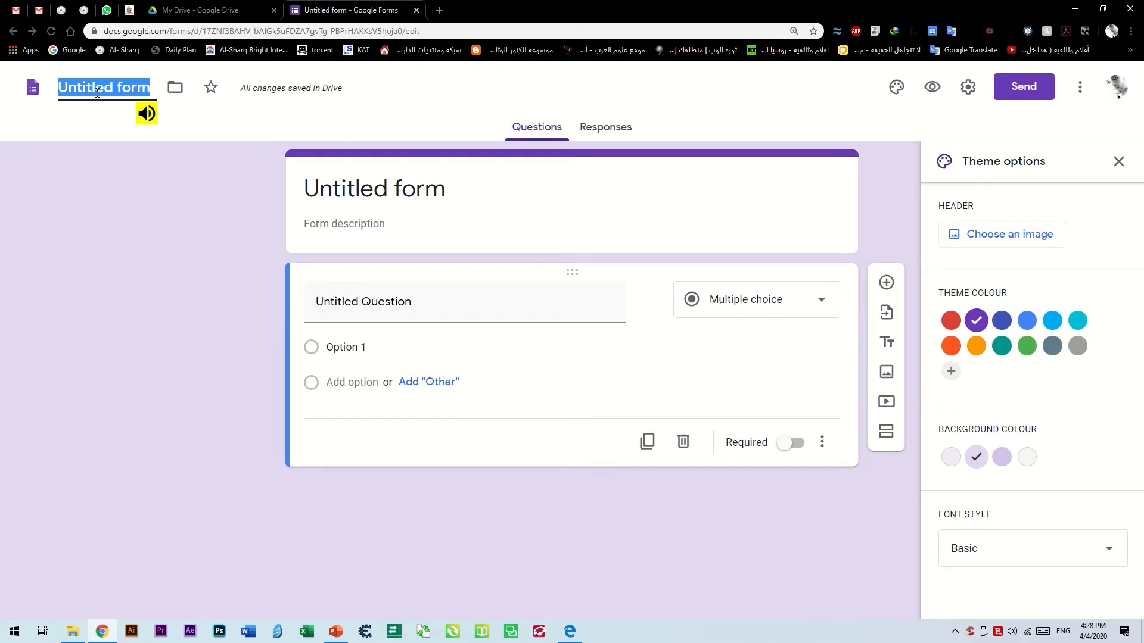
pyautogui.write('g')
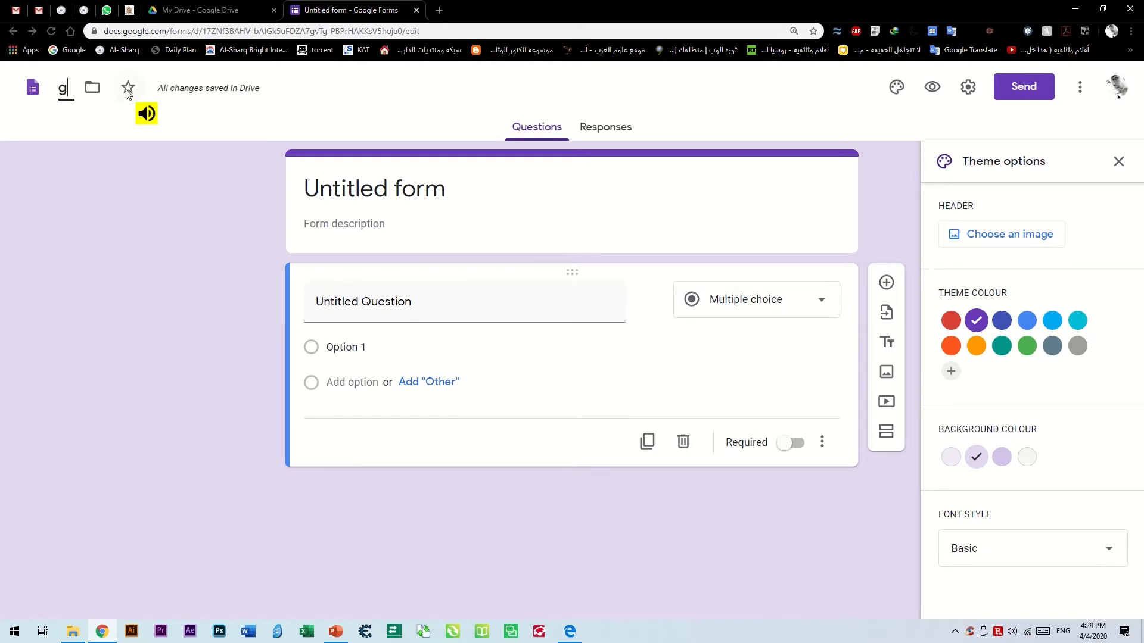
pyautogui.write('rade')
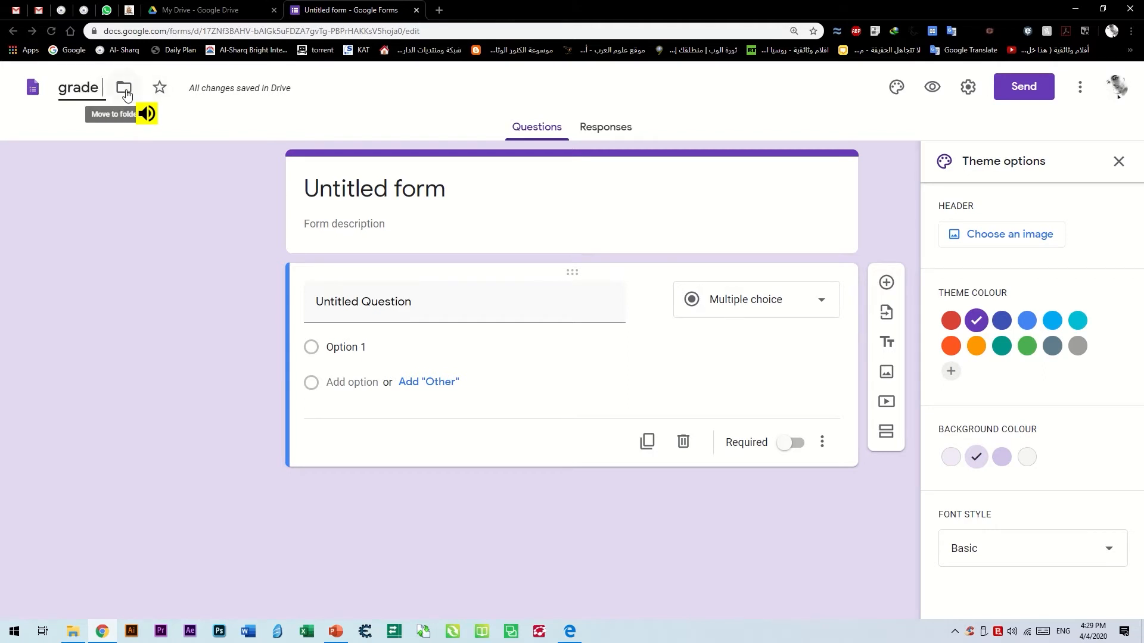
pyautogui.write(' 9')
pyautogui.press('Return')
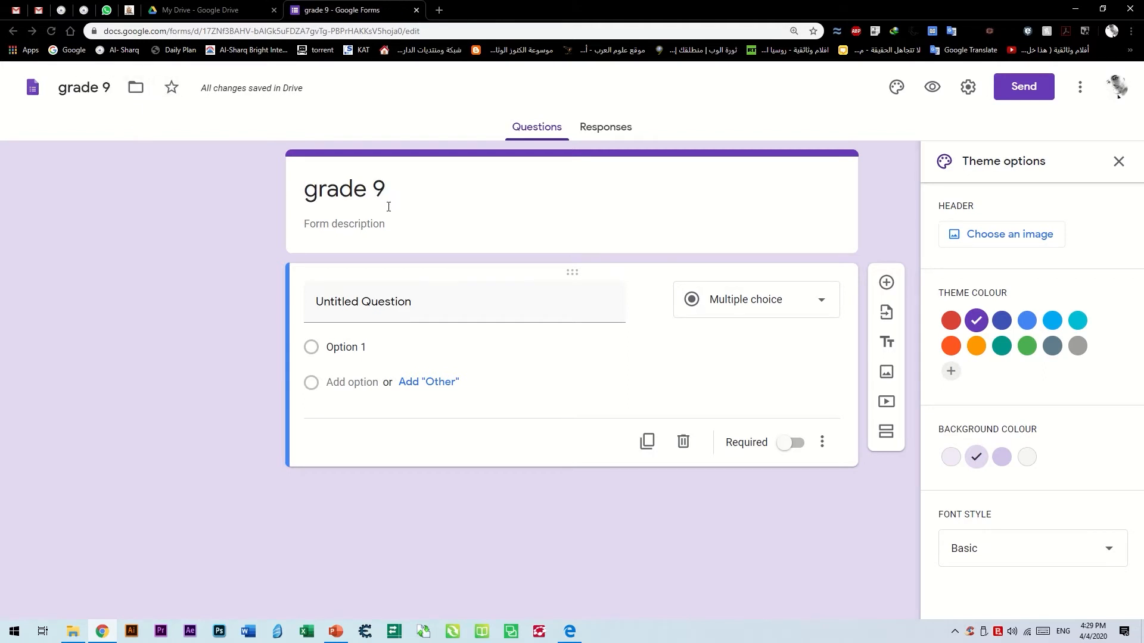
# Replace the title in the form's header card with "final exam".
pyautogui.click(388, 208)
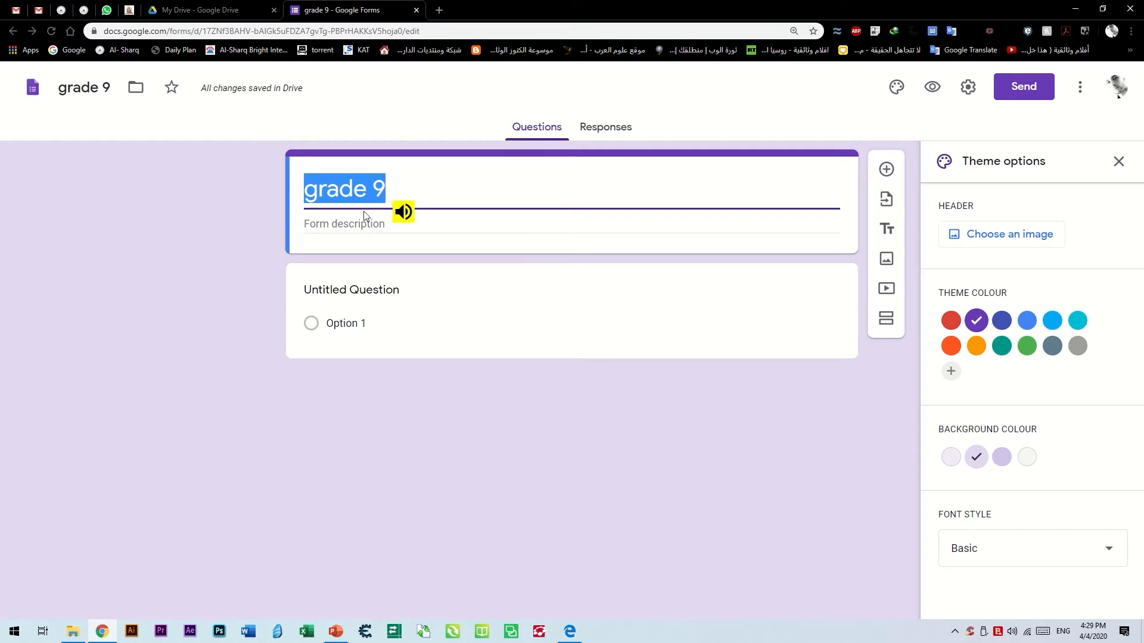
pyautogui.click(386, 261)
pyautogui.click(404, 189)
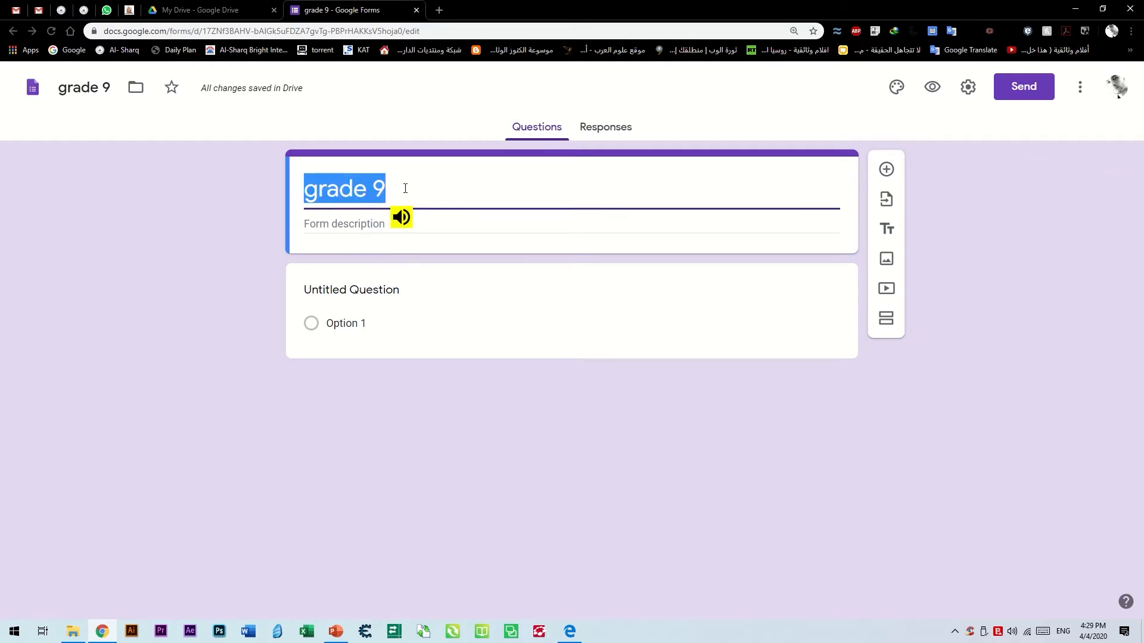
pyautogui.write('final exam')
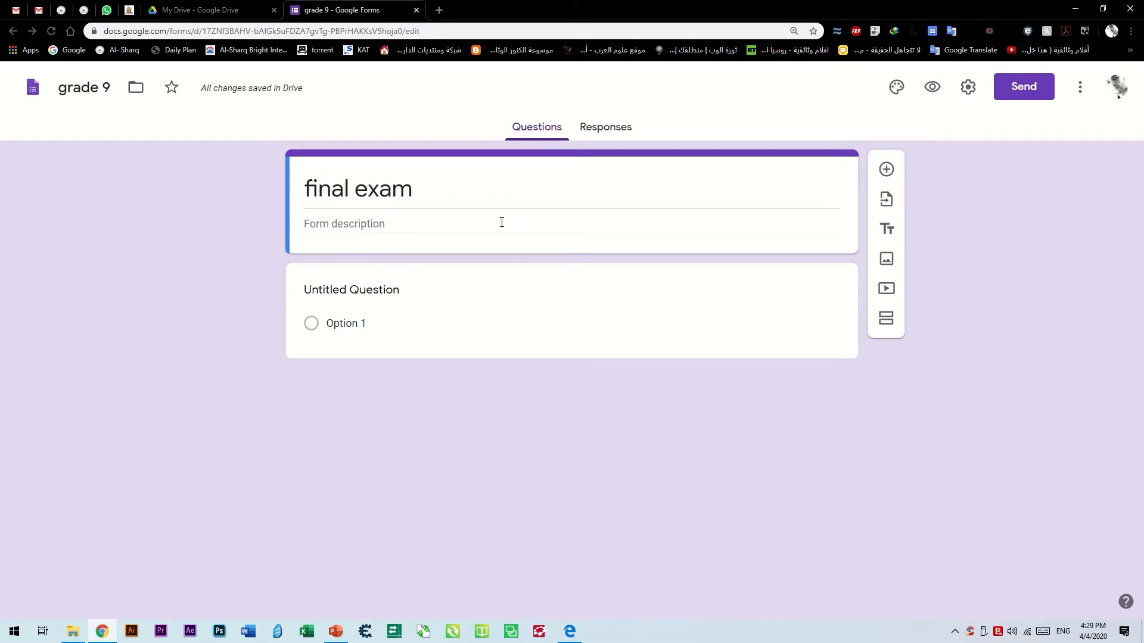
# Switch to Microsoft Edge and bring up the GR.9B final exam PDF at its first page.
pyautogui.click(570, 631)
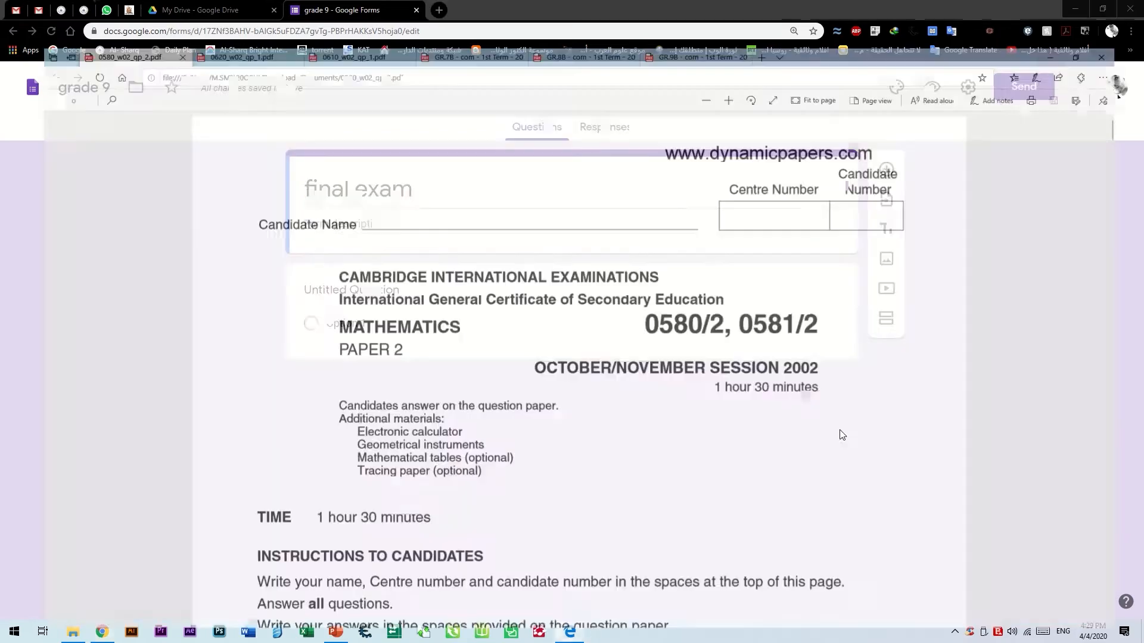
pyautogui.hotkey('ctrl', 'Tab')
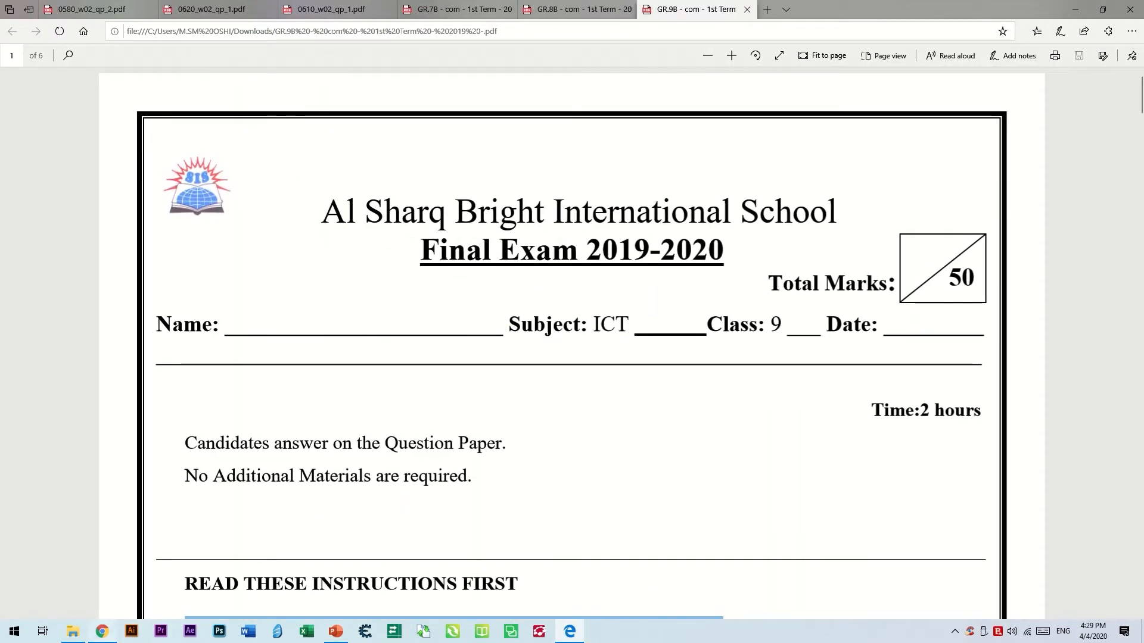
pyautogui.click(102, 631)
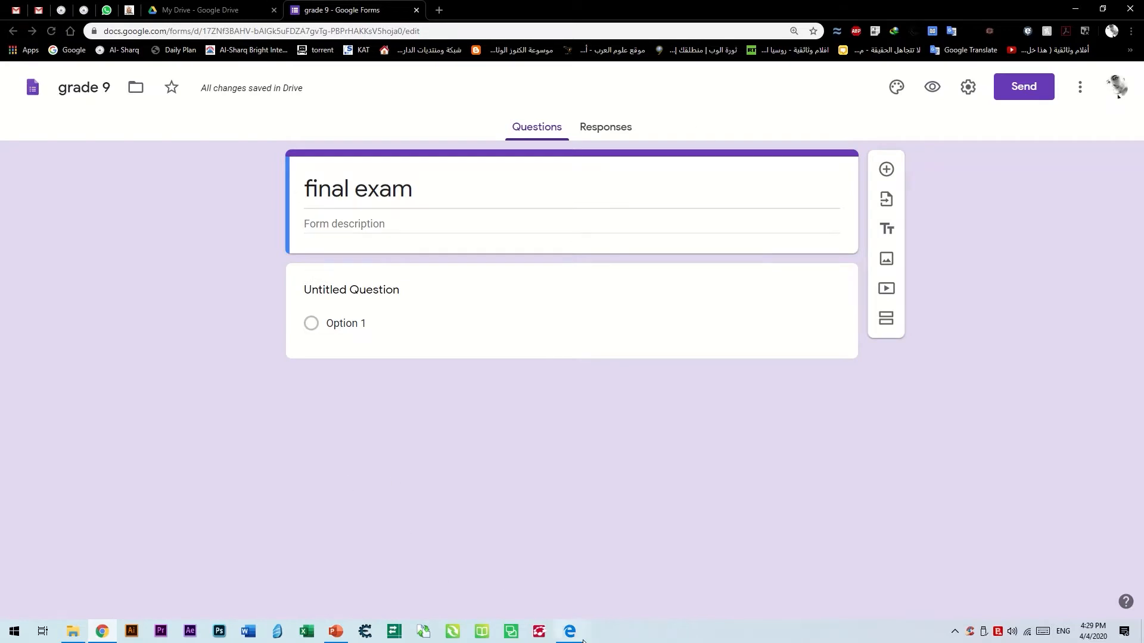
pyautogui.click(570, 631)
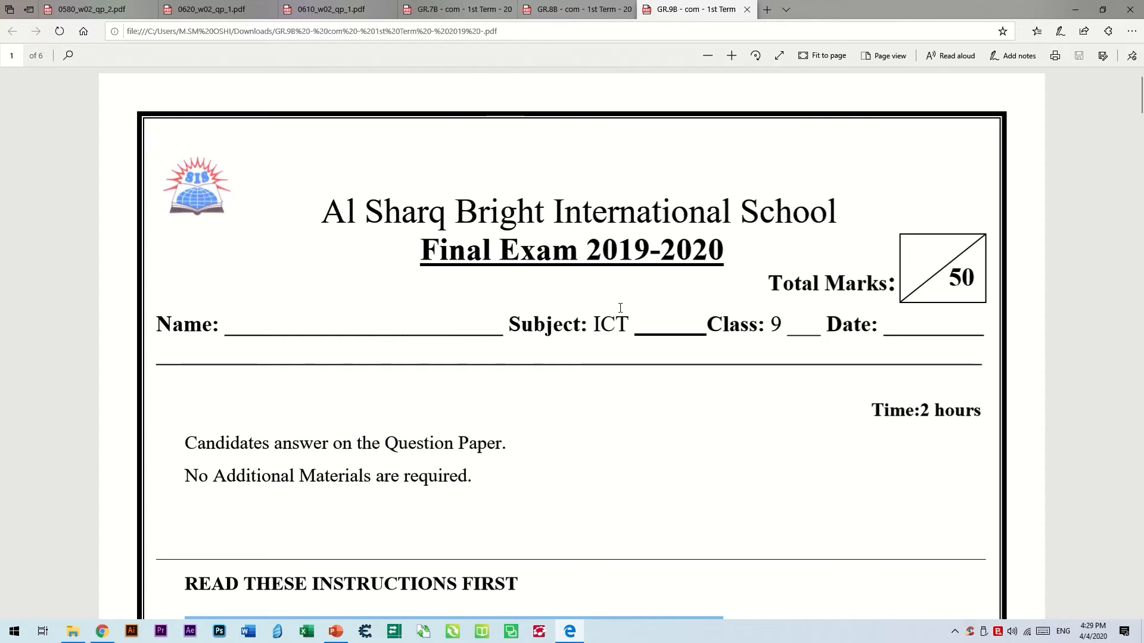
# Capture the exam paper's heading with the Snipping Tool, from the school name through the total marks box.
pyautogui.press('super')
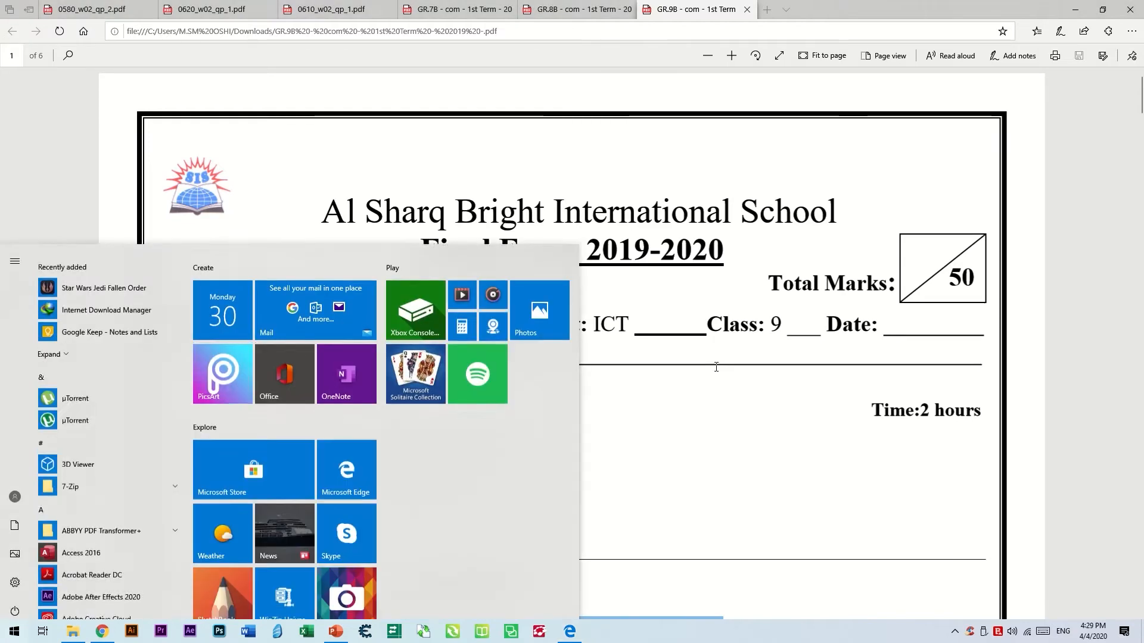
pyautogui.write('sn')
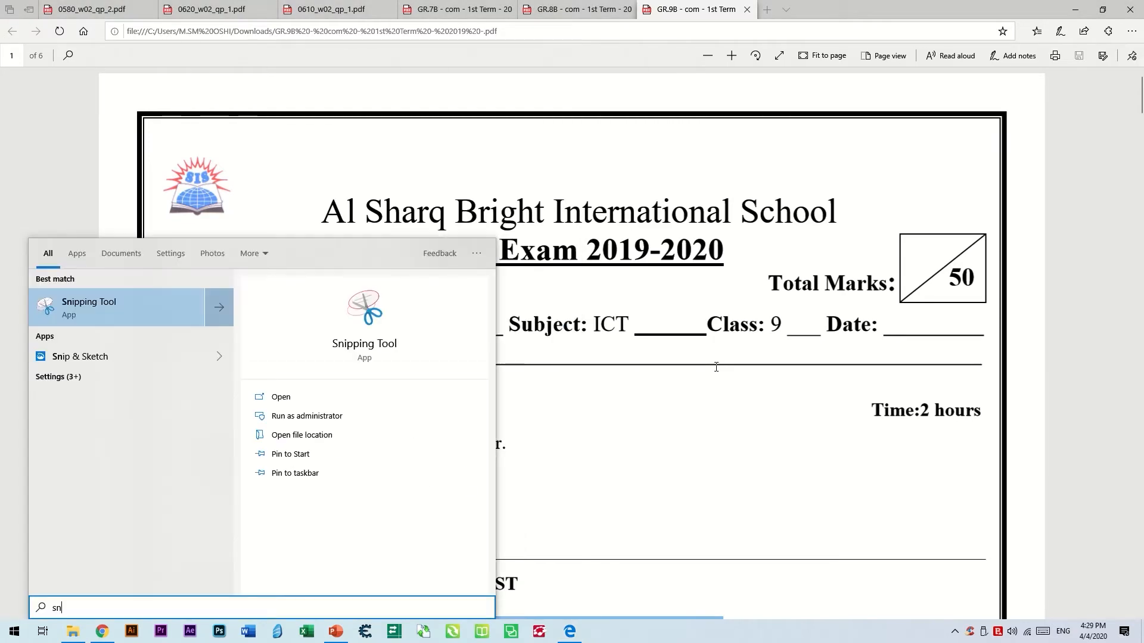
pyautogui.click(99, 307)
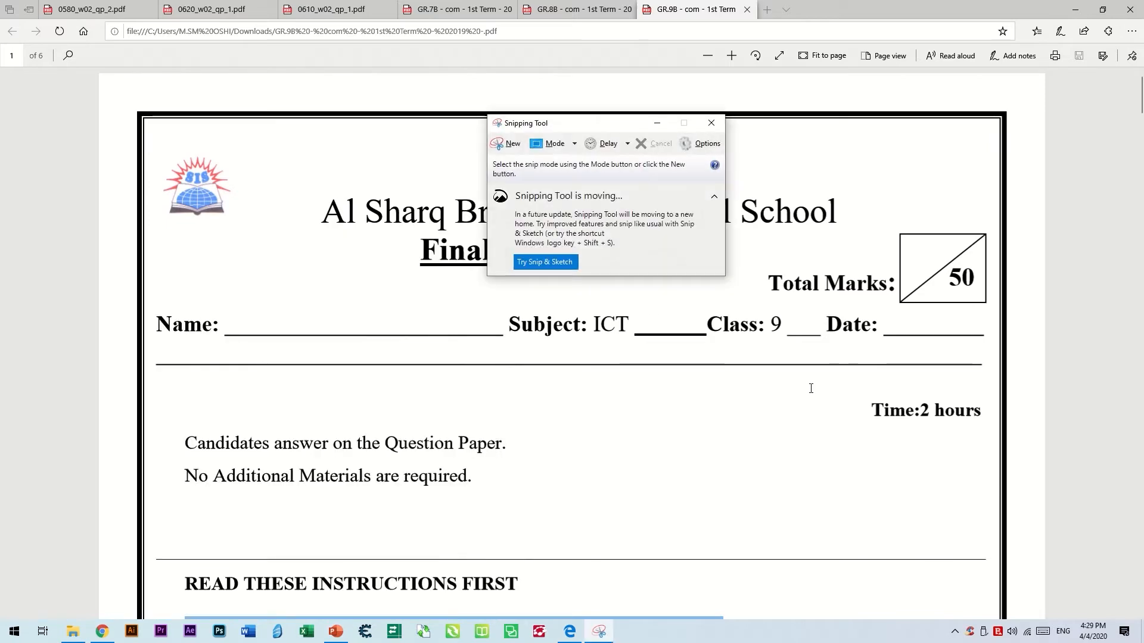
pyautogui.click(512, 146)
pyautogui.moveTo(304, 178); pyautogui.dragTo(995, 316)
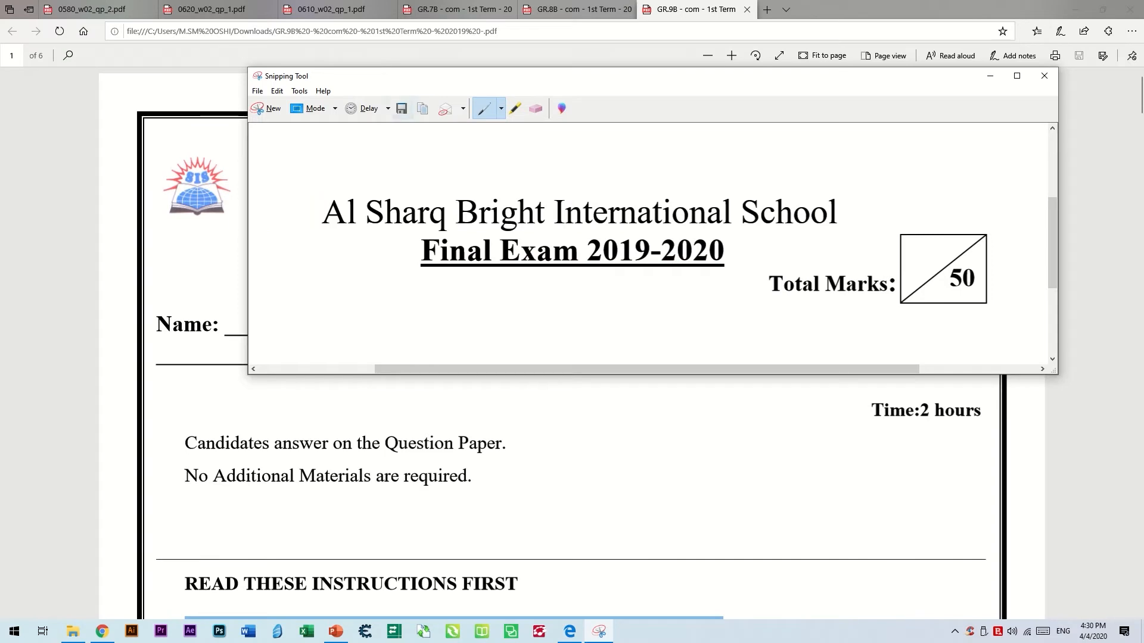
# Save the snip to the Desktop as a PNG named "grade 9 header".
pyautogui.click(400, 108)
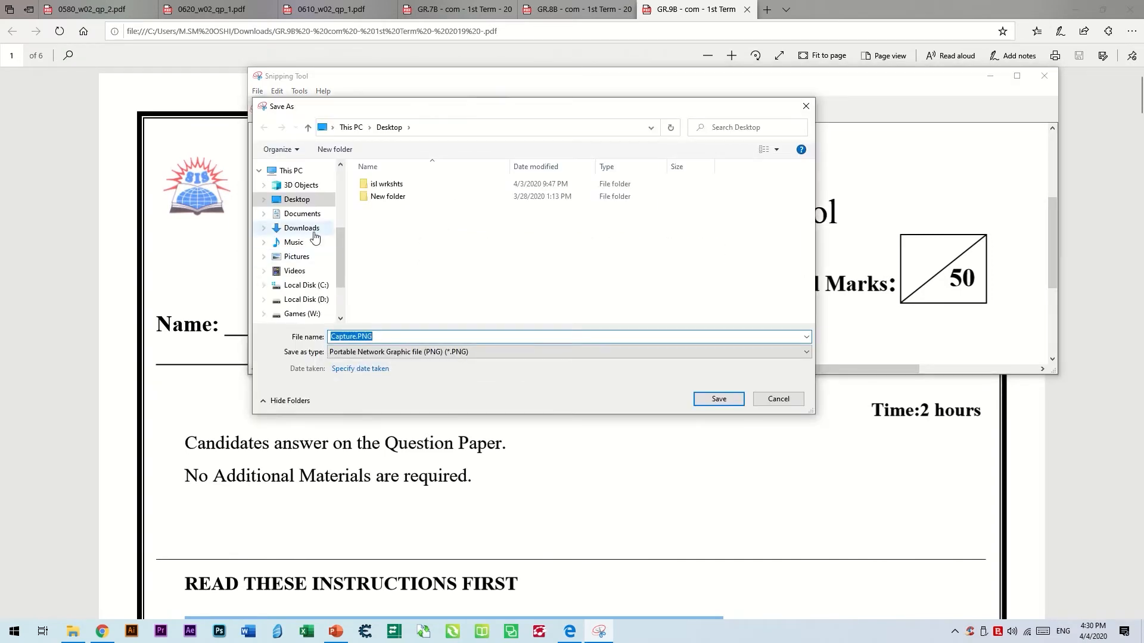
pyautogui.click(302, 203)
pyautogui.click(387, 336)
pyautogui.write('grade 9')
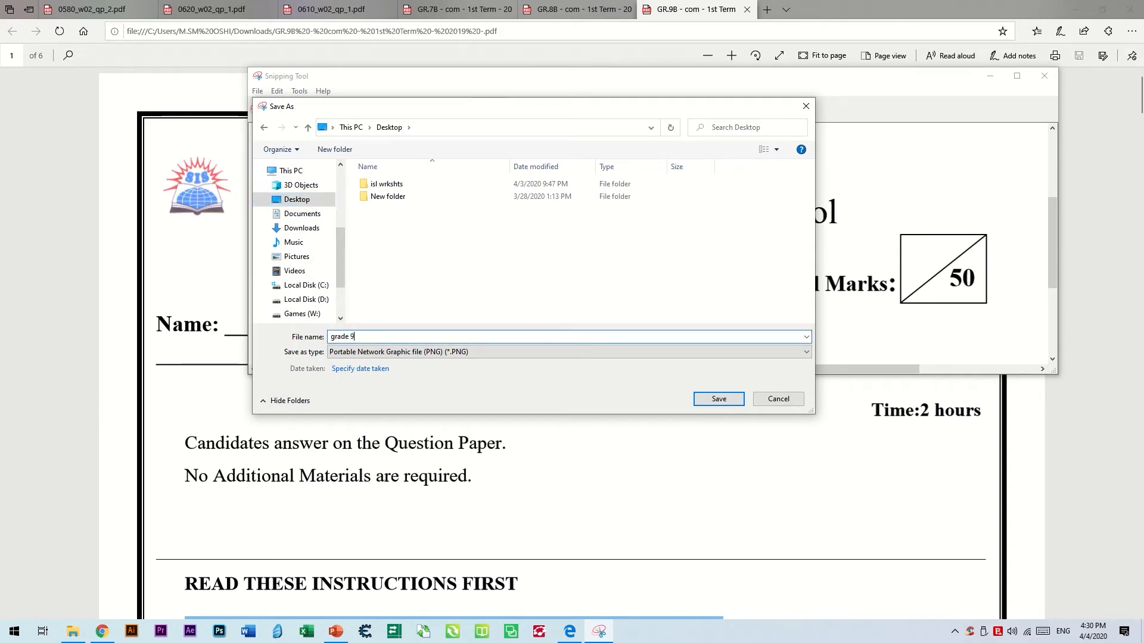
pyautogui.write(' header')
pyautogui.click(719, 399)
# Switch back to Google Forms in Chrome and insert "grade 9 header.PNG" from the Desktop as an image below the form title.
pyautogui.click(102, 631)
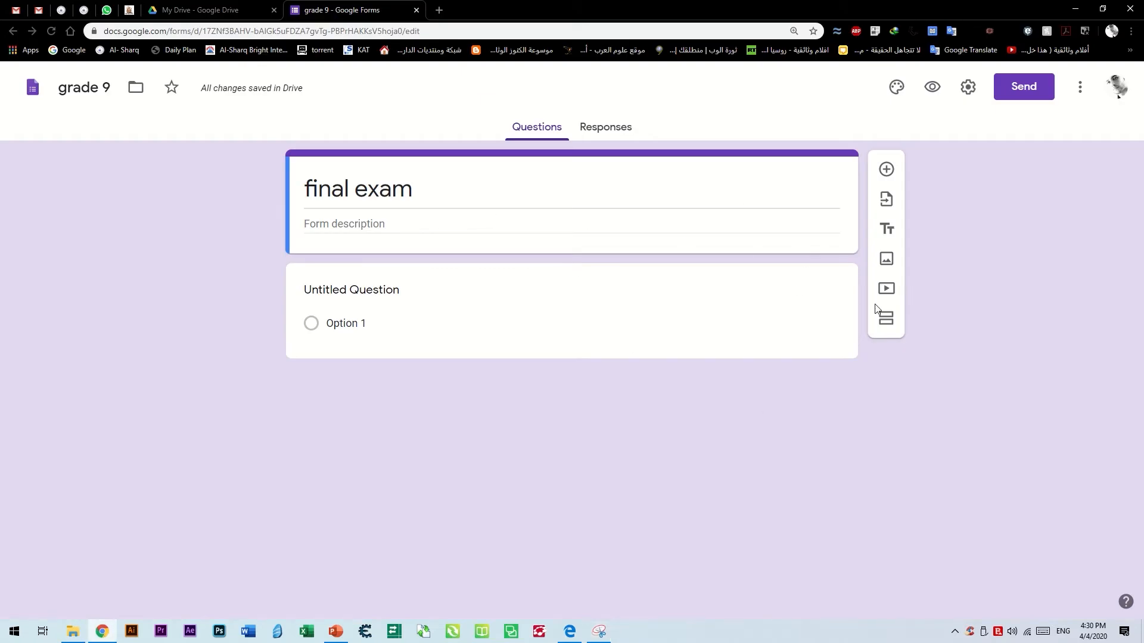
pyautogui.click(887, 262)
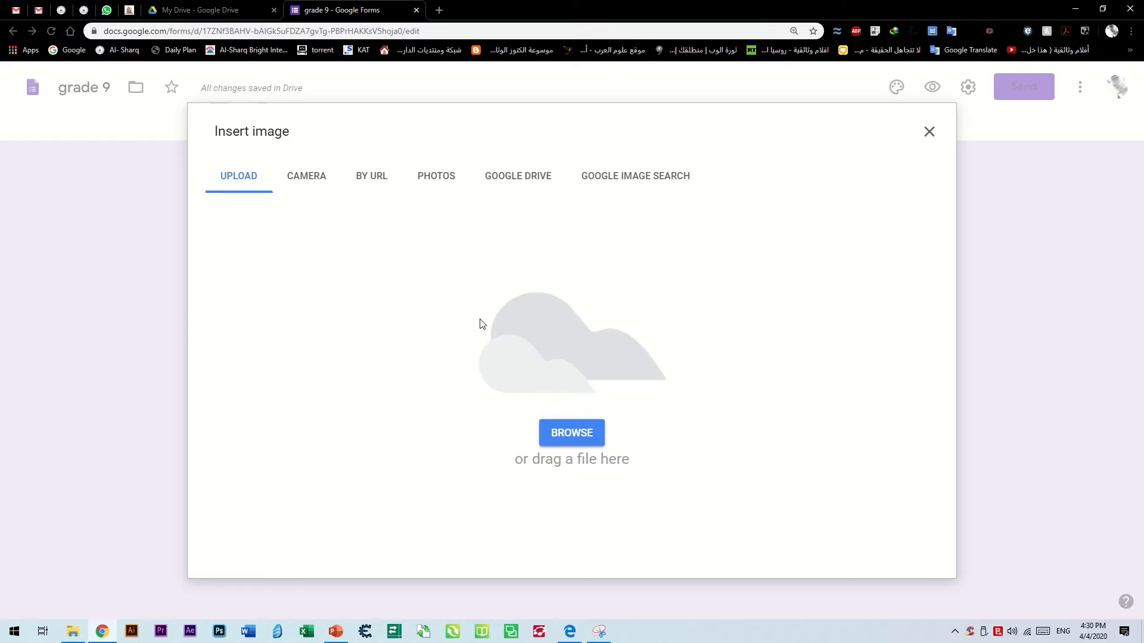
pyautogui.click(572, 432)
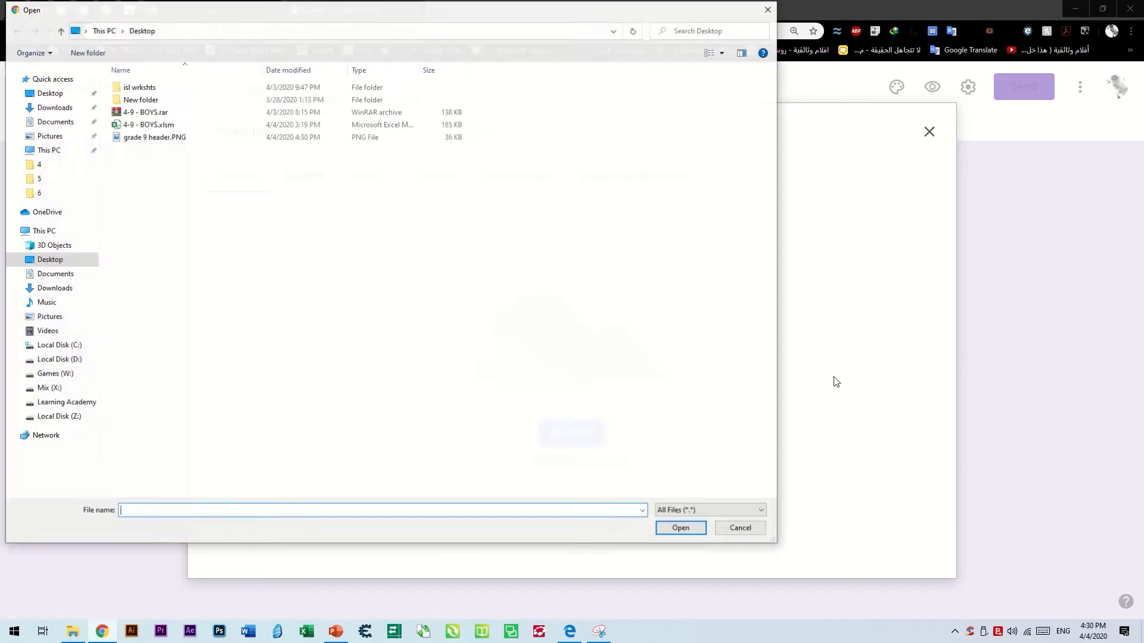
pyautogui.doubleClick(154, 137)
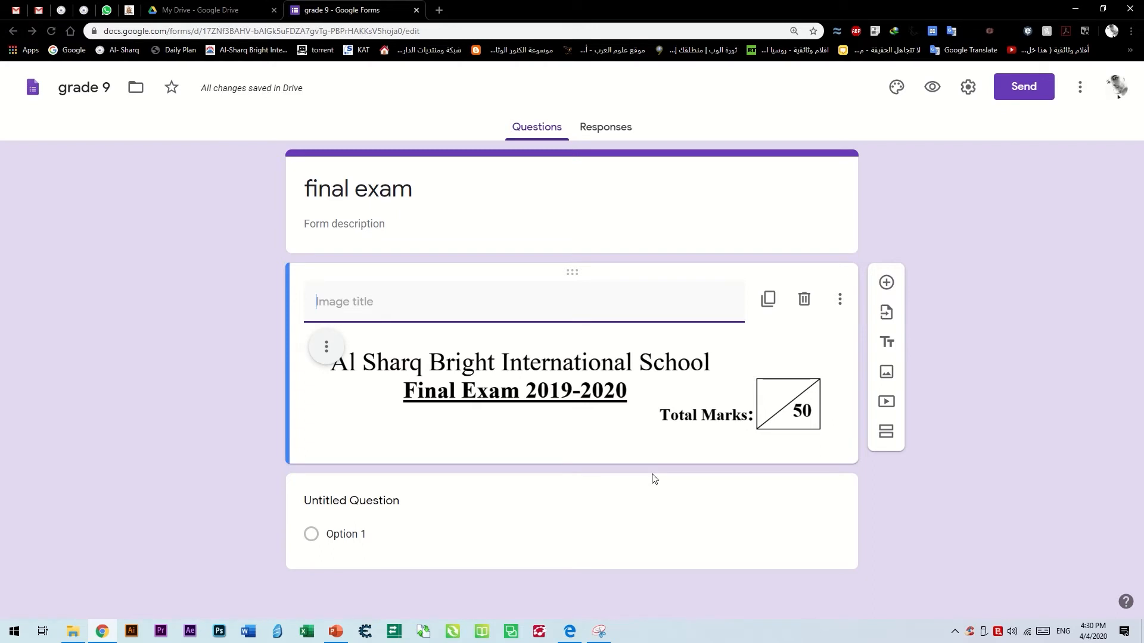
# Preview the form with the inserted header image and return to the editor.
pyautogui.click(982, 404)
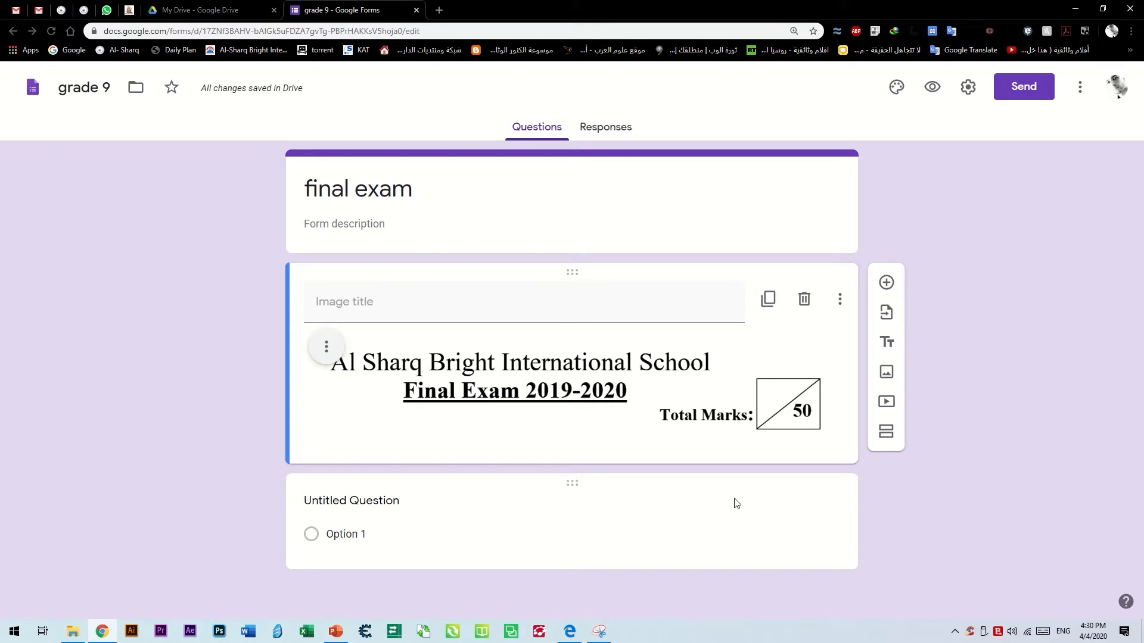
pyautogui.click(931, 90)
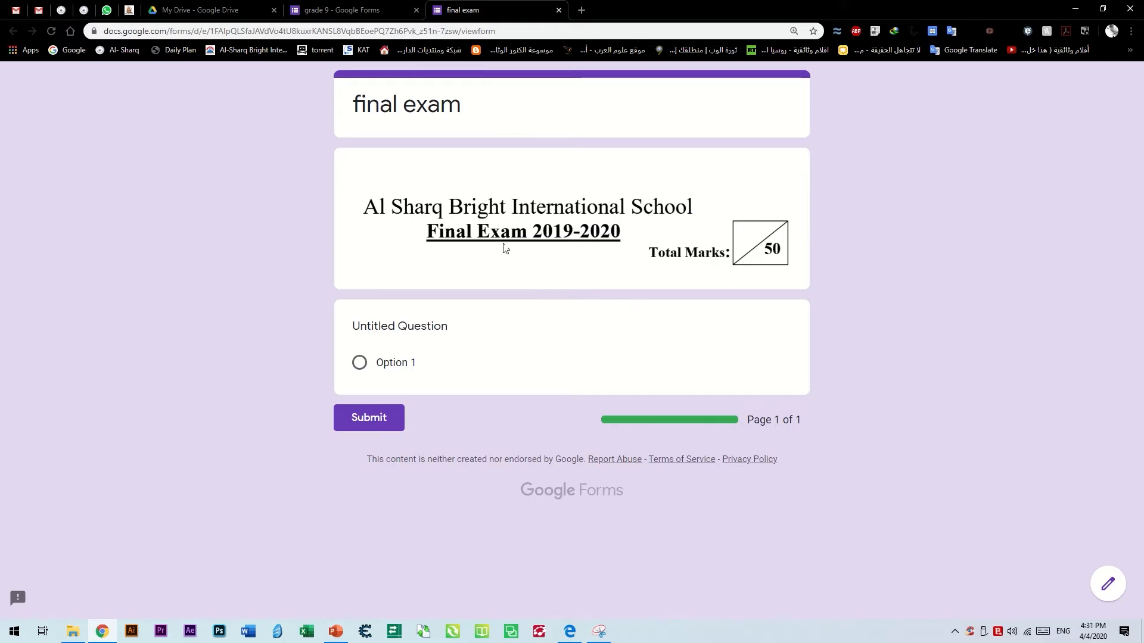
pyautogui.click(559, 10)
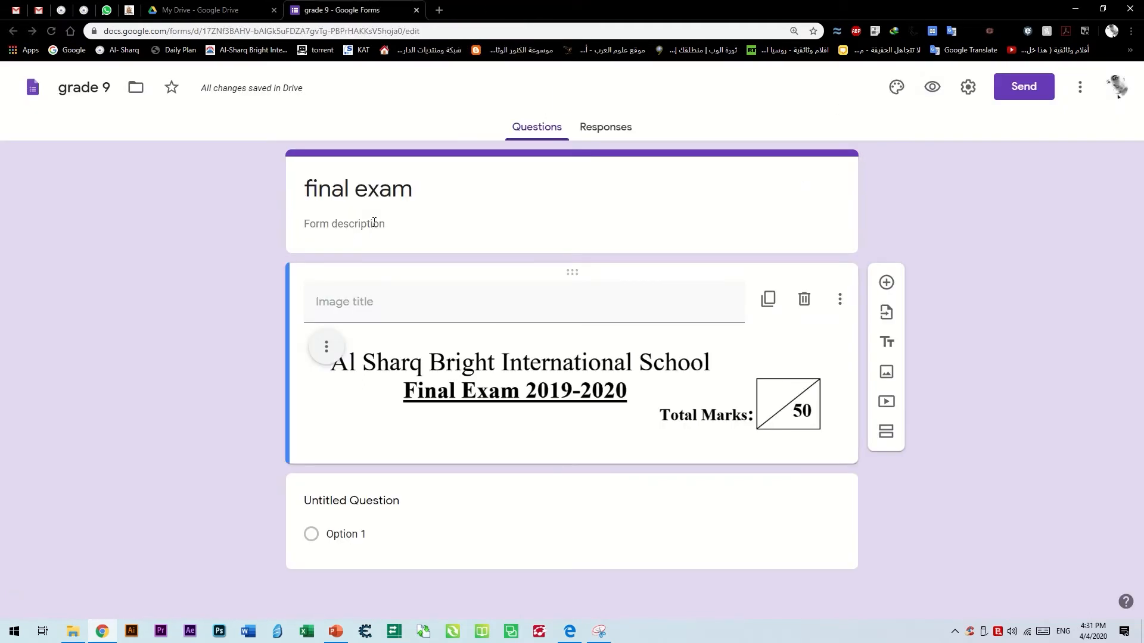
# Copy the heading "READ THESE INSTRUCTIONS FIRST" from the exam PDF in Edge and paste it over the form title in Chrome.
pyautogui.click(569, 632)
pyautogui.scroll(-3, 529, 457)
pyautogui.scroll(-3, 529, 456)
pyautogui.moveTo(186, 170); pyautogui.dragTo(520, 173)
pyautogui.hotkey('ctrl', 'c')
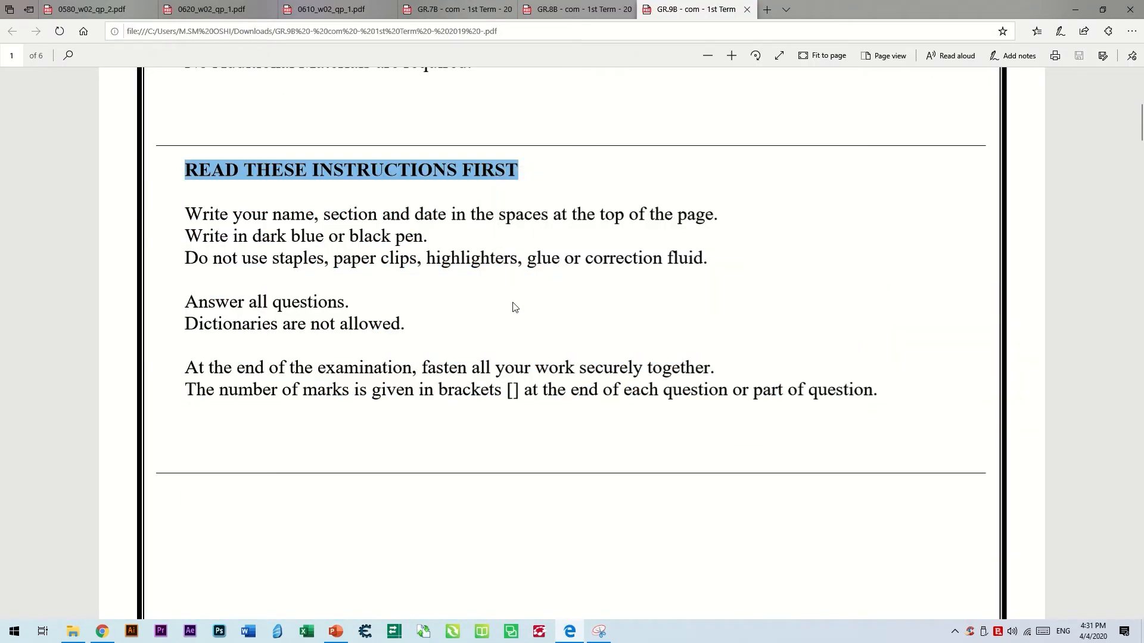
pyautogui.hotkey('alt', 'Tab')
pyautogui.tripleClick(417, 193)
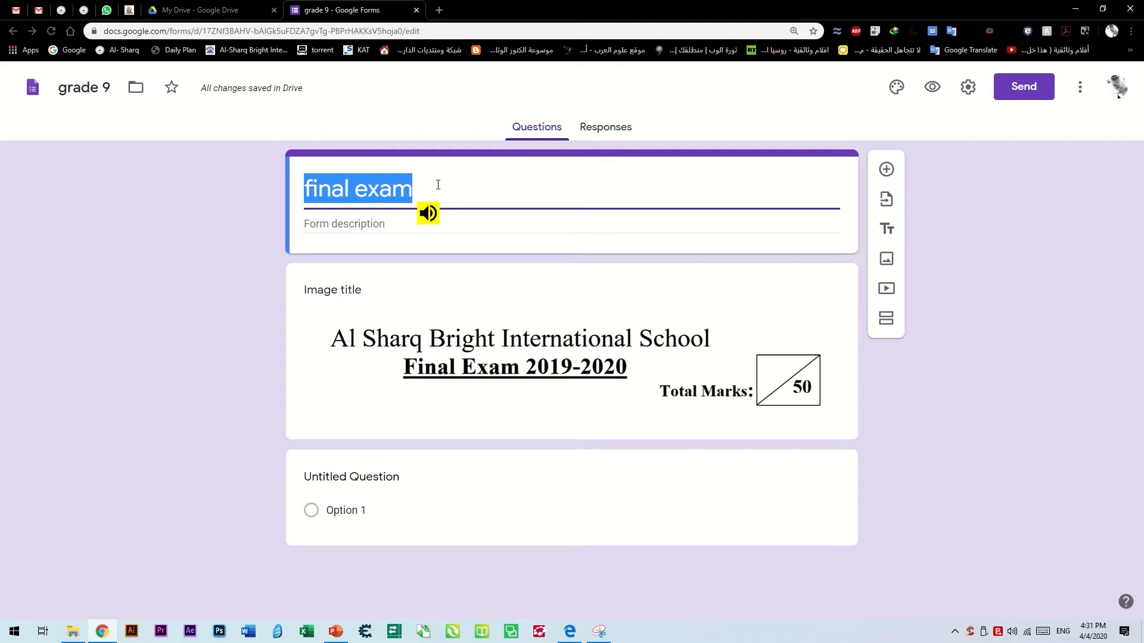
pyautogui.hotkey('ctrl', 'v')
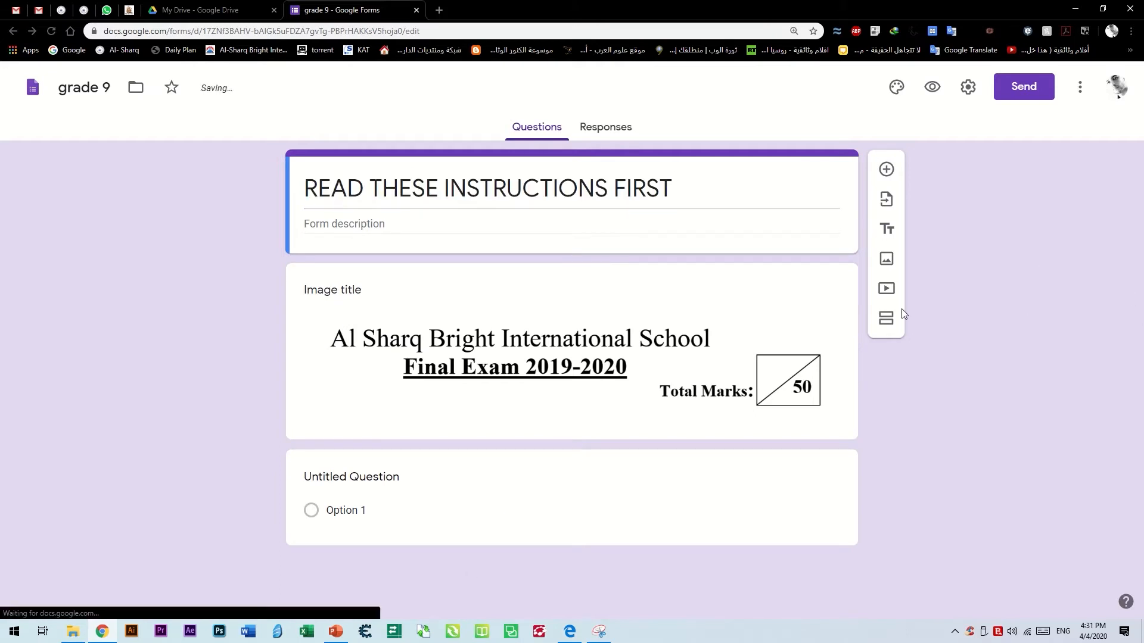
# Preview the form, return to the editor, and reset the form title to "grade 9".
pyautogui.click(931, 90)
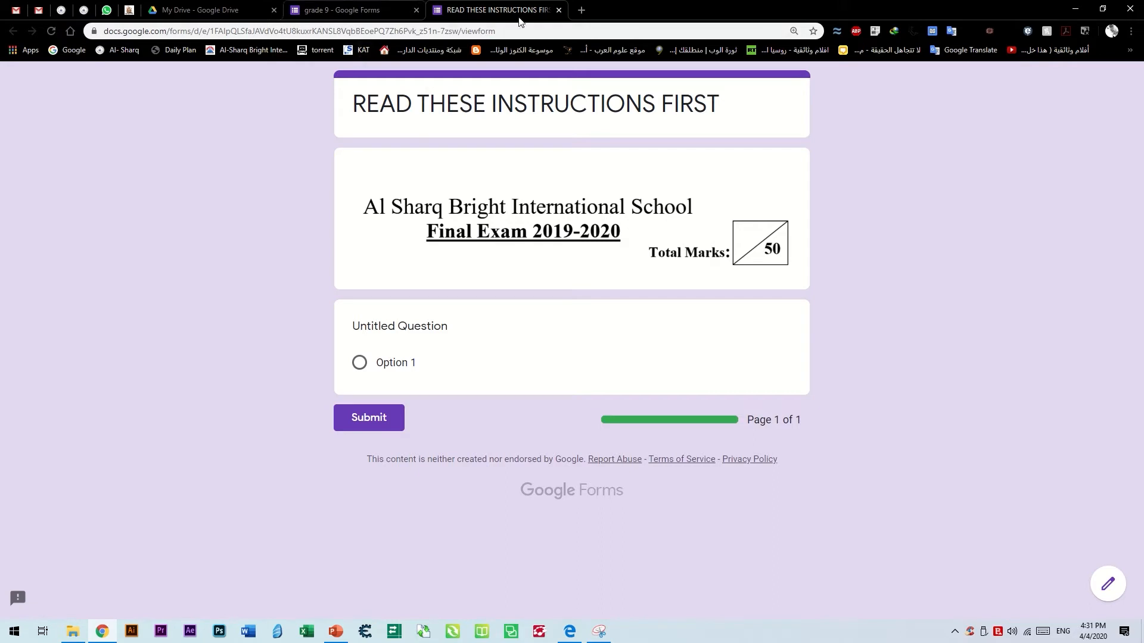
pyautogui.click(558, 10)
pyautogui.moveTo(680, 197); pyautogui.dragTo(199, 213)
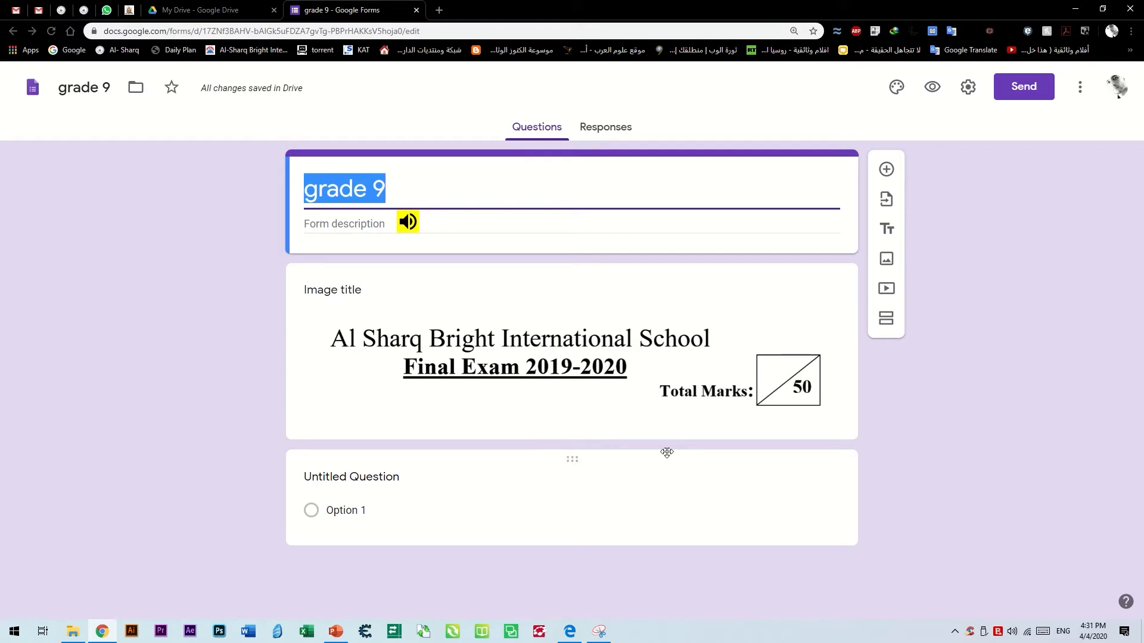
# Add a new section directly after the header image, before the untitled question.
pyautogui.click(765, 475)
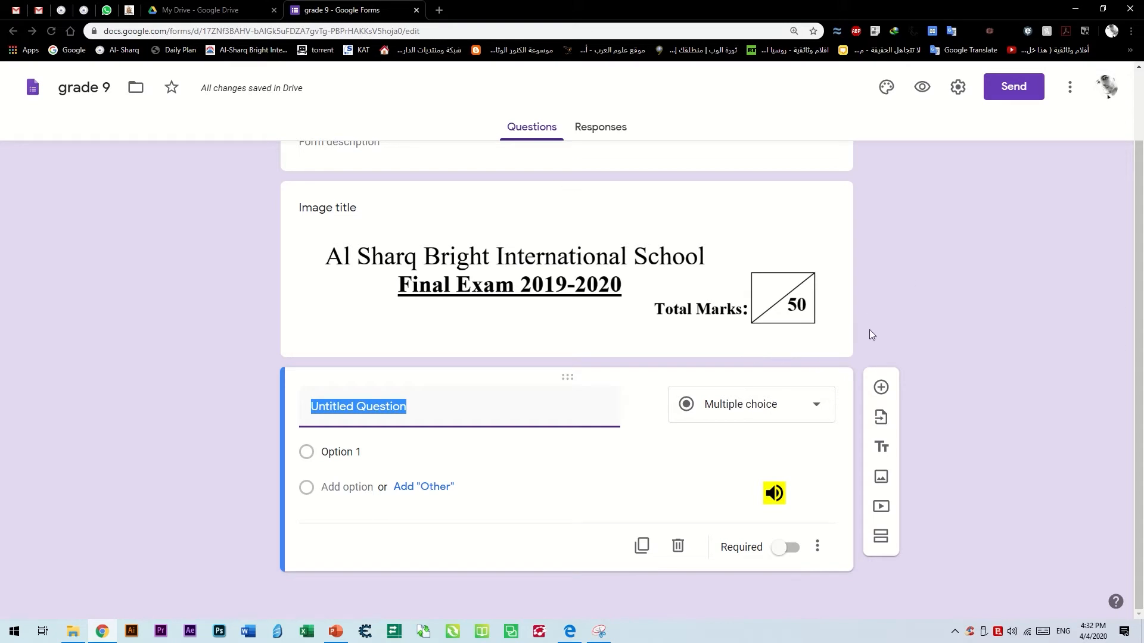
pyautogui.click(801, 352)
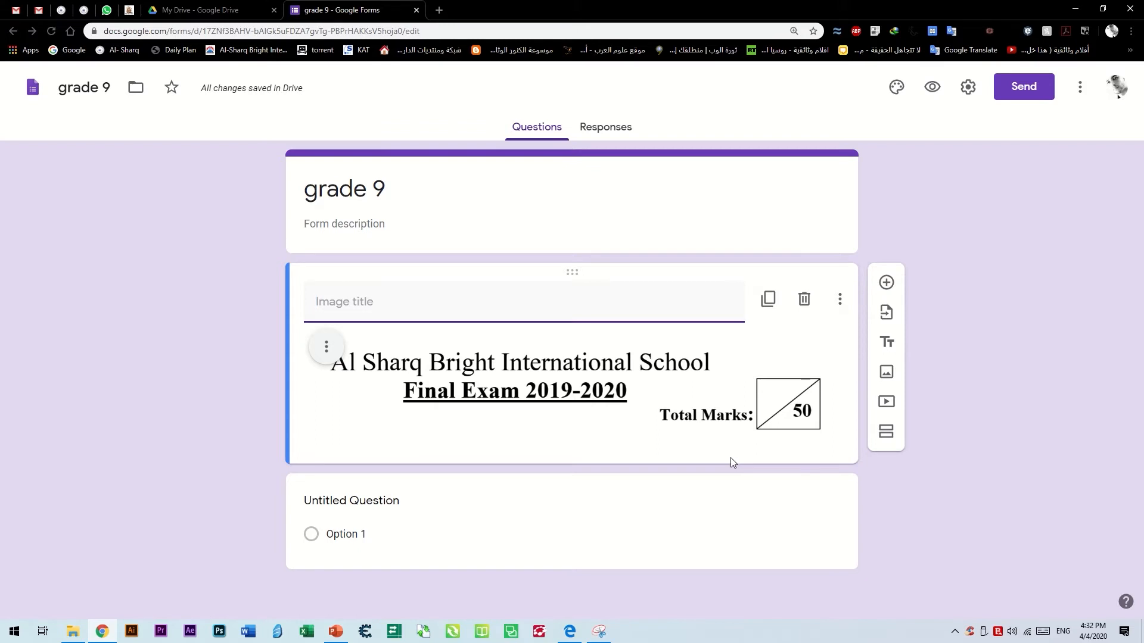
pyautogui.click(889, 438)
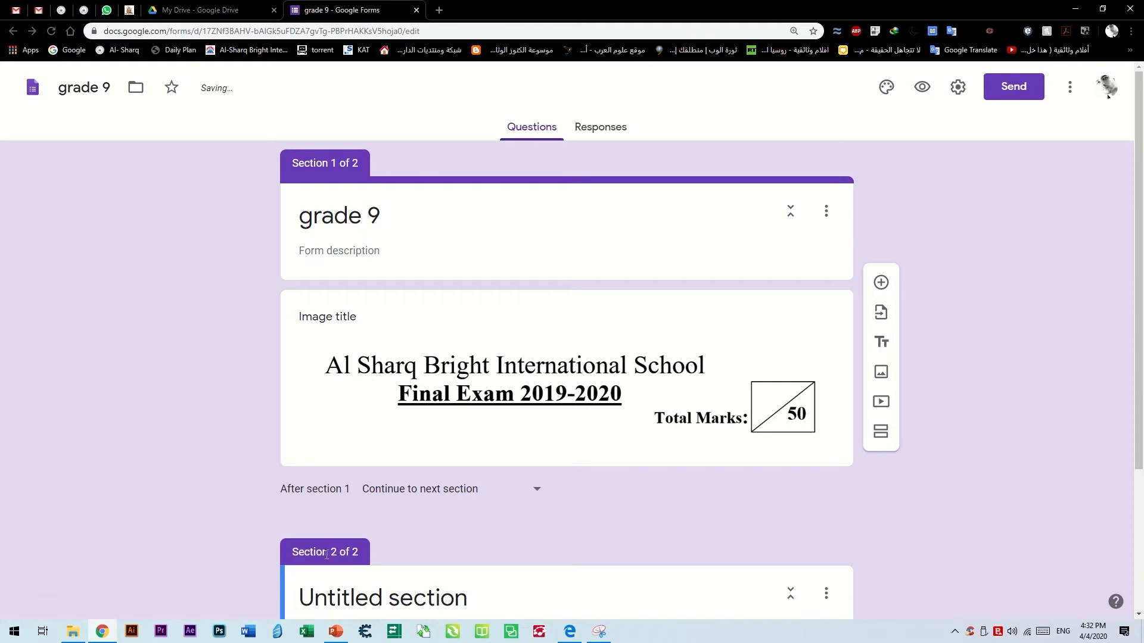
pyautogui.moveTo(327, 551); pyautogui.dragTo(363, 553)
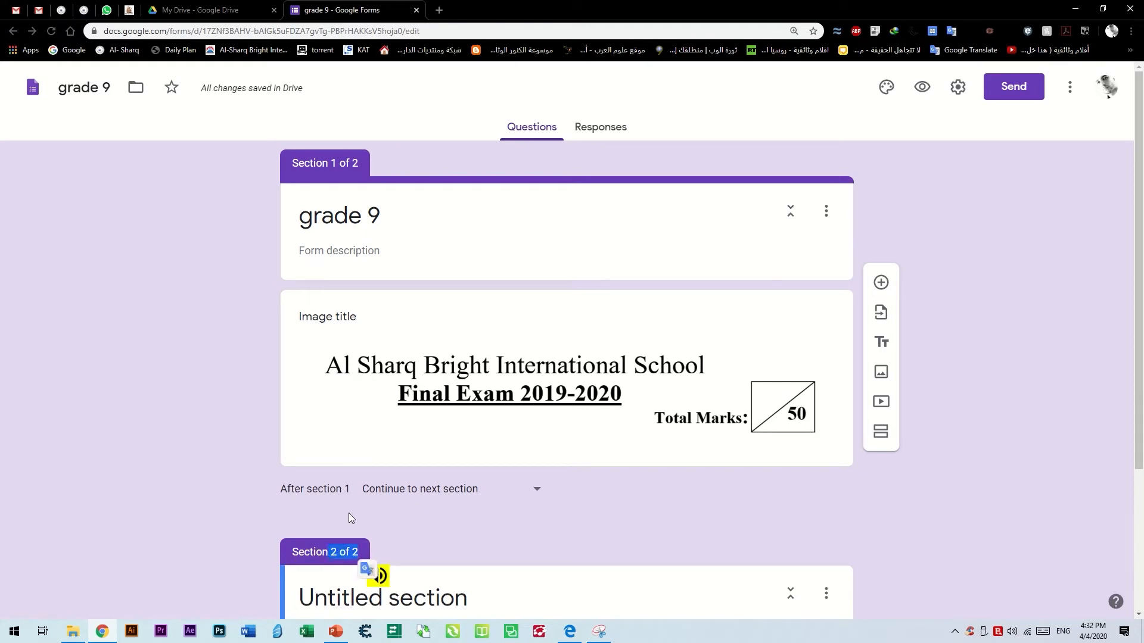
pyautogui.moveTo(329, 175); pyautogui.dragTo(360, 164)
# Copy the heading "Fill in the blanks" from the GR.7B exam PDF in Edge.
pyautogui.scroll(-3, 599, 332)
pyautogui.click(608, 462)
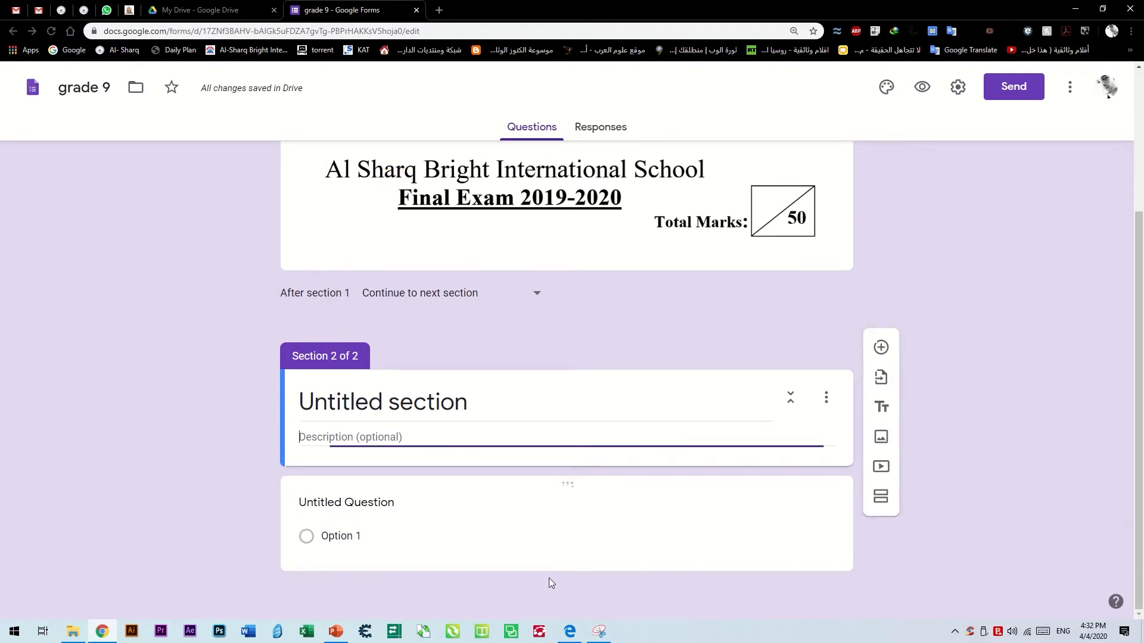
pyautogui.click(743, 483)
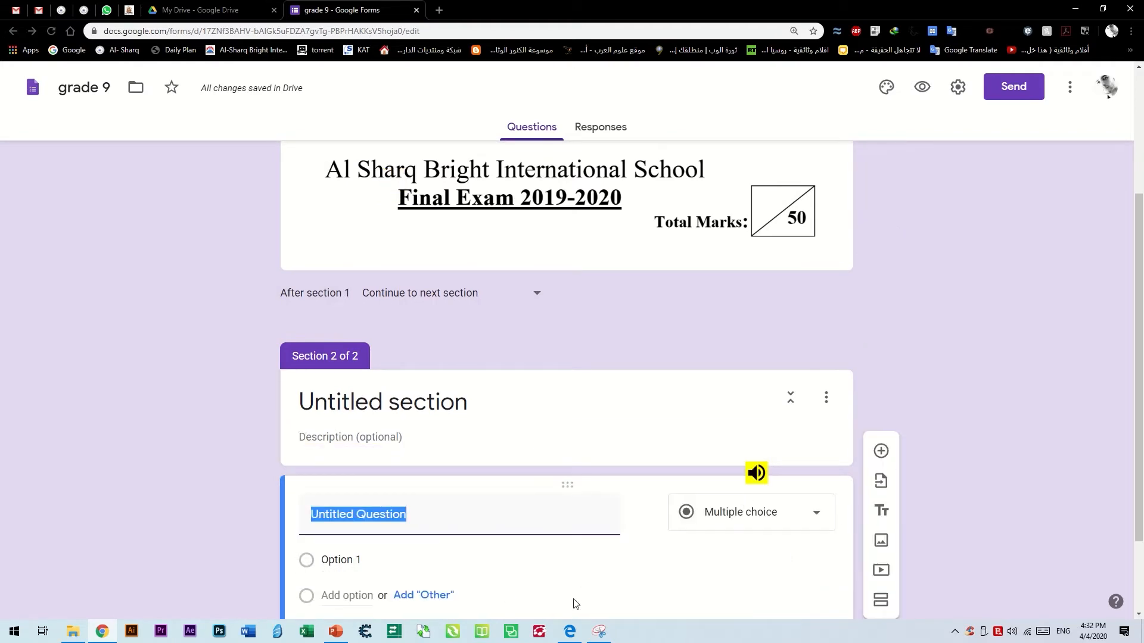
pyautogui.click(570, 632)
pyautogui.click(572, 9)
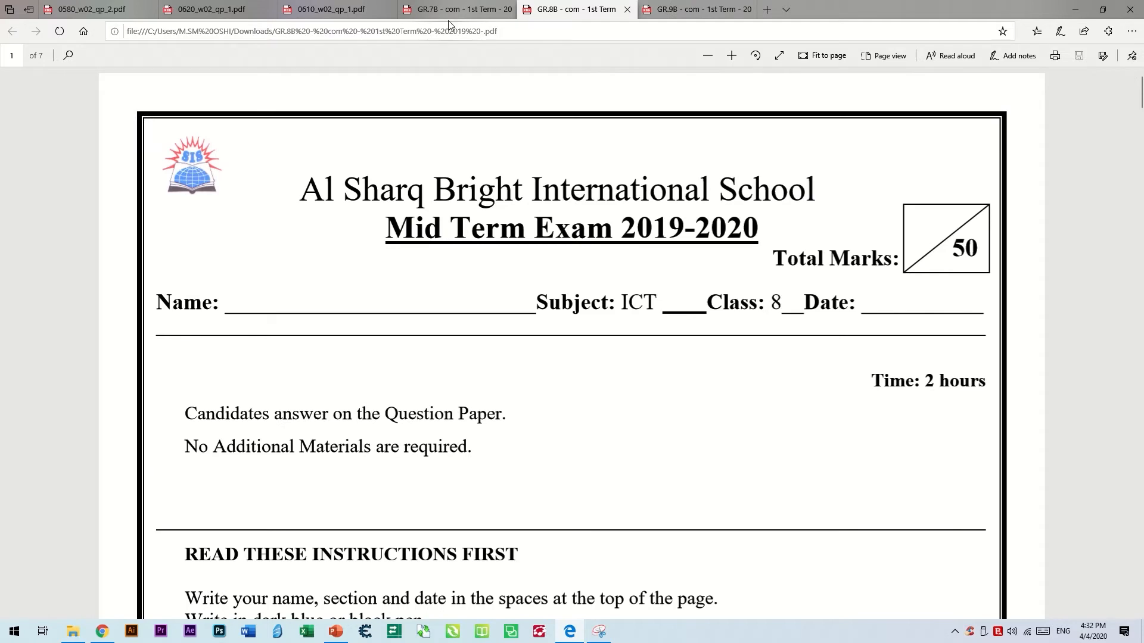
pyautogui.click(473, 28)
pyautogui.click(456, 9)
pyautogui.scroll(15, 571, 253)
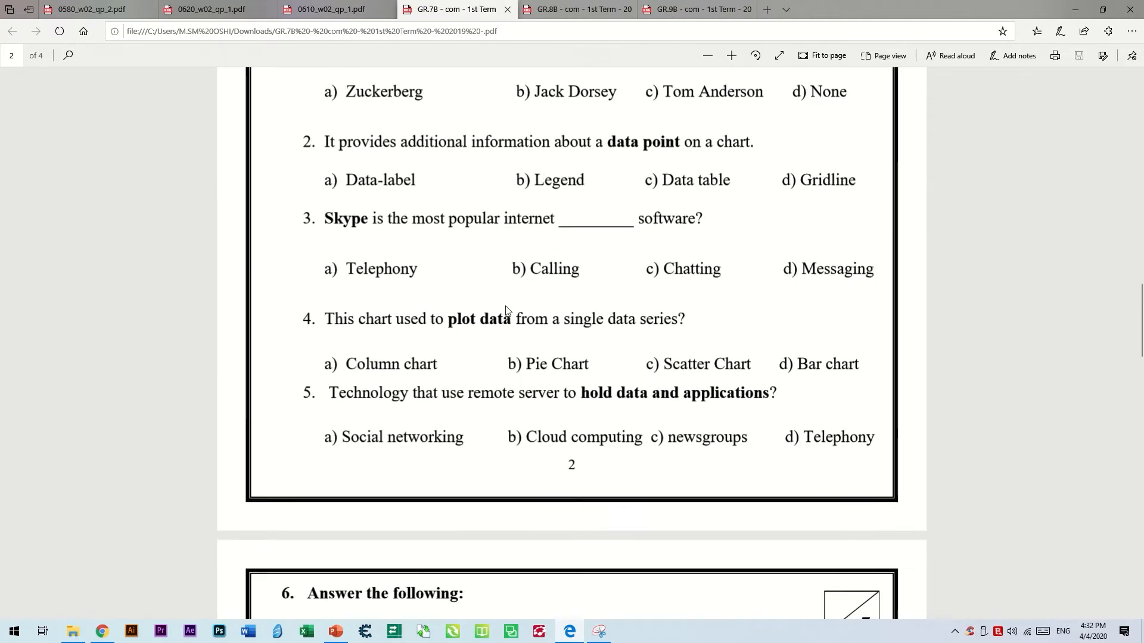
pyautogui.scroll(-3, 594, 274)
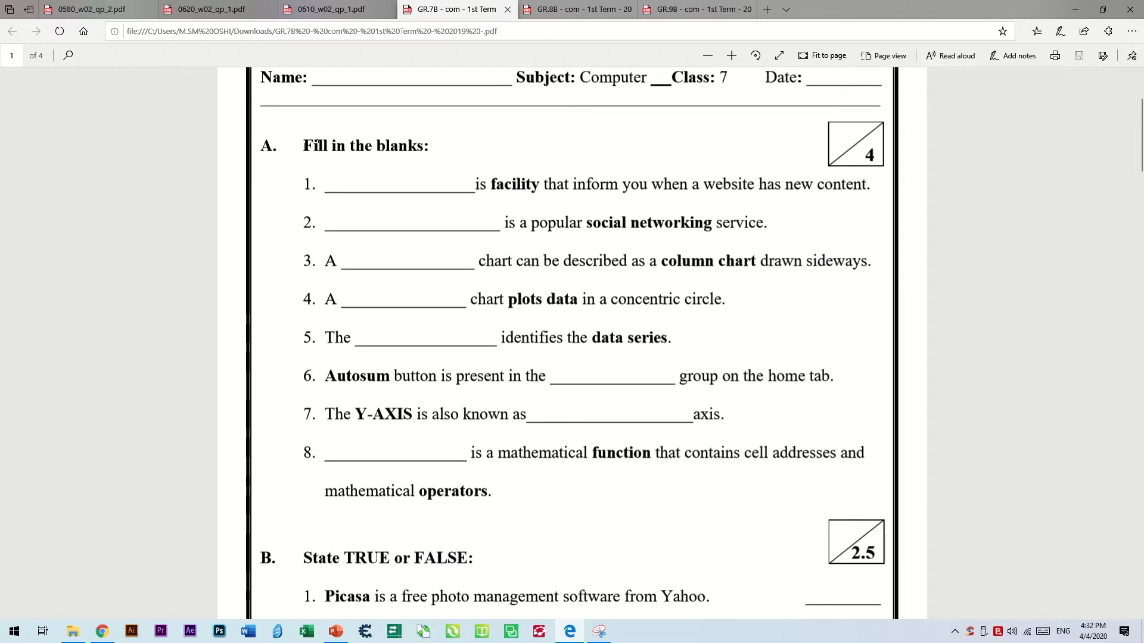
pyautogui.moveTo(305, 145); pyautogui.dragTo(413, 146)
pyautogui.hotkey('ctrl', 'c')
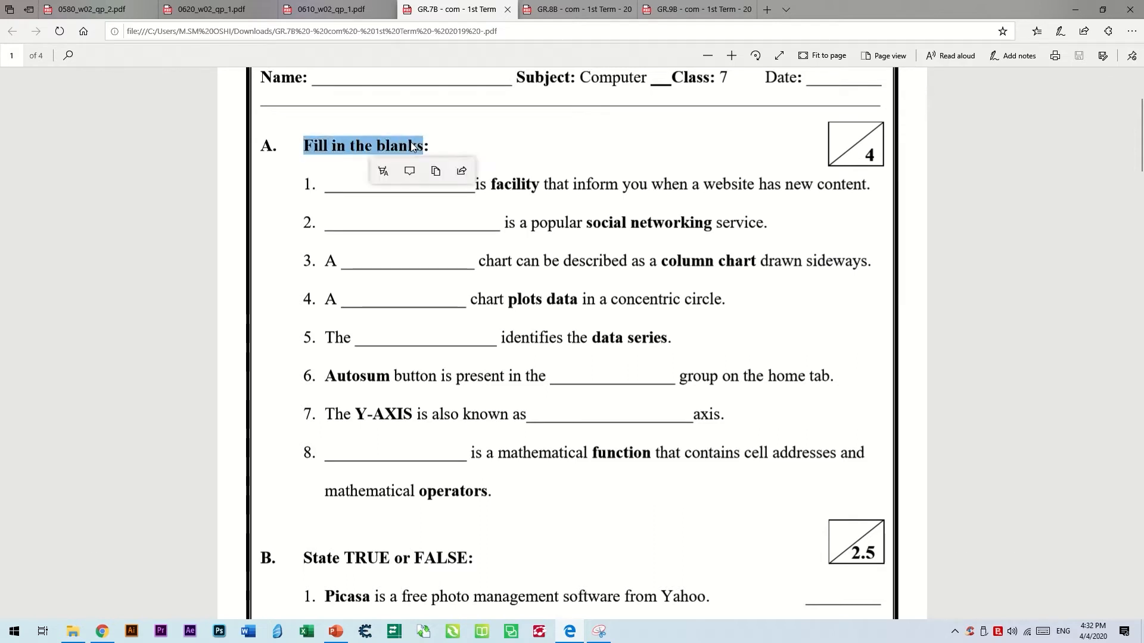
# Return to the form in Chrome and paste "Fill in the blanks" as the title of section 2.
pyautogui.hotkey('alt', 'Tab')
pyautogui.click(704, 386)
pyautogui.hotkey('ctrl', 'v')
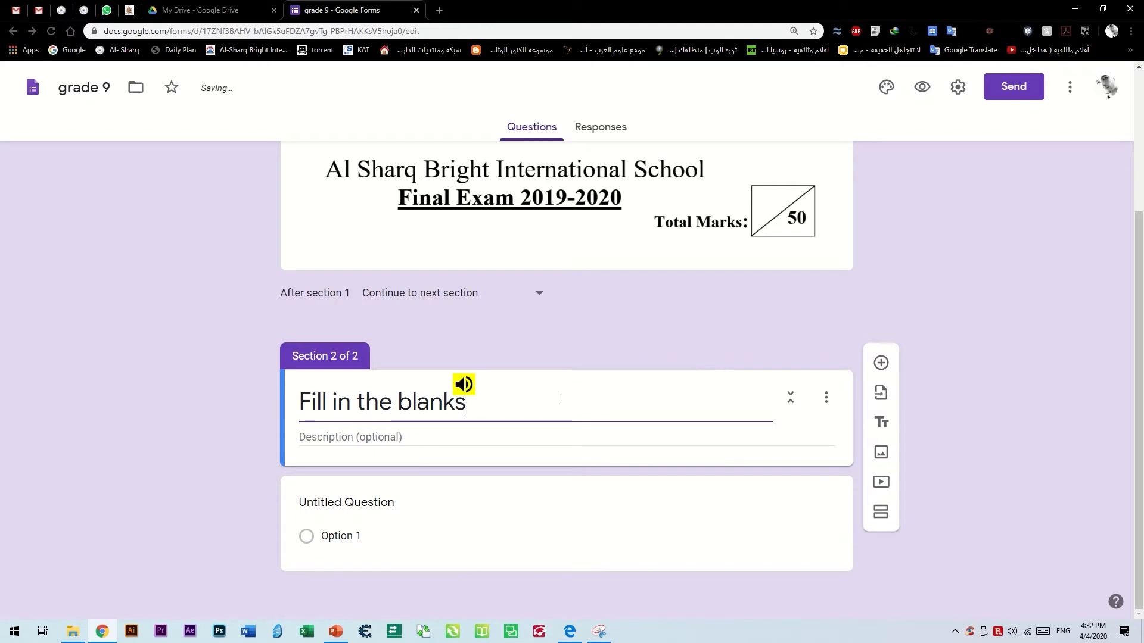
# Change the untitled question in the "Fill in the blanks" section from multiple choice to Short answer.
pyautogui.click(463, 504)
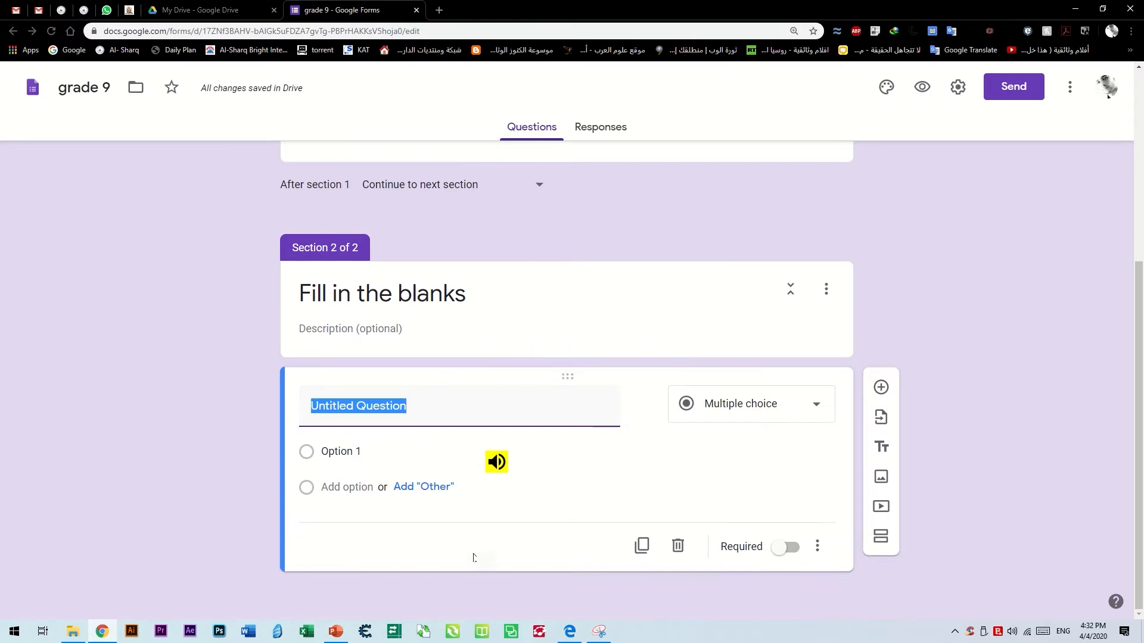
pyautogui.hotkey('alt', 'Tab')
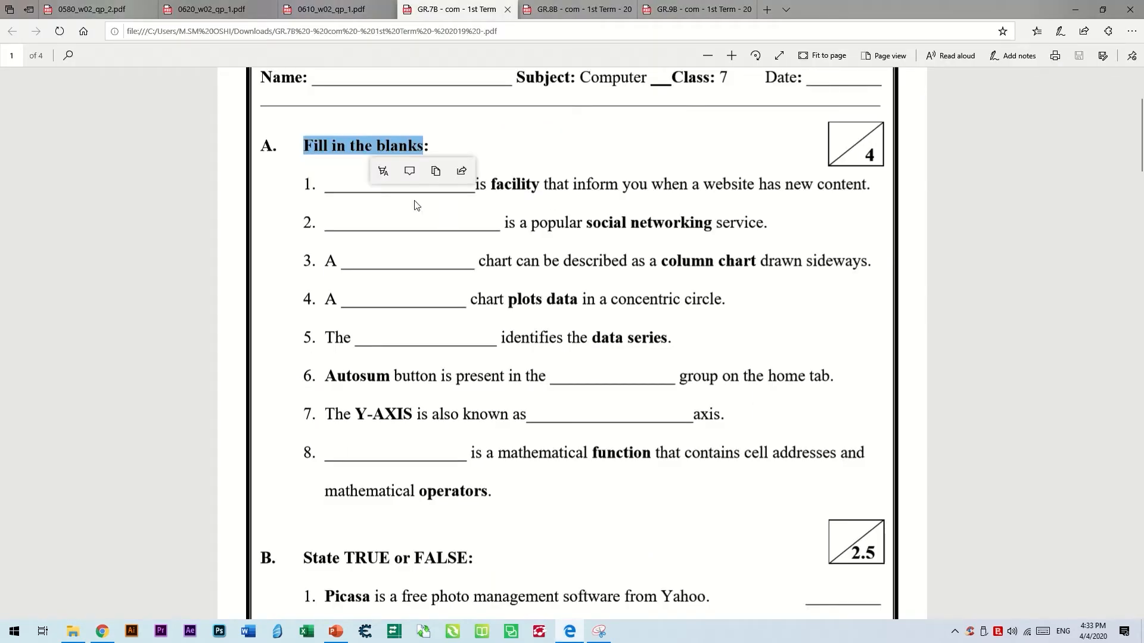
pyautogui.moveTo(409, 184); pyautogui.dragTo(428, 184)
pyautogui.hotkey('alt', 'Tab')
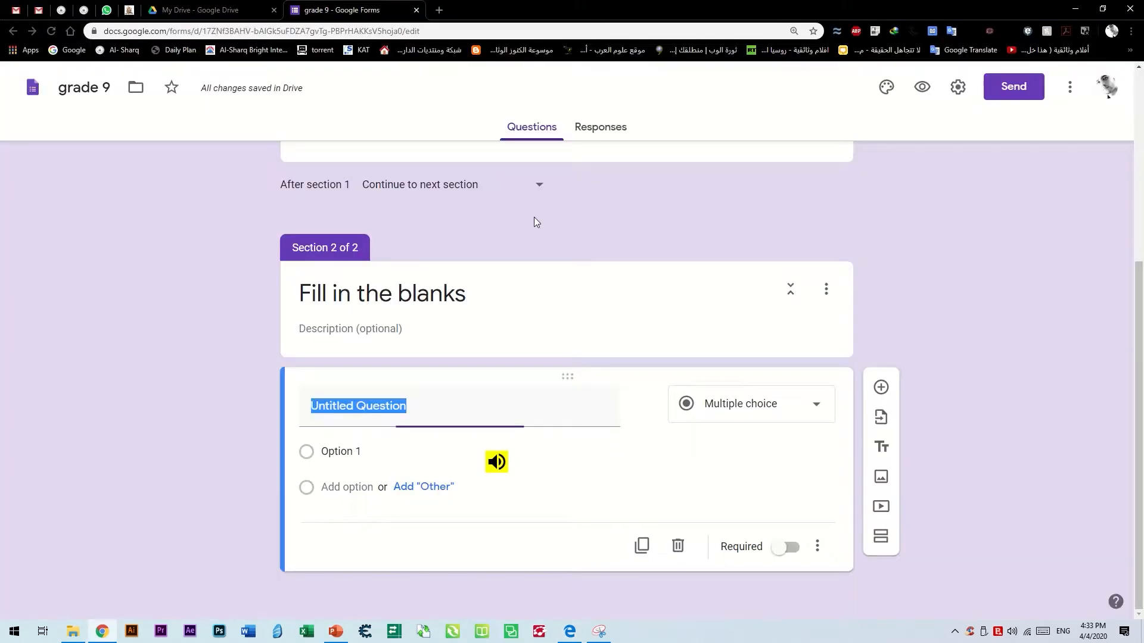
pyautogui.click(730, 405)
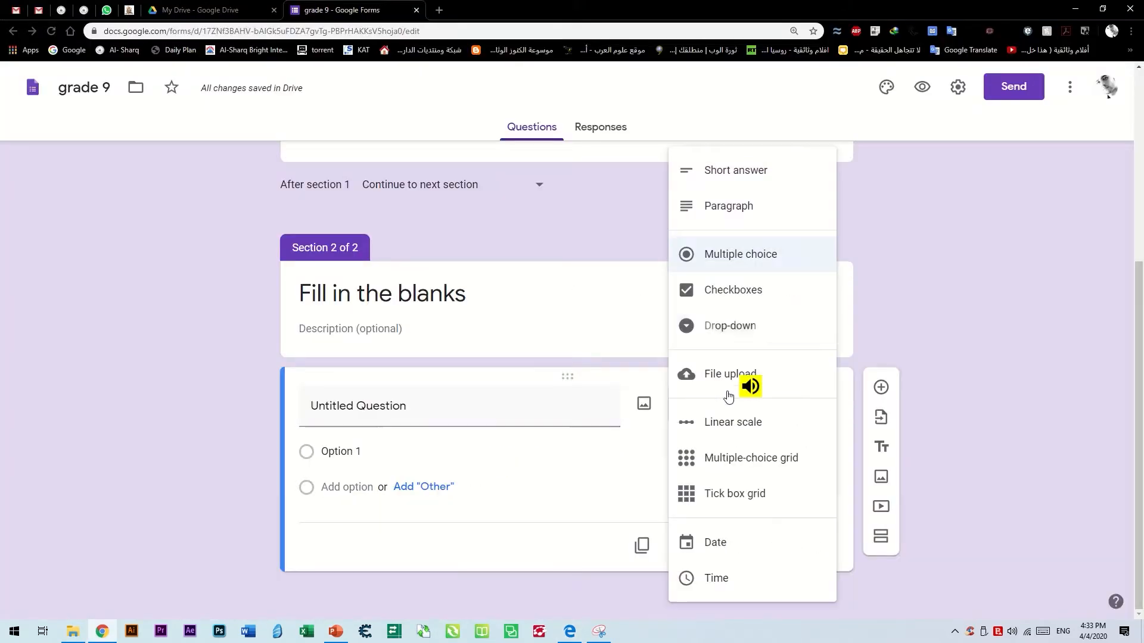
pyautogui.click(750, 173)
# Enter the PDF's first fill-in item as the question text: a blank line followed by "is facility that inform you when a website has new content".
pyautogui.hotkey('alt', 'Tab')
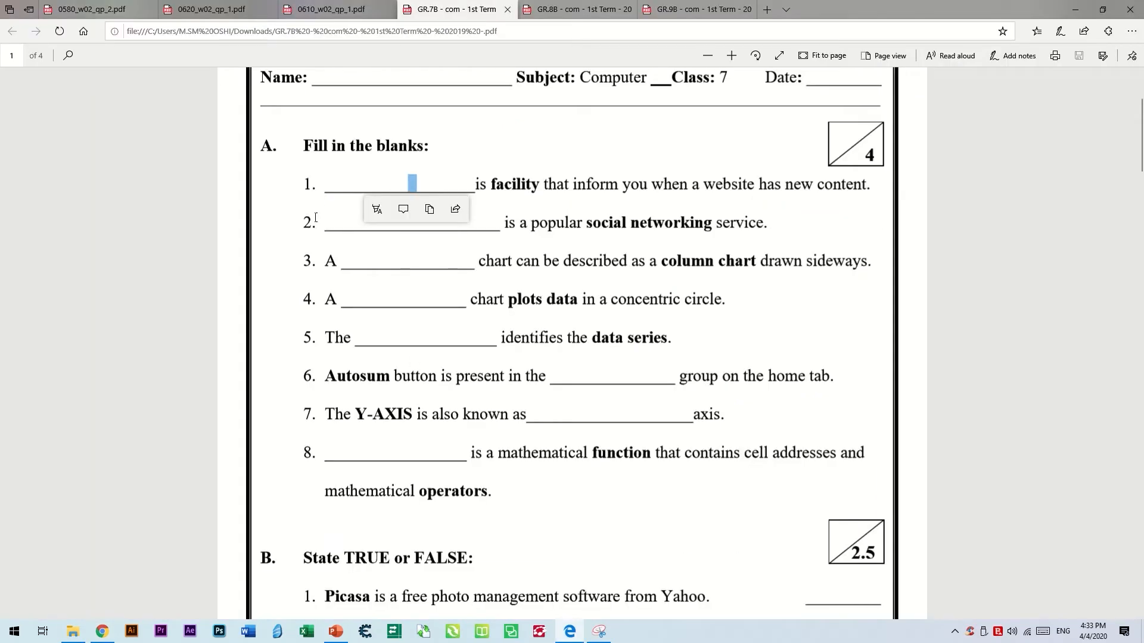
pyautogui.click(326, 193)
pyautogui.moveTo(327, 191); pyautogui.dragTo(833, 184)
pyautogui.hotkey('alt', 'Tab')
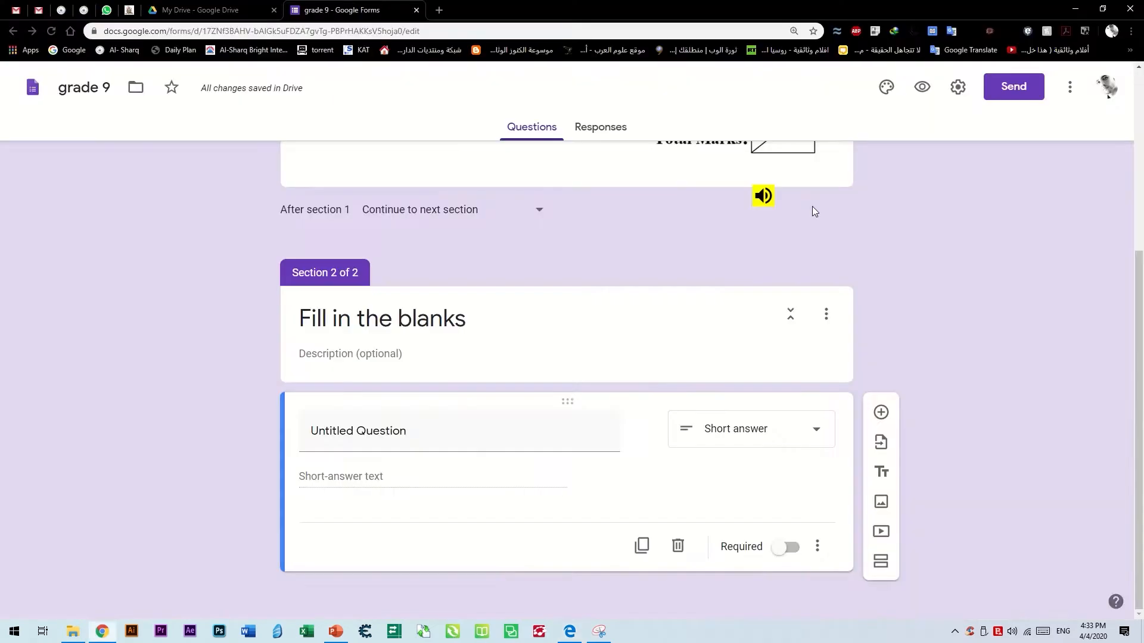
pyautogui.click(433, 428)
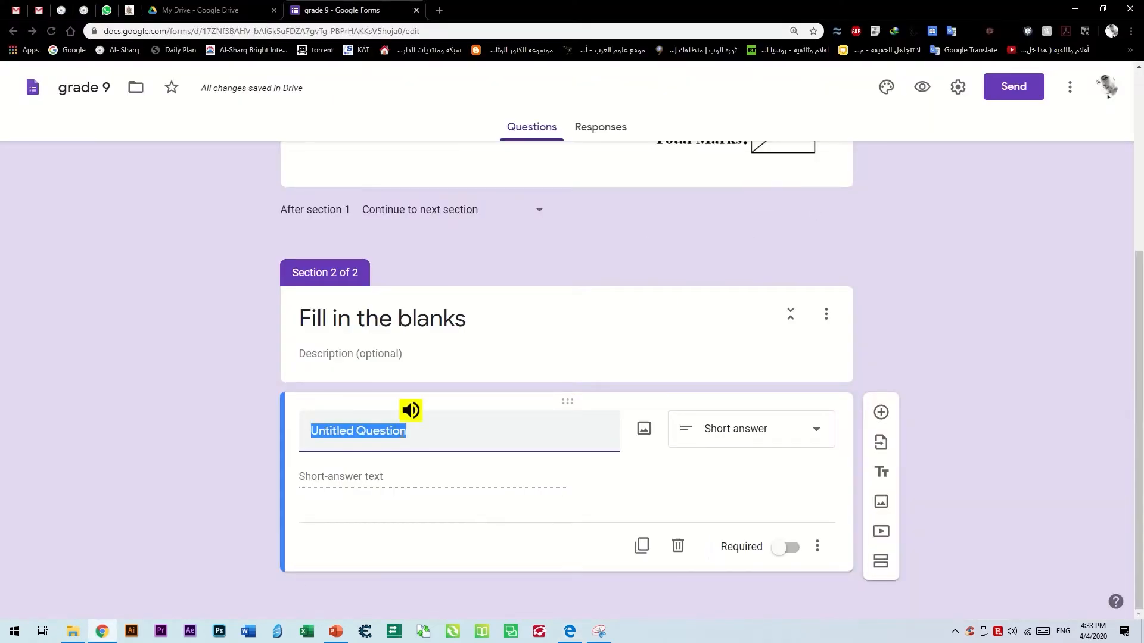
pyautogui.write('______________ facility that inform you when a website has new content')
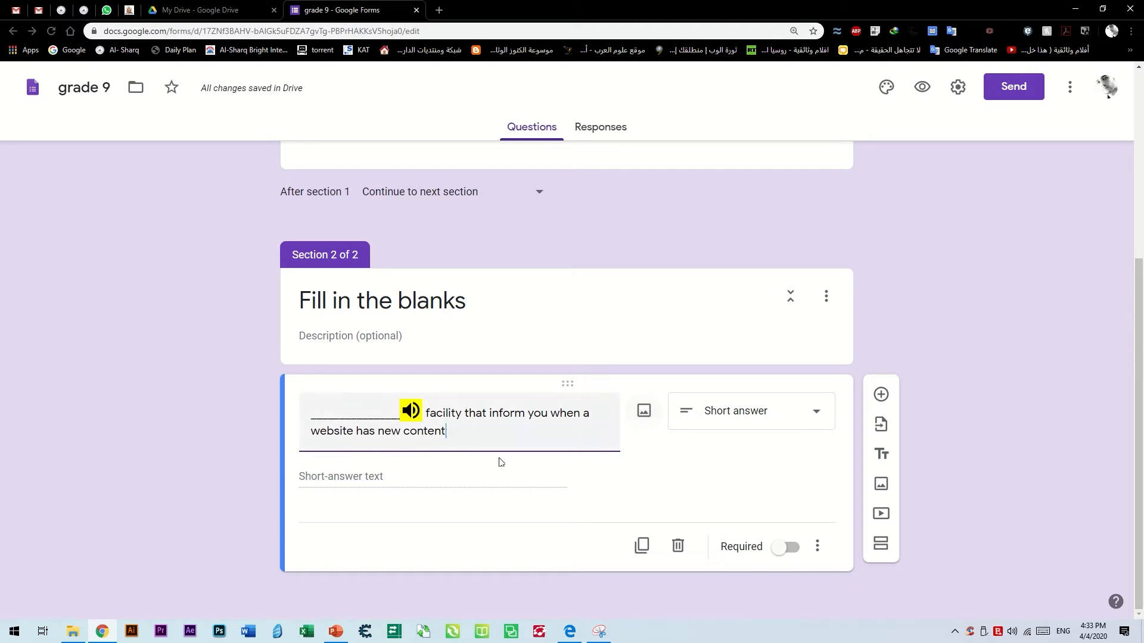
# Add a new question below the header image in section 1 and set its type to Paragraph.
pyautogui.scroll(5, 419, 477)
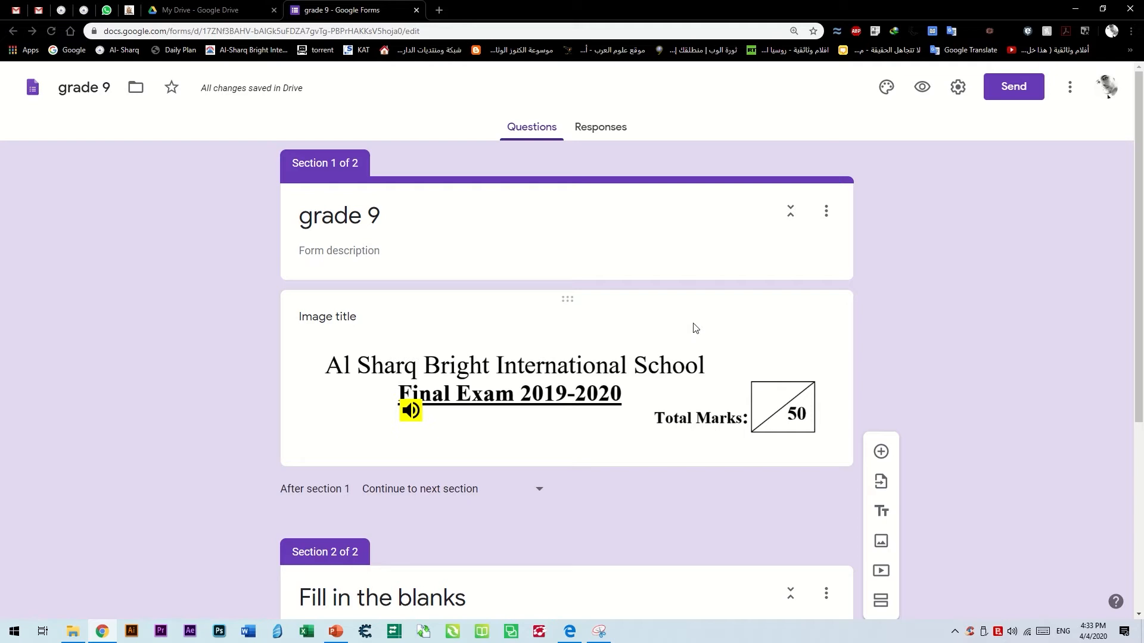
pyautogui.scroll(-5, 687, 574)
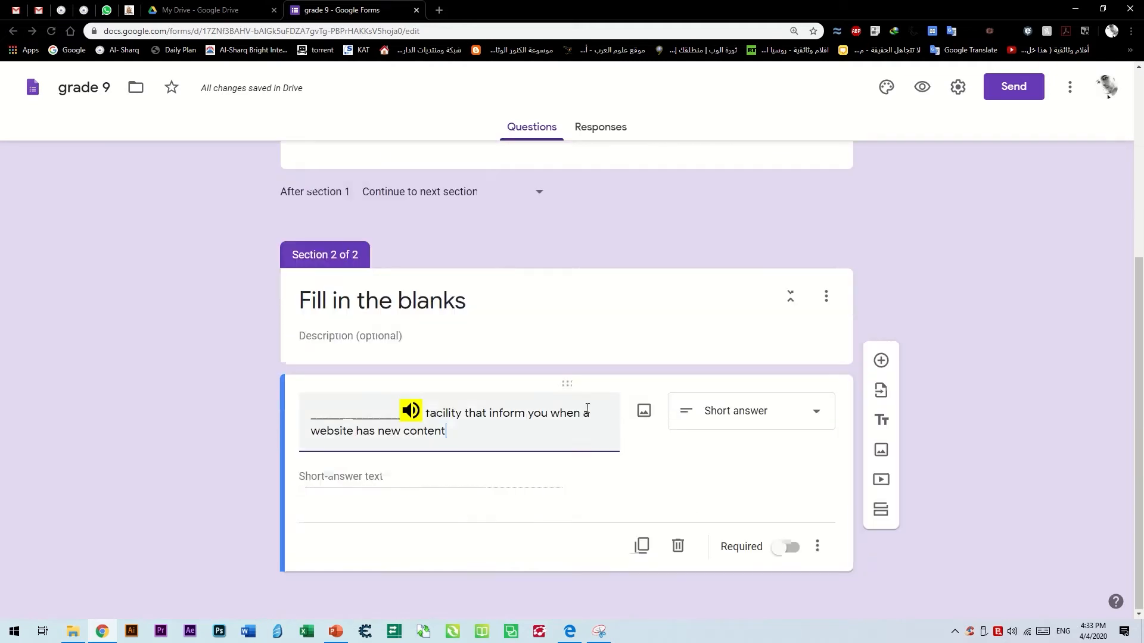
pyautogui.scroll(3, 660, 442)
pyautogui.scroll(2, 657, 417)
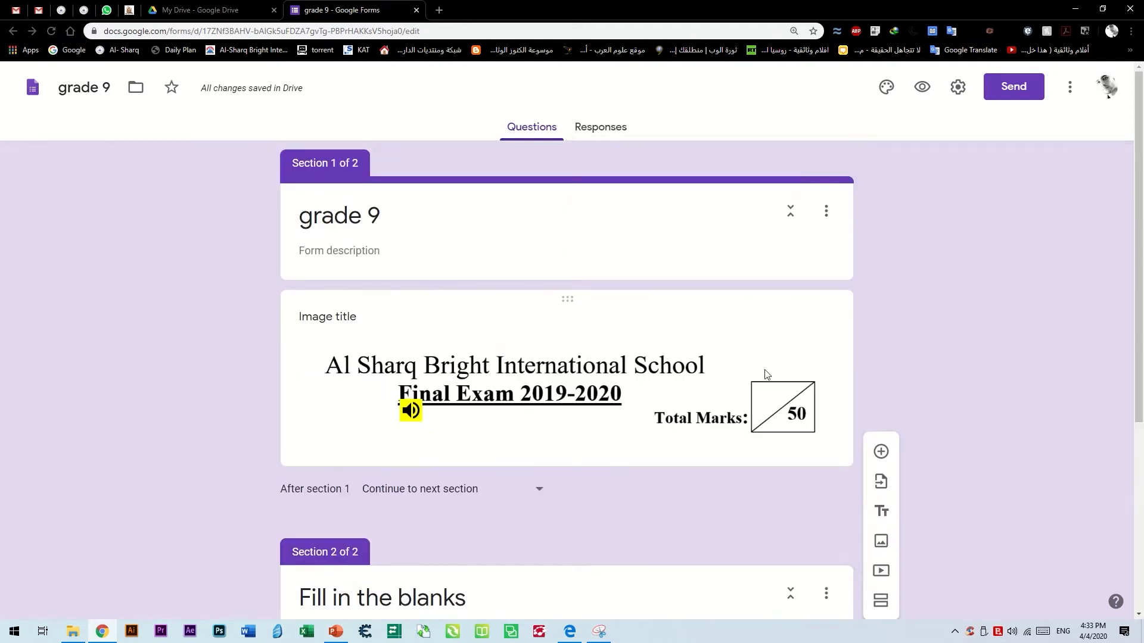
pyautogui.click(801, 354)
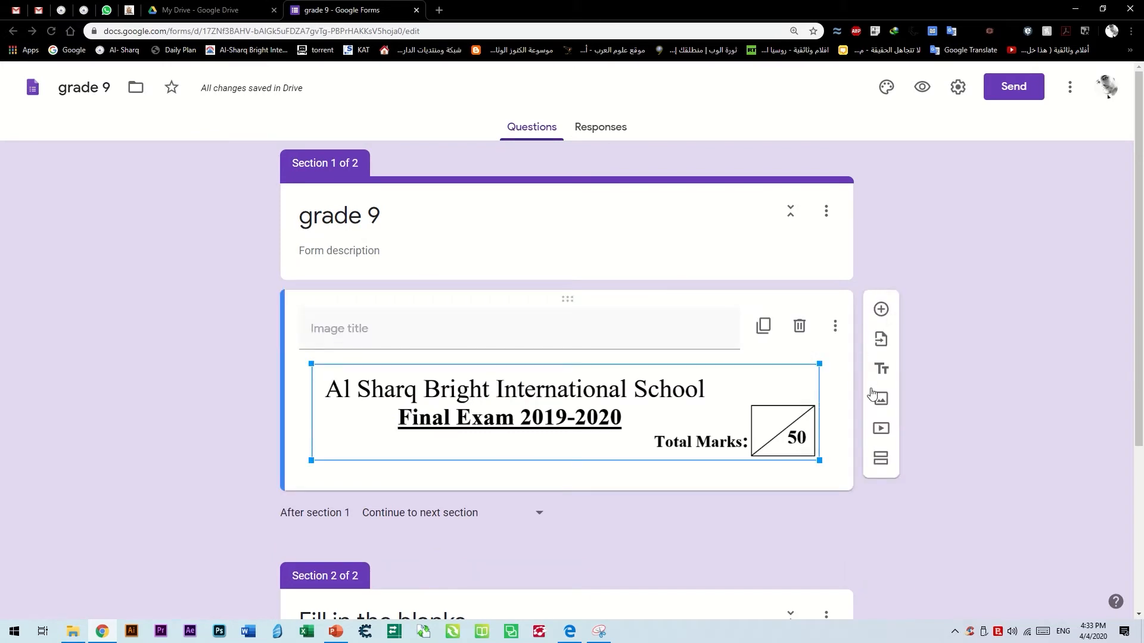
pyautogui.click(881, 309)
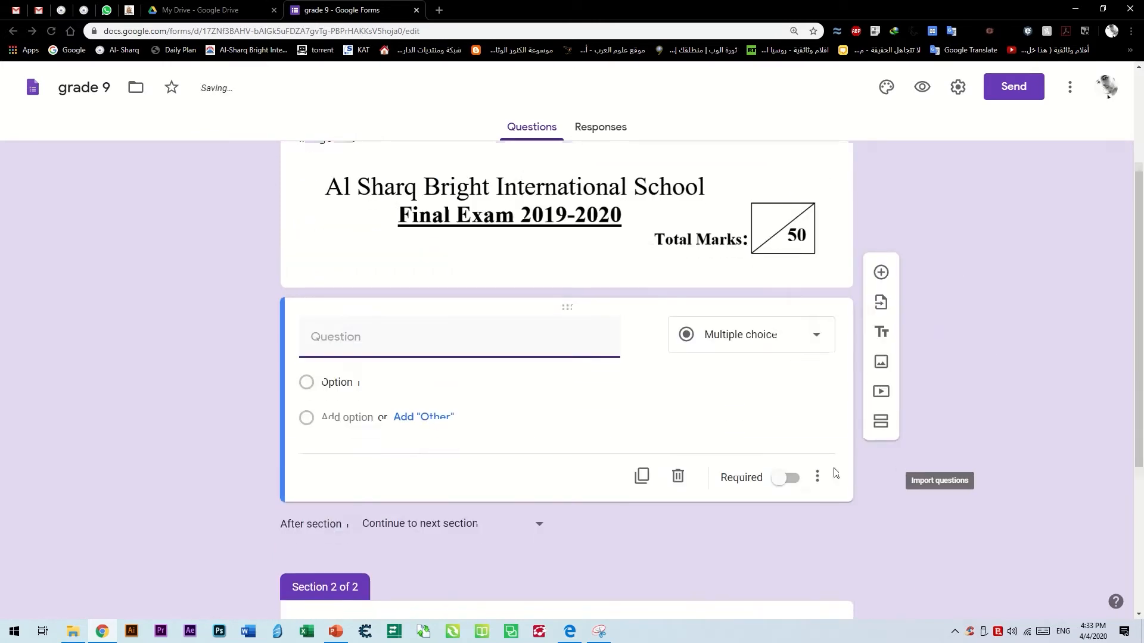
pyautogui.click(776, 337)
pyautogui.click(736, 205)
# Title the new paragraph question "write your name below" and make it required.
pyautogui.click(388, 344)
pyautogui.write('write y')
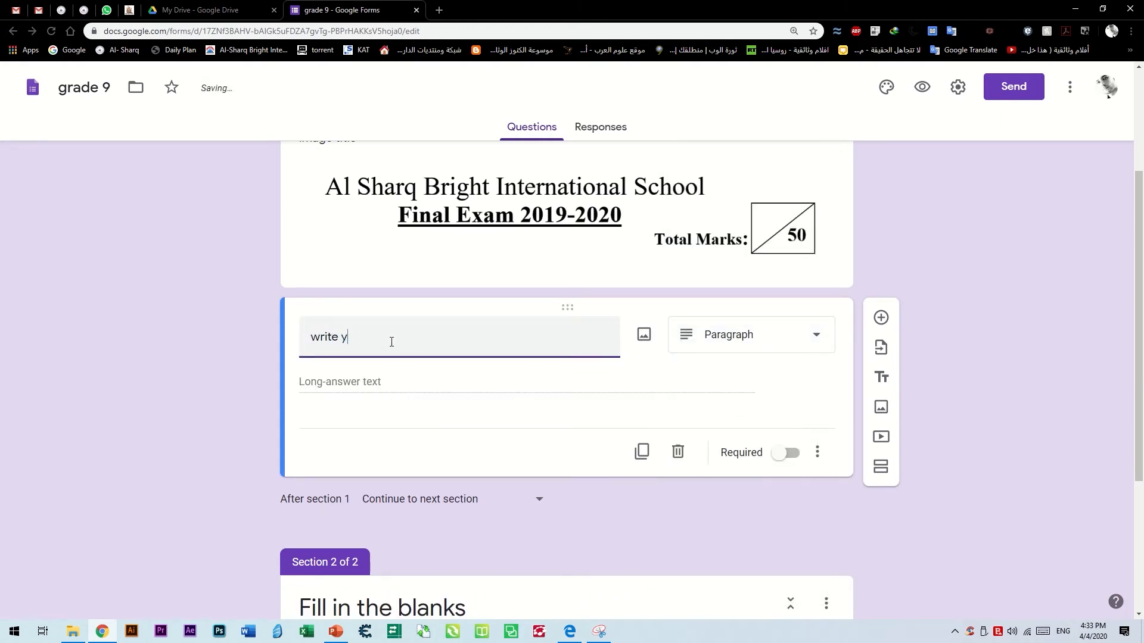
pyautogui.write('our name below')
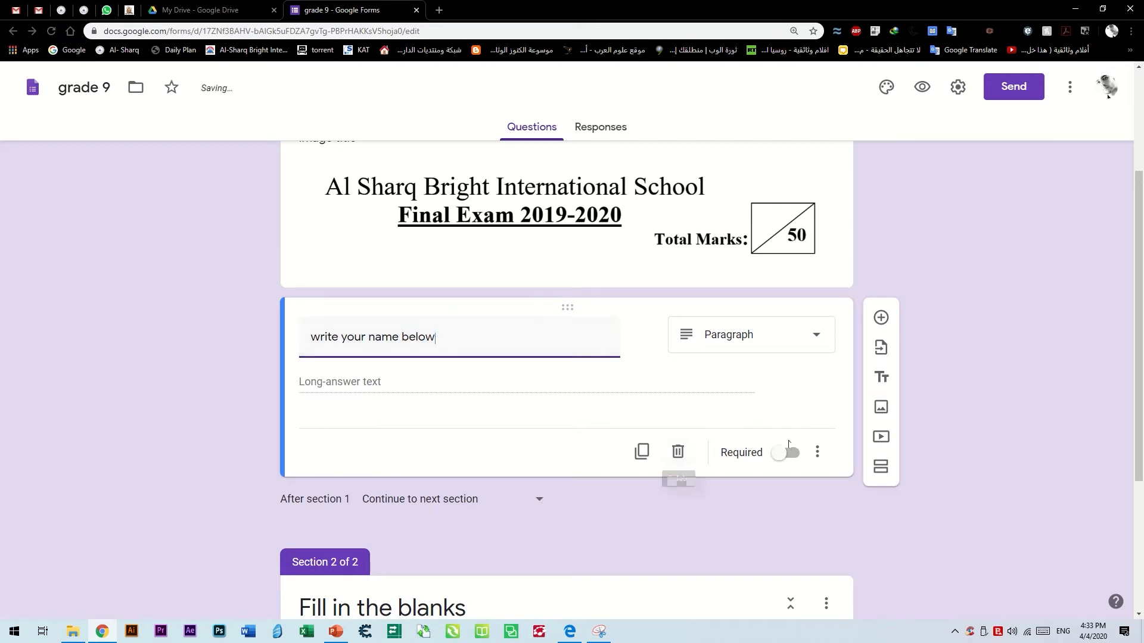
pyautogui.click(784, 458)
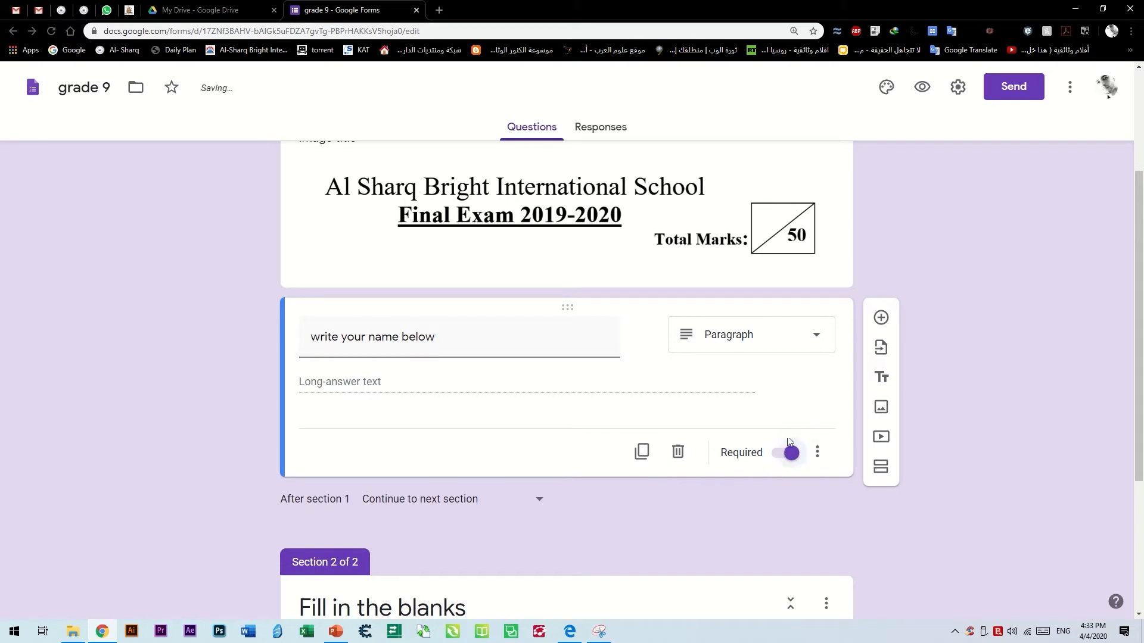
pyautogui.scroll(3, 722, 441)
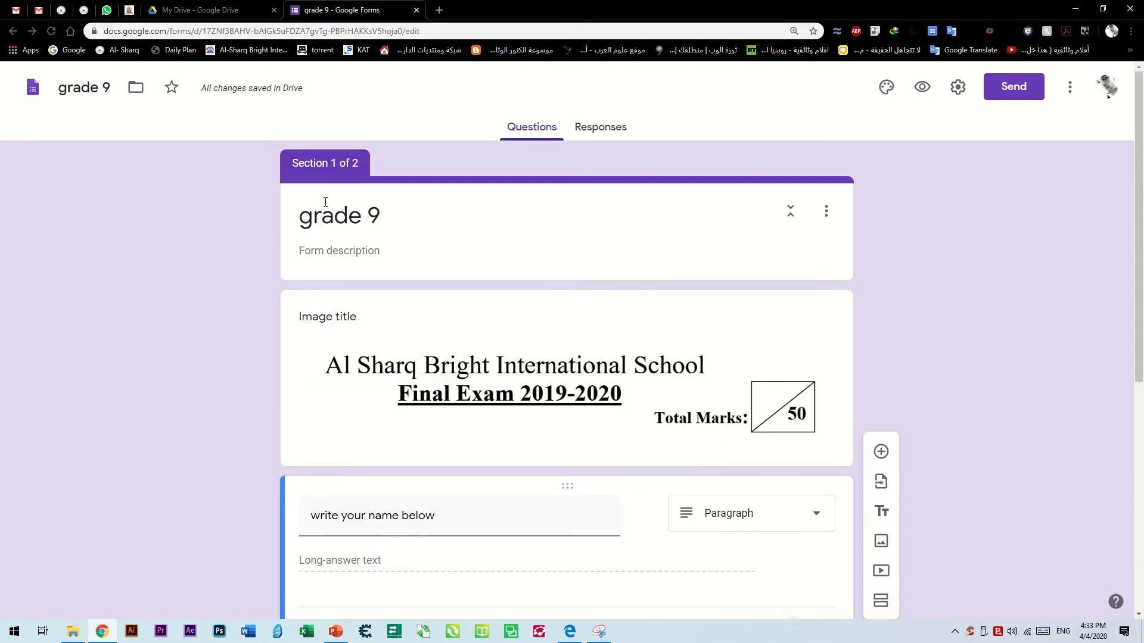
pyautogui.moveTo(313, 167); pyautogui.dragTo(393, 181)
pyautogui.scroll(-7, 394, 182)
pyautogui.moveTo(315, 333); pyautogui.dragTo(475, 311)
pyautogui.scroll(4, 475, 352)
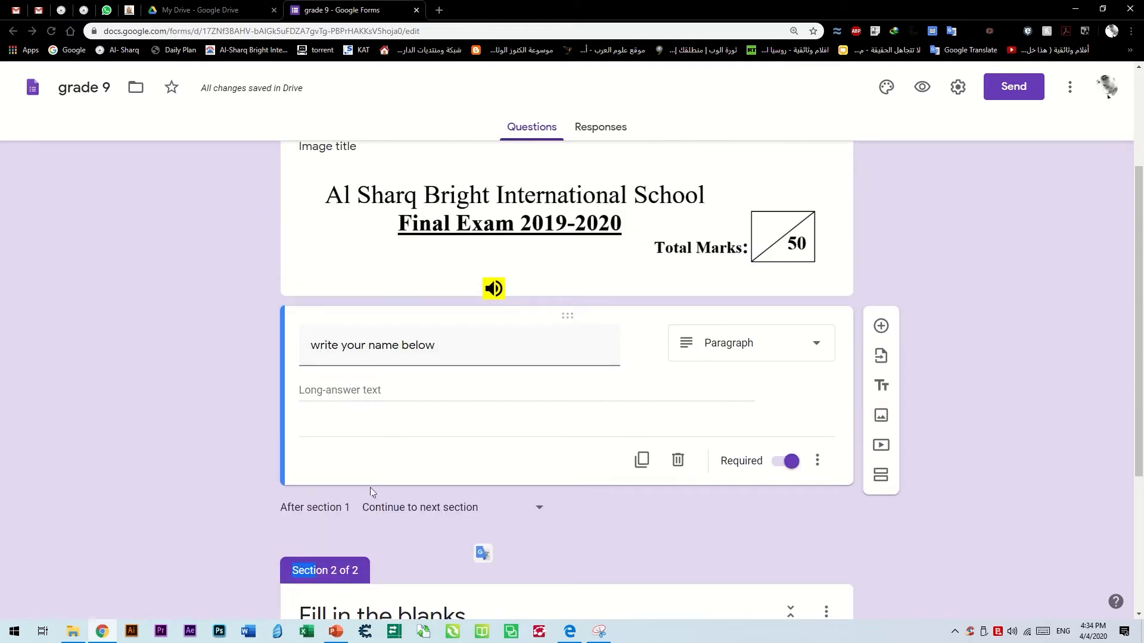
pyautogui.click(980, 297)
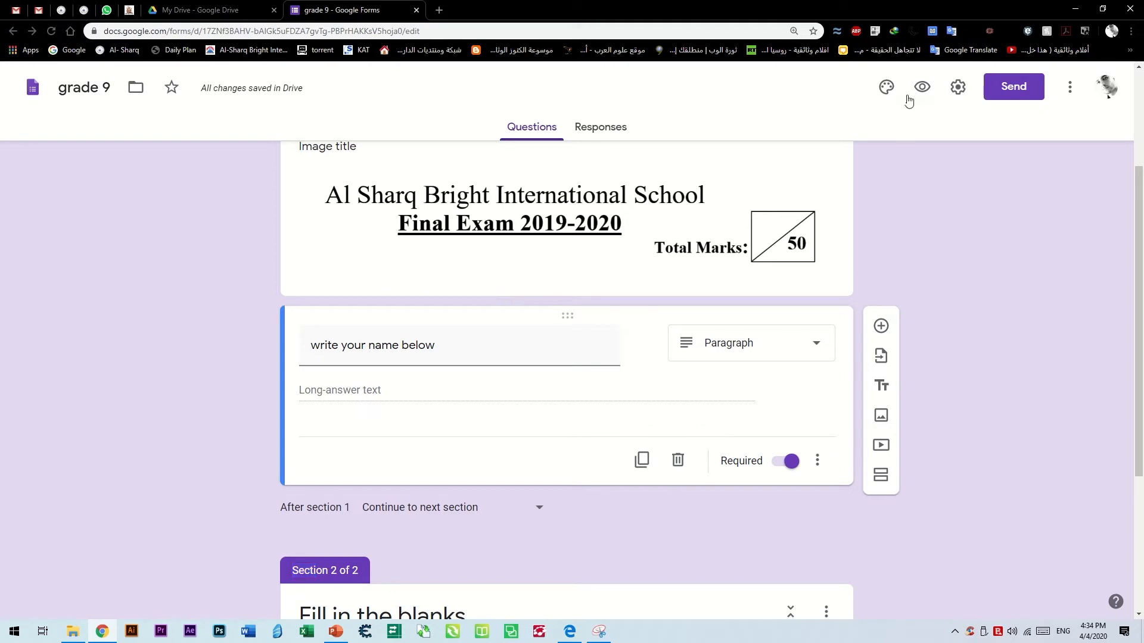
# Preview the form, test going to the next page with the required name left empty, and return to the editor.
pyautogui.click(925, 87)
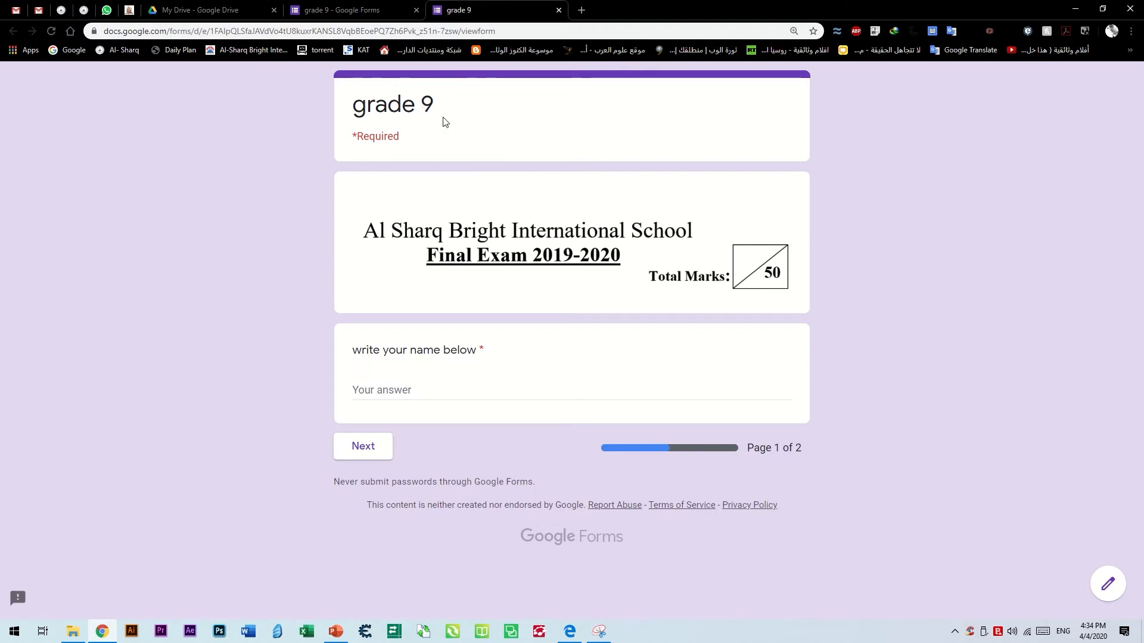
pyautogui.click(363, 447)
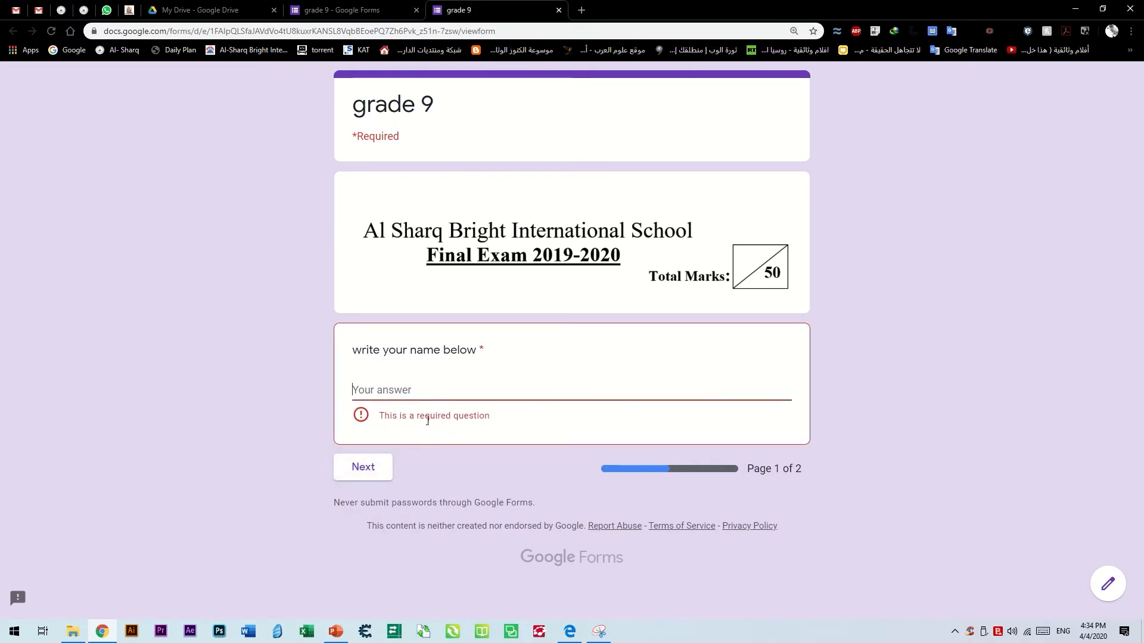
pyautogui.moveTo(487, 416); pyautogui.dragTo(362, 441)
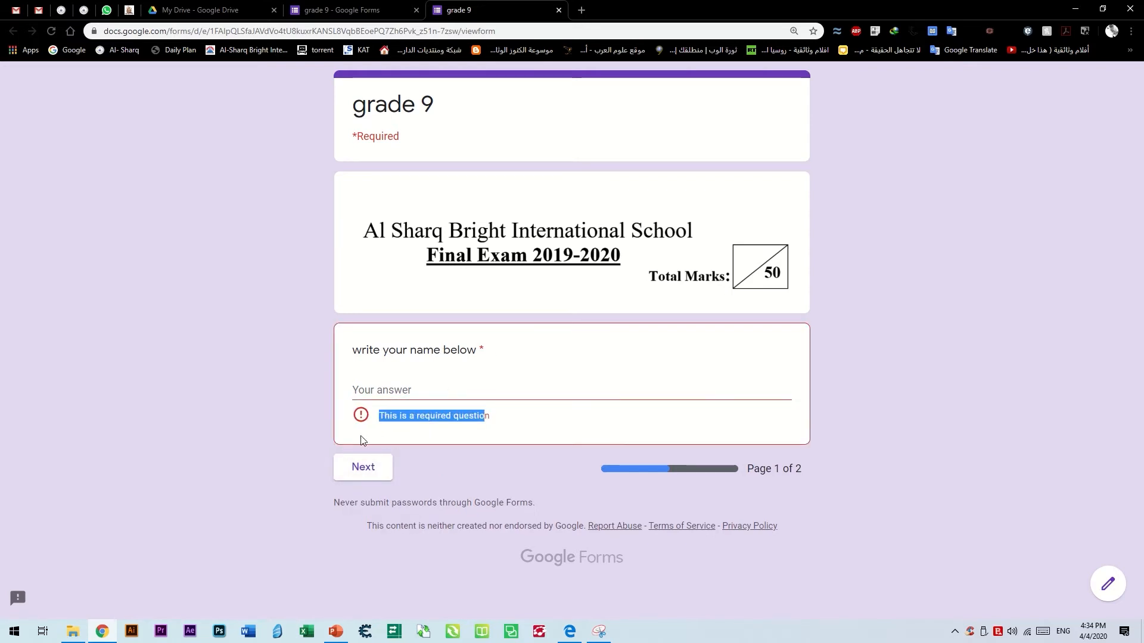
pyautogui.click(450, 383)
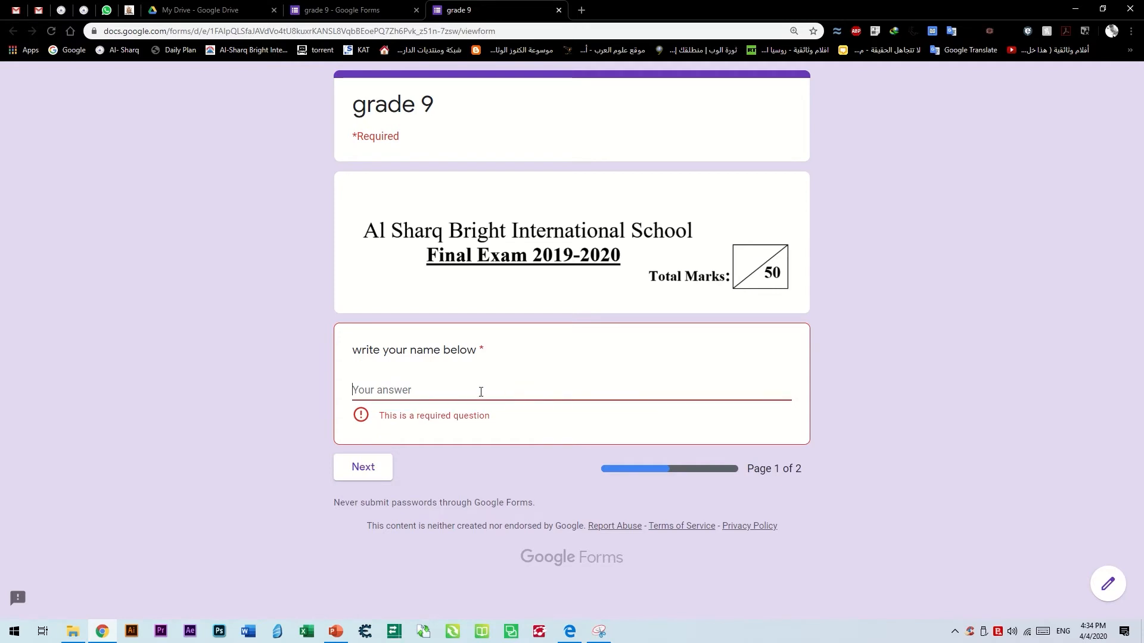
pyautogui.click(398, 379)
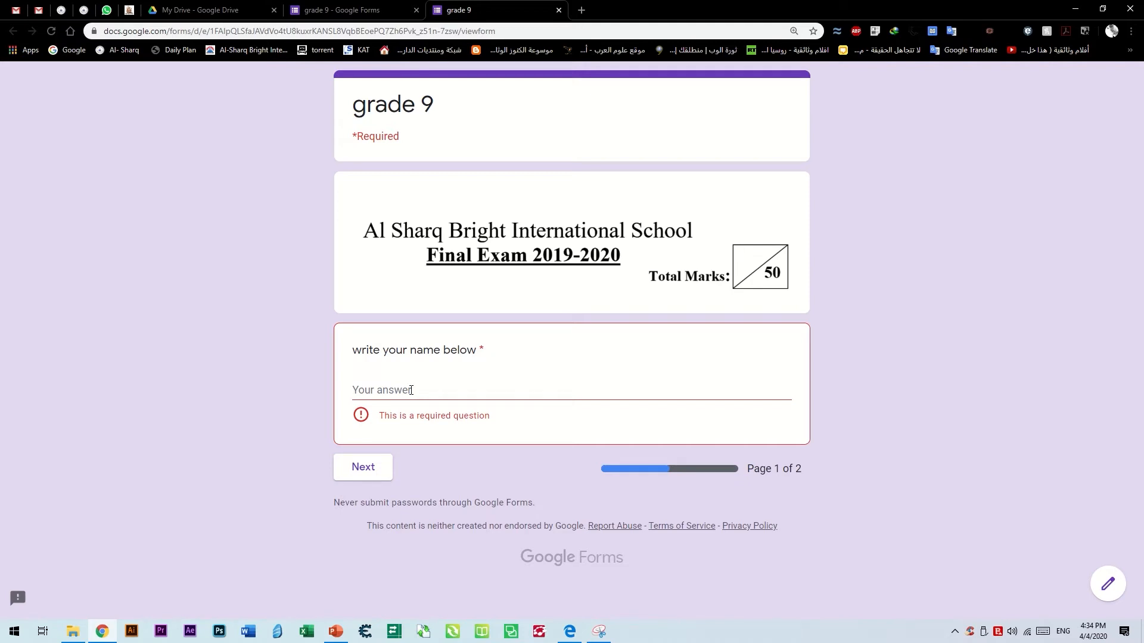
pyautogui.click(558, 11)
pyautogui.click(636, 99)
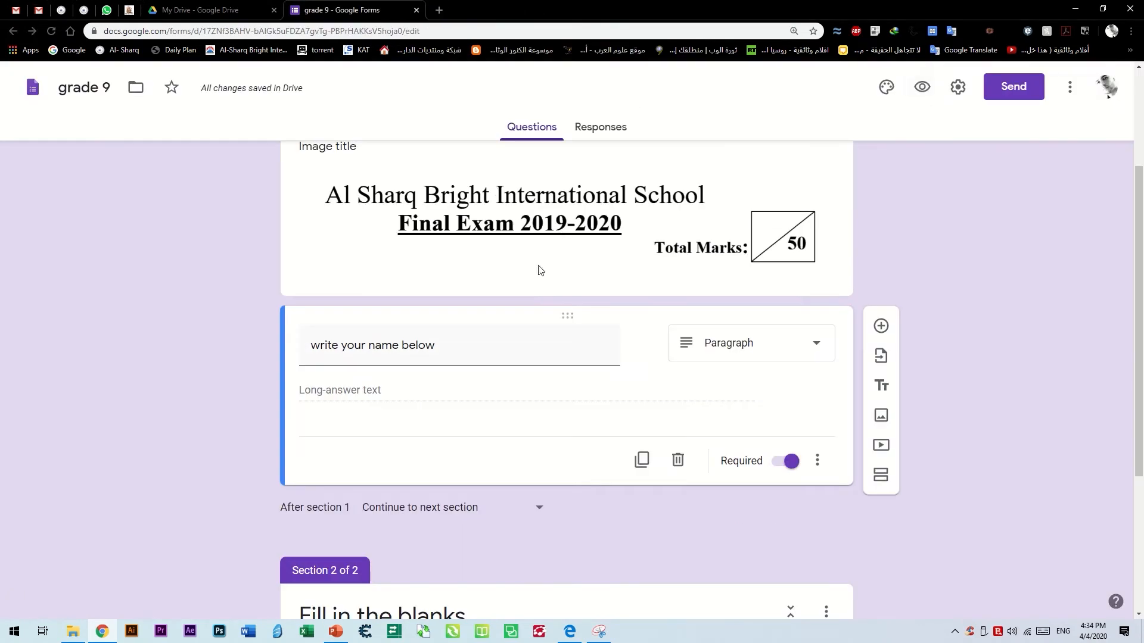
# Review the required setting of the name question and of the first fill-in question in section 2.
pyautogui.scroll(-2, 488, 393)
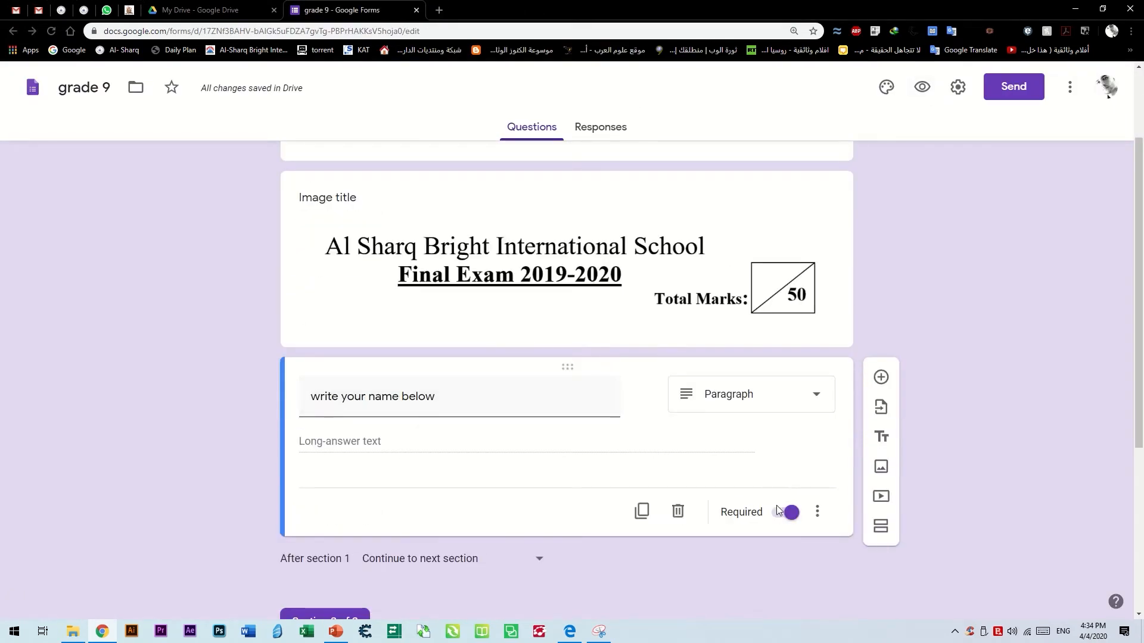
pyautogui.scroll(-5, 773, 511)
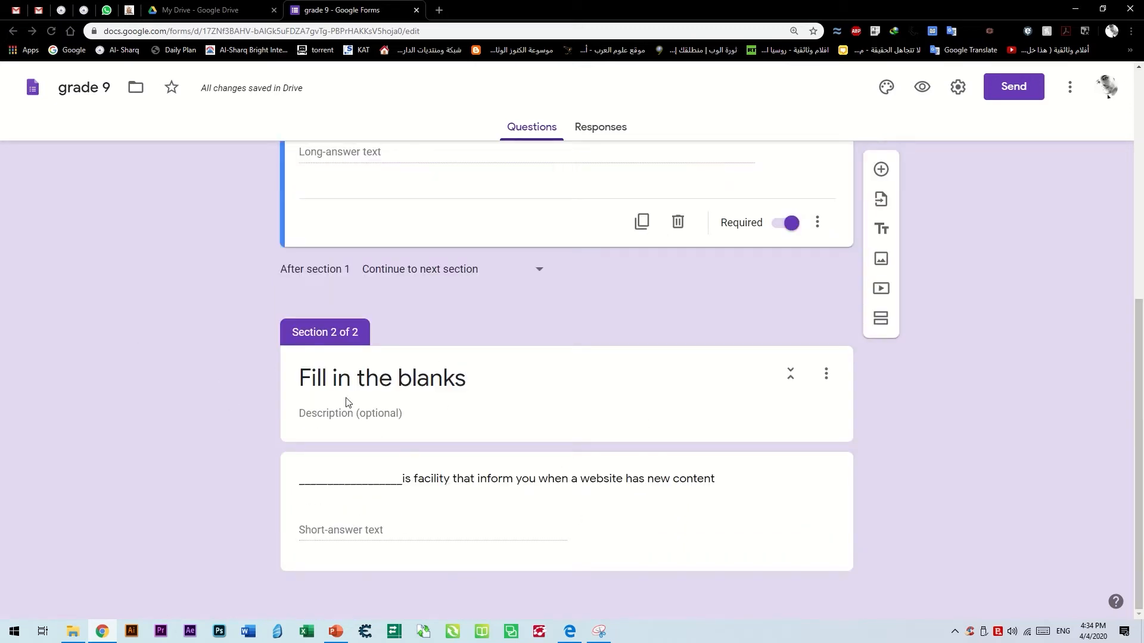
pyautogui.click(651, 491)
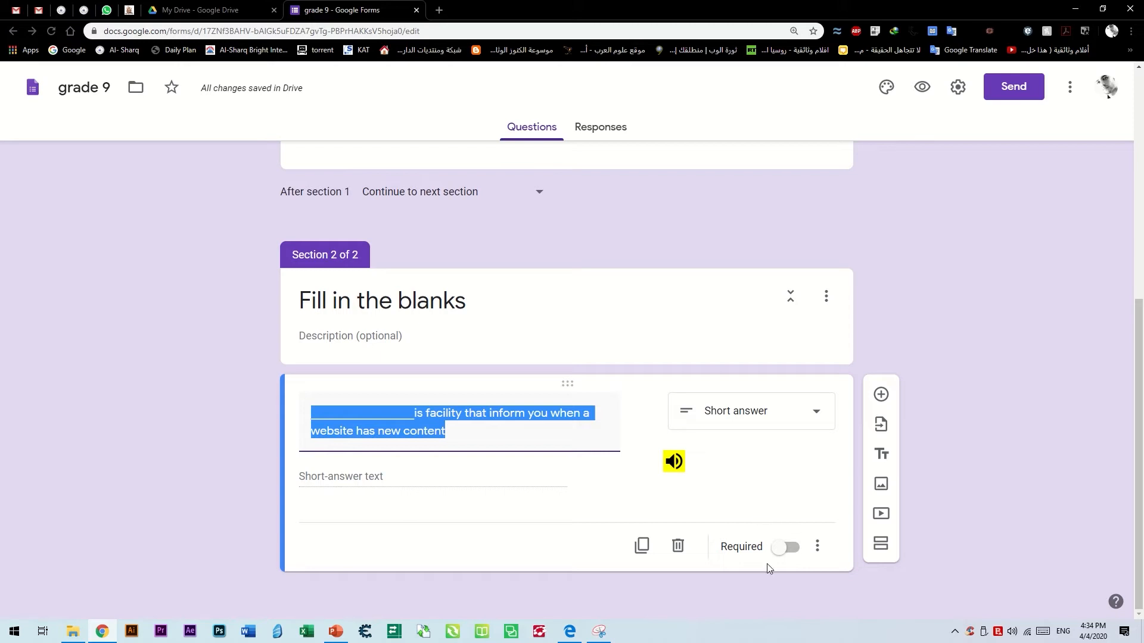
pyautogui.click(783, 548)
pyautogui.scroll(5, 651, 417)
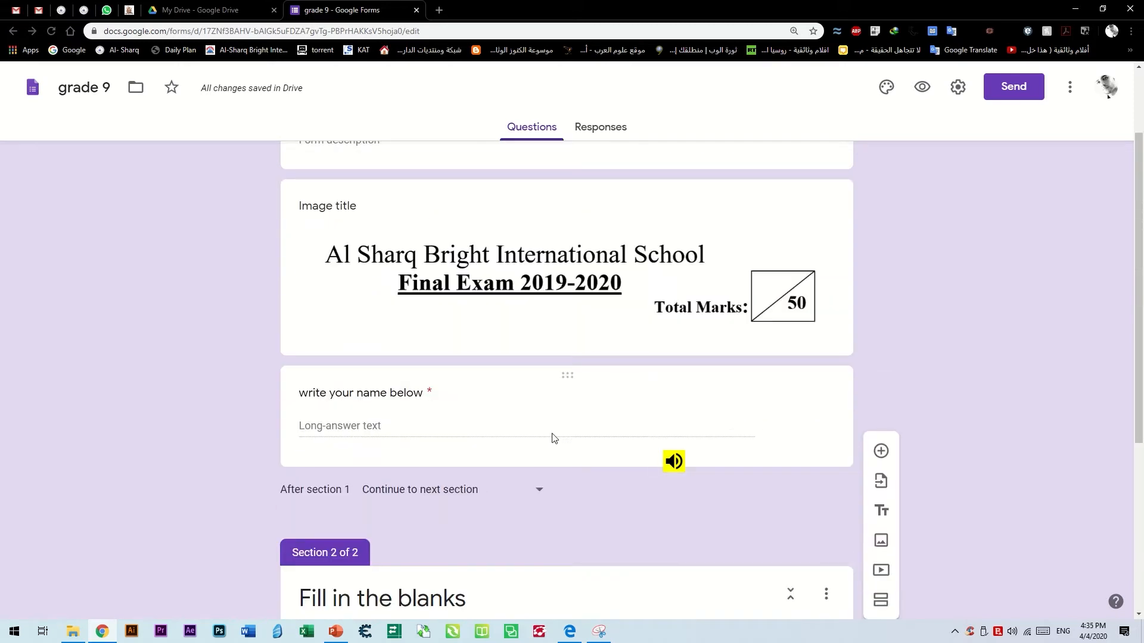
pyautogui.click(554, 435)
pyautogui.scroll(-5, 610, 462)
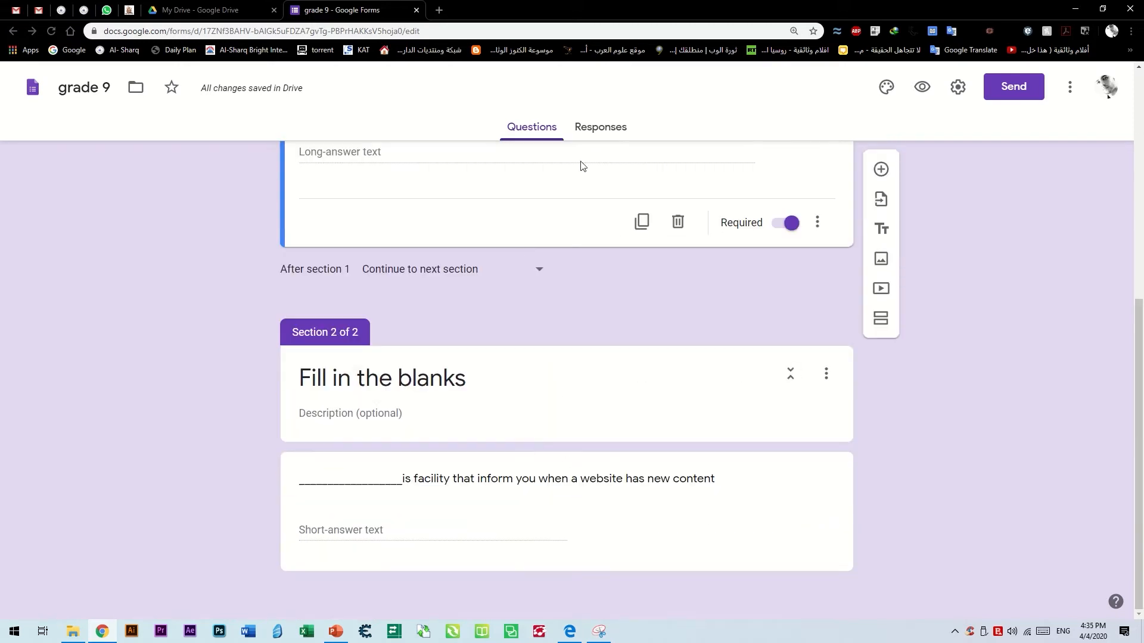
# Add a second question to the "Fill in the blanks" section with the PDF's item: a blank line followed by "is a popular social networking service".
pyautogui.click(675, 532)
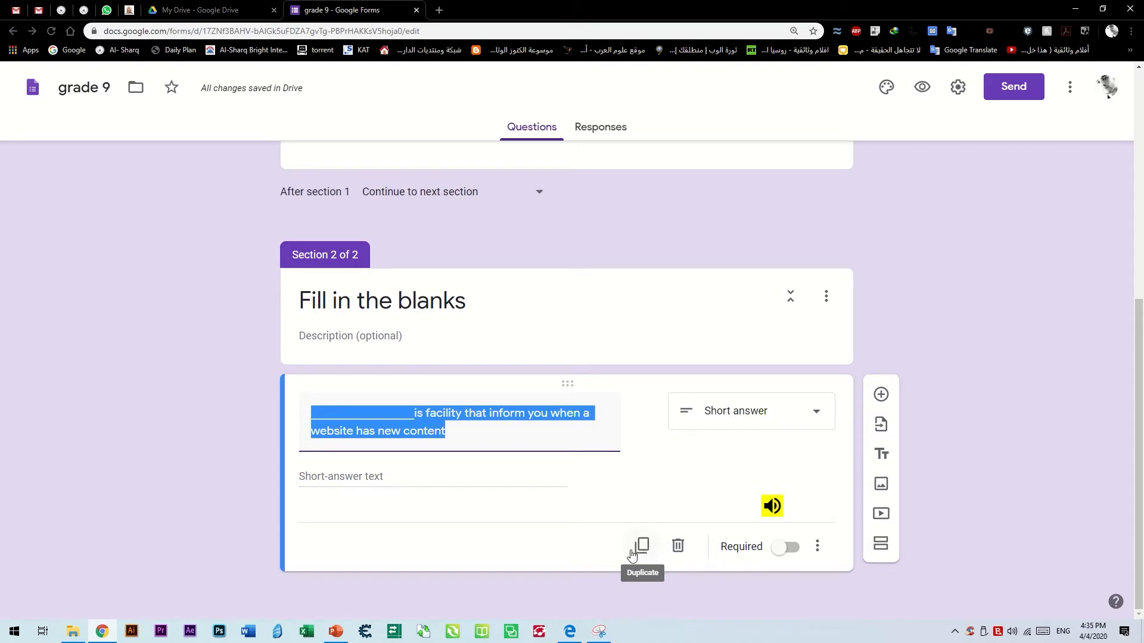
pyautogui.click(416, 321)
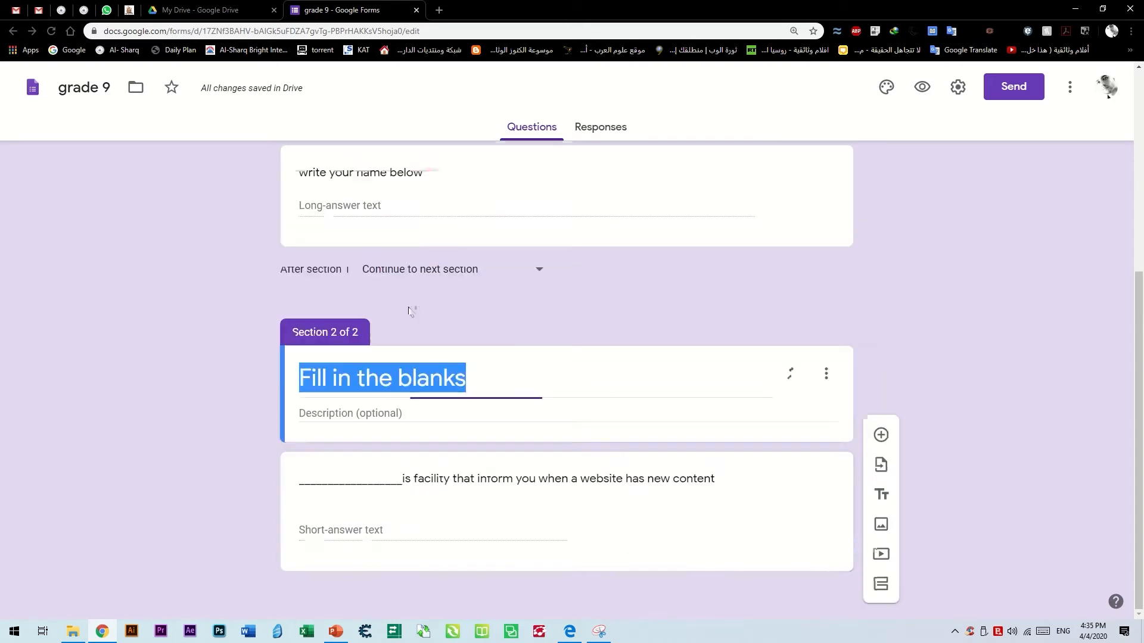
pyautogui.click(709, 514)
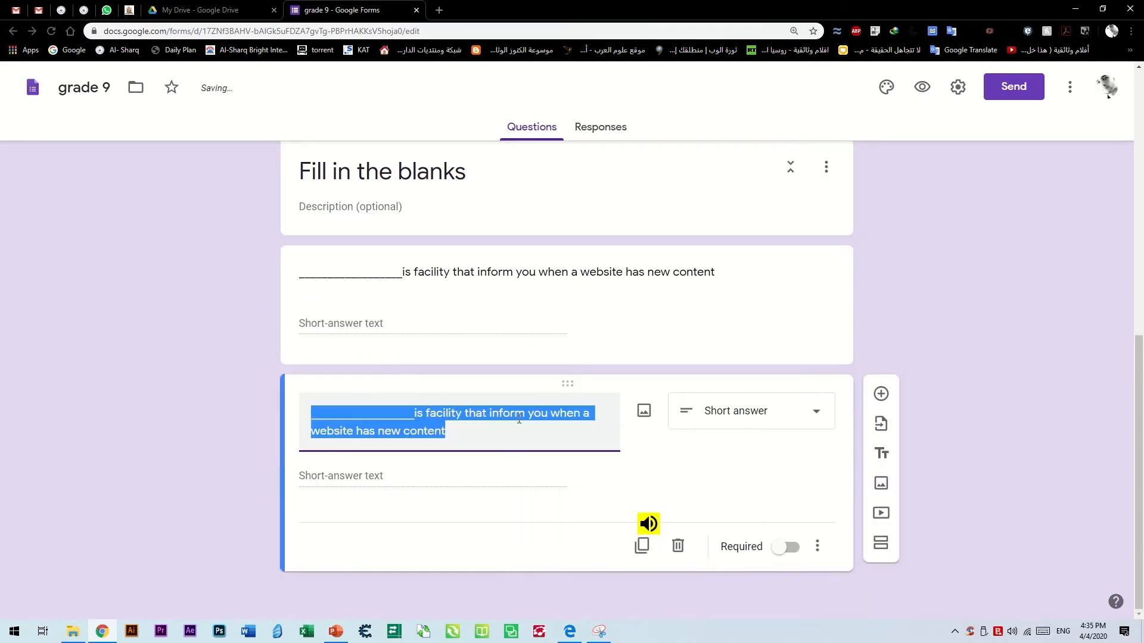
pyautogui.hotkey('alt', 'Tab')
pyautogui.moveTo(325, 234); pyautogui.dragTo(741, 225)
pyautogui.hotkey('ctrl', 'c')
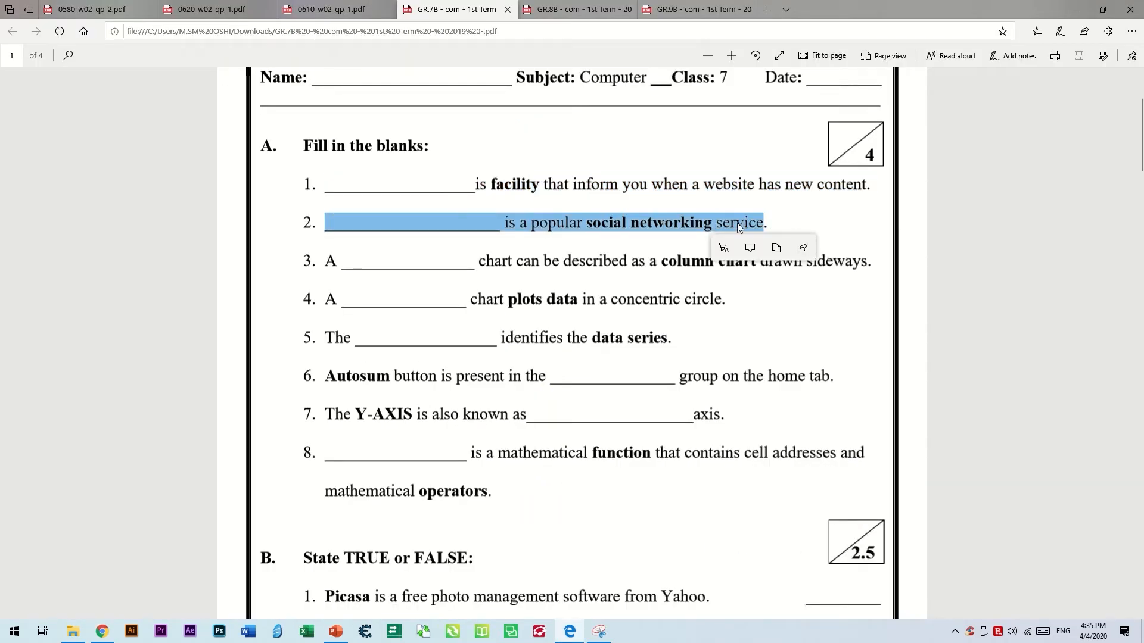
pyautogui.hotkey('alt', 'Tab')
pyautogui.hotkey('ctrl', 'v')
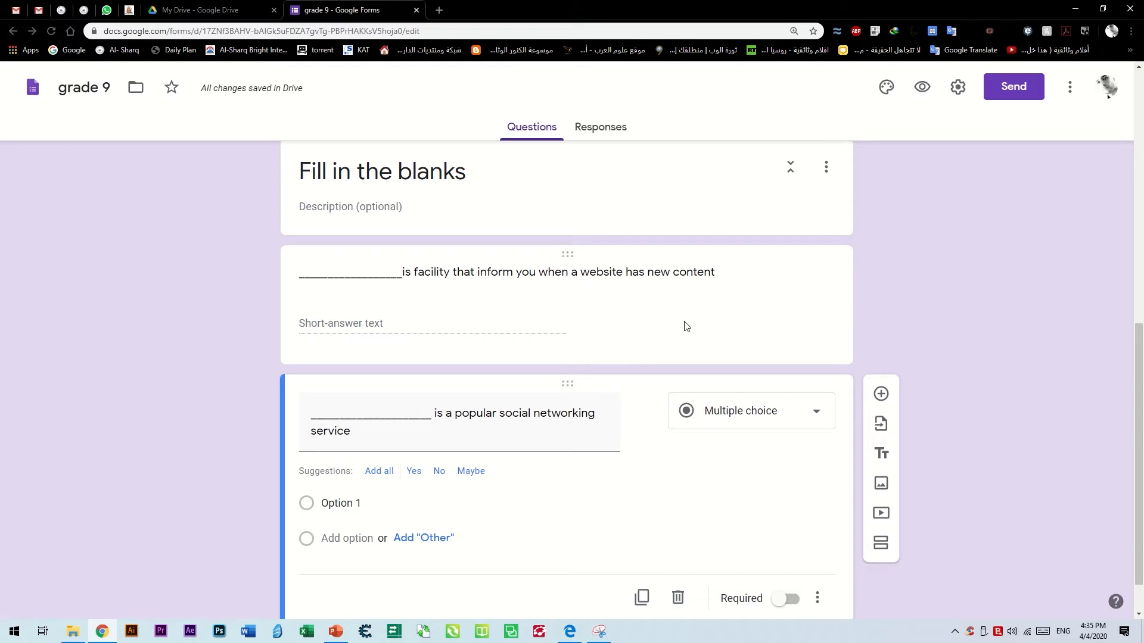
# Set the type of the social networking service question to Short answer.
pyautogui.scroll(1, 684, 351)
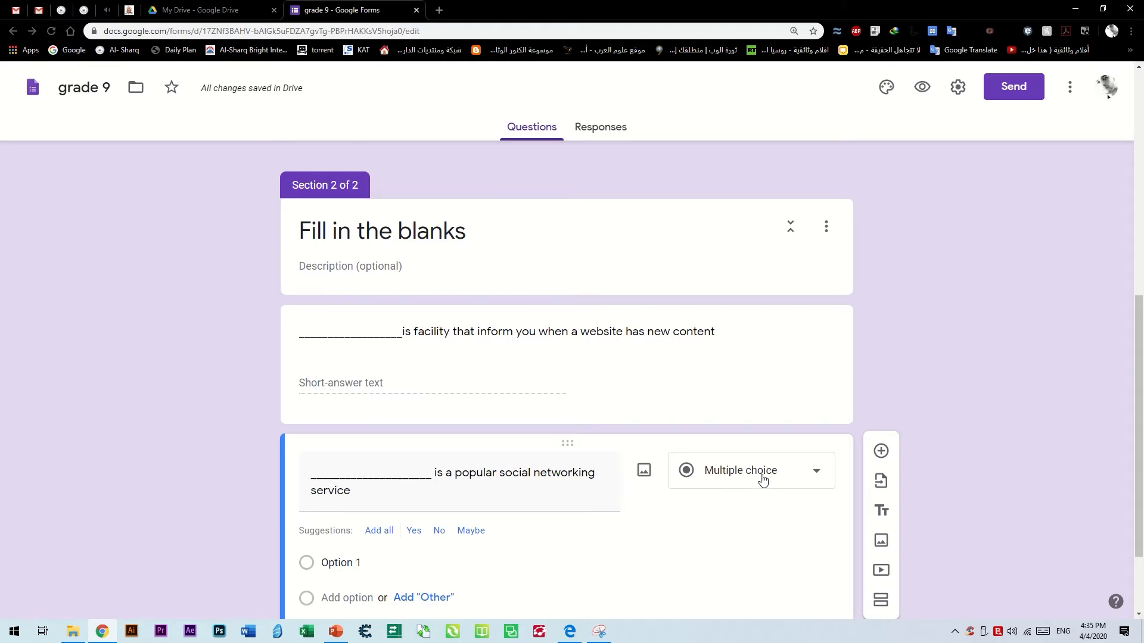
pyautogui.scroll(-2, 763, 479)
pyautogui.click(773, 374)
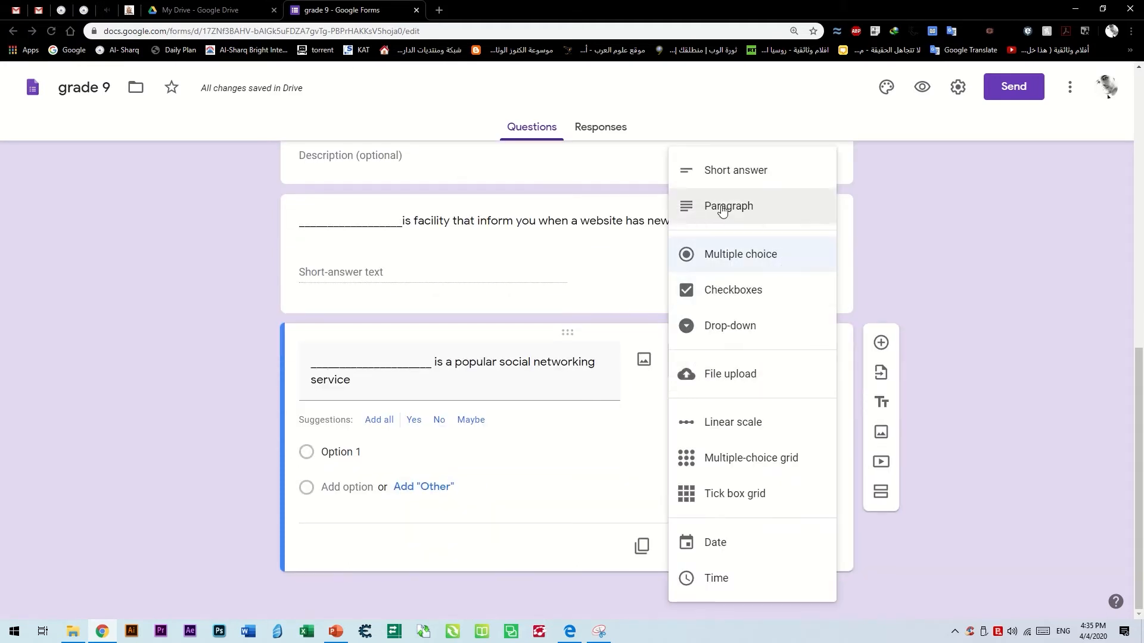
pyautogui.click(733, 174)
# Preview the form, test going to the next page with a sample name filled in, and return to the editor.
pyautogui.scroll(4, 273, 568)
pyautogui.click(928, 90)
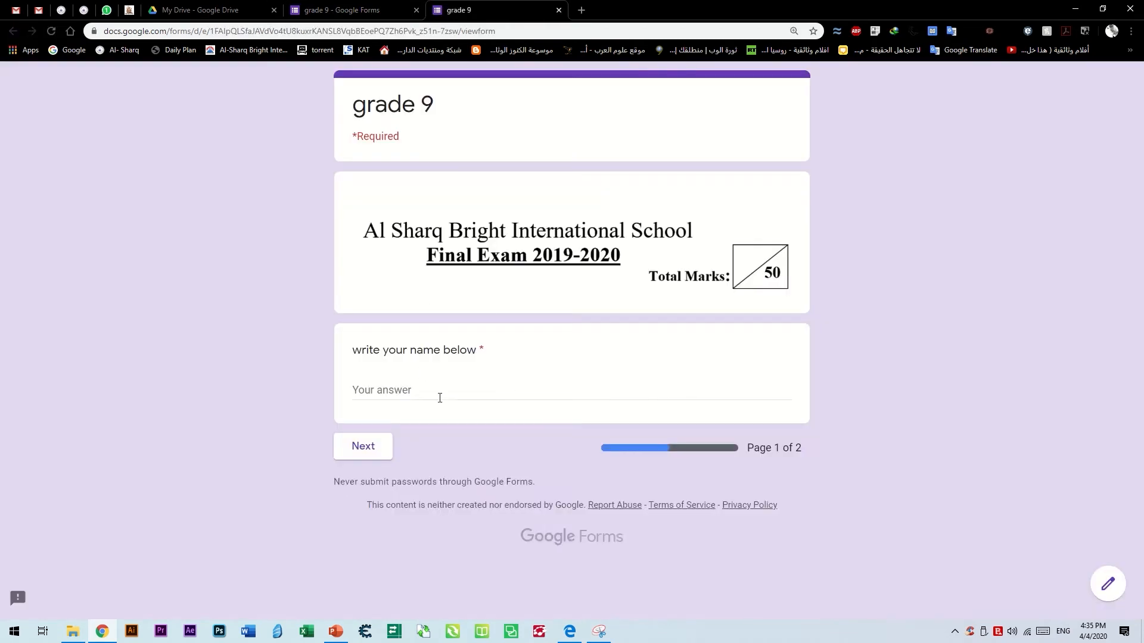
pyautogui.write('mhmd')
pyautogui.click(376, 448)
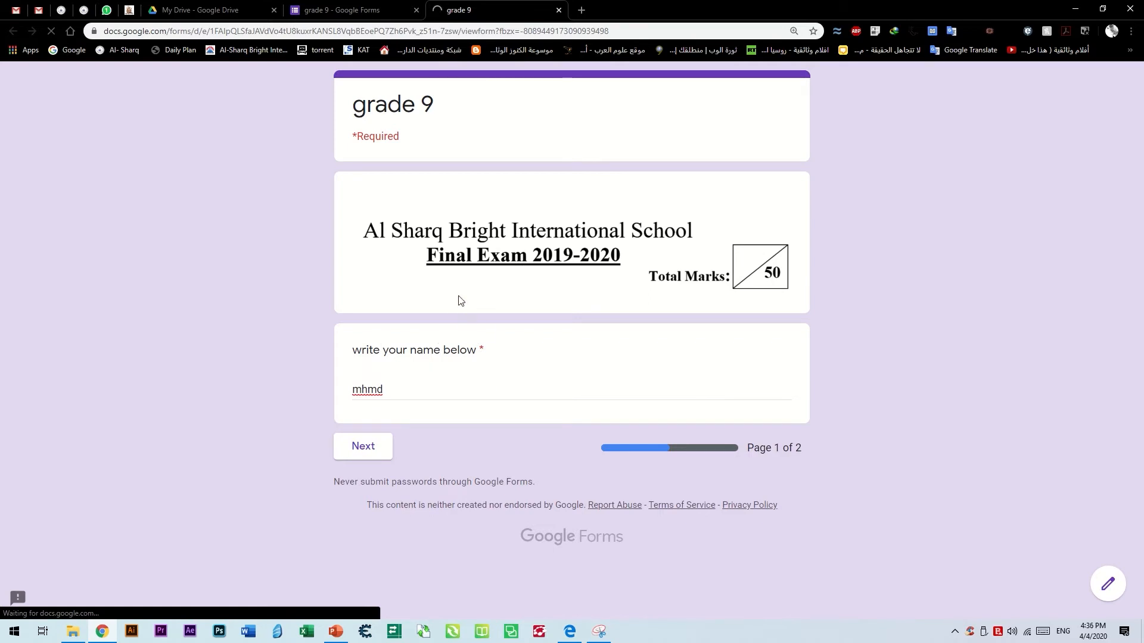
pyautogui.hotkey('ctrl', 'shift', 'Tab')
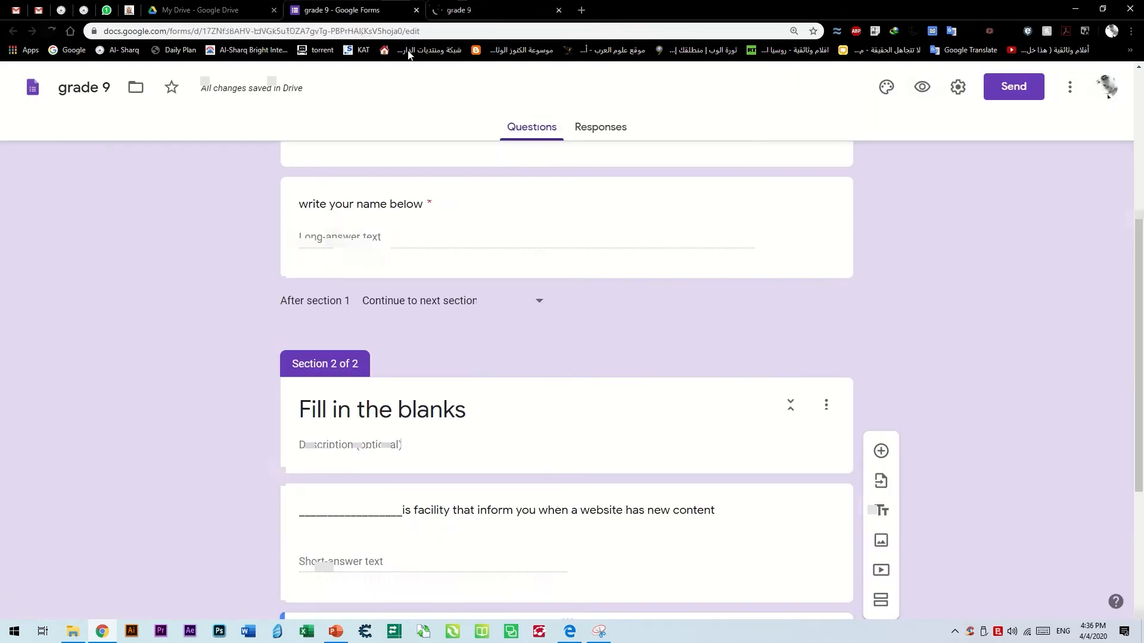
# Add a third section after the fill-in questions, titled "State TRUE or FALSE" with the heading copied from the PDF.
pyautogui.scroll(-4, 449, 384)
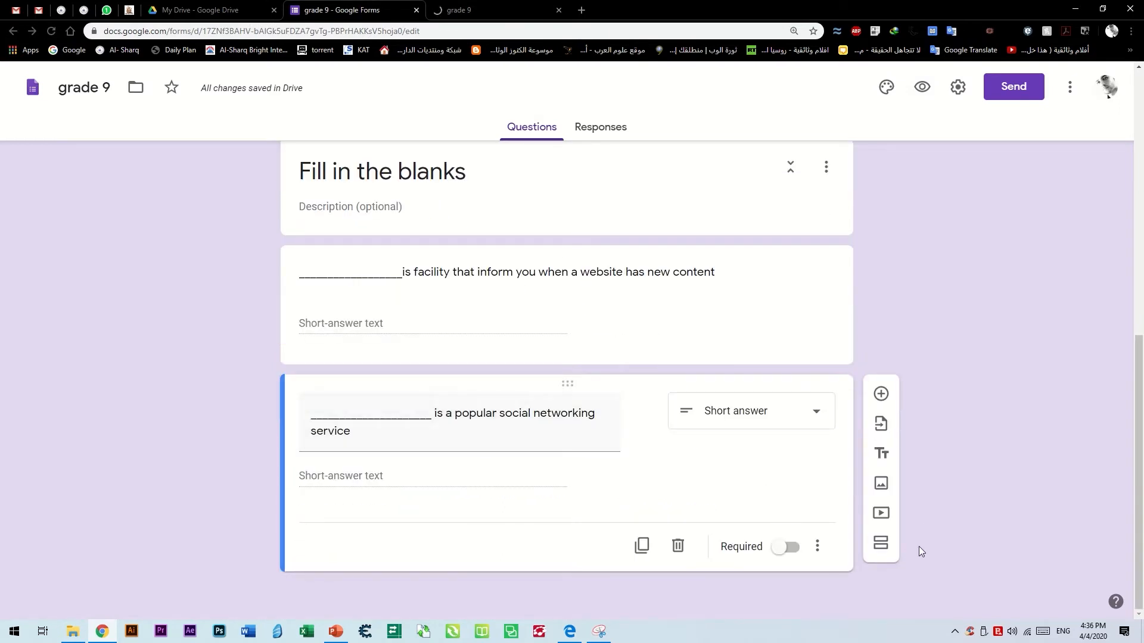
pyautogui.hotkey('alt', 'Tab')
pyautogui.scroll(-5, 515, 382)
pyautogui.scroll(3, 515, 382)
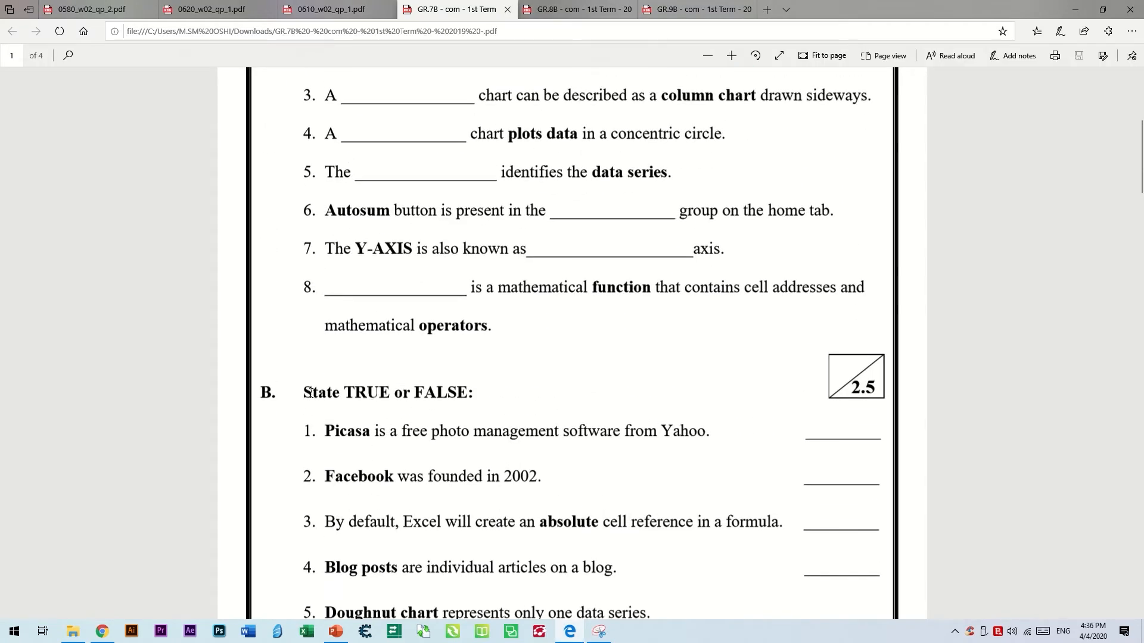
pyautogui.moveTo(311, 393); pyautogui.dragTo(436, 395)
pyautogui.hotkey('ctrl', 'c')
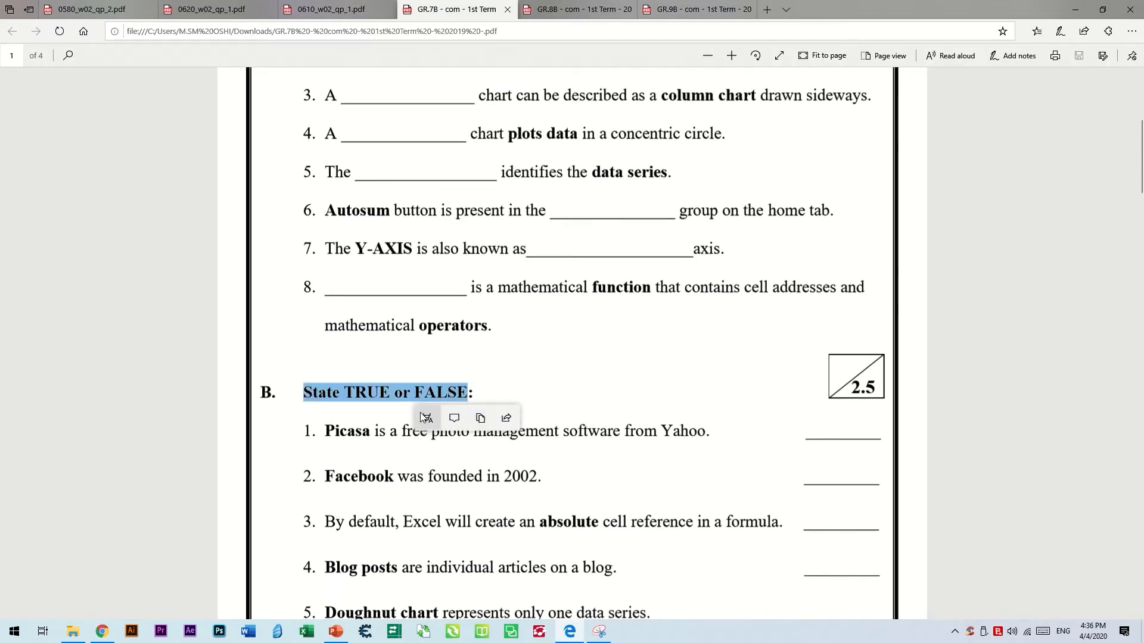
pyautogui.hotkey('alt', 'Tab')
pyautogui.click(881, 543)
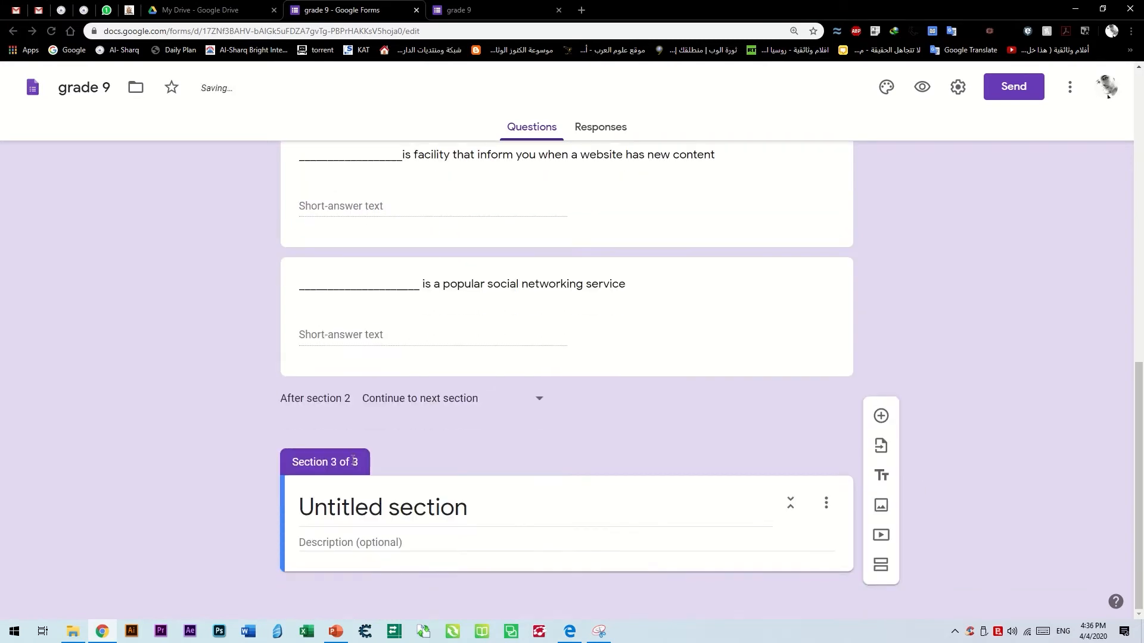
pyautogui.click(470, 519)
pyautogui.hotkey('ctrl', 'v')
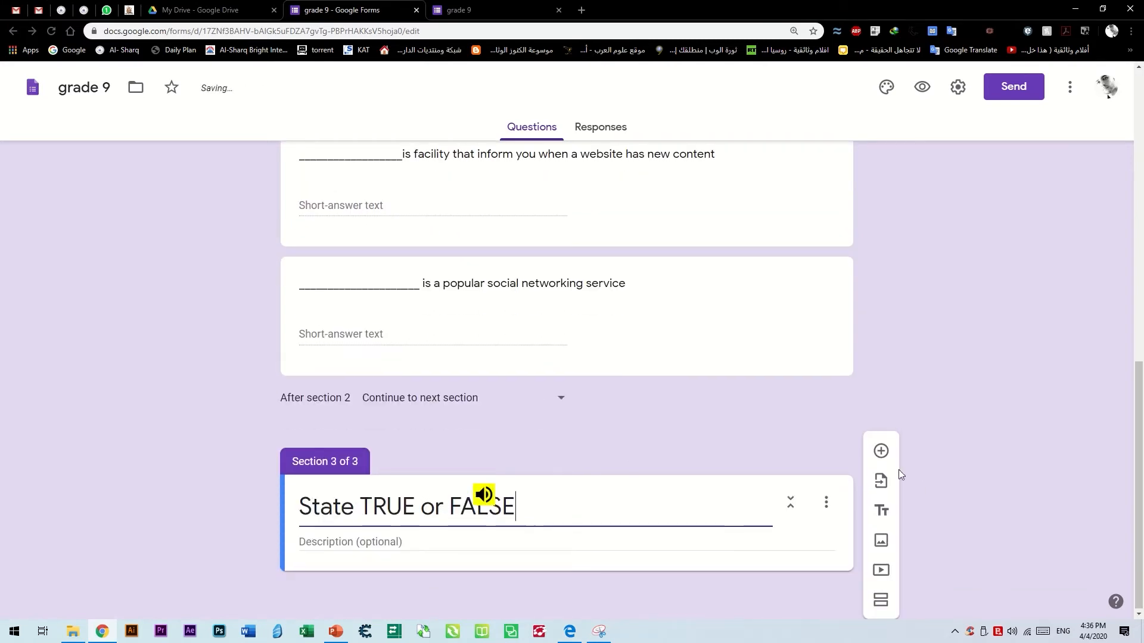
# Add a question to the "State TRUE or FALSE" section and set its type to Checkboxes.
pyautogui.click(881, 451)
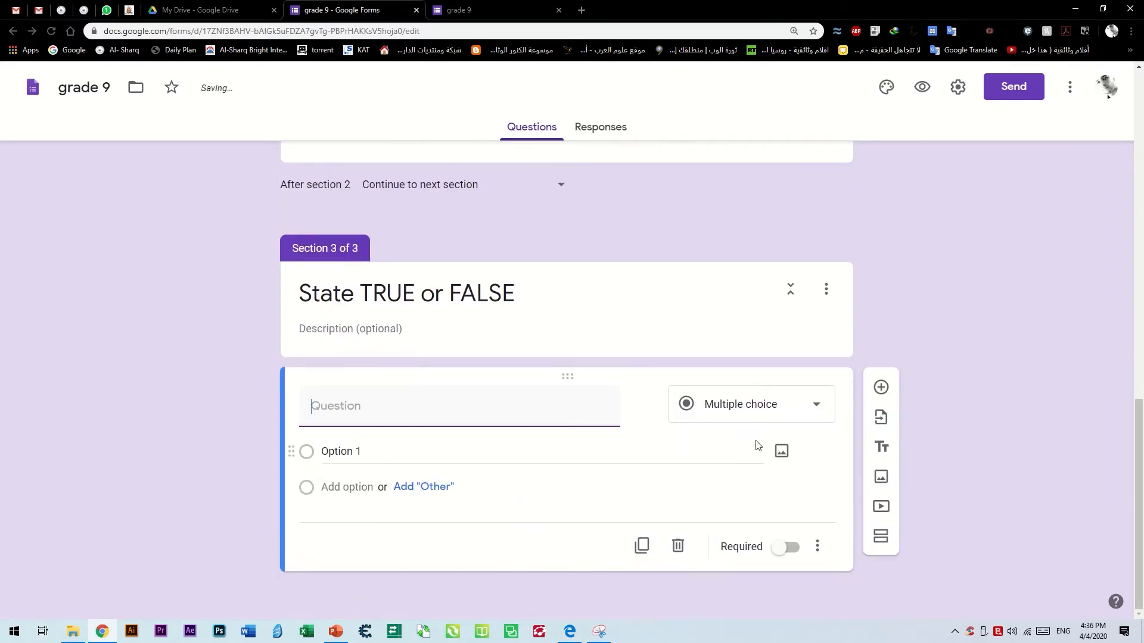
pyautogui.click(778, 416)
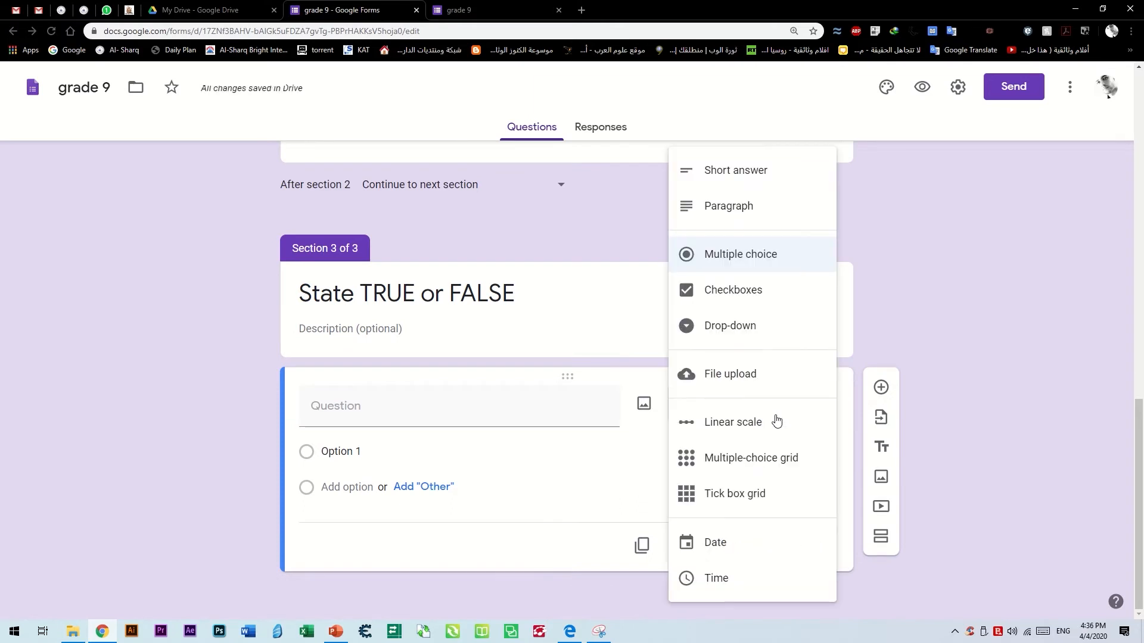
pyautogui.click(742, 294)
# Copy the PDF's first true/false statement, "Picasa is a free photo management software from Yahoo", into the checkbox question's text.
pyautogui.hotkey('alt', 'Tab')
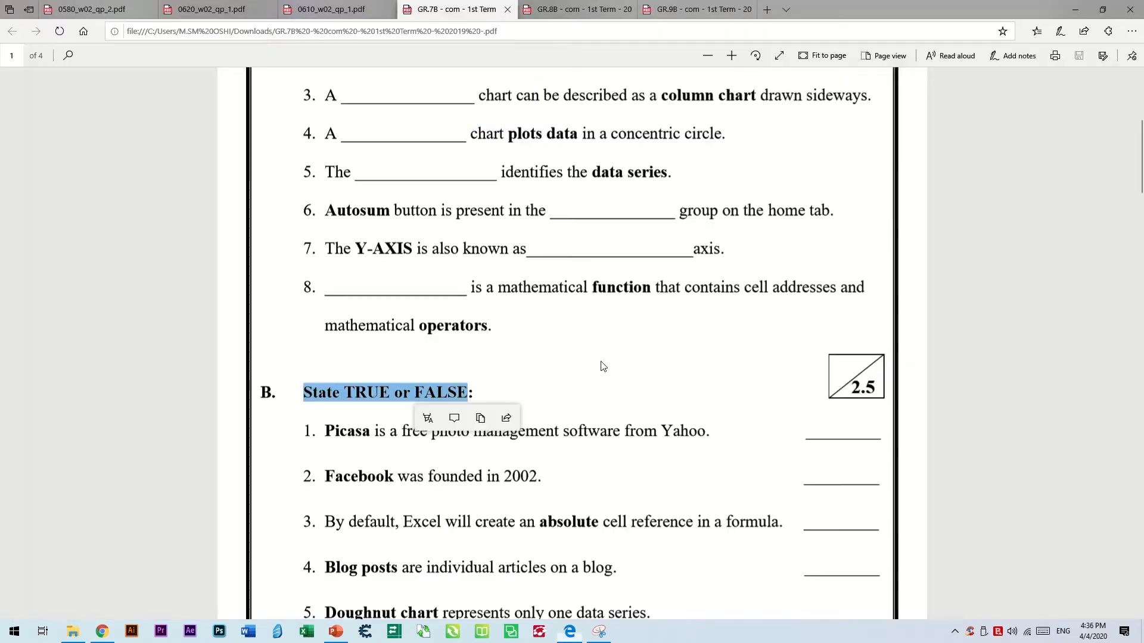
pyautogui.moveTo(331, 431); pyautogui.dragTo(708, 431)
pyautogui.hotkey('ctrl', 'c')
pyautogui.hotkey('alt', 'Tab')
pyautogui.click(411, 417)
pyautogui.hotkey('ctrl', 'v')
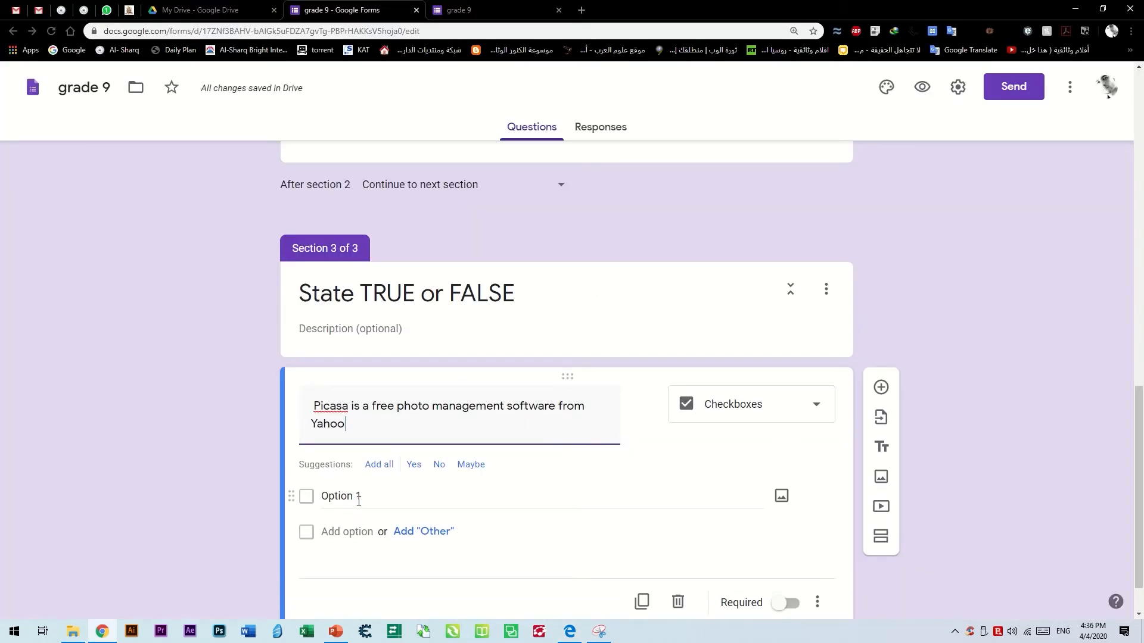
# Give the Picasa question two answer options: TRUE and FALSE.
pyautogui.click(369, 500)
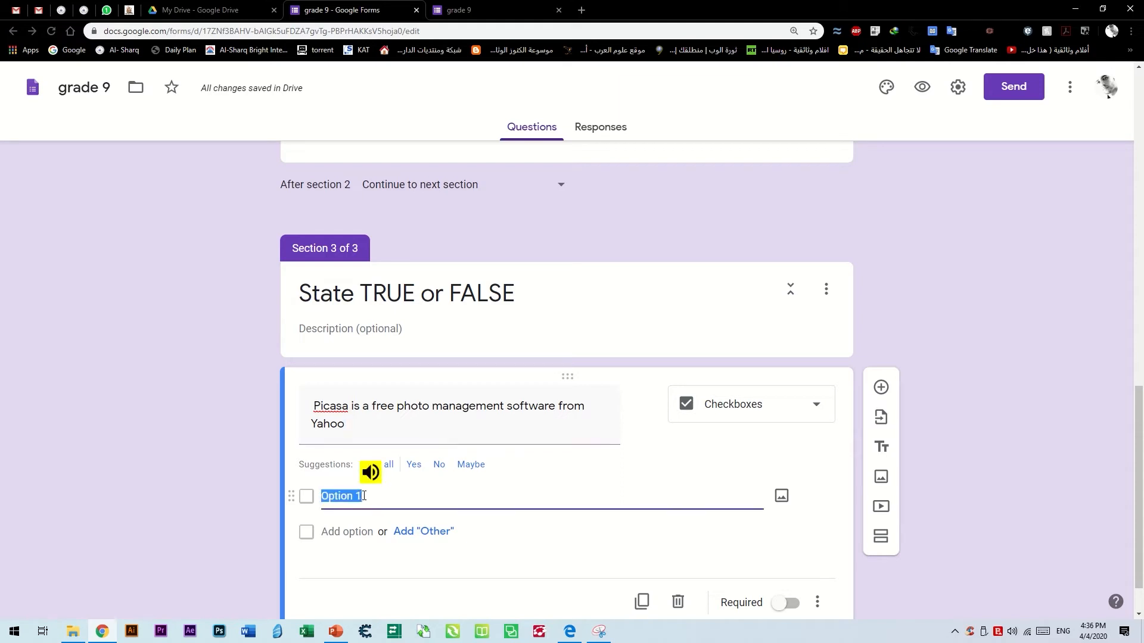
pyautogui.write('TRUE')
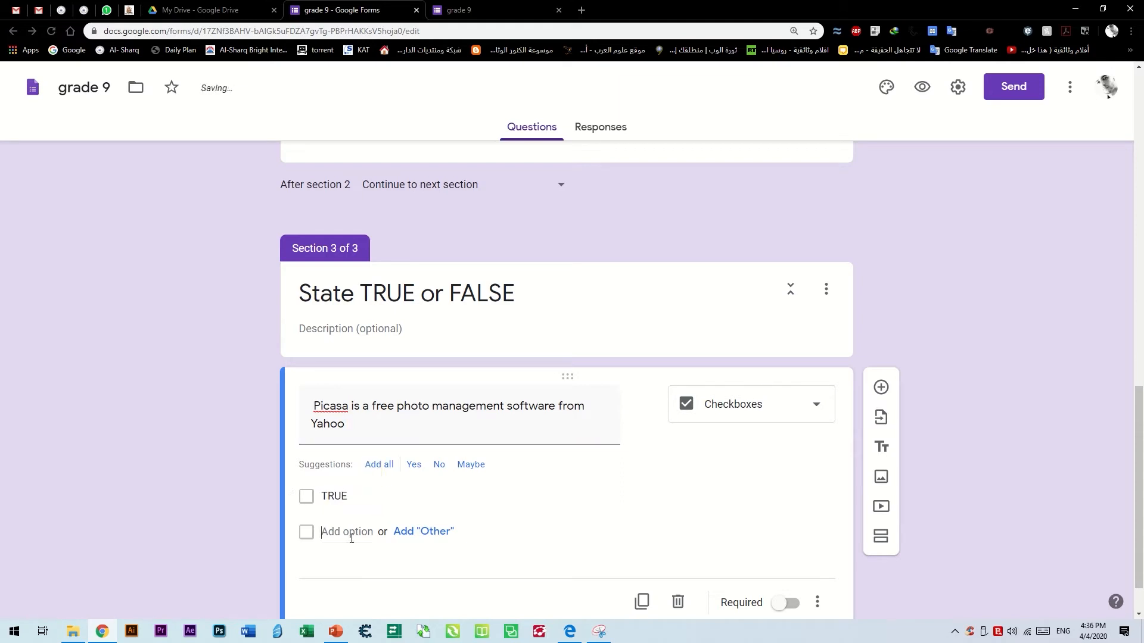
pyautogui.click(351, 533)
pyautogui.write('FALSE')
# Duplicate the Picasa question and replace the copy's text with the PDF statement "Facebook was founded in 2002".
pyautogui.scroll(-2, 870, 369)
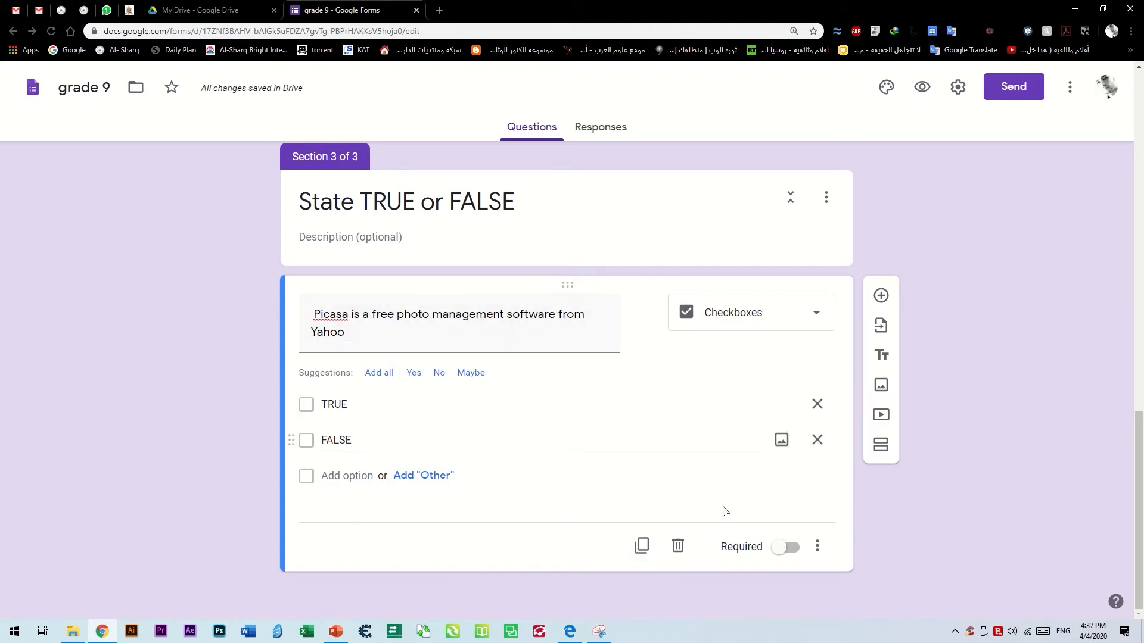
pyautogui.click(634, 548)
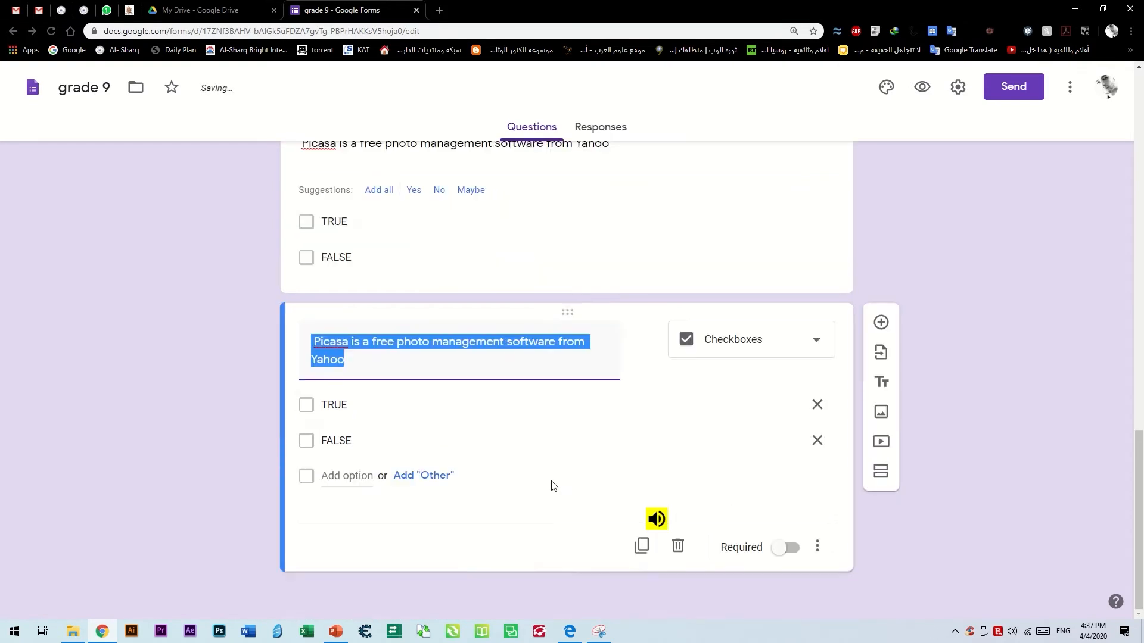
pyautogui.hotkey('alt', 'Tab')
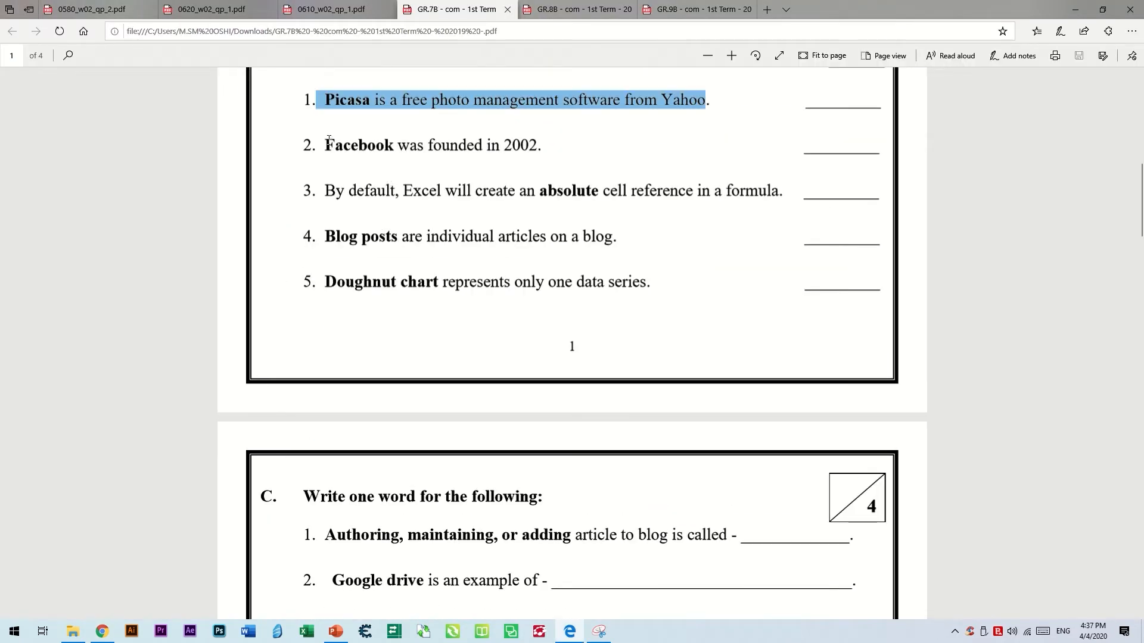
pyautogui.moveTo(329, 140); pyautogui.dragTo(529, 154)
pyautogui.hotkey('alt', 'Tab')
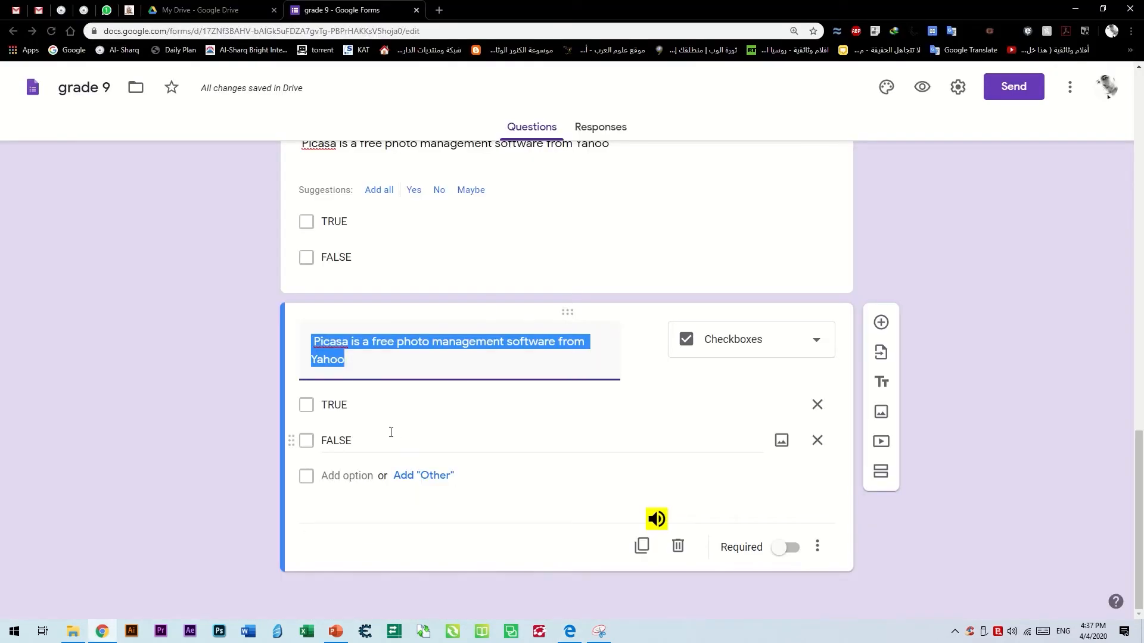
pyautogui.hotkey('ctrl', 'v')
pyautogui.scroll(5, 1095, 259)
pyautogui.scroll(-3, 894, 368)
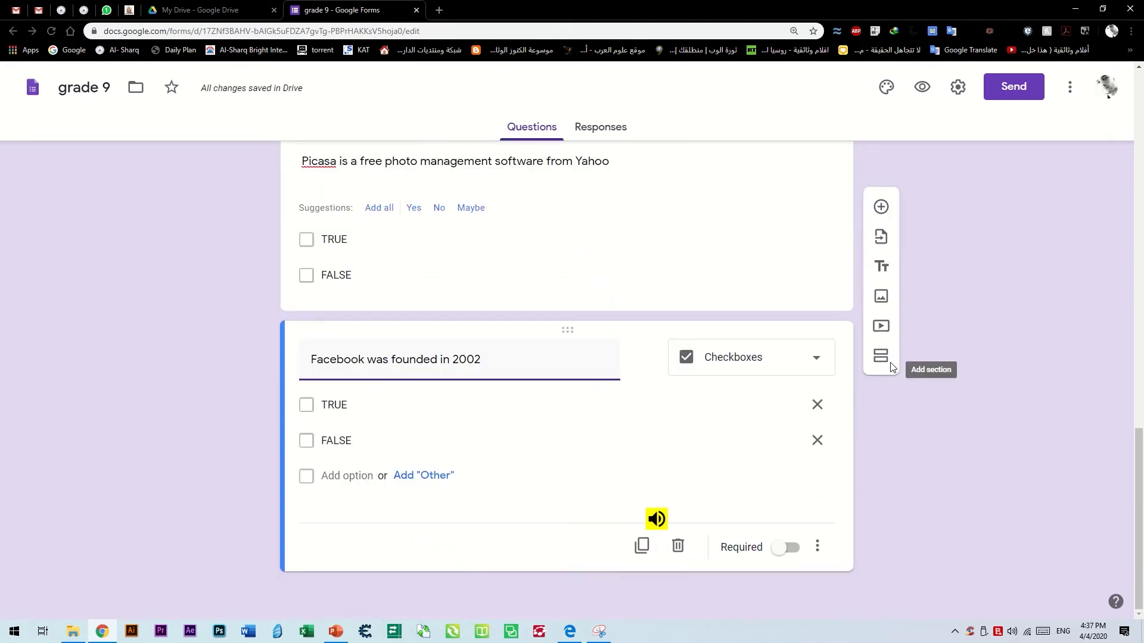
# Preview the form, fill in a sample name, and advance through the pages to the "State TRUE or FALSE" section.
pyautogui.scroll(2, 911, 357)
pyautogui.scroll(1, 910, 268)
pyautogui.click(921, 90)
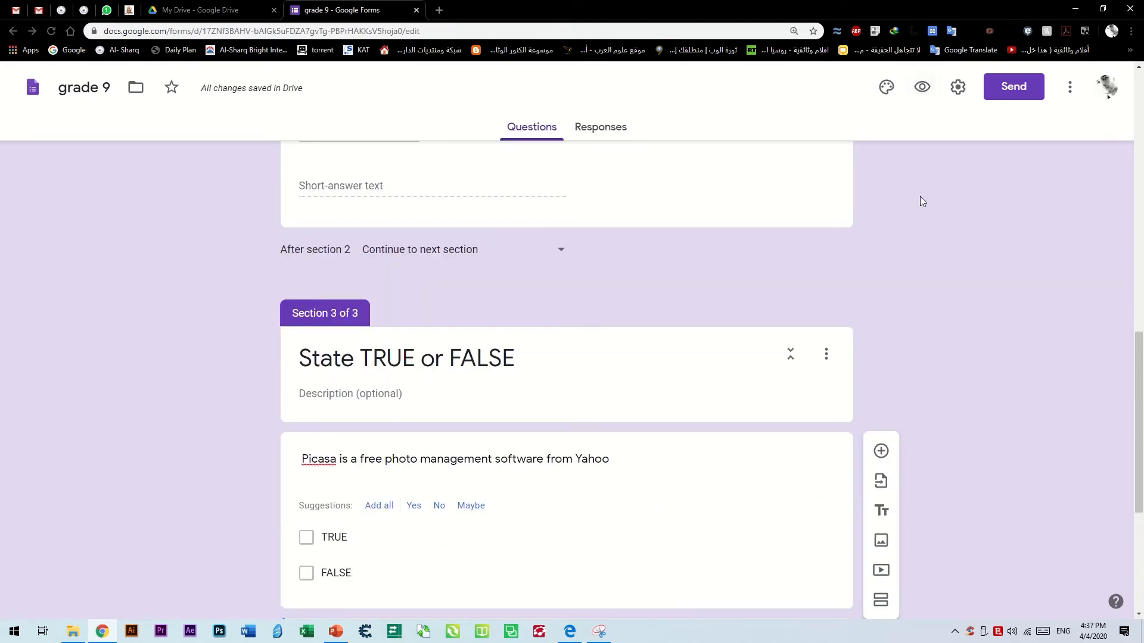
pyautogui.write('MHM')
pyautogui.press('Return')
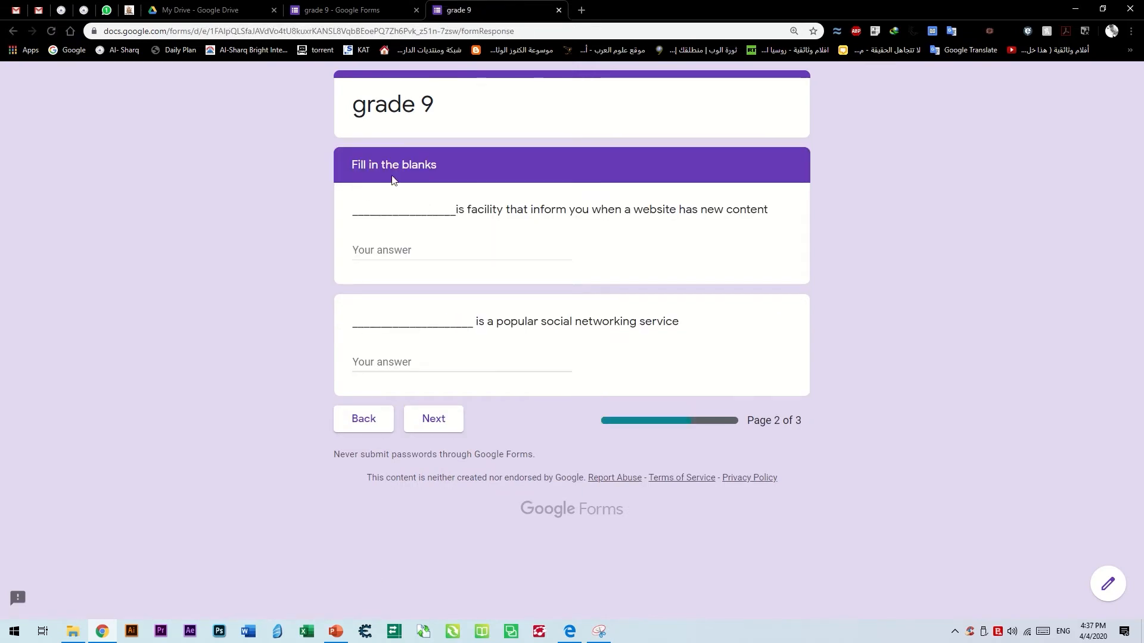
pyautogui.click(440, 420)
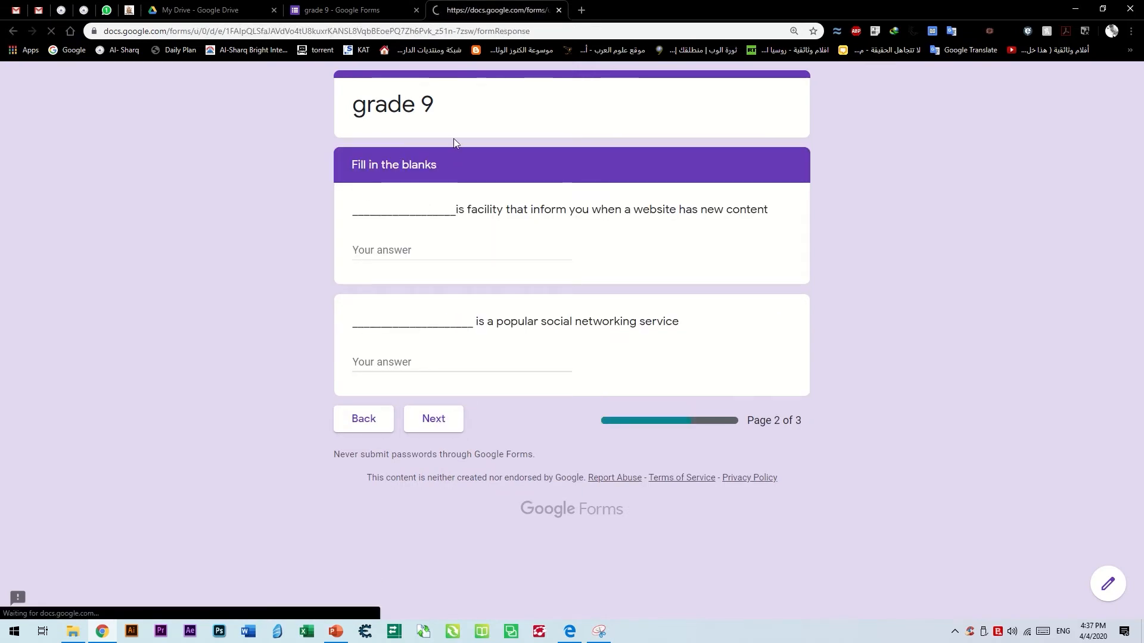
# Test the TRUE and FALSE checkboxes of the Picasa question in the preview, leaving only FALSE ticked.
pyautogui.click(359, 247)
pyautogui.click(364, 272)
pyautogui.click(359, 248)
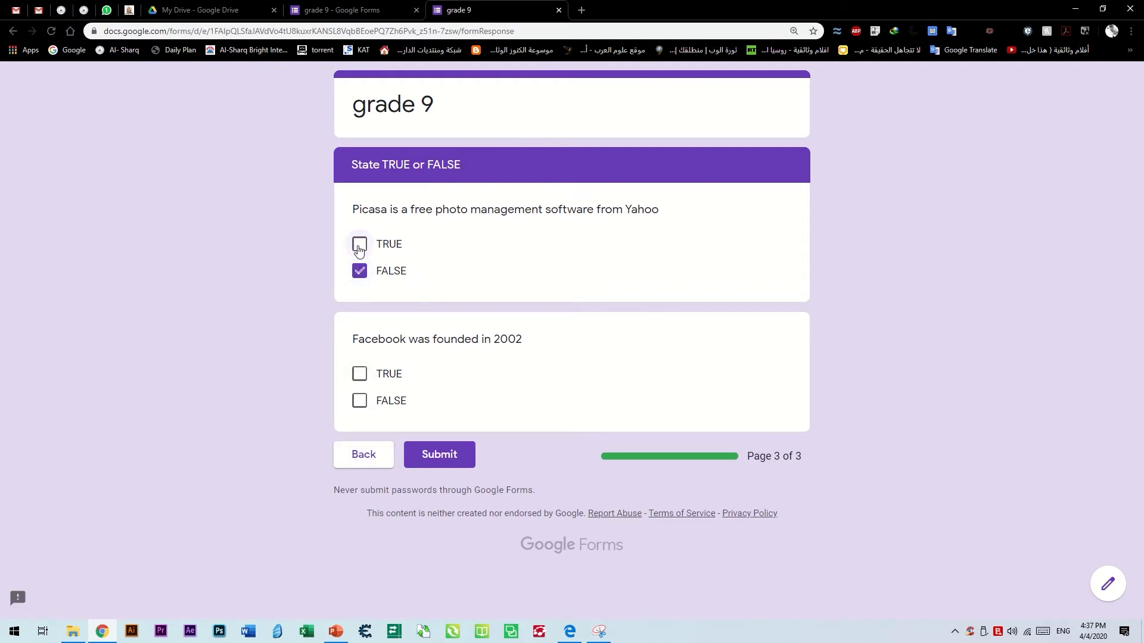
# Clear the Picasa answer in the preview, then check paging between the last two sections before closing the preview.
pyautogui.click(360, 269)
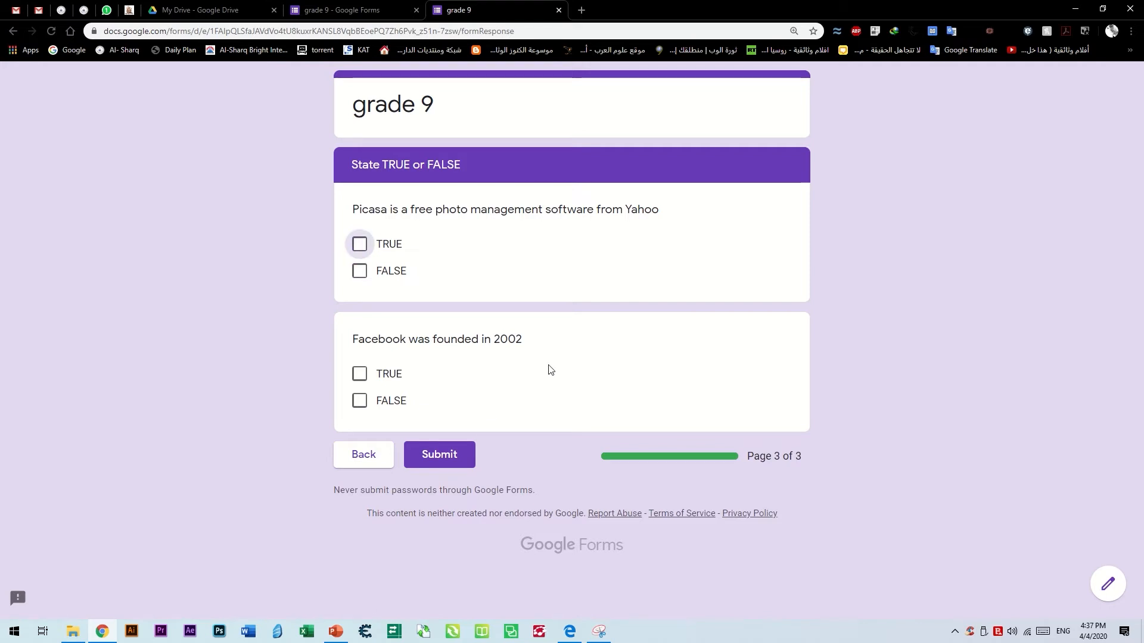
pyautogui.click(364, 456)
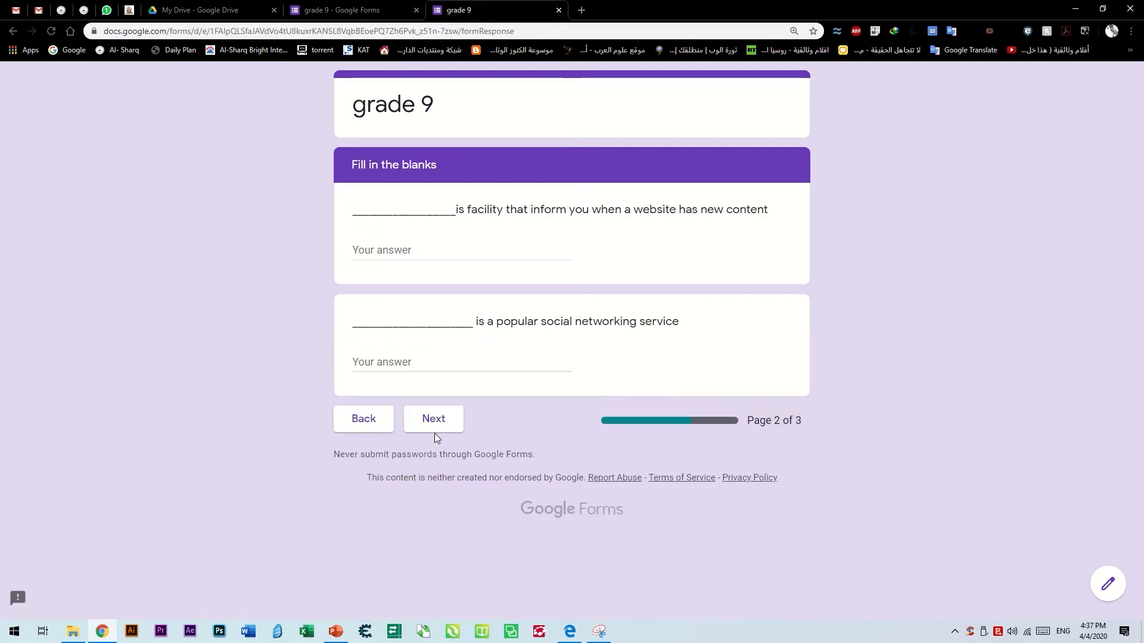
pyautogui.click(460, 424)
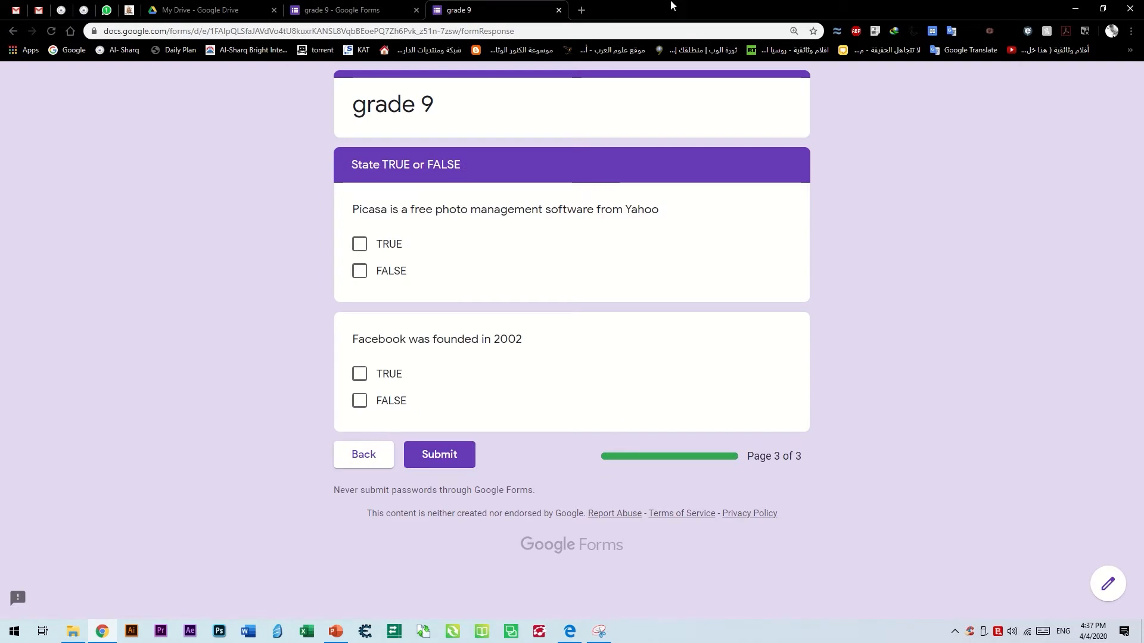
pyautogui.click(559, 9)
pyautogui.click(635, 98)
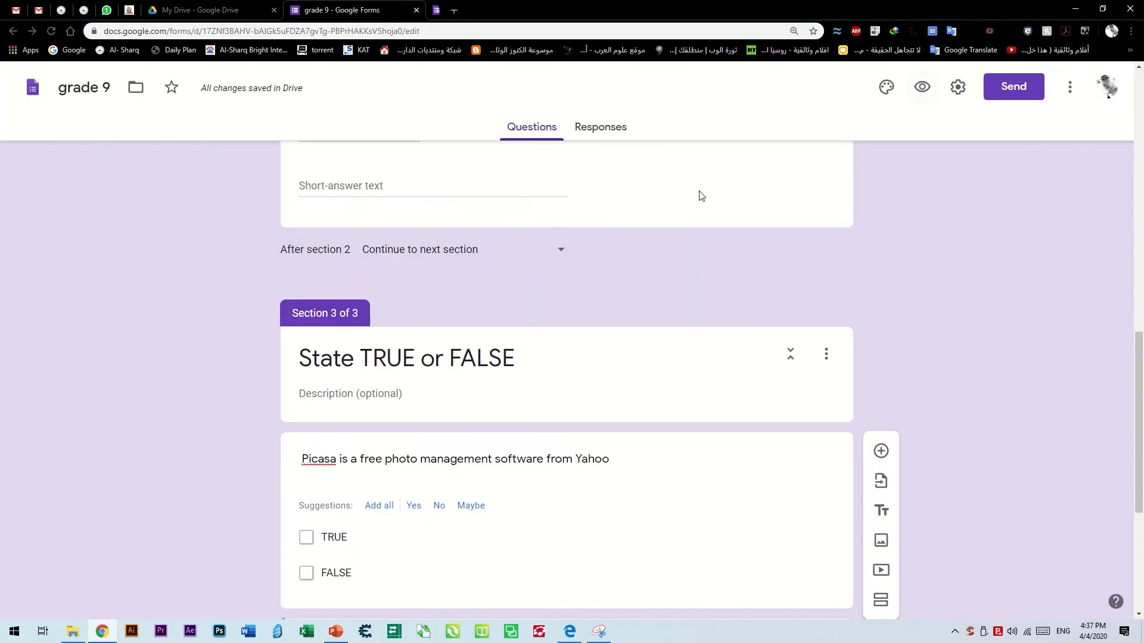
# Move the Picasa and Facebook questions out of the "State TRUE or FALSE" section into the "Fill in the blanks" section.
pyautogui.scroll(5, 906, 316)
pyautogui.scroll(10, 539, 335)
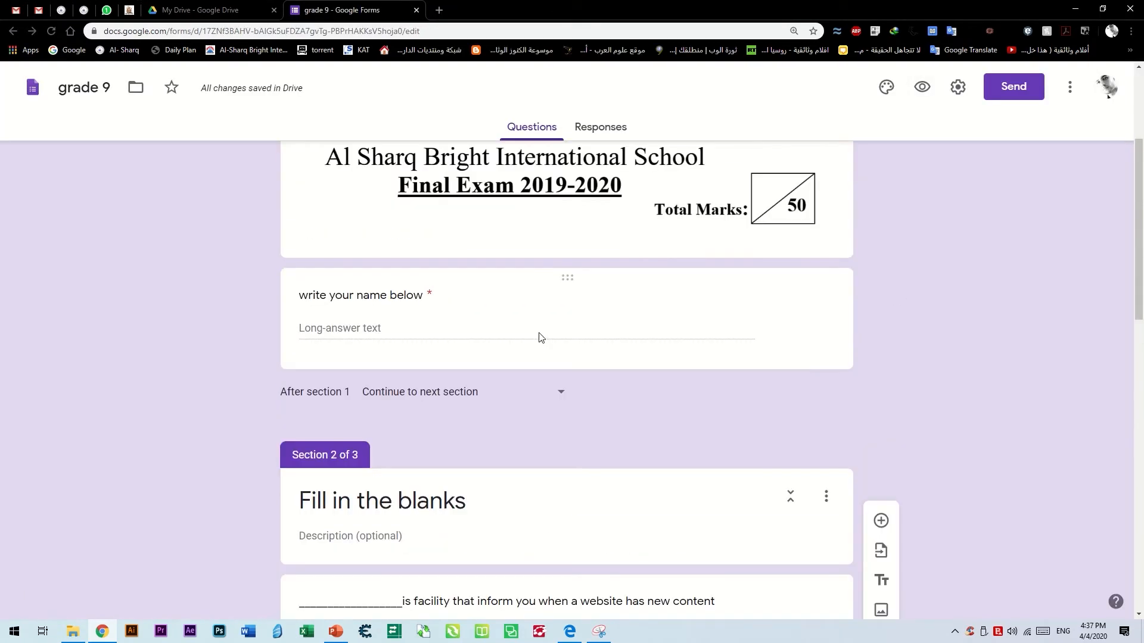
pyautogui.scroll(-20, 536, 336)
pyautogui.scroll(4, 540, 344)
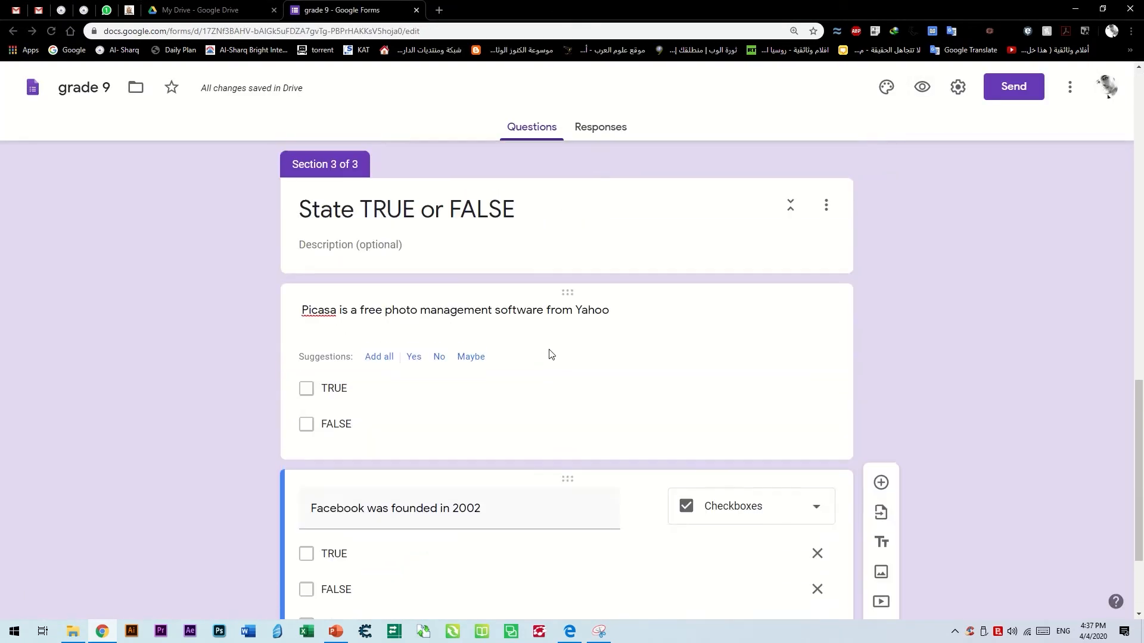
pyautogui.click(636, 434)
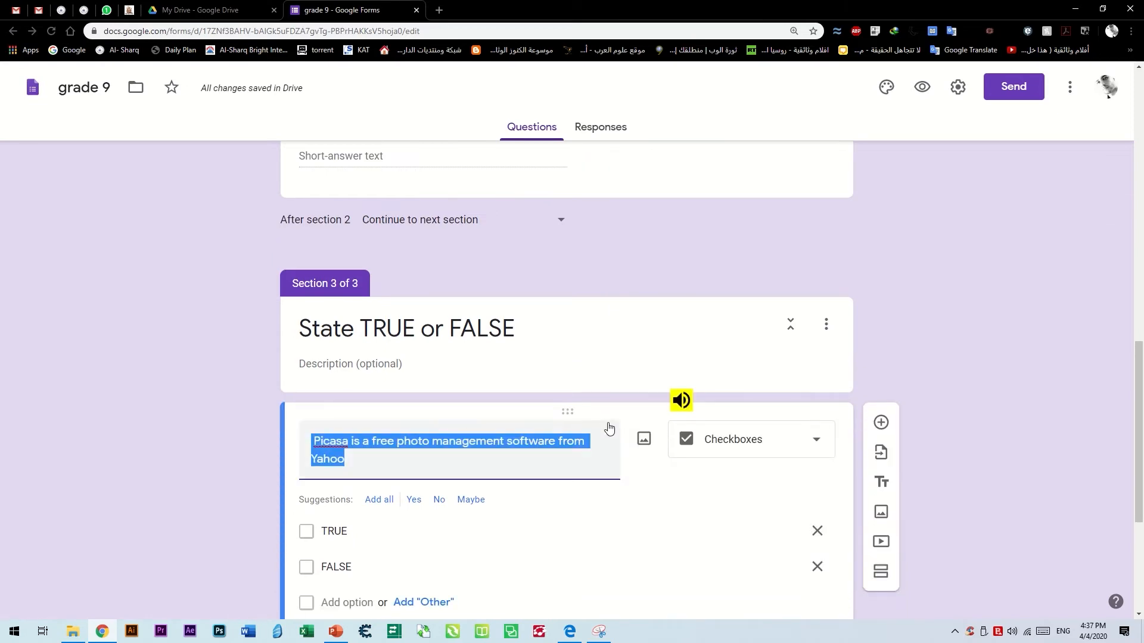
pyautogui.moveTo(618, 411); pyautogui.dragTo(767, 238)
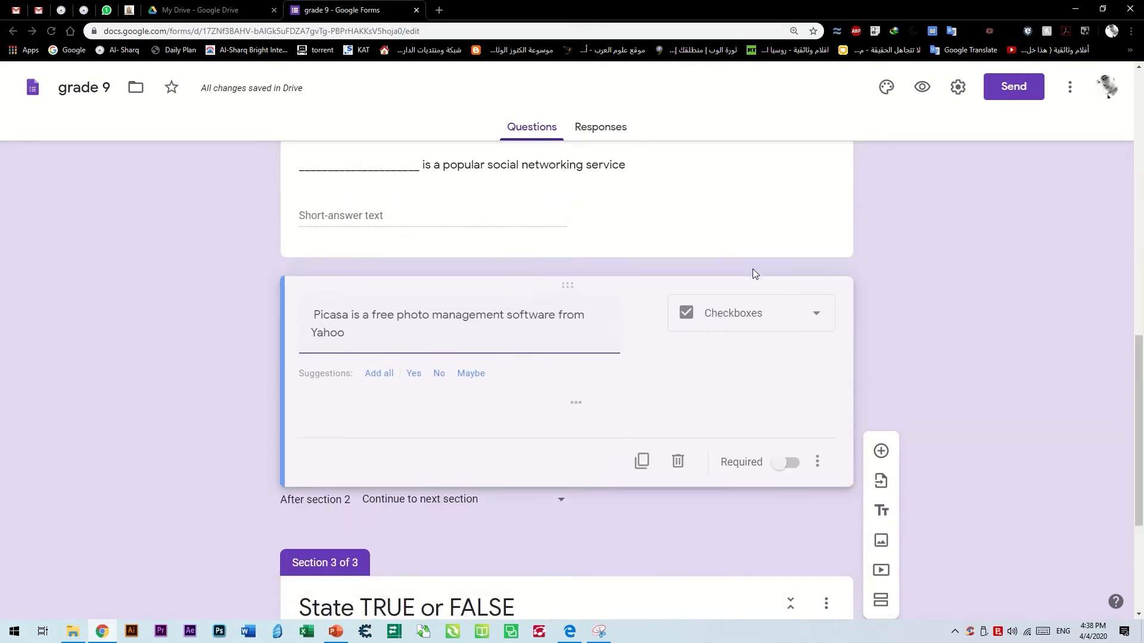
pyautogui.scroll(-5, 761, 463)
pyautogui.click(684, 457)
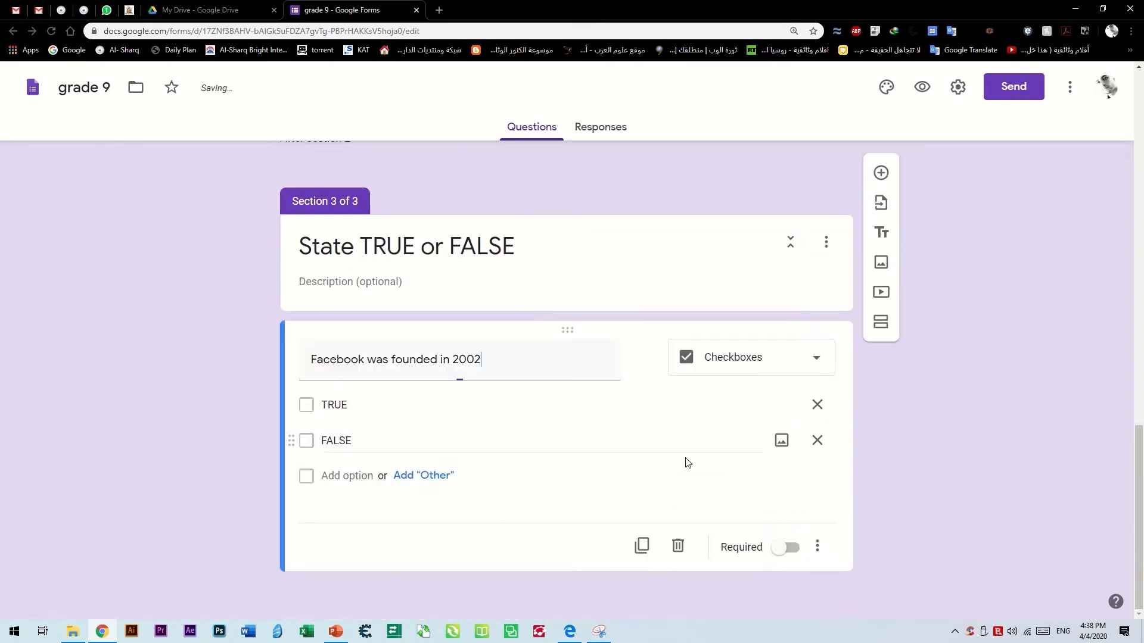
pyautogui.moveTo(628, 331); pyautogui.dragTo(648, 410)
pyautogui.scroll(-5, 608, 495)
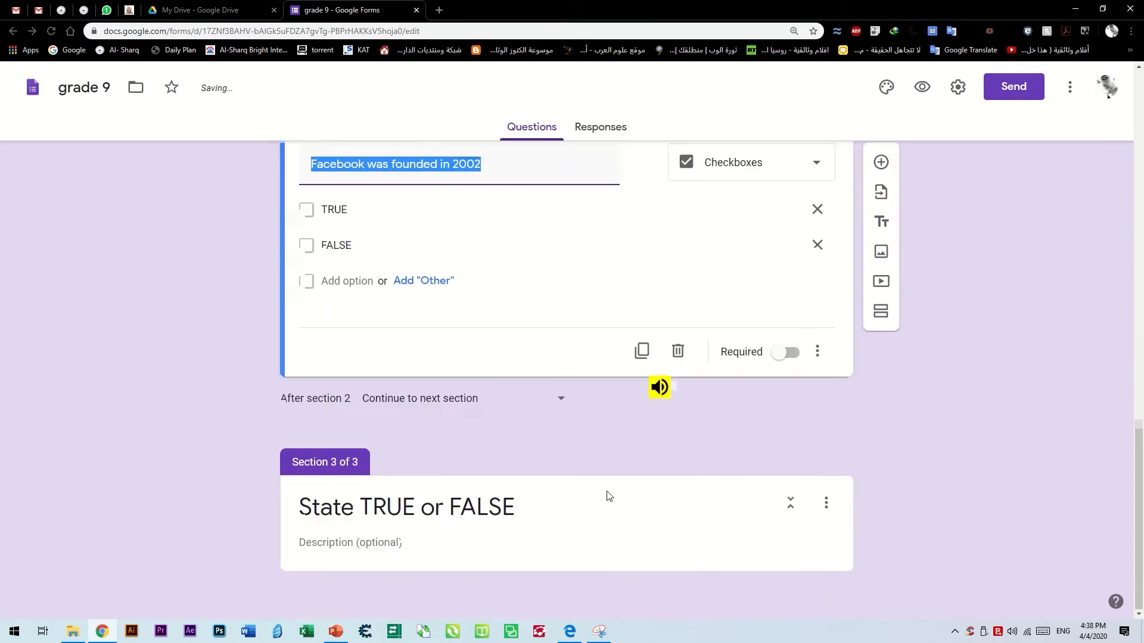
# Delete the emptied "State TRUE or FALSE" section from the form.
pyautogui.click(826, 503)
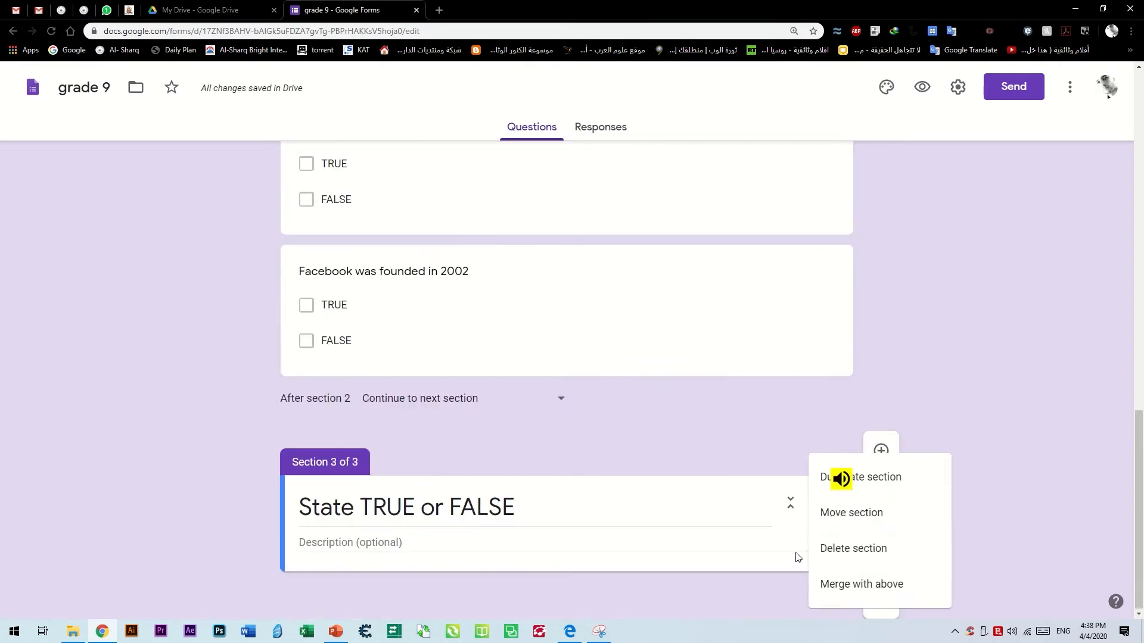
pyautogui.click(858, 547)
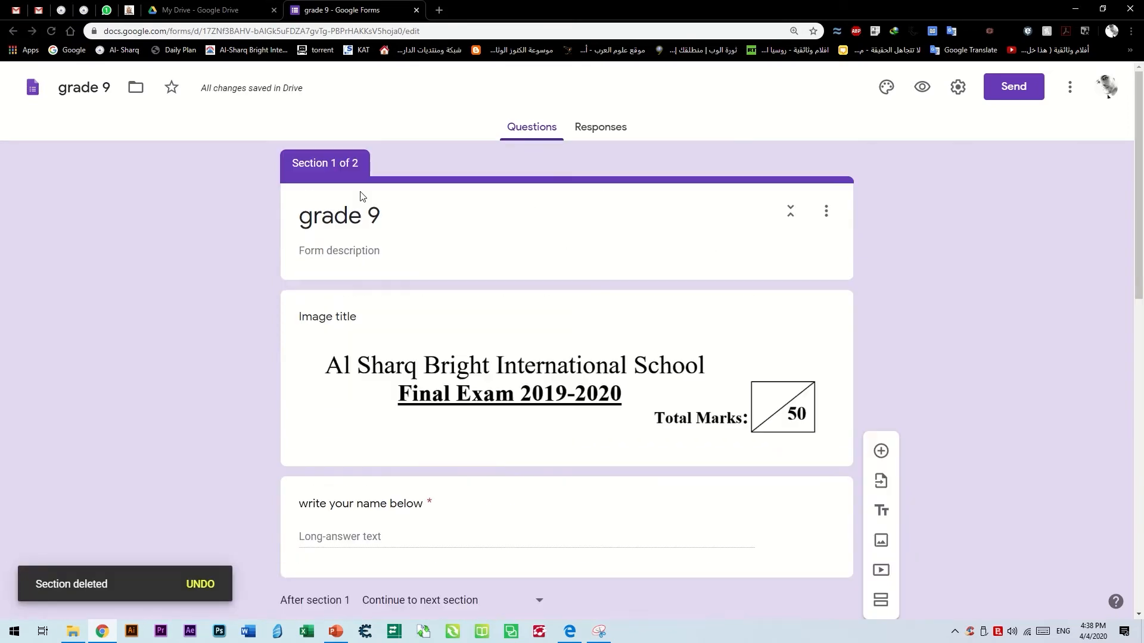
pyautogui.scroll(4, 477, 246)
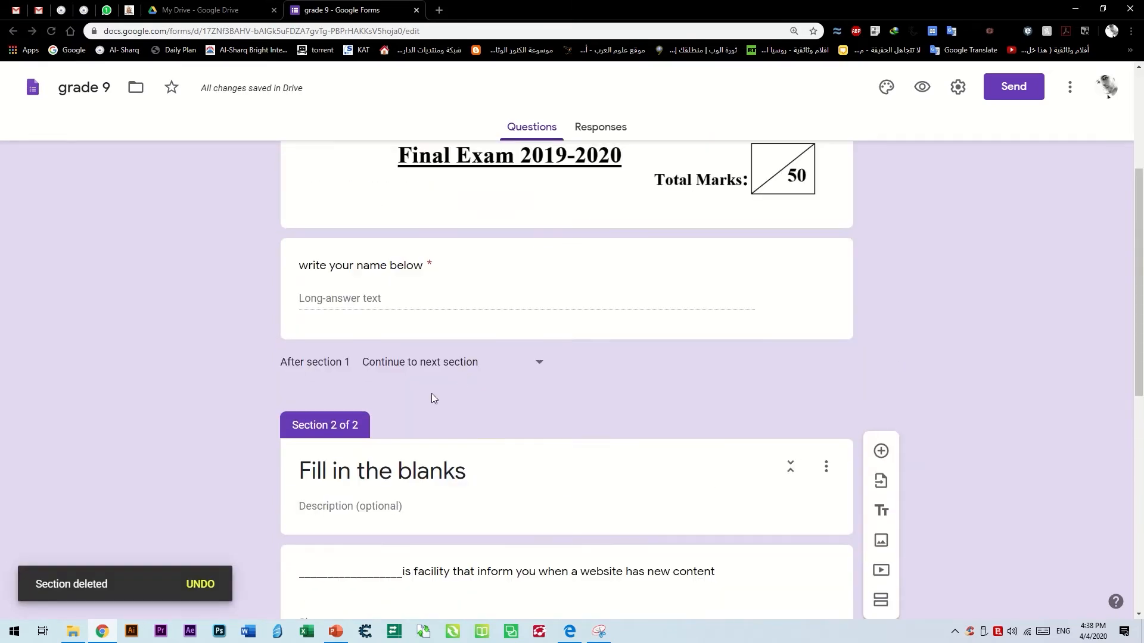
pyautogui.scroll(5, 436, 418)
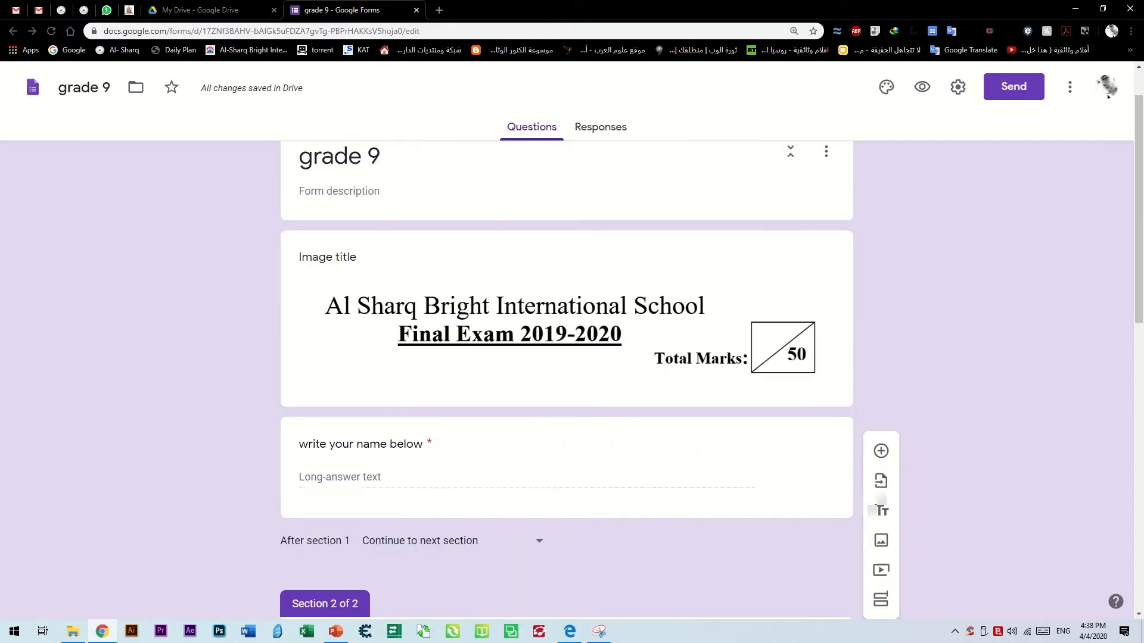
# Move all fill-in and true/false questions from the "Fill in the blanks" section into section 1, below the name question.
pyautogui.scroll(-6, 676, 531)
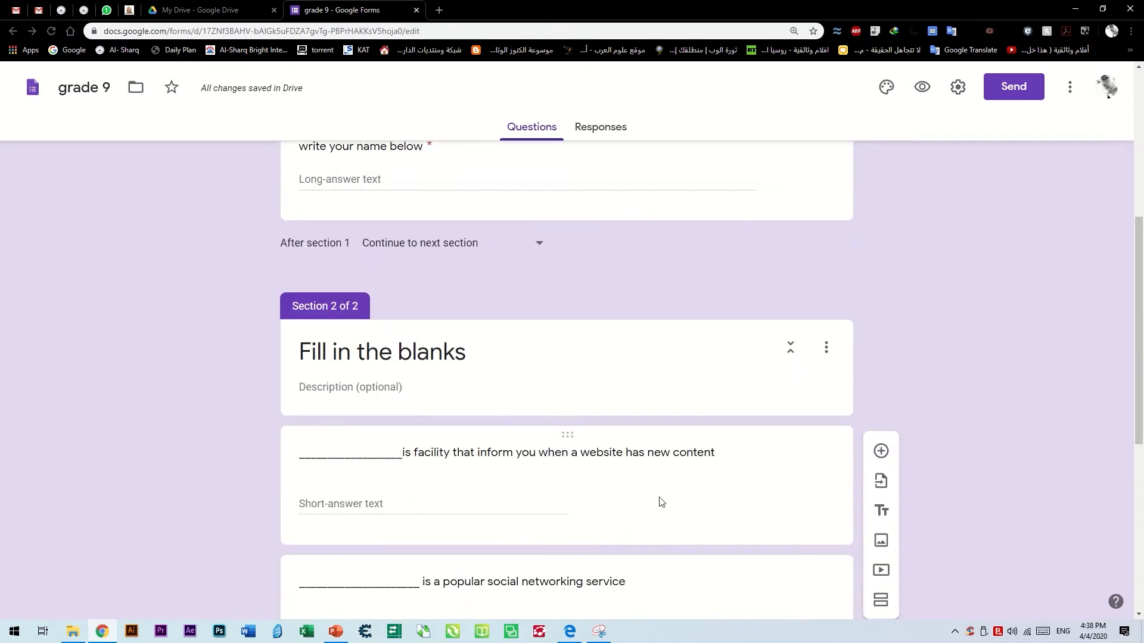
pyautogui.moveTo(736, 436); pyautogui.dragTo(698, 262)
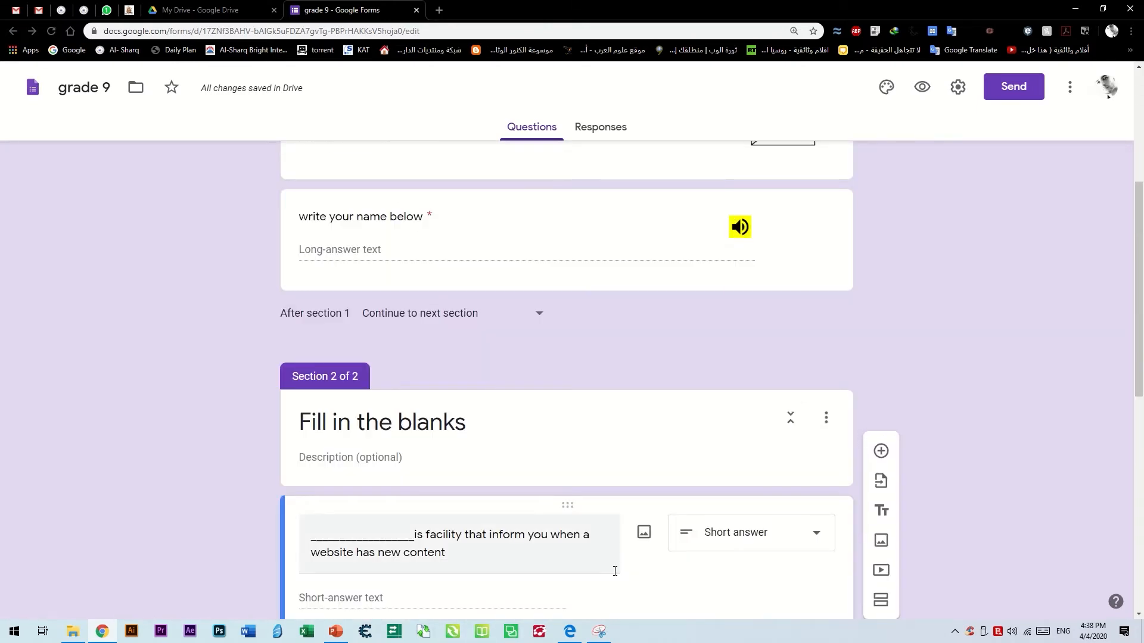
pyautogui.moveTo(649, 509); pyautogui.dragTo(667, 280)
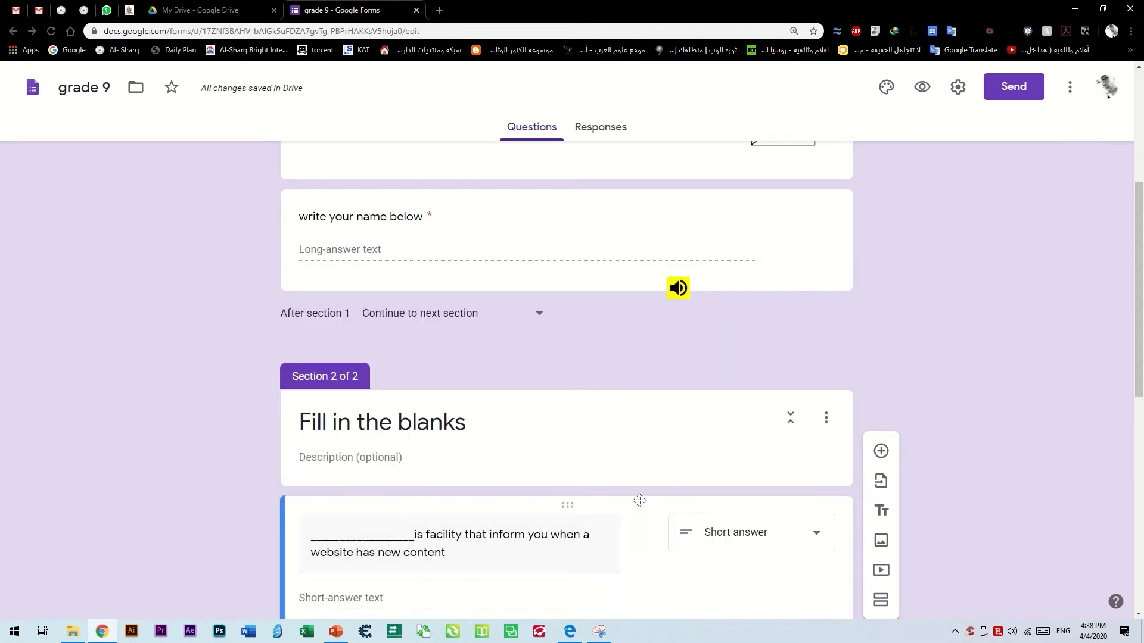
pyautogui.moveTo(640, 509); pyautogui.dragTo(666, 308)
pyautogui.scroll(-7, 710, 442)
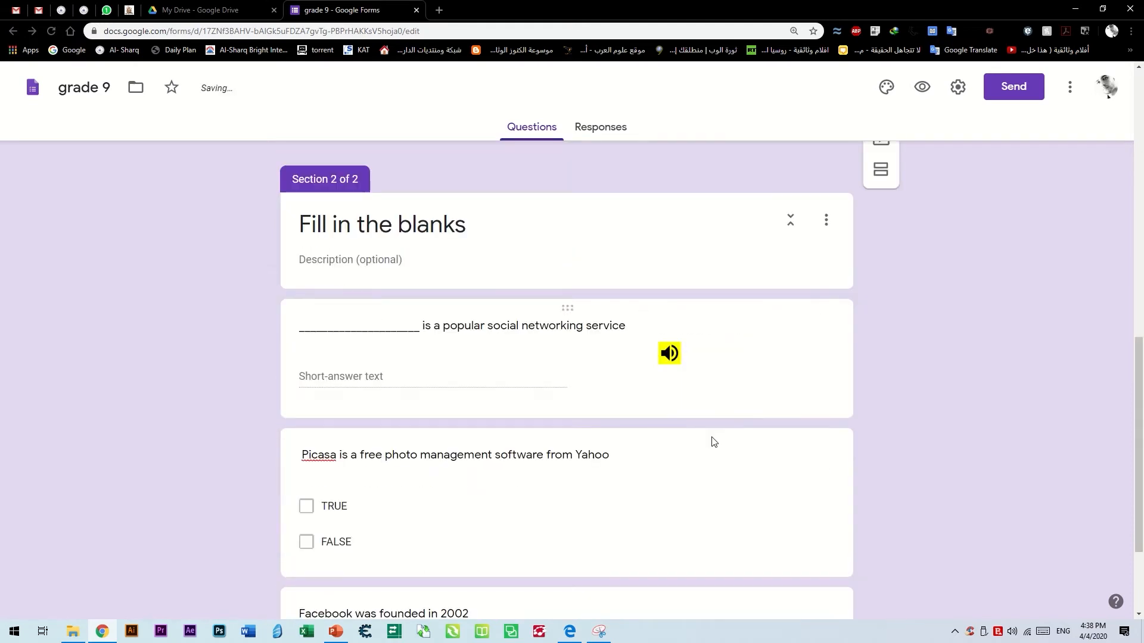
pyautogui.click(617, 325)
# Delete the emptied "Fill in the blanks" section so that all questions sit on one page.
pyautogui.click(825, 504)
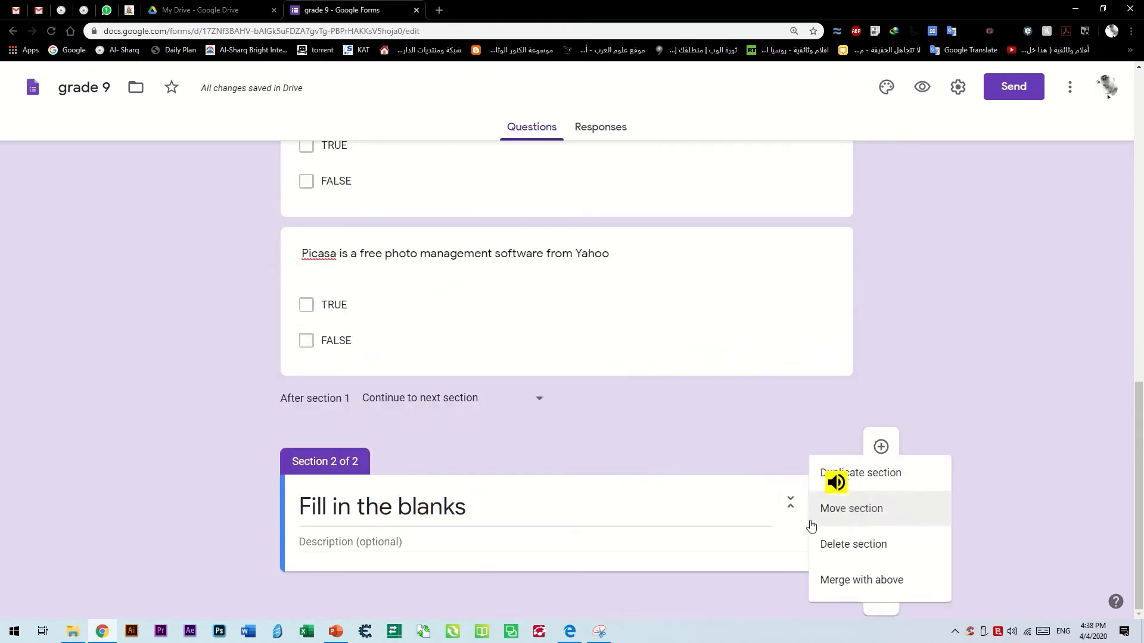
pyautogui.click(854, 549)
pyautogui.scroll(10, 434, 329)
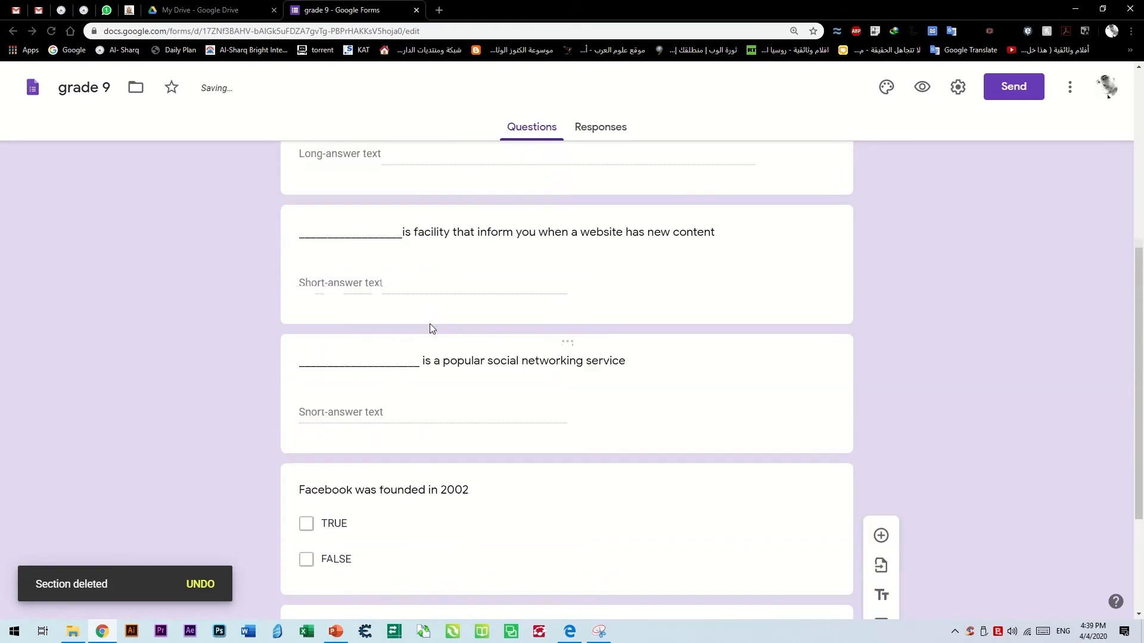
pyautogui.scroll(-4, 430, 308)
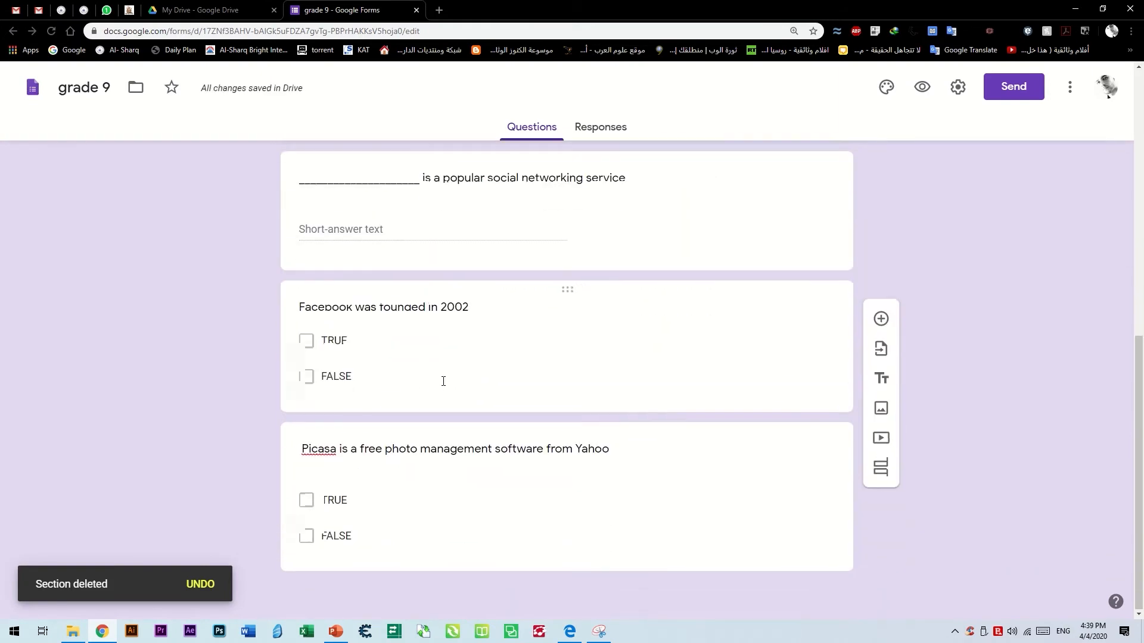
pyautogui.scroll(4, 444, 392)
pyautogui.scroll(-4, 386, 498)
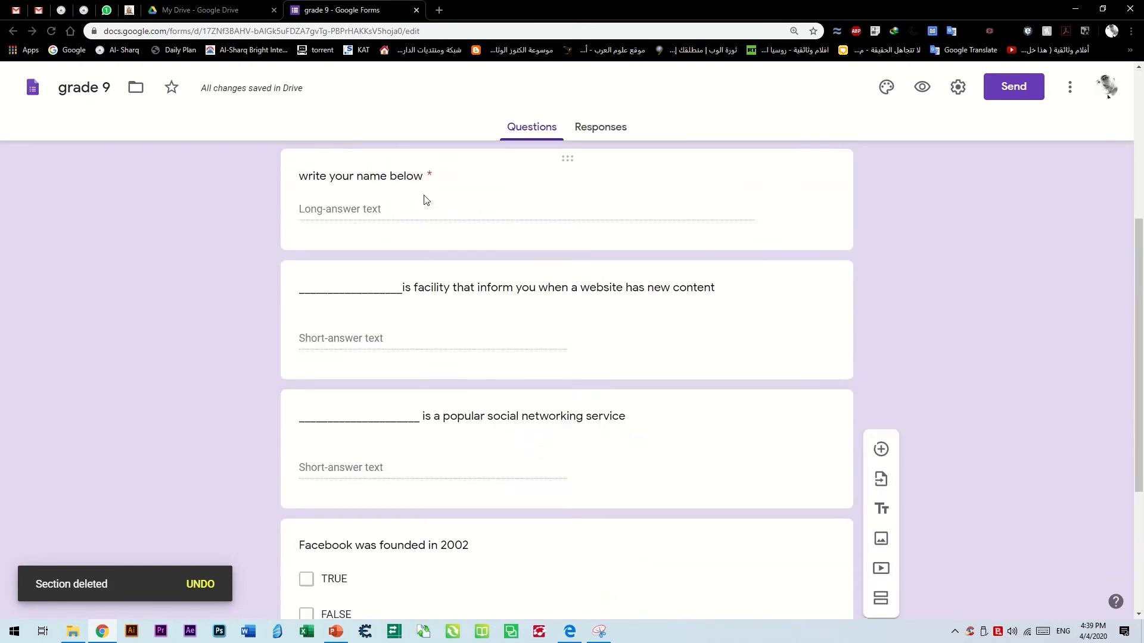
pyautogui.scroll(-2, 496, 371)
pyautogui.scroll(1, 493, 476)
pyautogui.scroll(2, 384, 355)
pyautogui.scroll(-5, 457, 399)
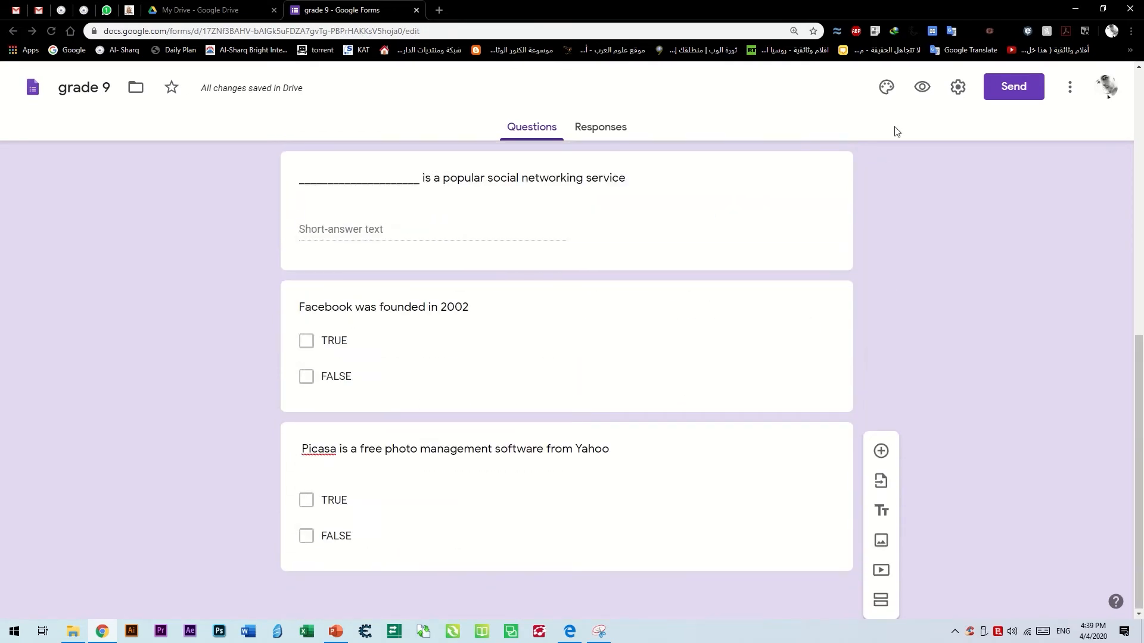
# Preview the form as a single page, look through all its questions, and close the preview.
pyautogui.click(923, 89)
pyautogui.scroll(-5, 605, 312)
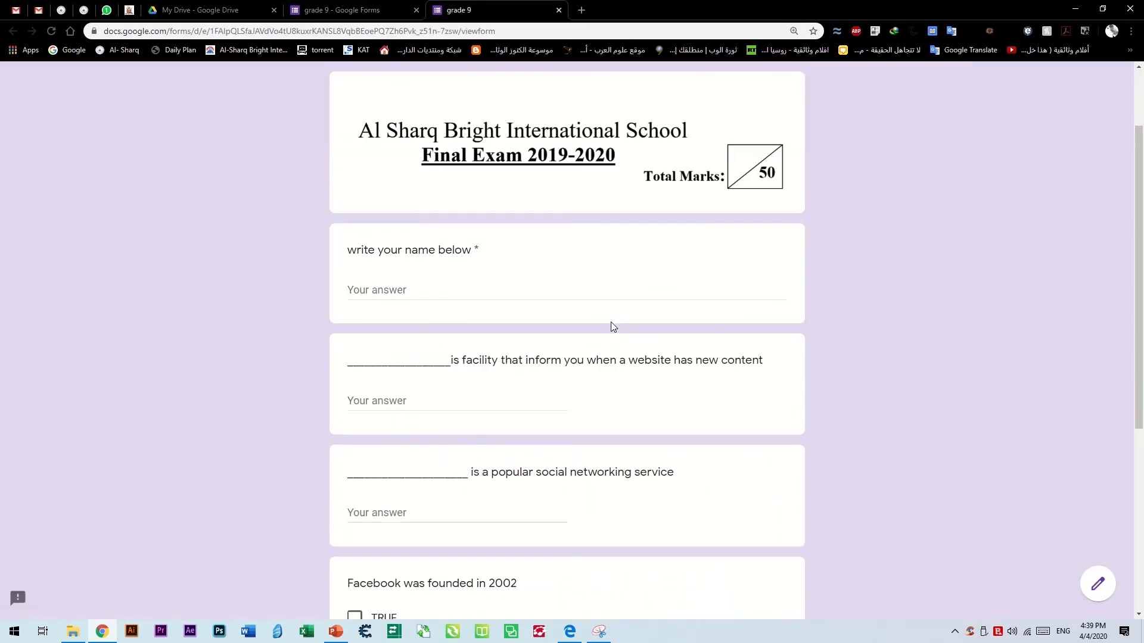
pyautogui.scroll(-3, 611, 334)
pyautogui.scroll(7, 608, 339)
pyautogui.scroll(-4, 595, 275)
pyautogui.scroll(-2, 593, 286)
pyautogui.scroll(-2, 524, 327)
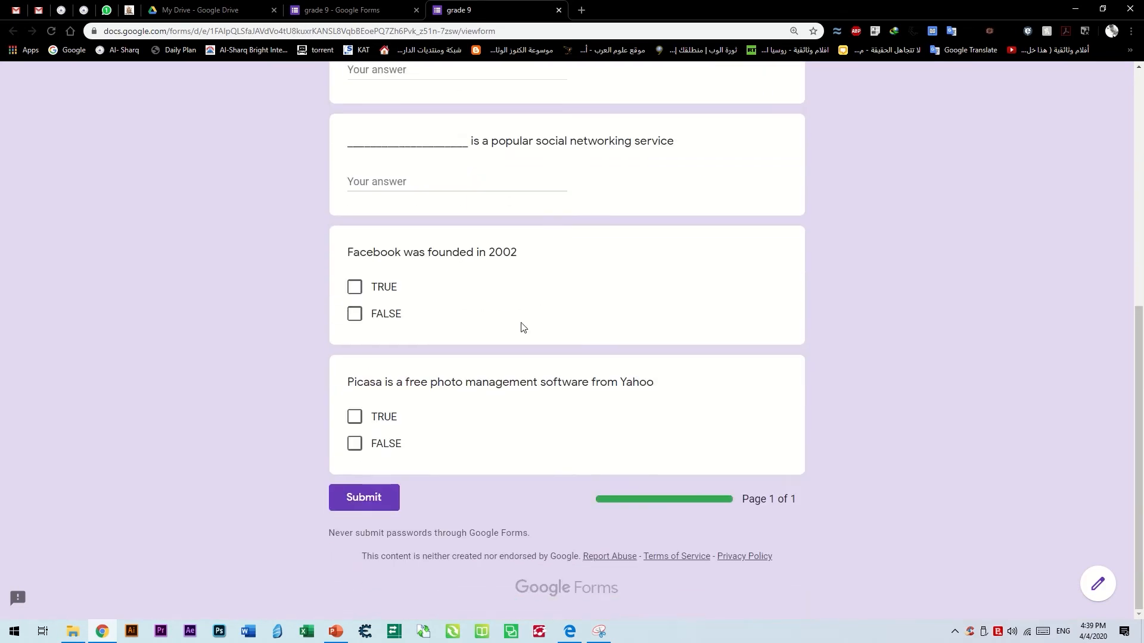
pyautogui.scroll(4, 546, 268)
pyautogui.scroll(-4, 559, 227)
pyautogui.scroll(3, 524, 357)
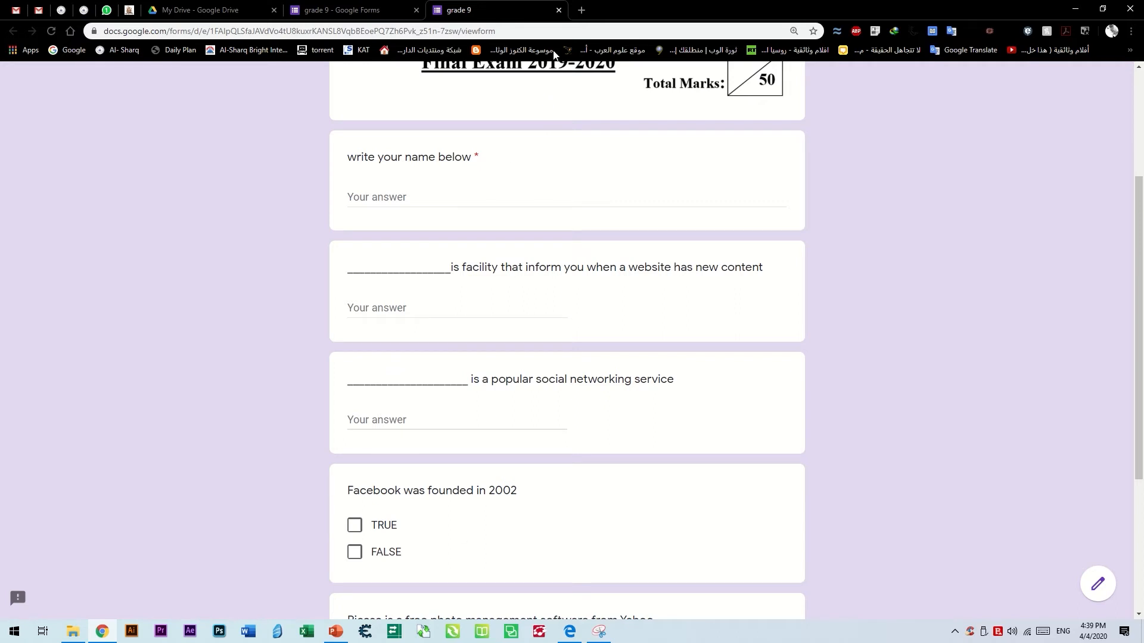
pyautogui.click(558, 10)
# Add a new section after the Picasa question at the end of the form.
pyautogui.scroll(3, 635, 352)
pyautogui.scroll(-1, 599, 503)
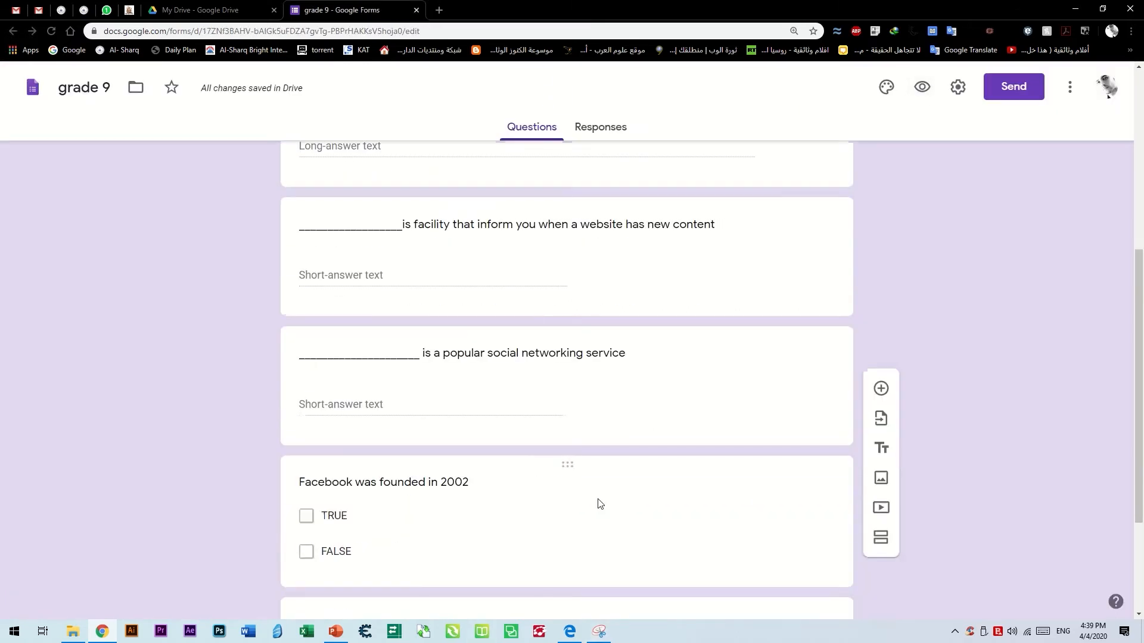
pyautogui.scroll(-3, 599, 503)
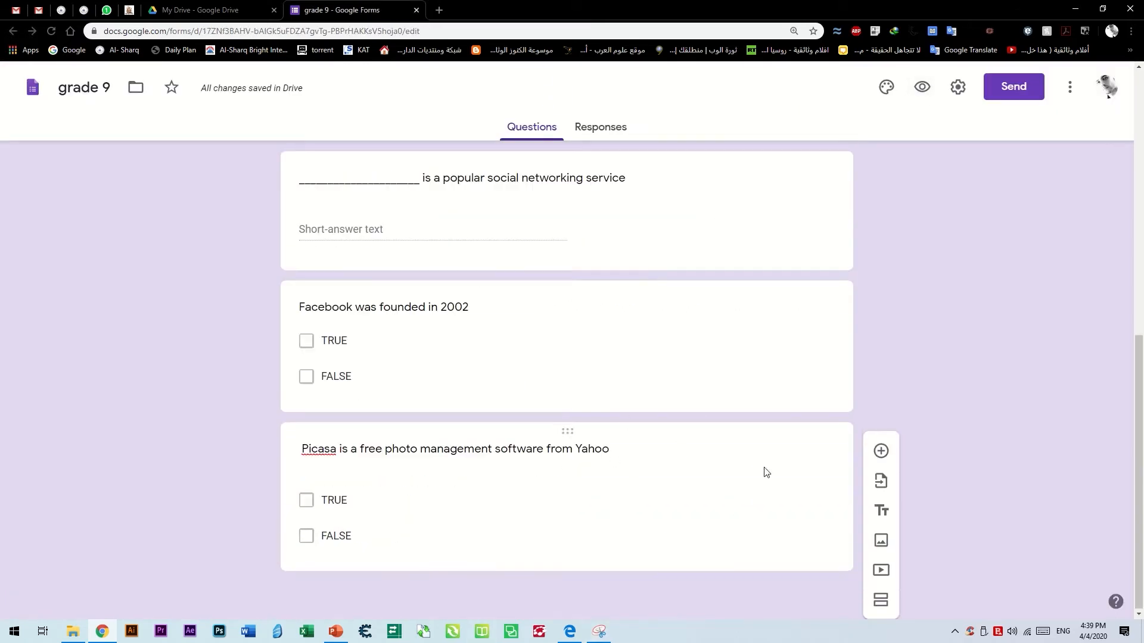
pyautogui.click(881, 600)
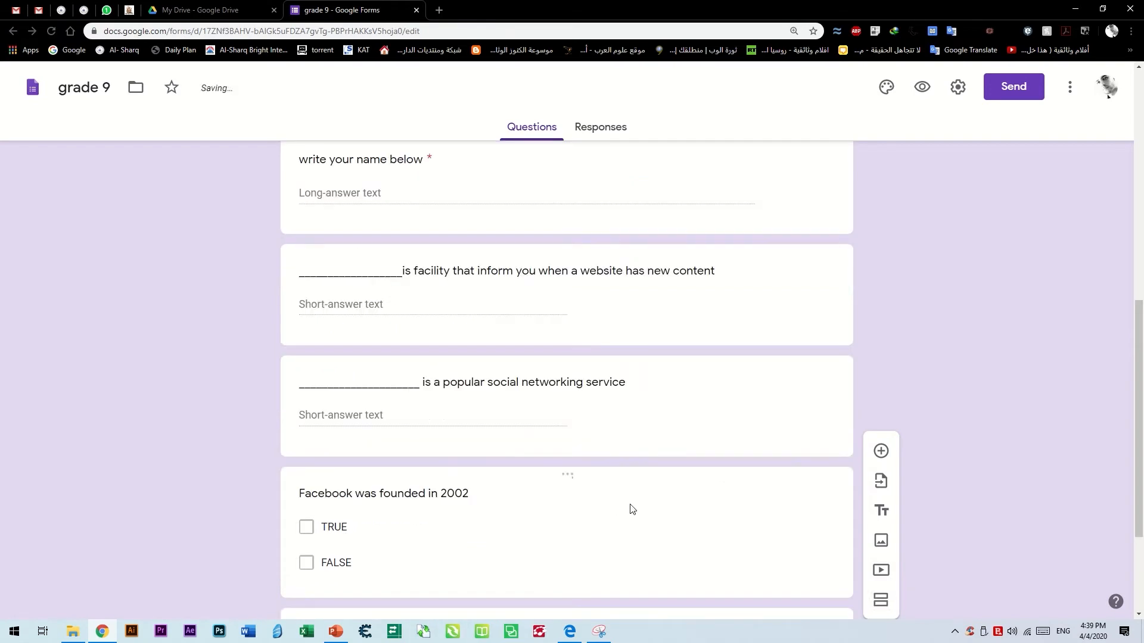
pyautogui.scroll(-3, 633, 510)
pyautogui.scroll(-1, 739, 590)
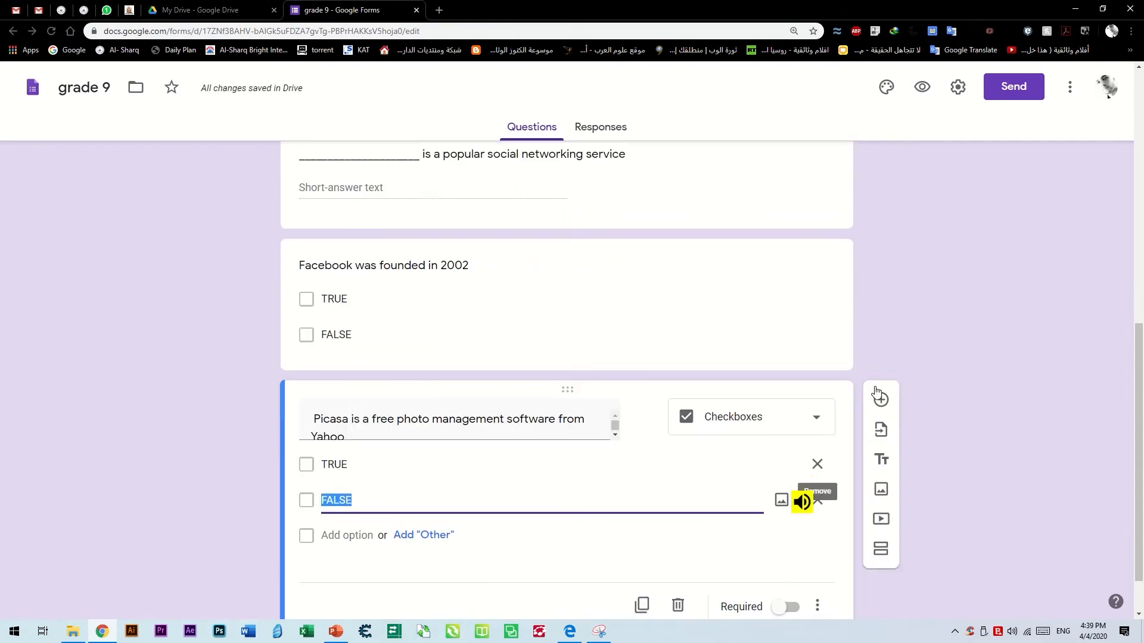
pyautogui.click(852, 359)
pyautogui.scroll(-1, 852, 417)
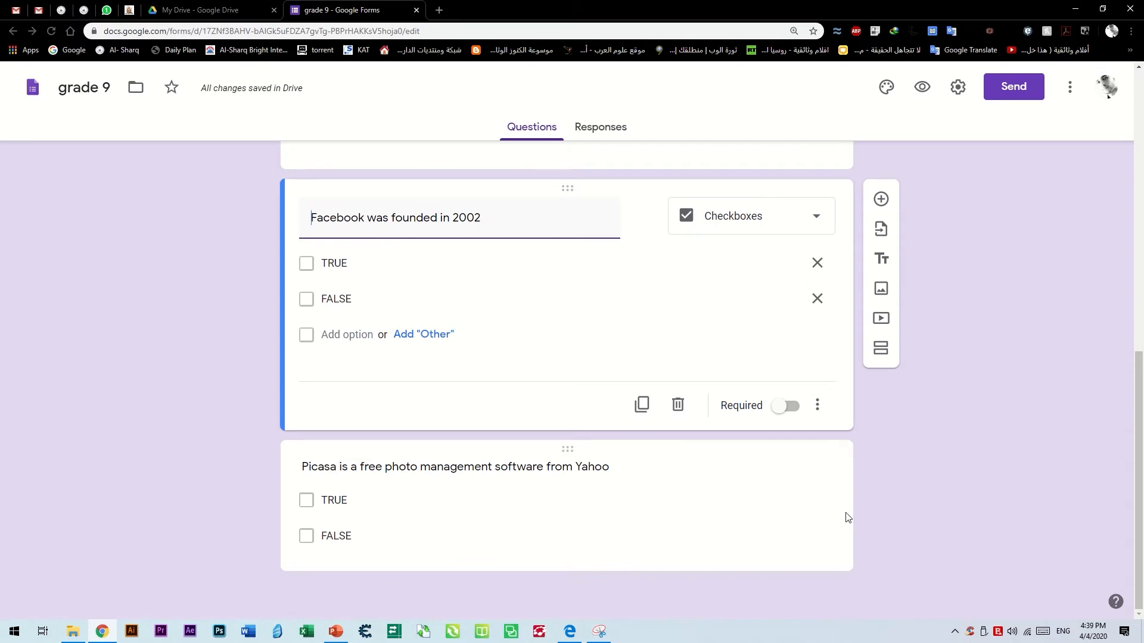
pyautogui.click(787, 568)
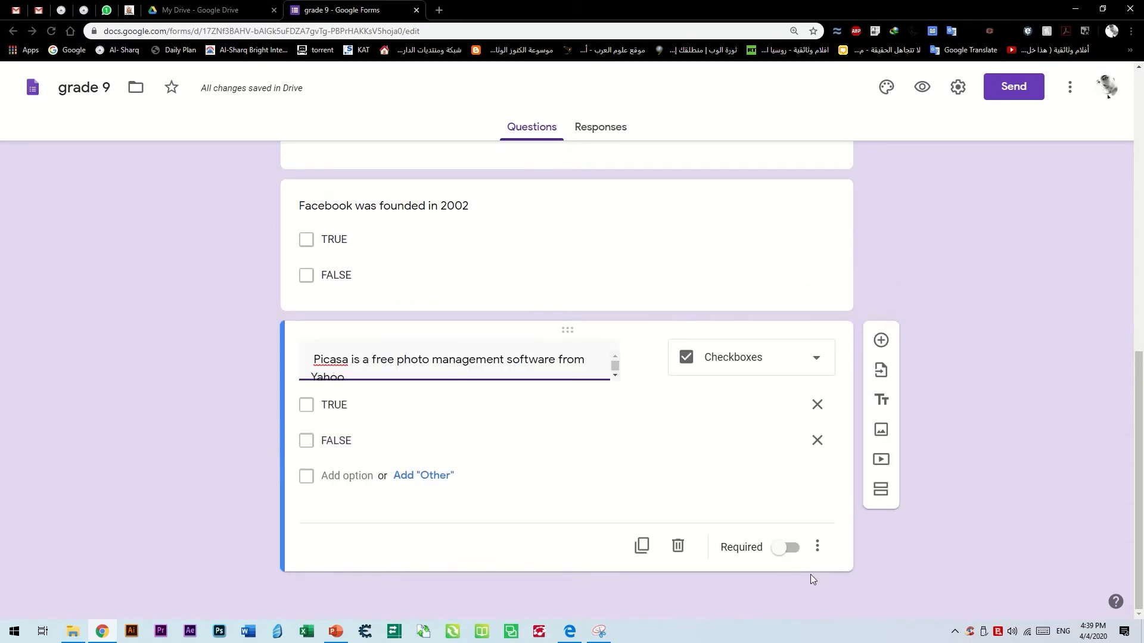
pyautogui.click(881, 489)
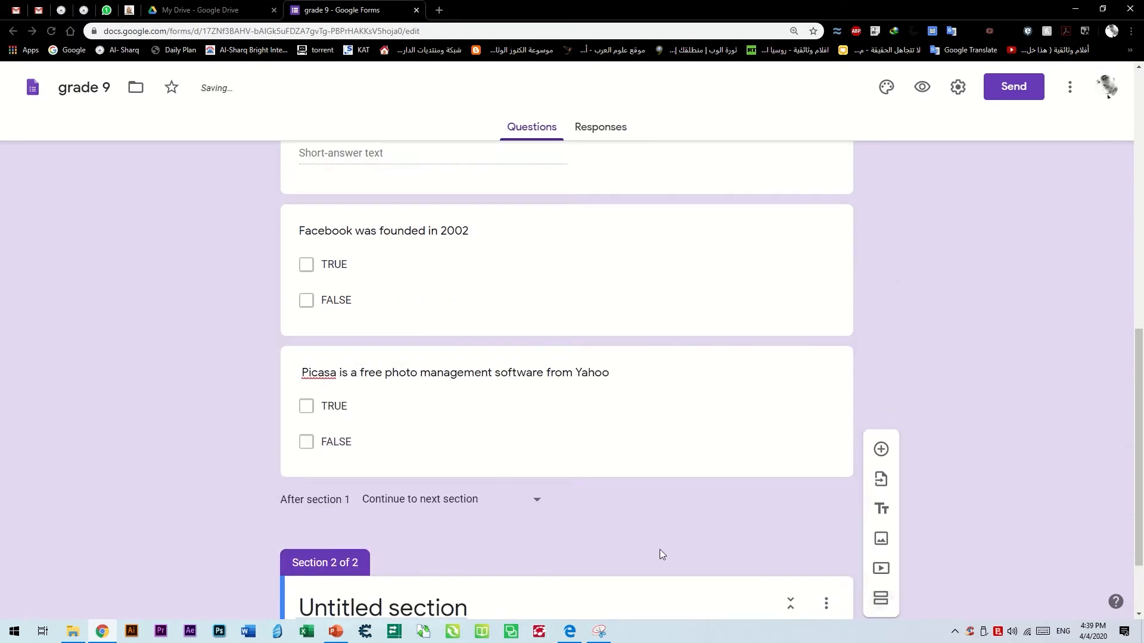
# Switch to the grade 7 exam PDF and look through its "Choose the correct option" questions.
pyautogui.scroll(-2, 659, 554)
pyautogui.click(481, 519)
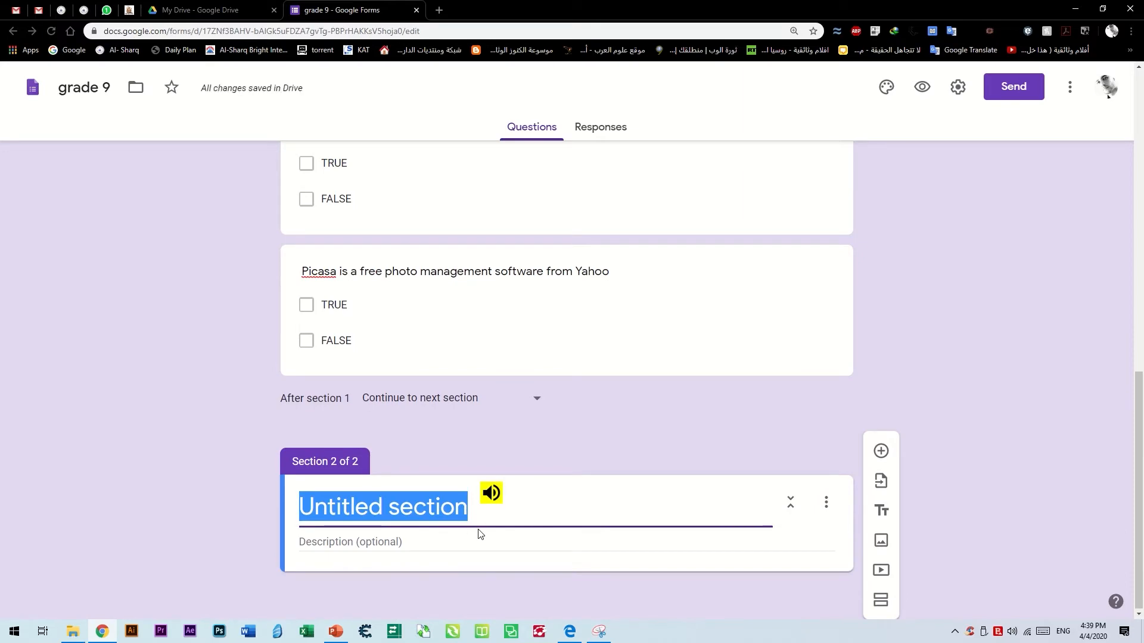
pyautogui.hotkey('alt', 'Tab')
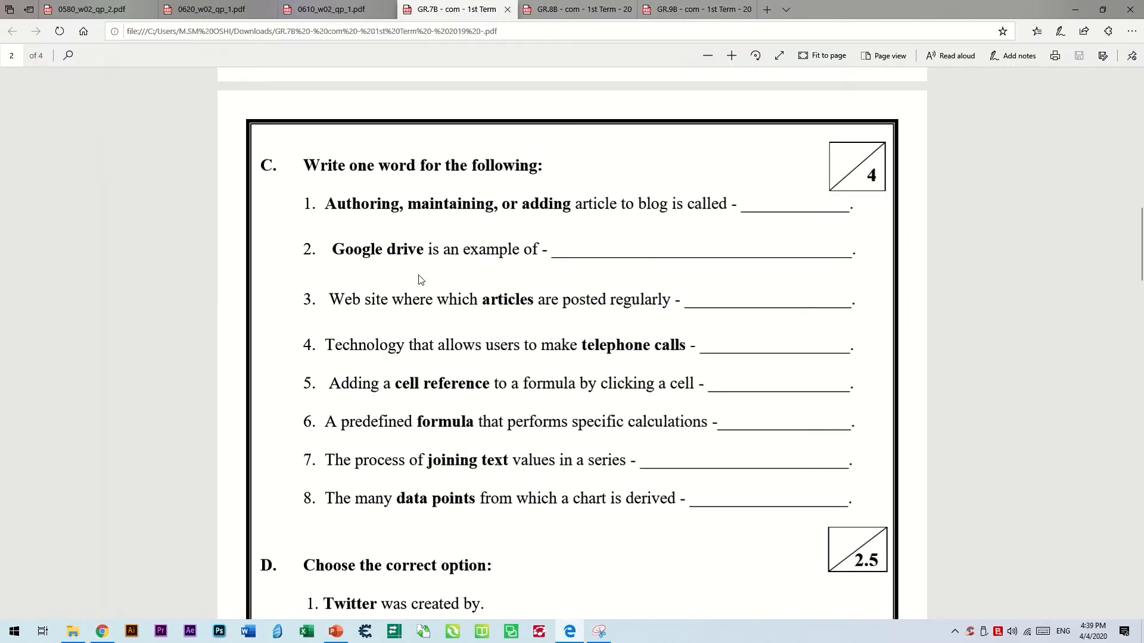
pyautogui.scroll(-9, 357, 369)
pyautogui.scroll(3, 382, 239)
pyautogui.scroll(-3, 374, 349)
pyautogui.scroll(7, 374, 350)
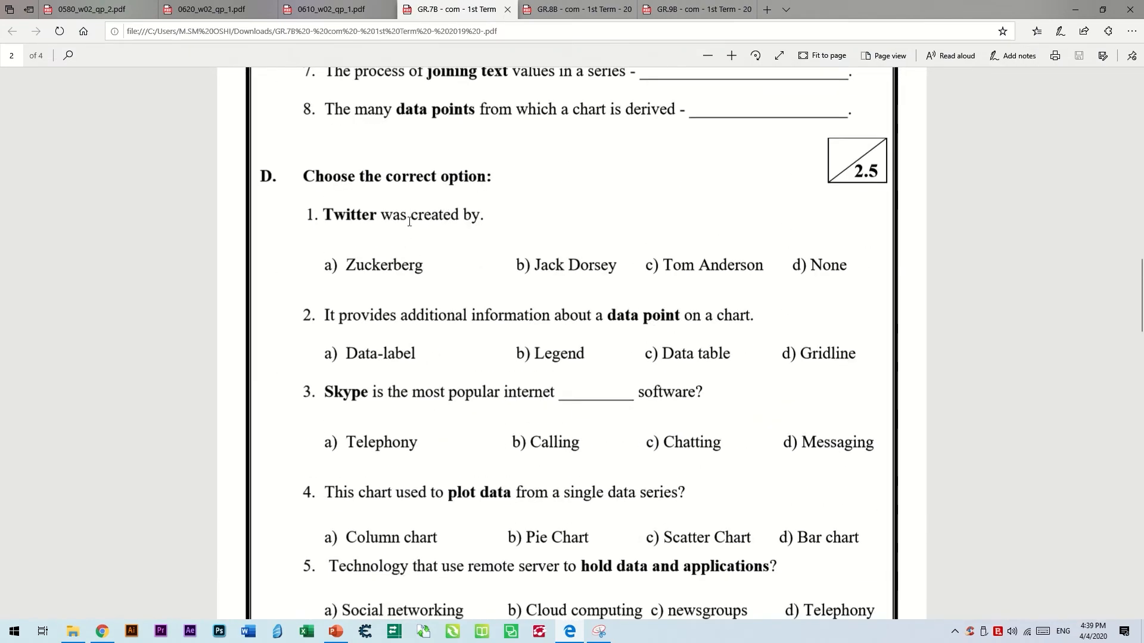
pyautogui.scroll(-2, 327, 437)
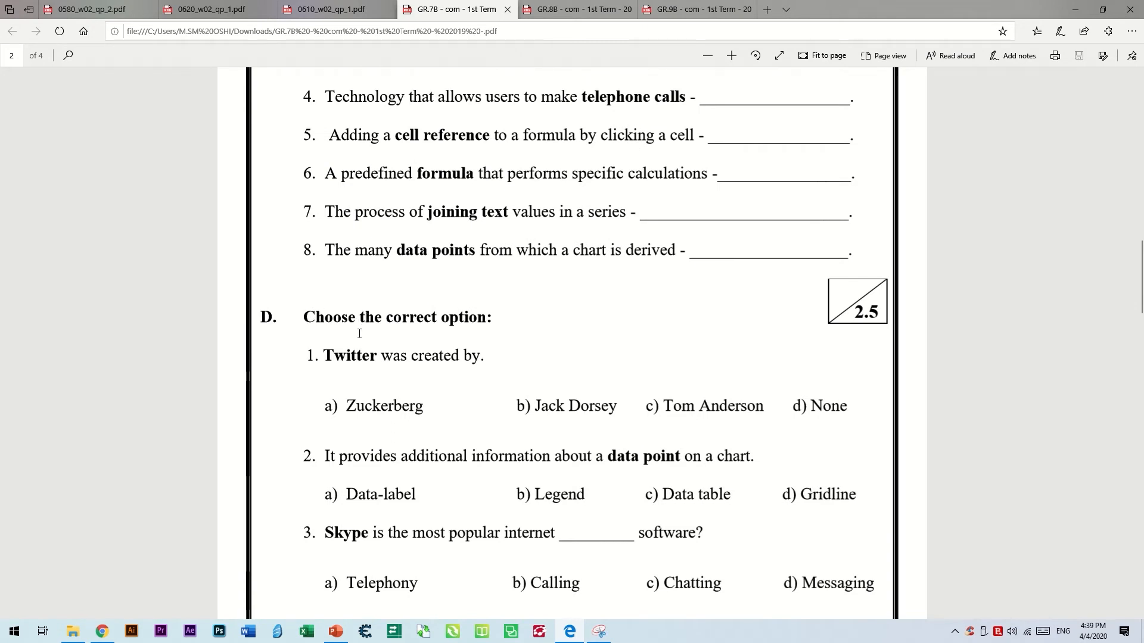
# Return to the form and delete the empty untitled section after the Picasa question.
pyautogui.hotkey('alt', 'Tab')
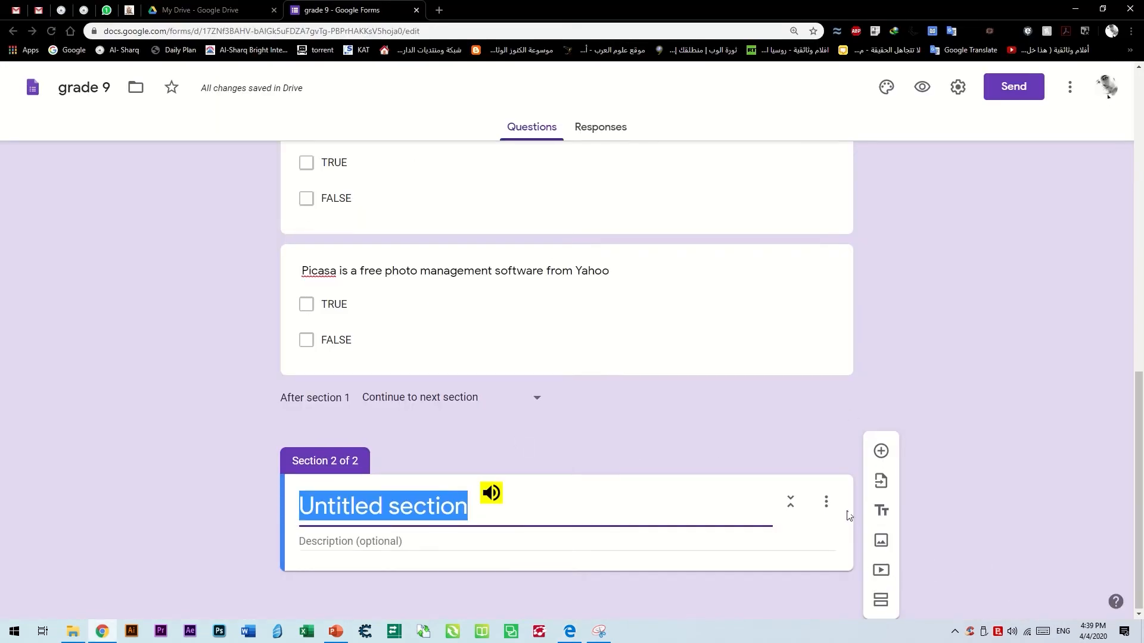
pyautogui.click(826, 502)
pyautogui.click(846, 546)
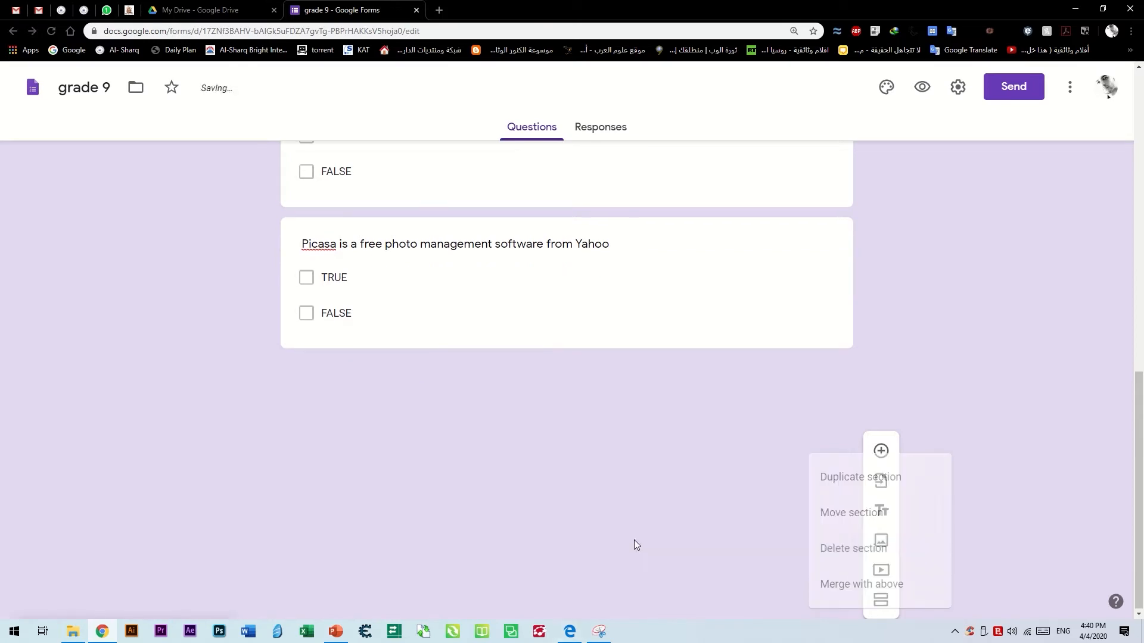
# Copy "Twitter was created by" from part D of the exam PDF into the new multiple-choice question's title.
pyautogui.hotkey('alt', 'Tab')
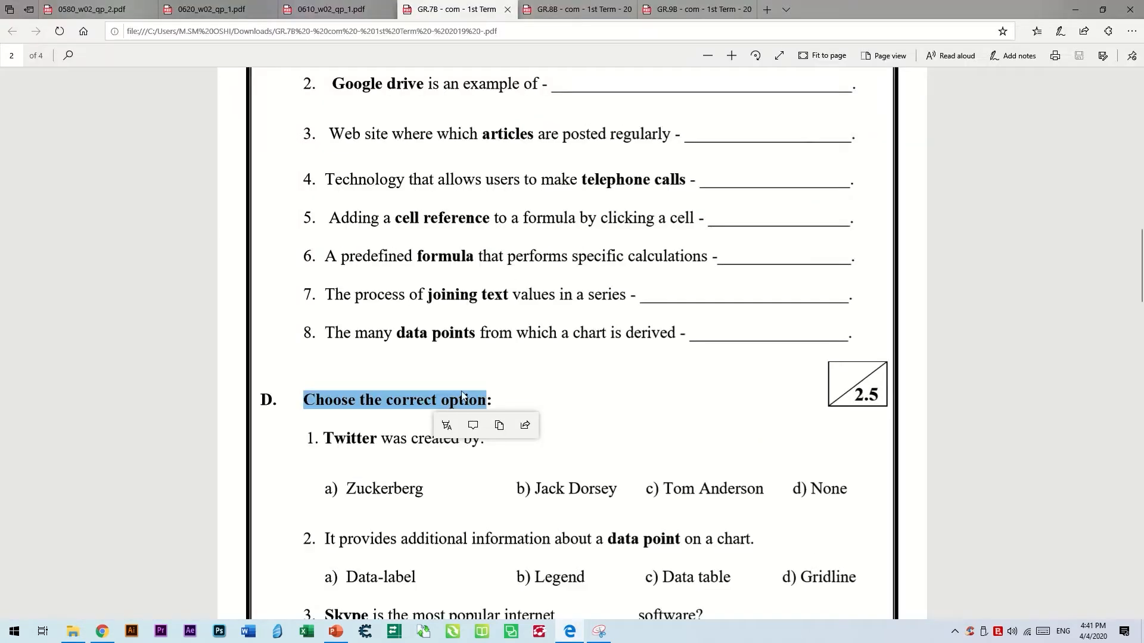
pyautogui.click(371, 451)
pyautogui.moveTo(329, 438); pyautogui.dragTo(482, 439)
pyautogui.hotkey('ctrl', 'c')
pyautogui.hotkey('alt', 'Tab')
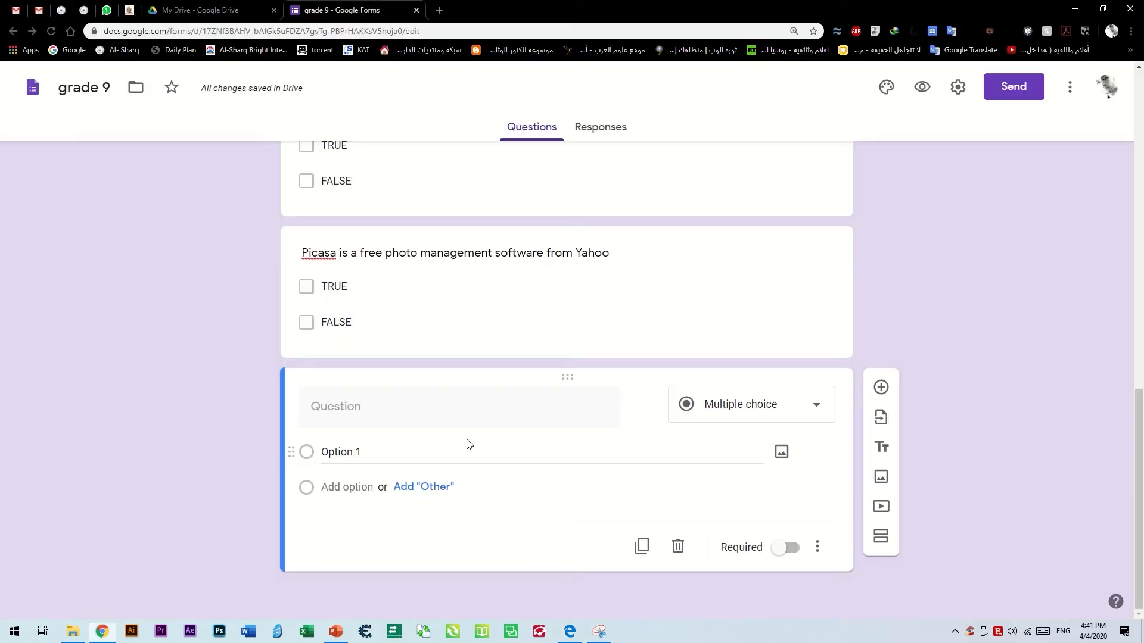
pyautogui.click(388, 414)
pyautogui.hotkey('ctrl', 'v')
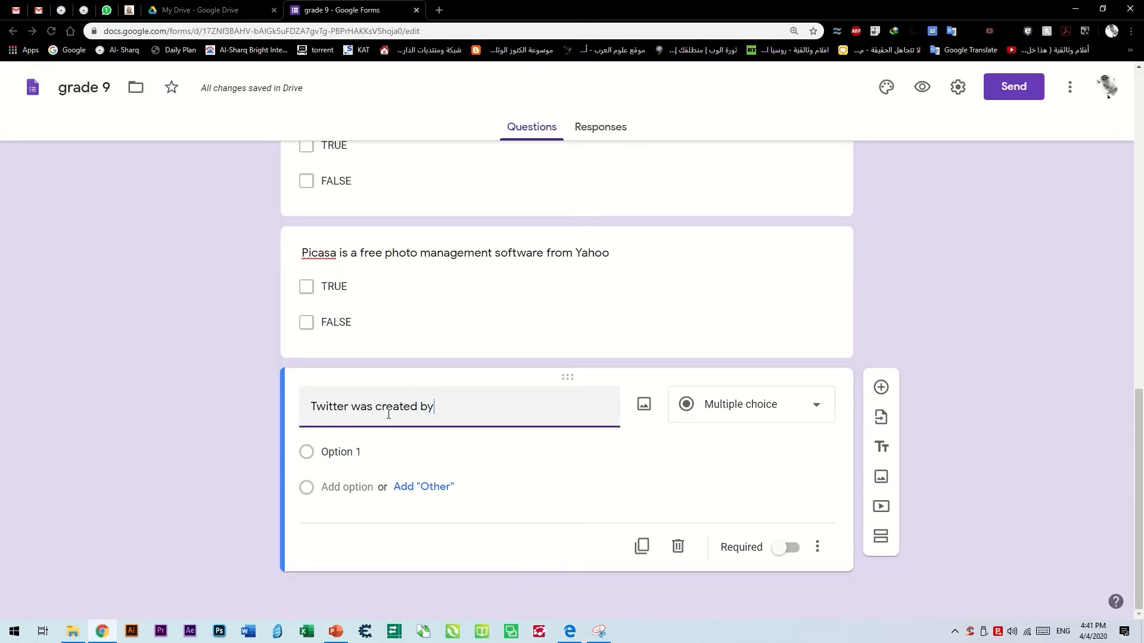
# Copy answer a) "Zuckerberg" from the PDF into the Twitter question's first option.
pyautogui.hotkey('alt', 'Tab')
pyautogui.scroll(-4, 369, 271)
pyautogui.doubleClick(380, 240)
pyautogui.hotkey('ctrl', 'c')
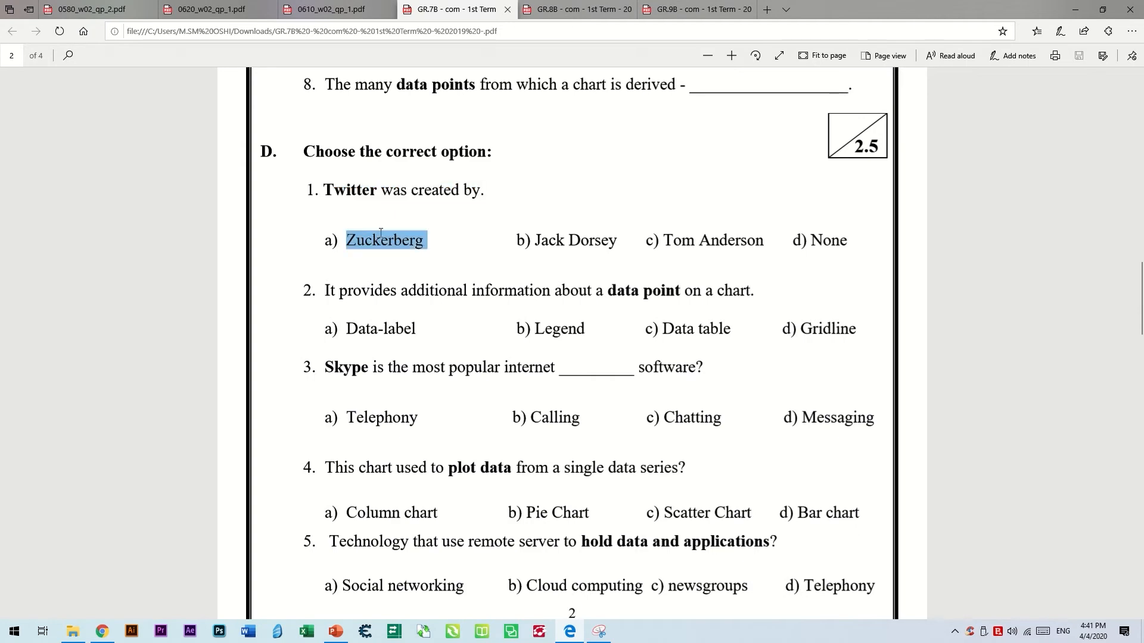
pyautogui.hotkey('alt', 'Tab')
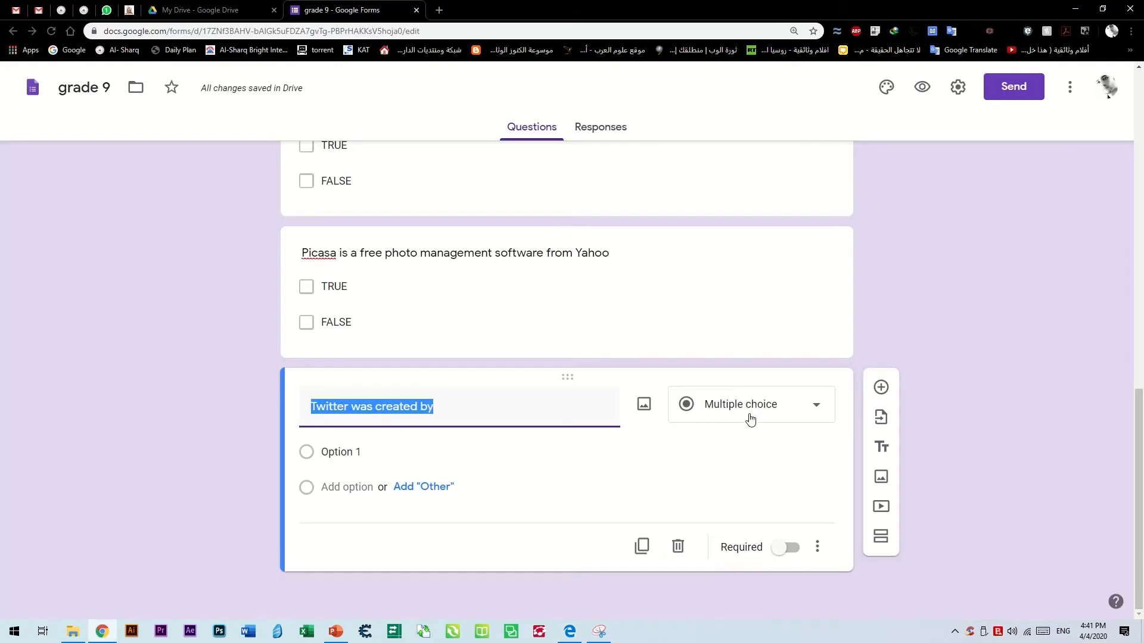
pyautogui.click(343, 453)
pyautogui.hotkey('ctrl', 'v')
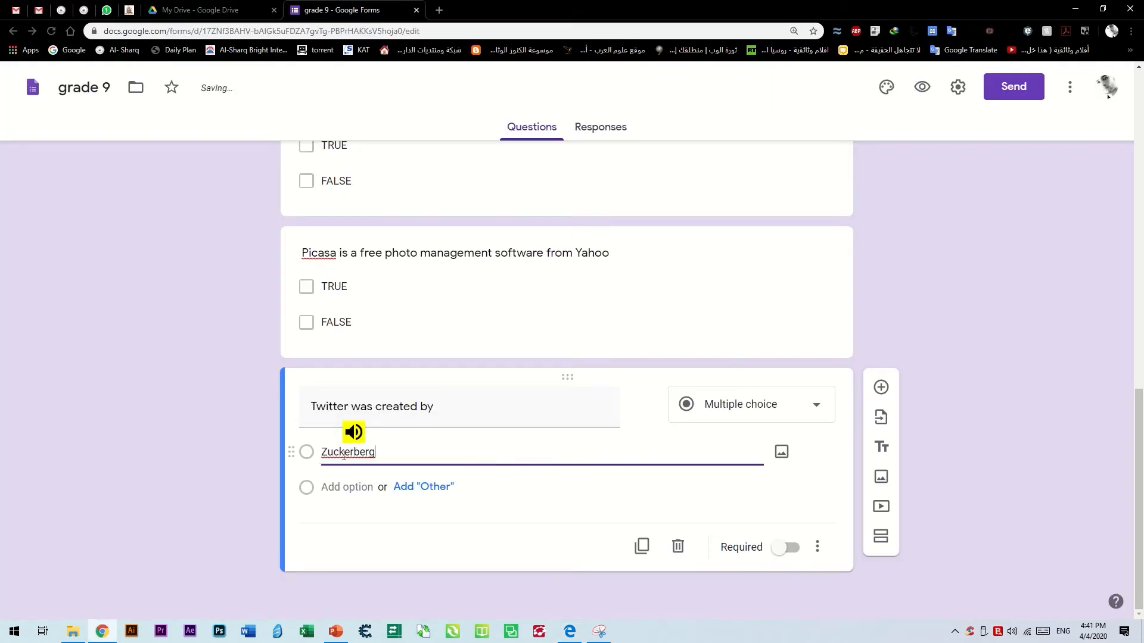
# Add "Jack" from answer b) in the PDF as the Twitter question's second option.
pyautogui.hotkey('alt', 'Tab')
pyautogui.doubleClick(552, 244)
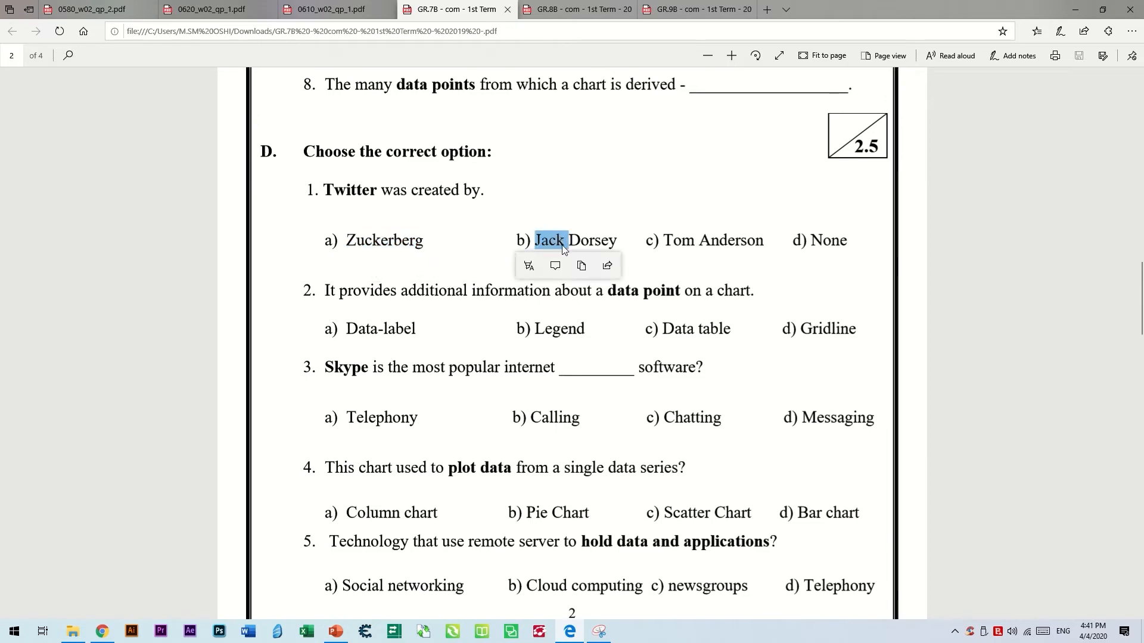
pyautogui.hotkey('alt', 'Tab')
pyautogui.click(351, 488)
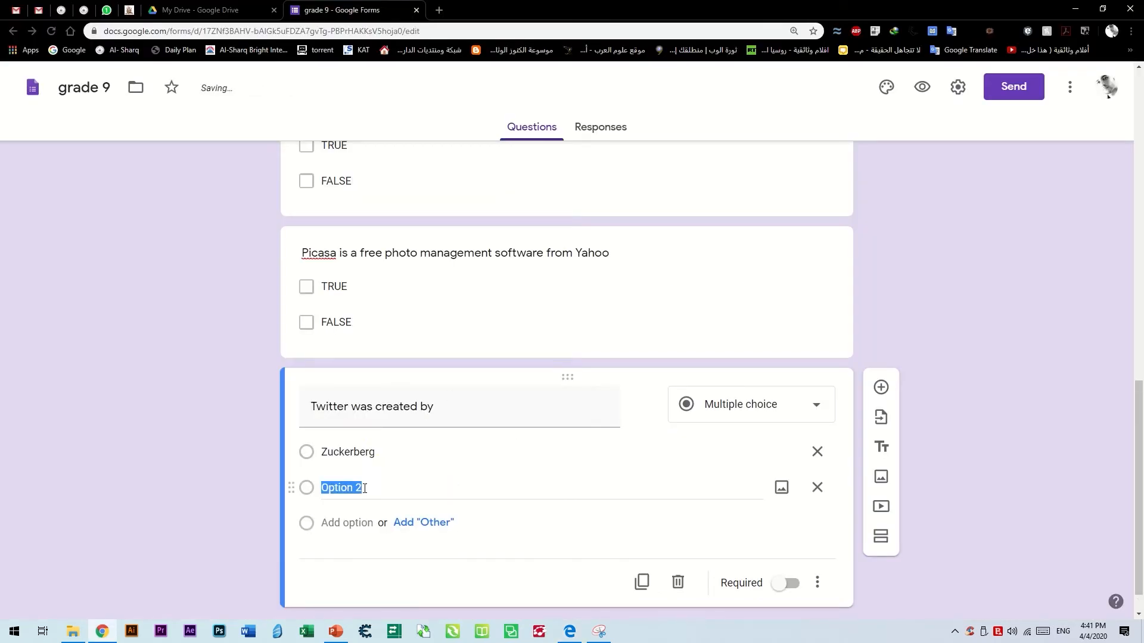
pyautogui.write('Jack')
# Add "Tom" from answer c) in the PDF as the Twitter question's third option.
pyautogui.hotkey('alt', 'Tab')
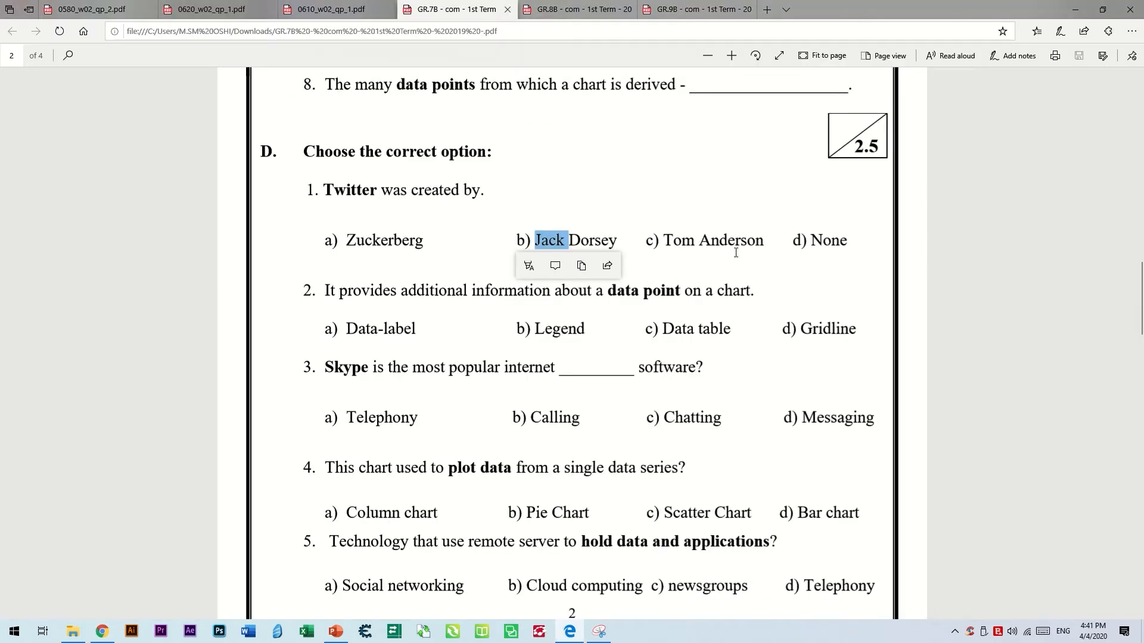
pyautogui.doubleClick(686, 241)
pyautogui.hotkey('ctrl', 'c')
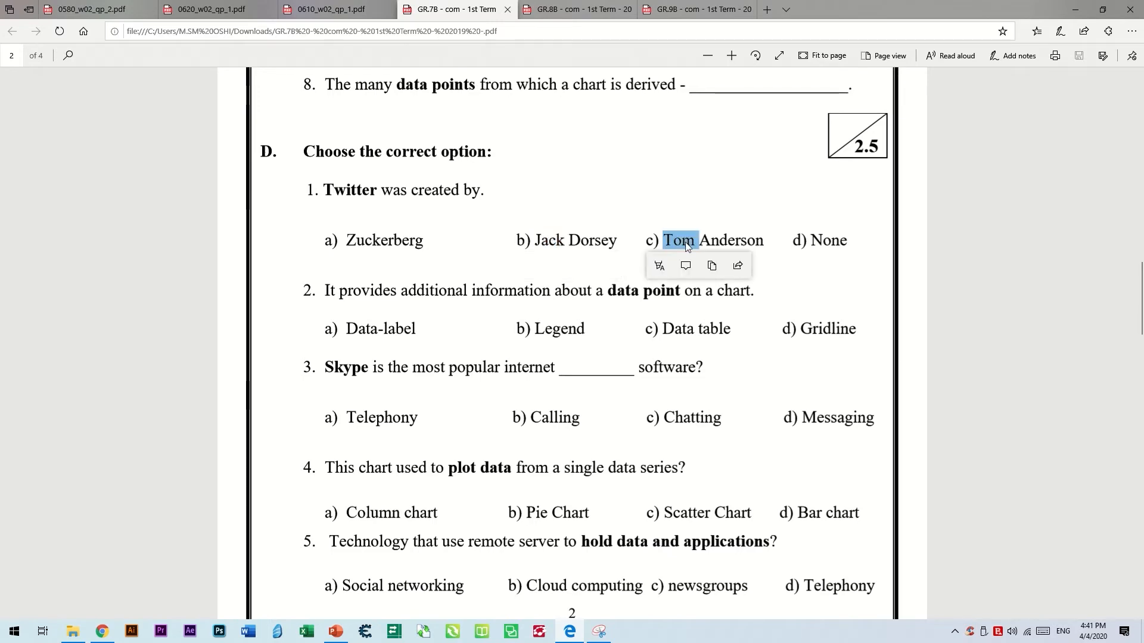
pyautogui.hotkey('alt', 'Tab')
pyautogui.click(352, 523)
pyautogui.hotkey('ctrl', 'v')
# Copy answer d) "None" from the PDF into the Twitter question as its fourth option.
pyautogui.hotkey('alt', 'Tab')
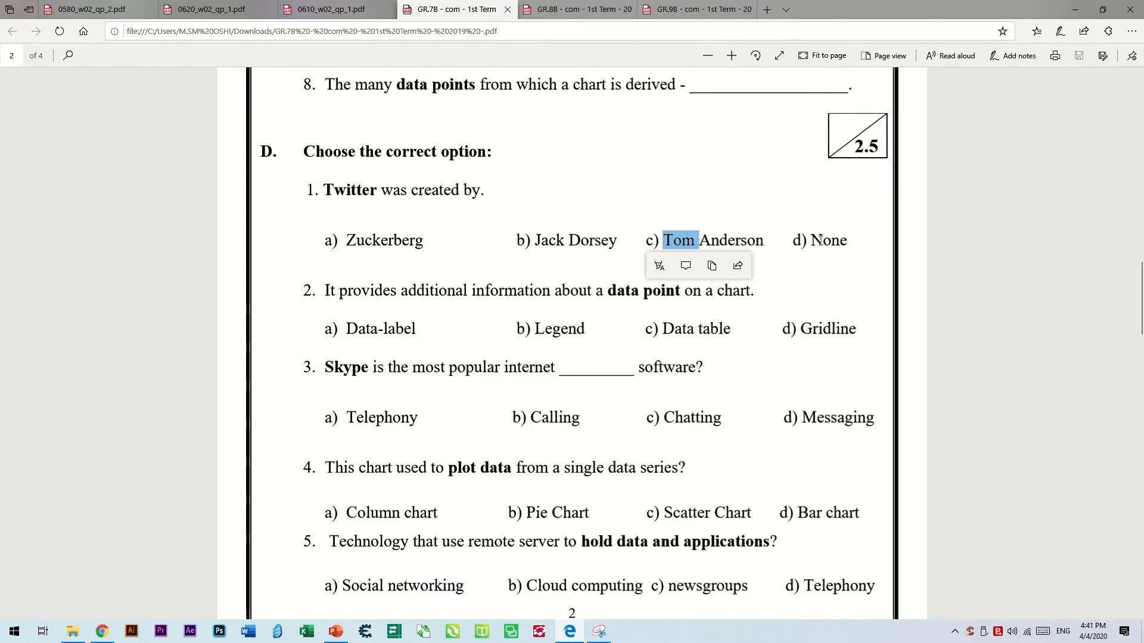
pyautogui.doubleClick(817, 240)
pyautogui.hotkey('ctrl', 'c')
pyautogui.hotkey('alt', 'Tab')
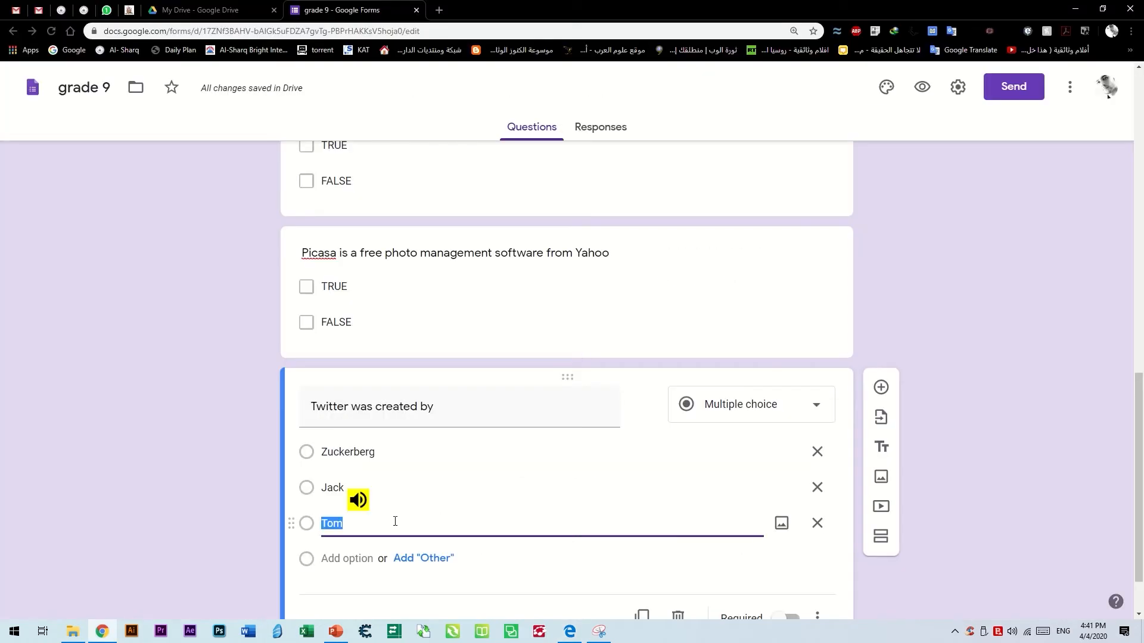
pyautogui.click(354, 559)
pyautogui.hotkey('ctrl', 'v')
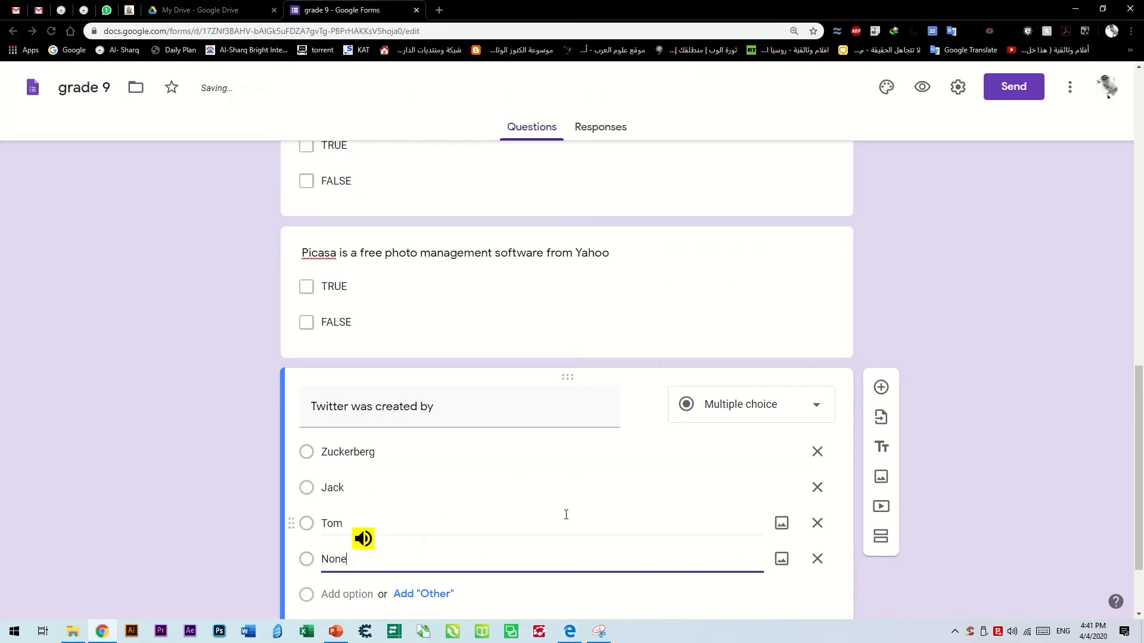
pyautogui.click(1039, 463)
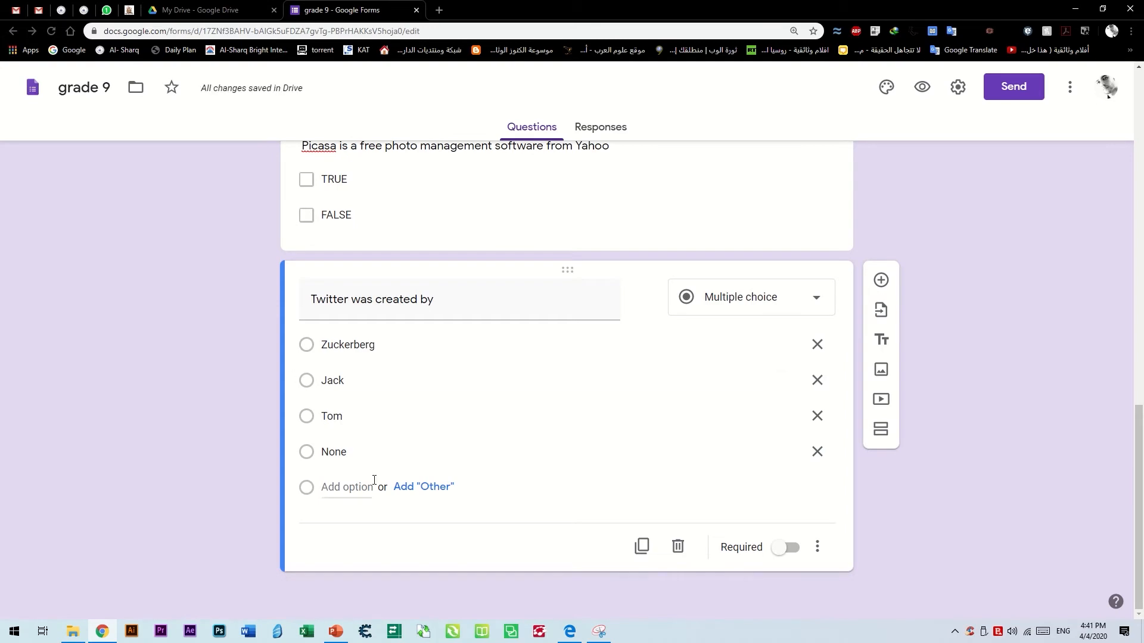
# Add a new question below the Twitter question.
pyautogui.scroll(4, 697, 322)
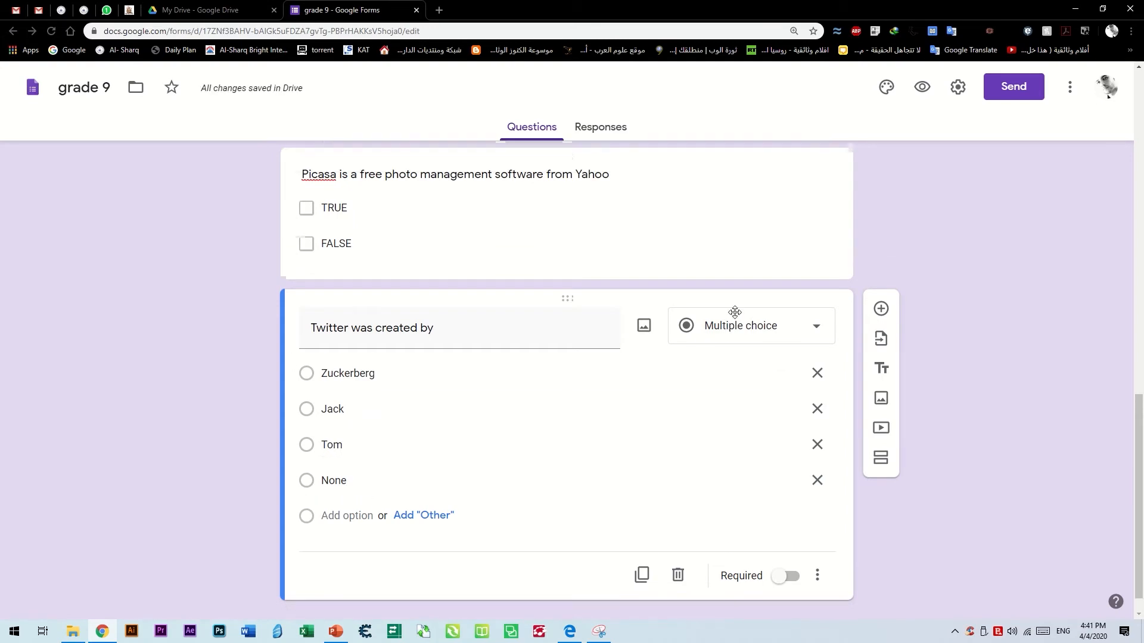
pyautogui.scroll(7, 852, 440)
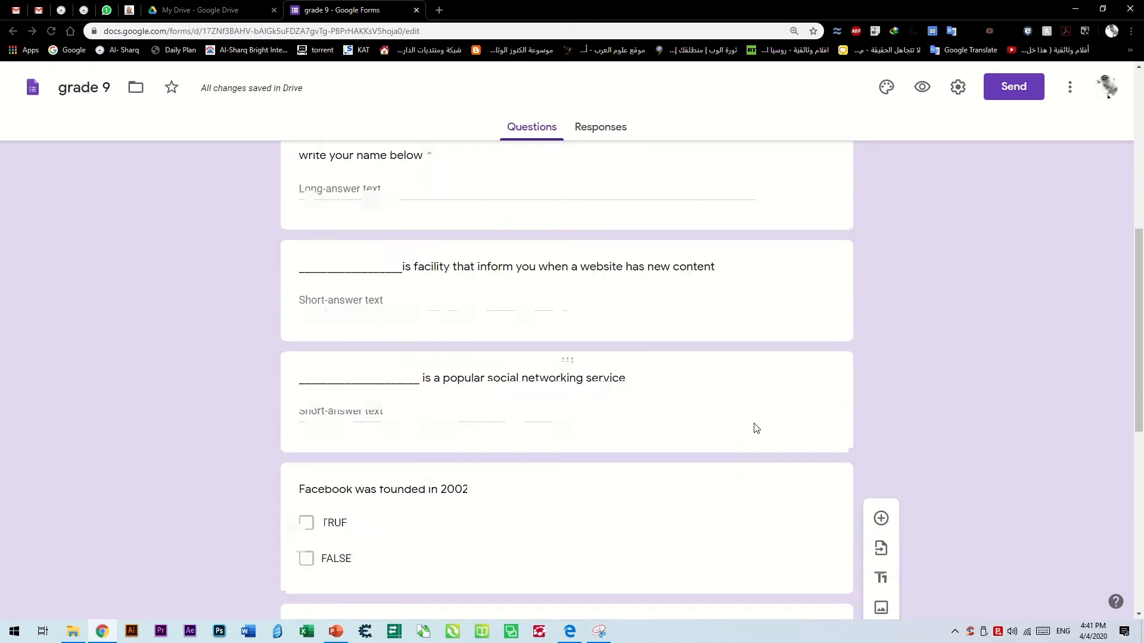
pyautogui.scroll(-11, 775, 455)
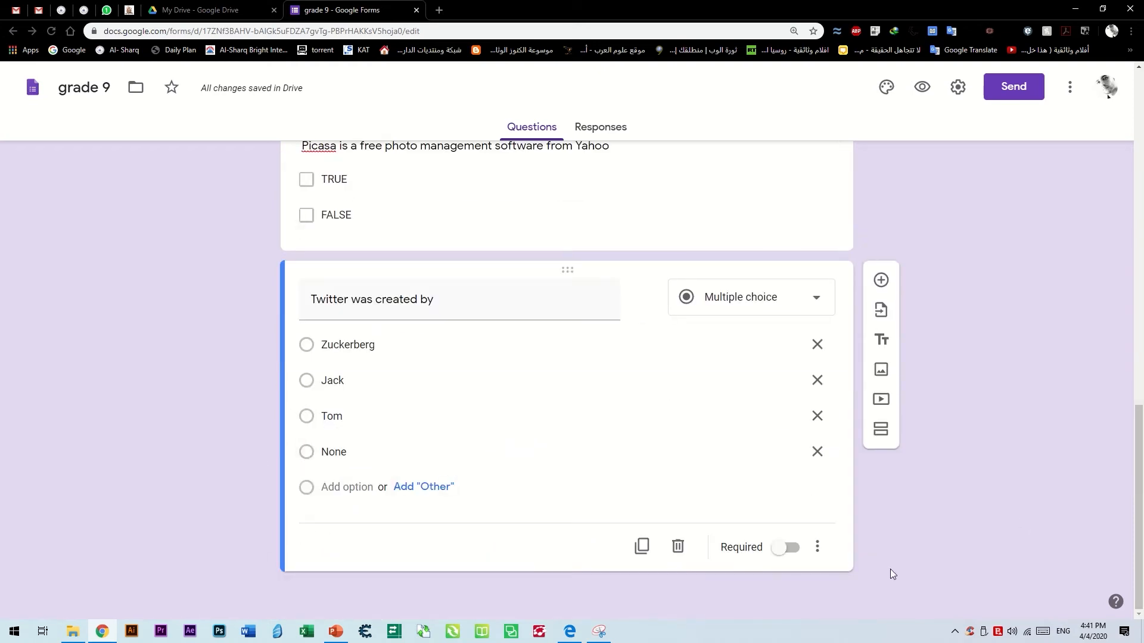
pyautogui.click(881, 280)
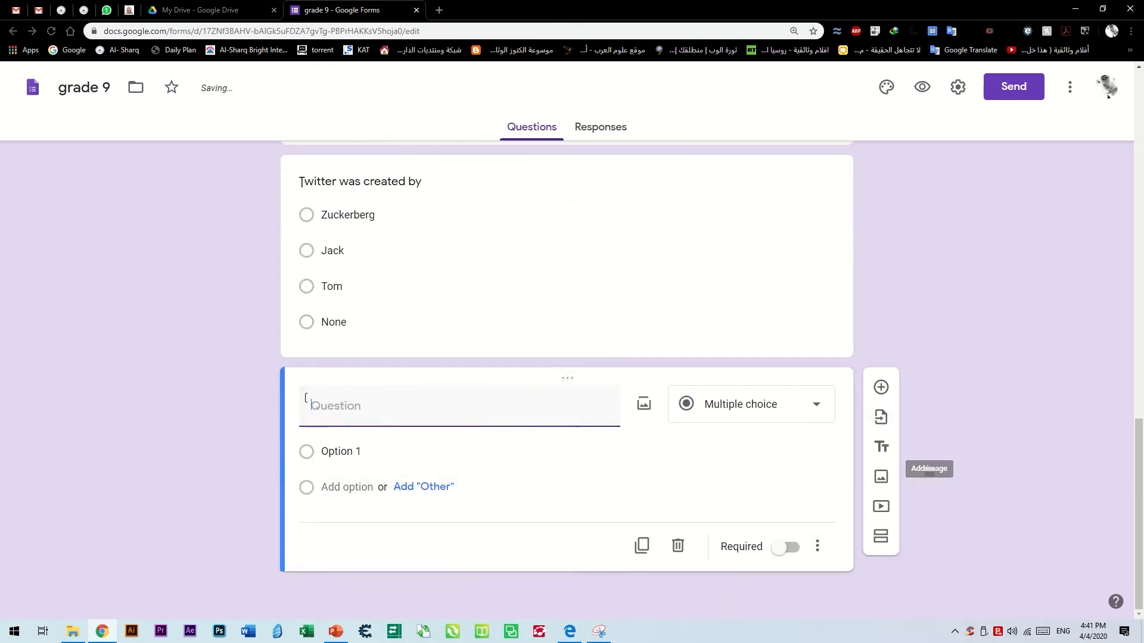
# Copy "What are the things you should do while chatting online?" from the PDF into the new question and set its type to Paragraph.
pyautogui.hotkey('alt', 'Tab')
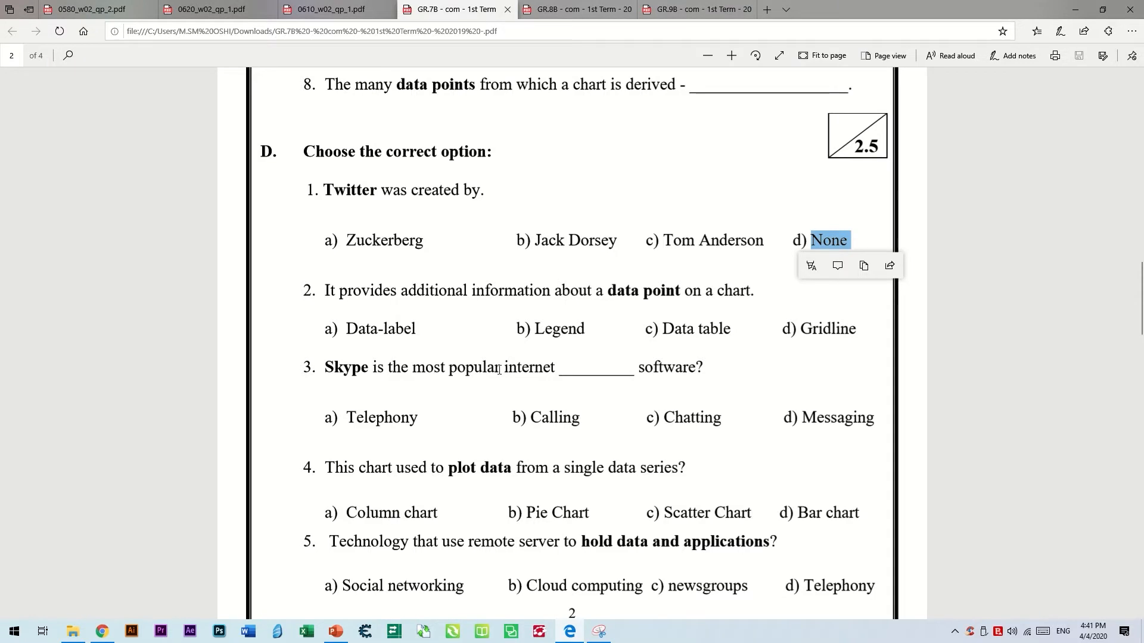
pyautogui.scroll(-5, 513, 370)
pyautogui.moveTo(323, 444); pyautogui.dragTo(713, 448)
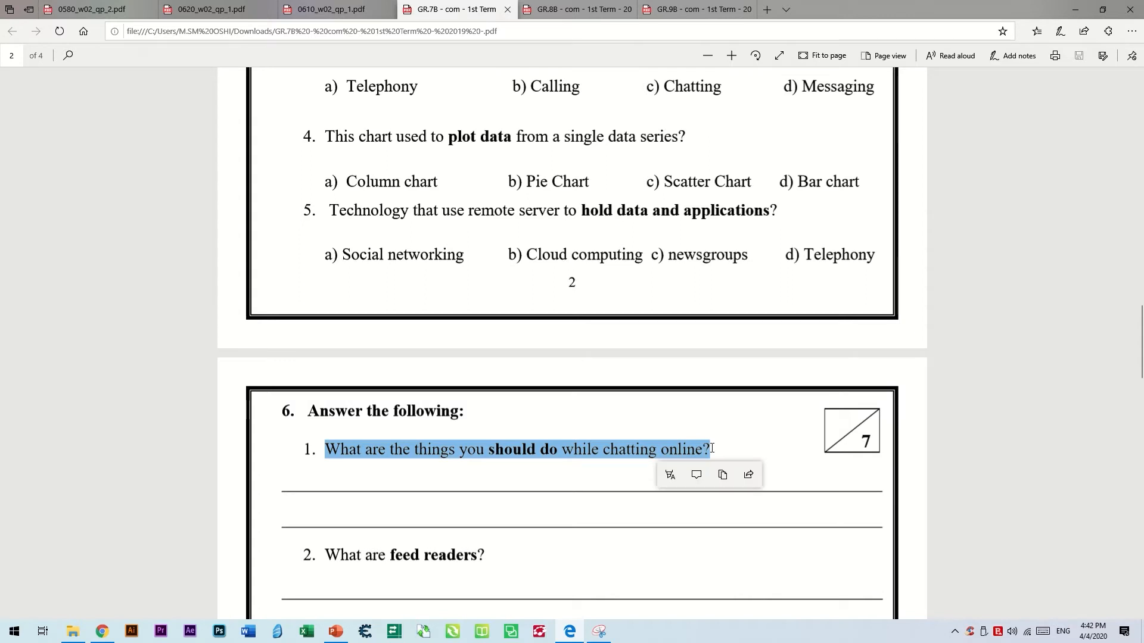
pyautogui.hotkey('ctrl', 'c')
pyautogui.hotkey('alt', 'Tab')
pyautogui.click(417, 411)
pyautogui.hotkey('ctrl', 'v')
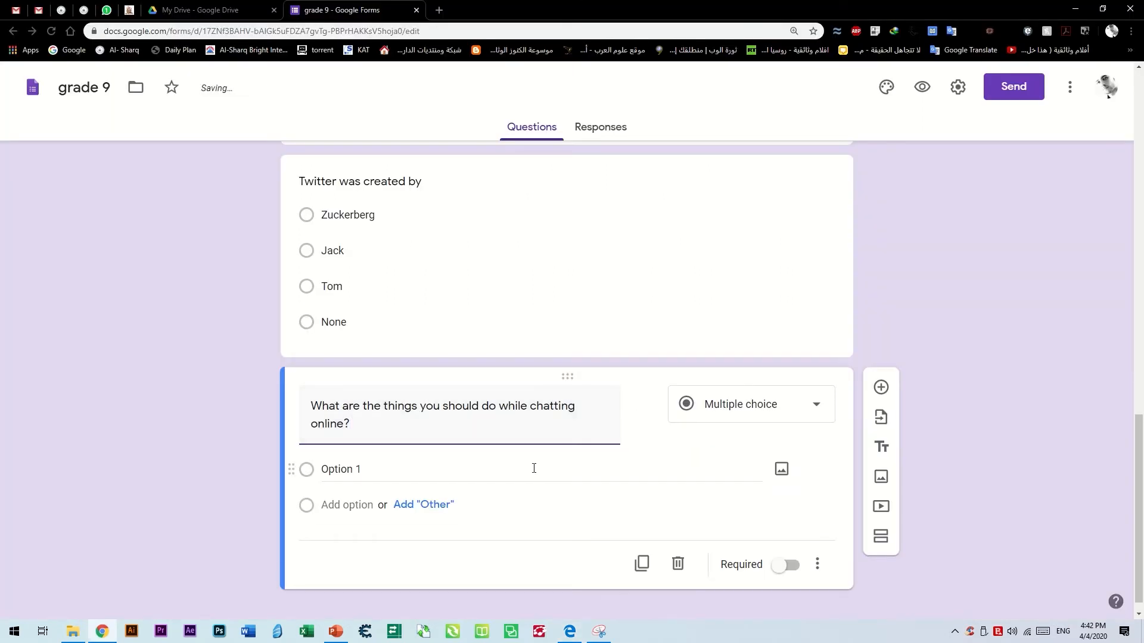
pyautogui.click(810, 418)
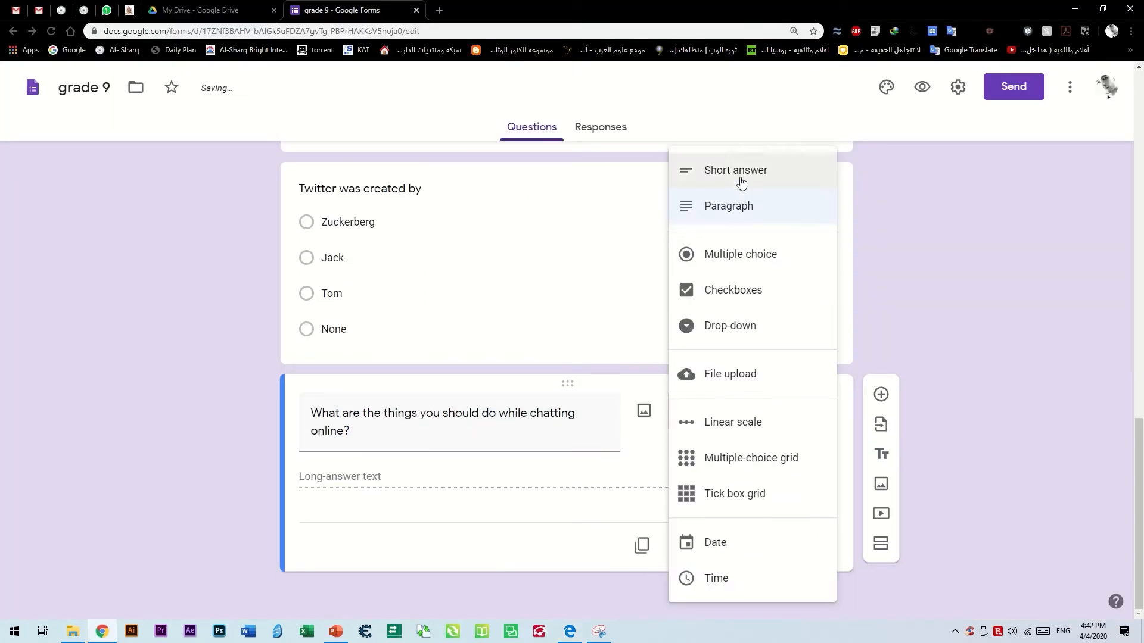
pyautogui.click(722, 212)
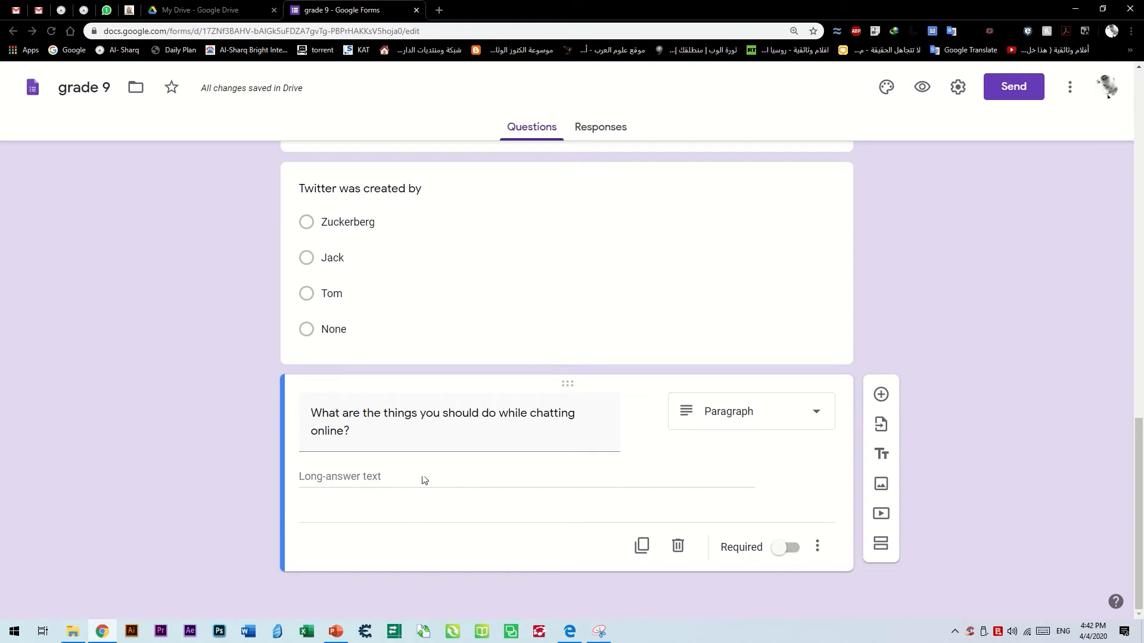
# Preview the form and look through all its questions, from the header image to the online chatting question.
pyautogui.scroll(5, 986, 358)
pyautogui.scroll(-5, 983, 379)
pyautogui.click(921, 96)
pyautogui.scroll(-5, 709, 274)
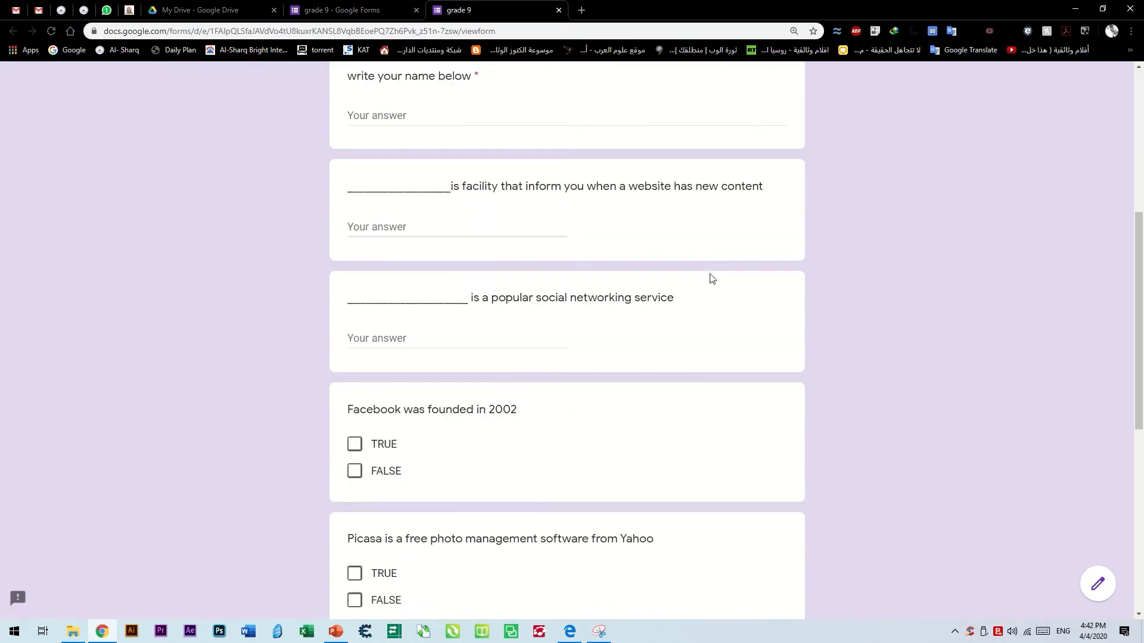
pyautogui.scroll(-8, 712, 278)
pyautogui.scroll(10, 571, 234)
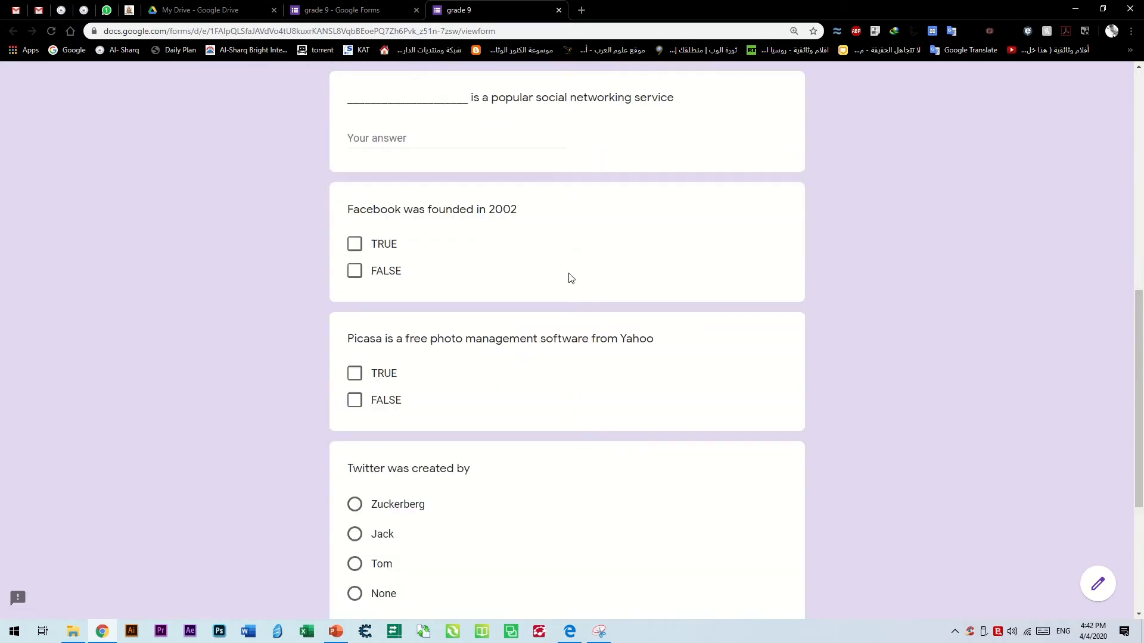
pyautogui.scroll(-11, 531, 232)
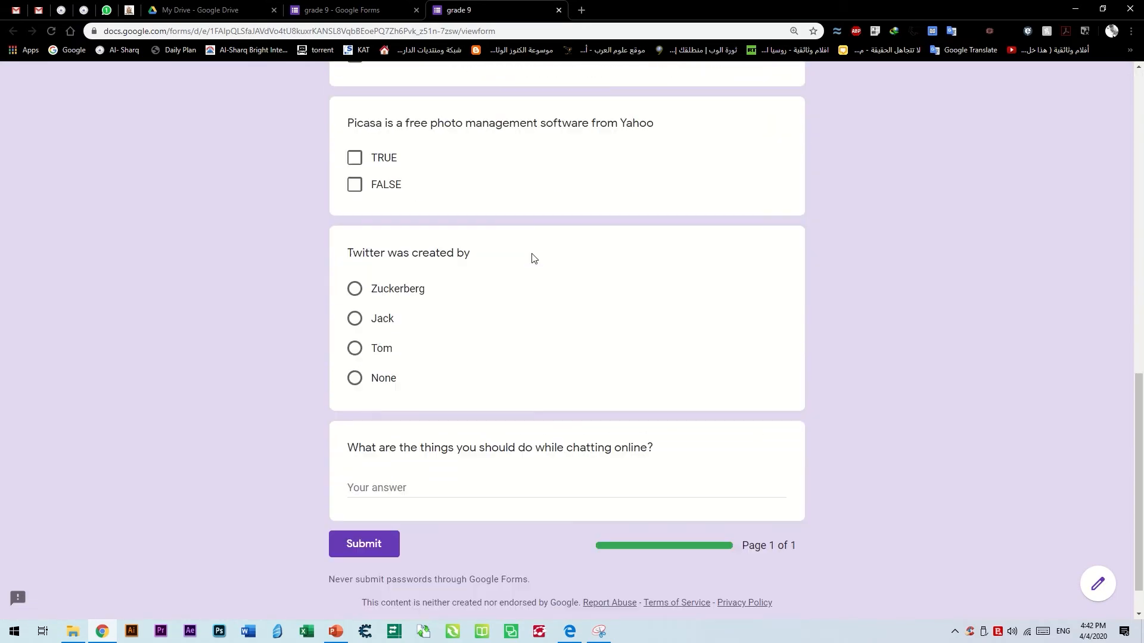
pyautogui.scroll(6, 544, 248)
pyautogui.scroll(-5, 597, 153)
pyautogui.scroll(6, 582, 240)
pyautogui.scroll(-7, 549, 225)
pyautogui.scroll(2, 503, 192)
pyautogui.scroll(12, 544, 176)
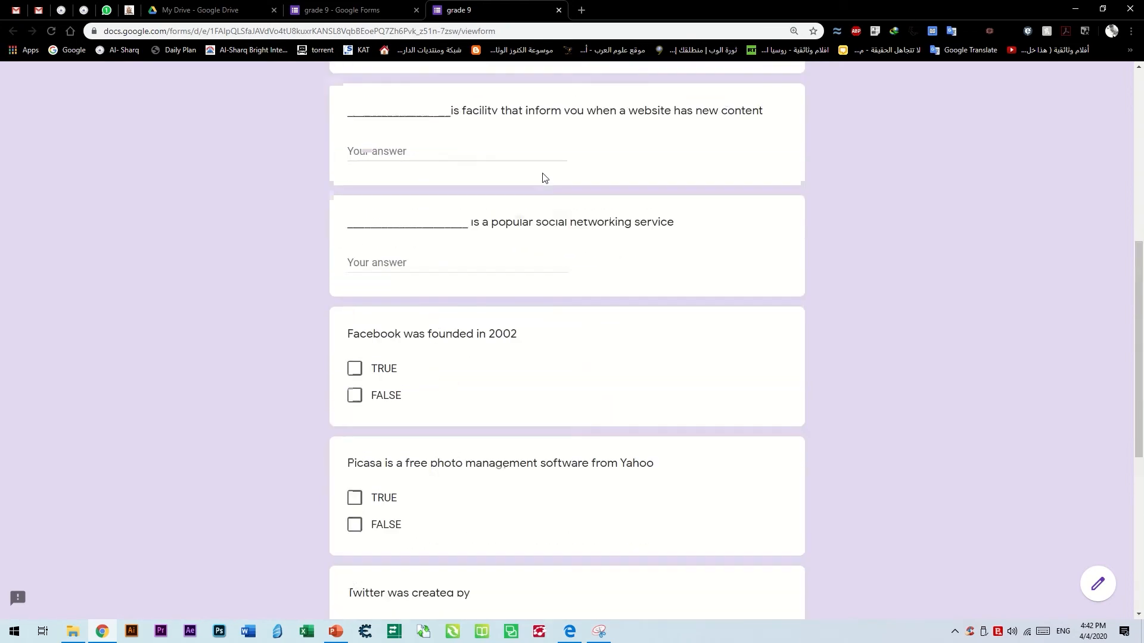
pyautogui.scroll(-7, 561, 300)
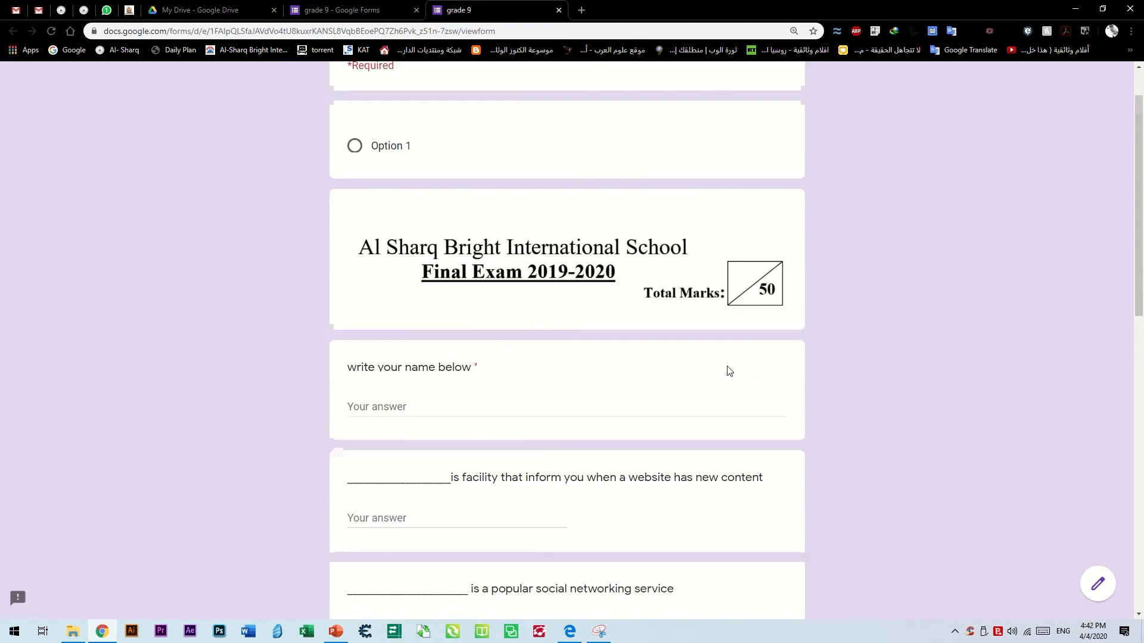
pyautogui.scroll(-6, 459, 336)
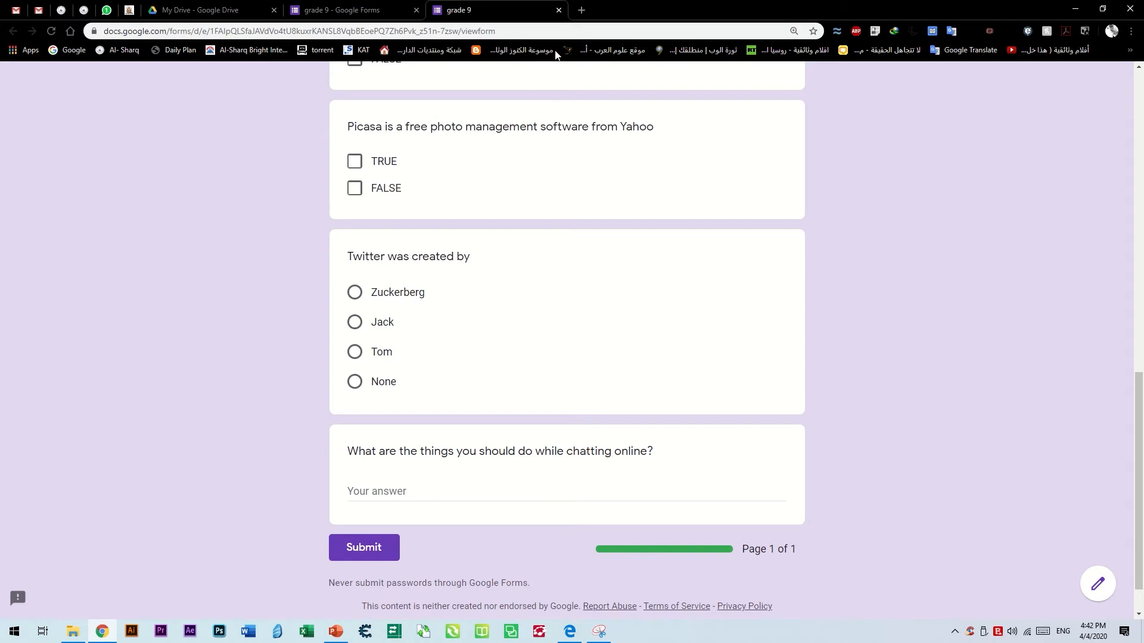
# Close the form preview and add a new section after the question about chatting online.
pyautogui.click(558, 10)
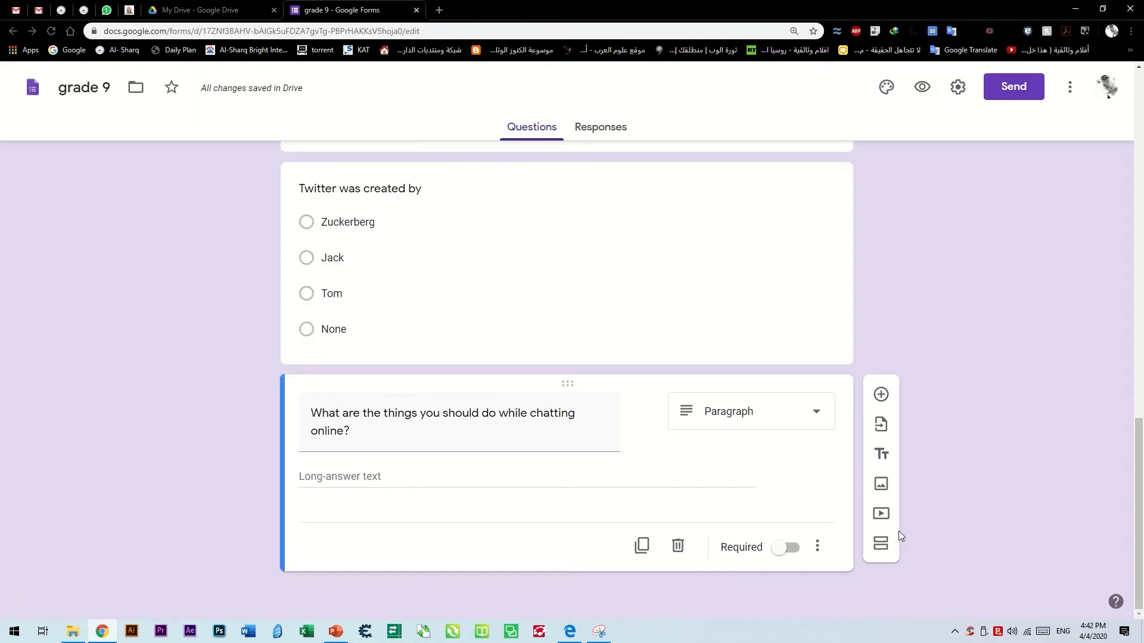
pyautogui.click(889, 571)
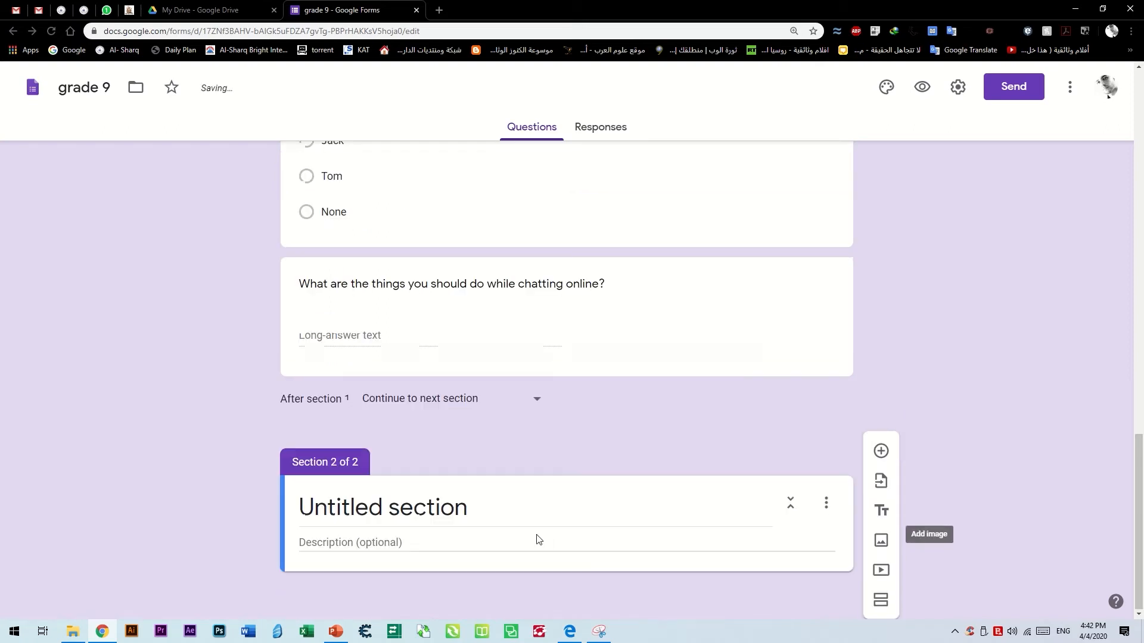
# Switch to the exam PDFs in Edge and look through the first pages of 0620_w02_qp_1.pdf for questions with diagrams.
pyautogui.hotkey('alt', 'Tab')
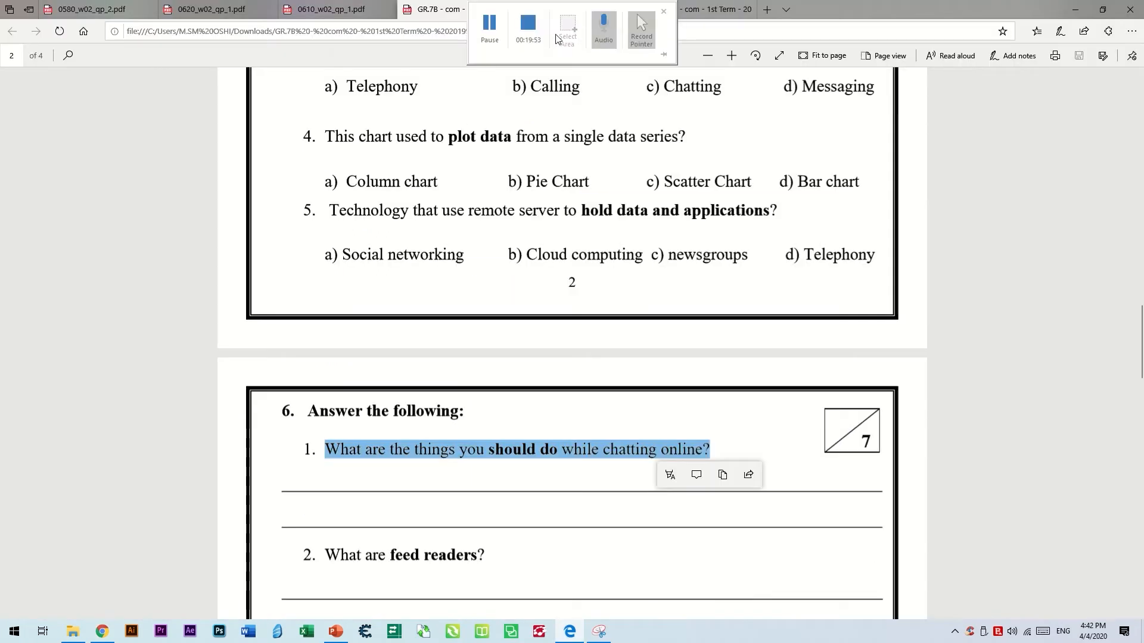
pyautogui.click(692, 9)
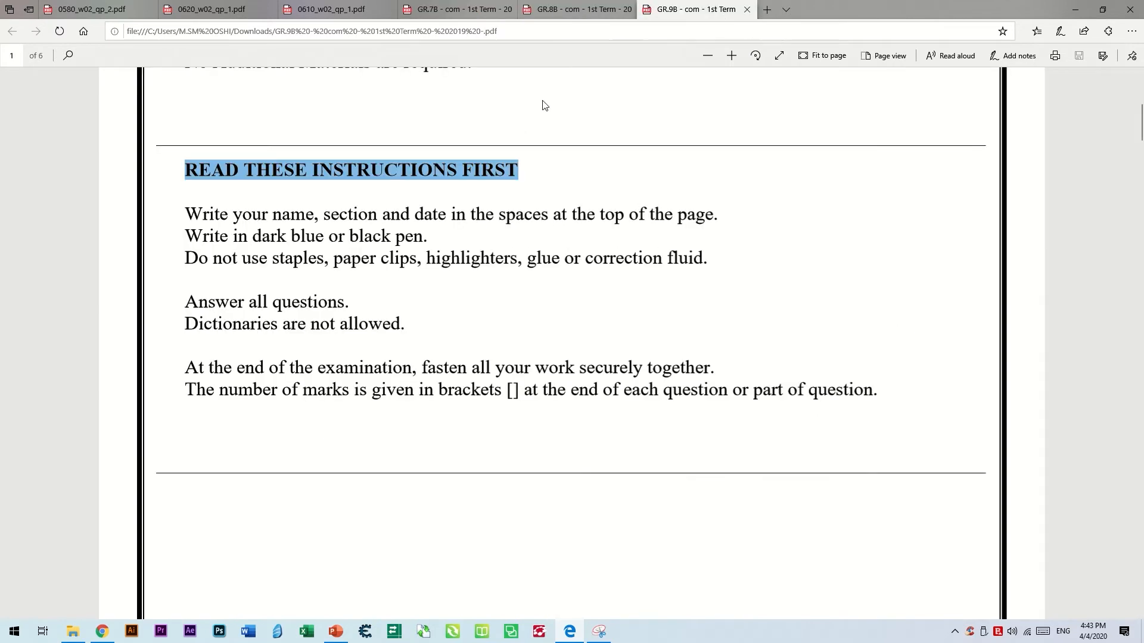
pyautogui.click(212, 9)
pyautogui.scroll(-6, 419, 370)
pyautogui.scroll(-15, 419, 370)
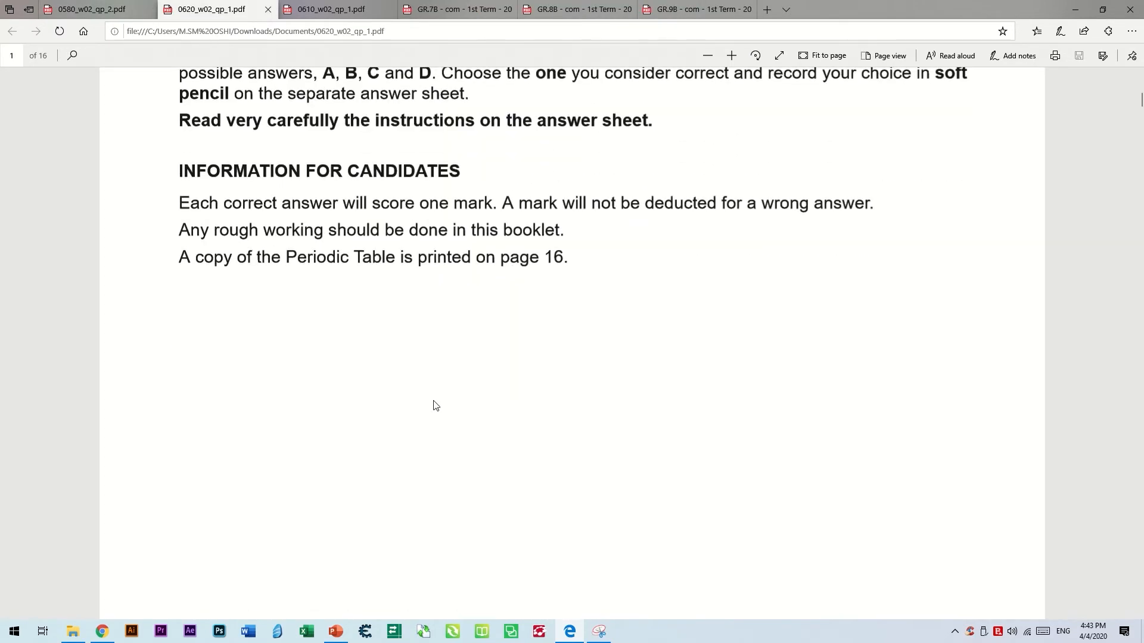
pyautogui.scroll(5, 460, 391)
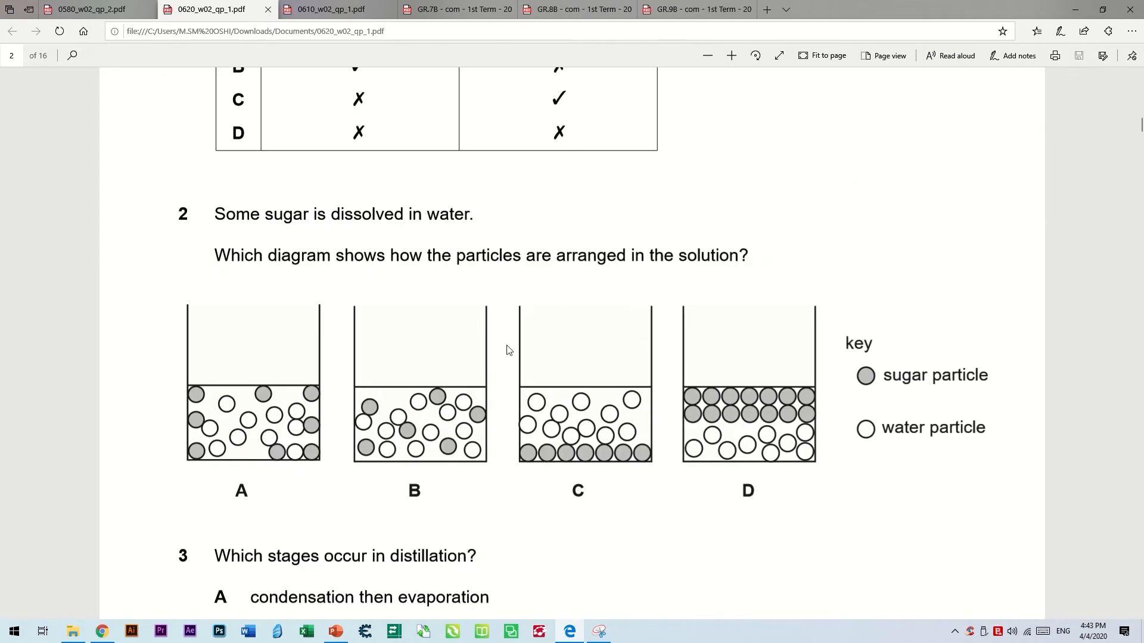
# Look through the mathematics paper 0580_w02_qp_2.pdf up to the fraction and exponent questions on page 3.
pyautogui.hotkey('ctrl', 'shift', 'Tab')
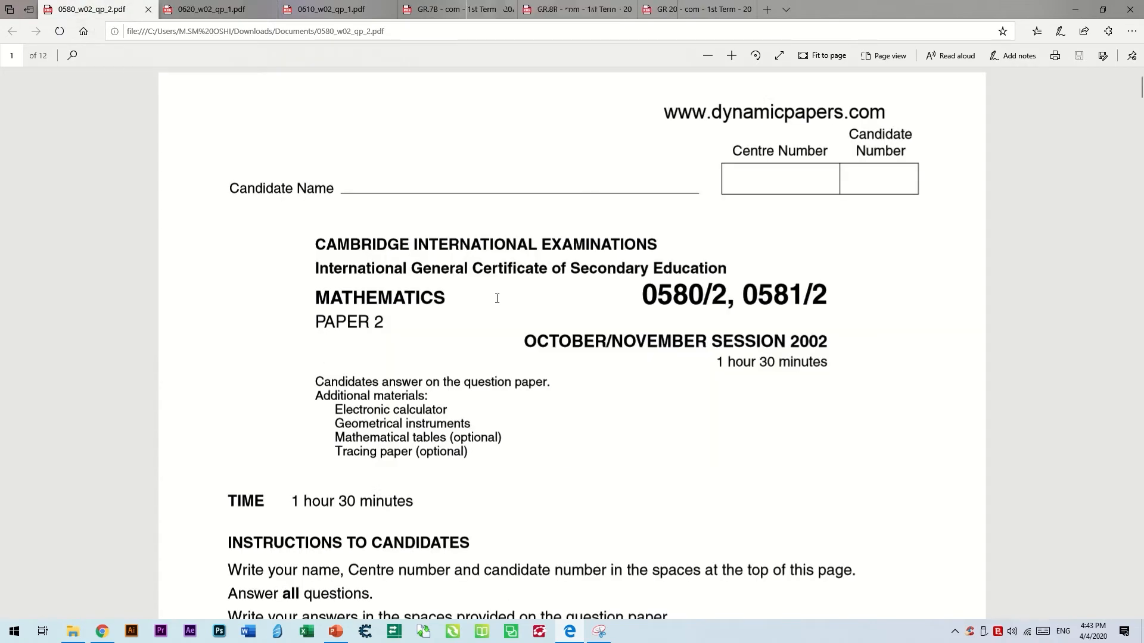
pyautogui.scroll(-15, 501, 337)
pyautogui.scroll(-15, 501, 322)
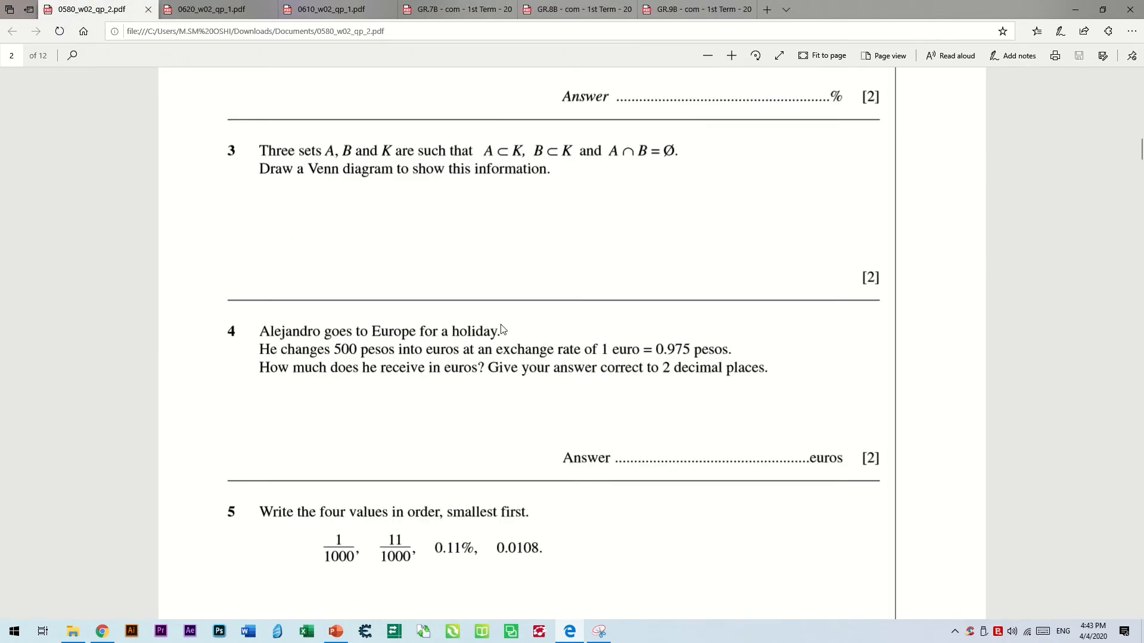
pyautogui.scroll(3, 503, 327)
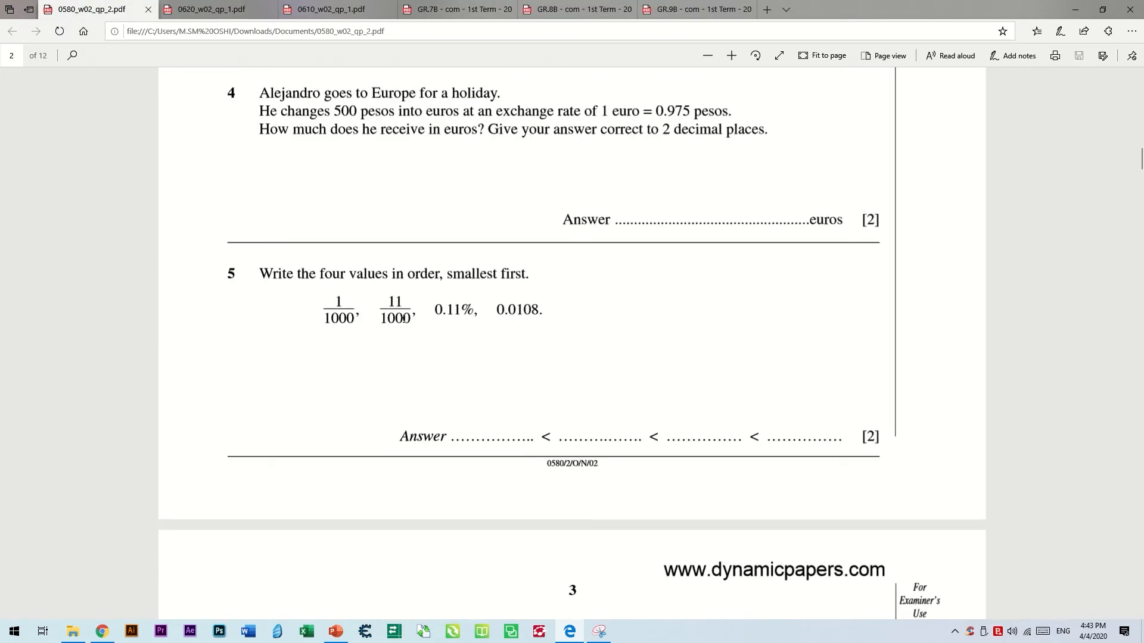
pyautogui.scroll(3, 480, 355)
pyautogui.scroll(-11, 480, 356)
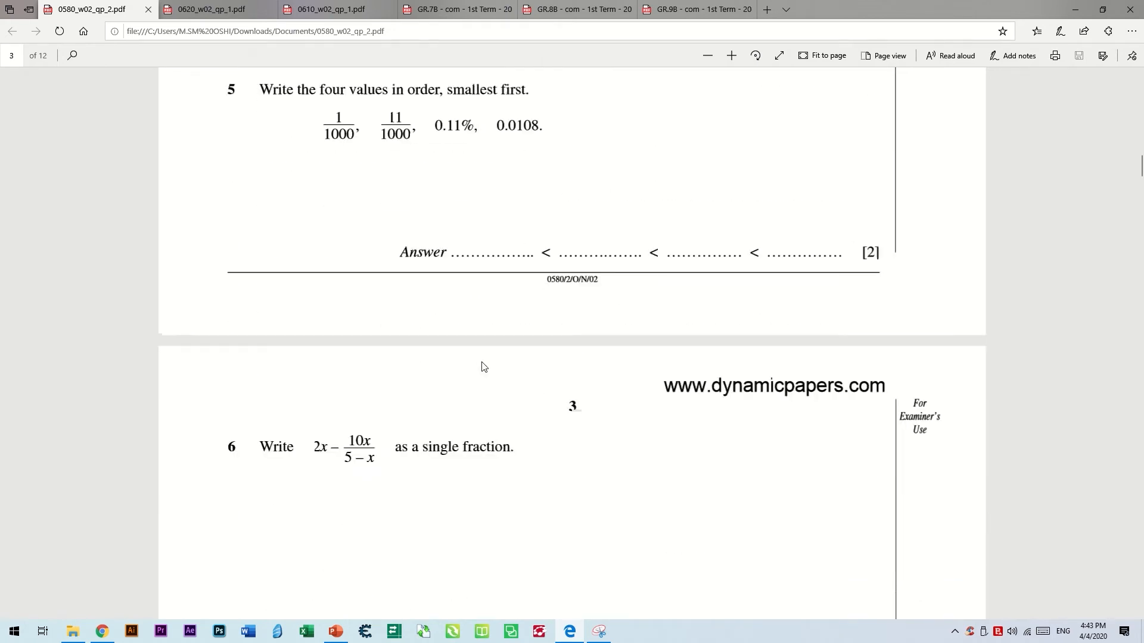
pyautogui.scroll(4, 483, 366)
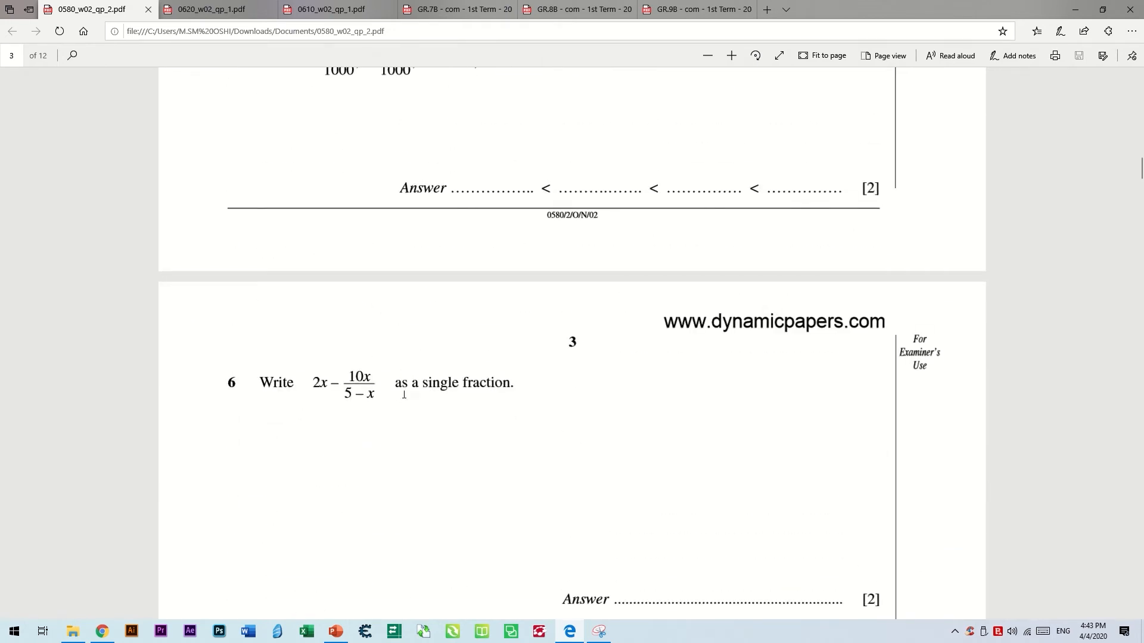
pyautogui.scroll(-9, 417, 391)
pyautogui.scroll(2, 414, 388)
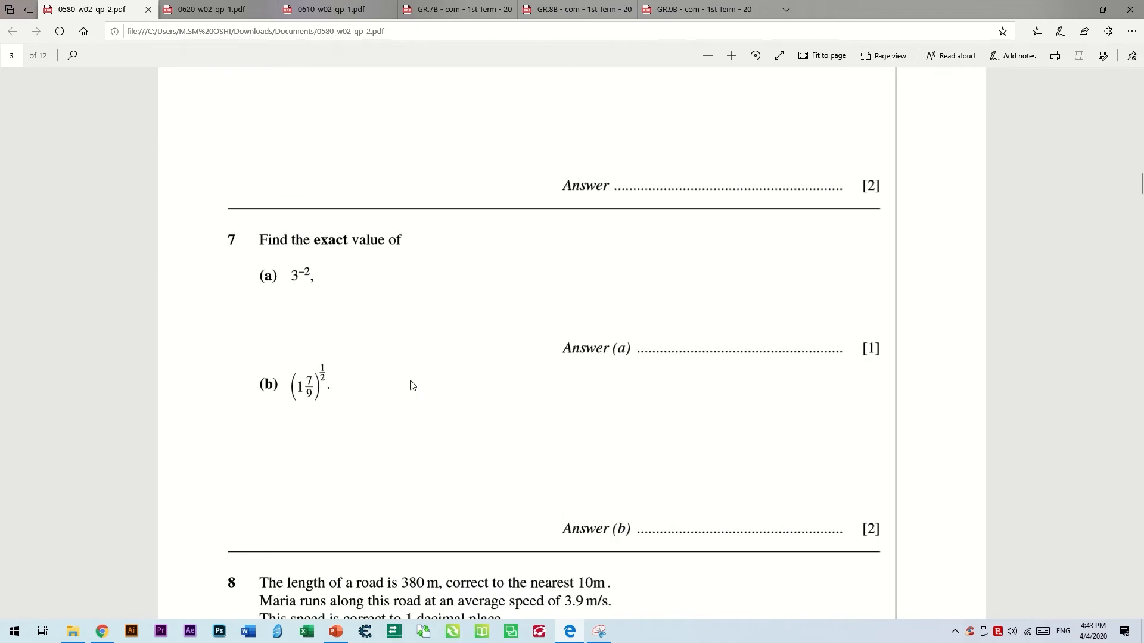
pyautogui.scroll(3, 398, 406)
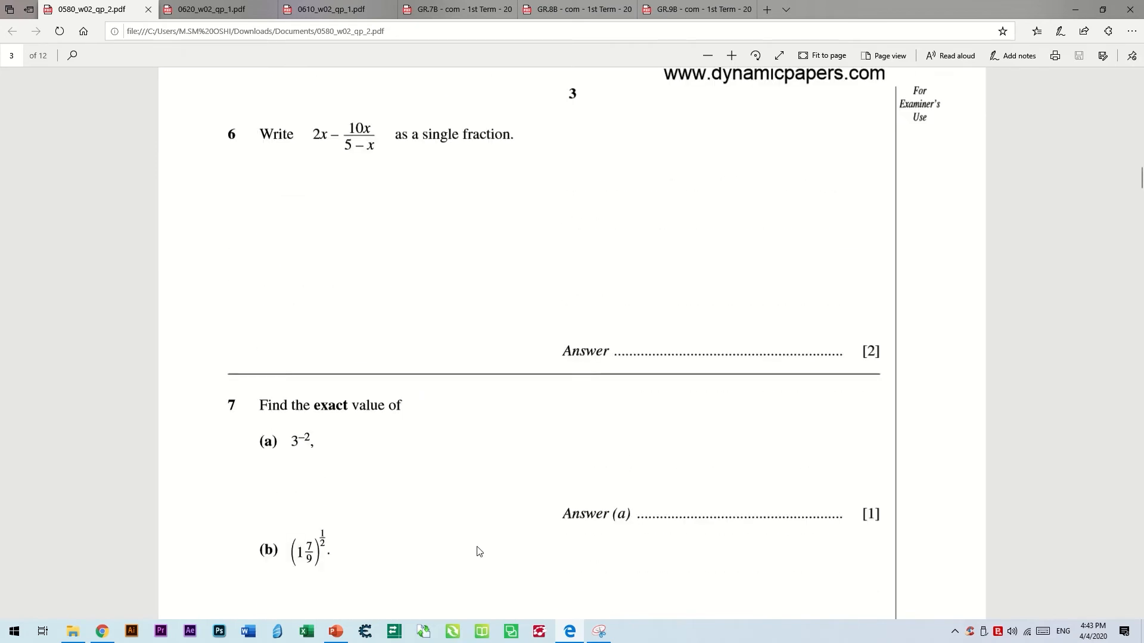
pyautogui.click(600, 633)
pyautogui.moveTo(600, 94); pyautogui.dragTo(466, 220)
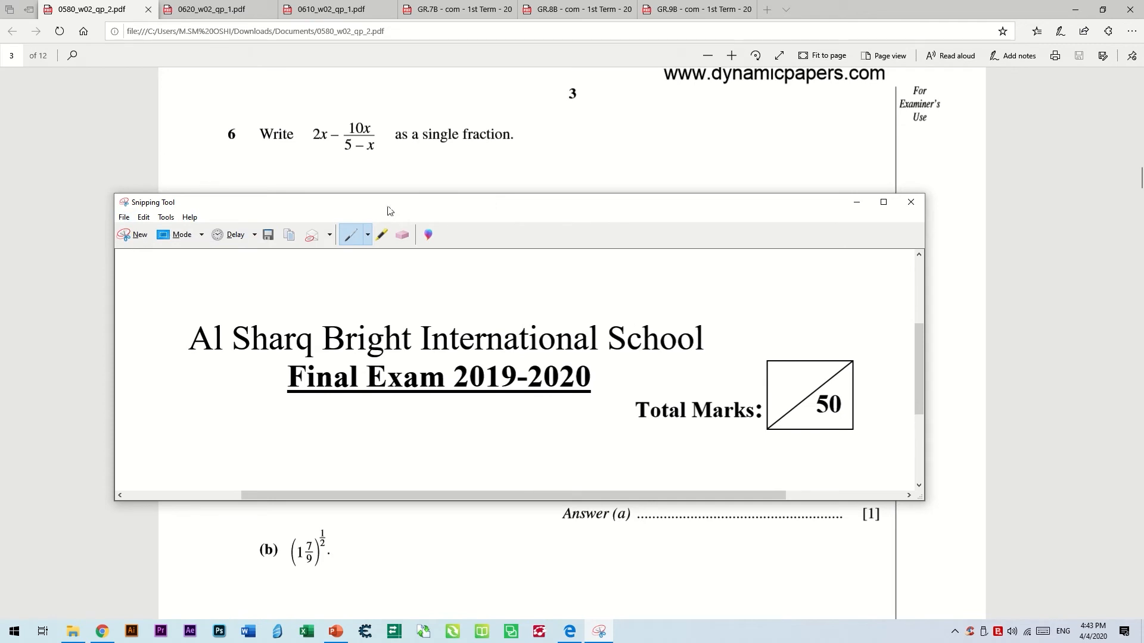
pyautogui.moveTo(387, 211); pyautogui.dragTo(498, 181)
pyautogui.click(1079, 359)
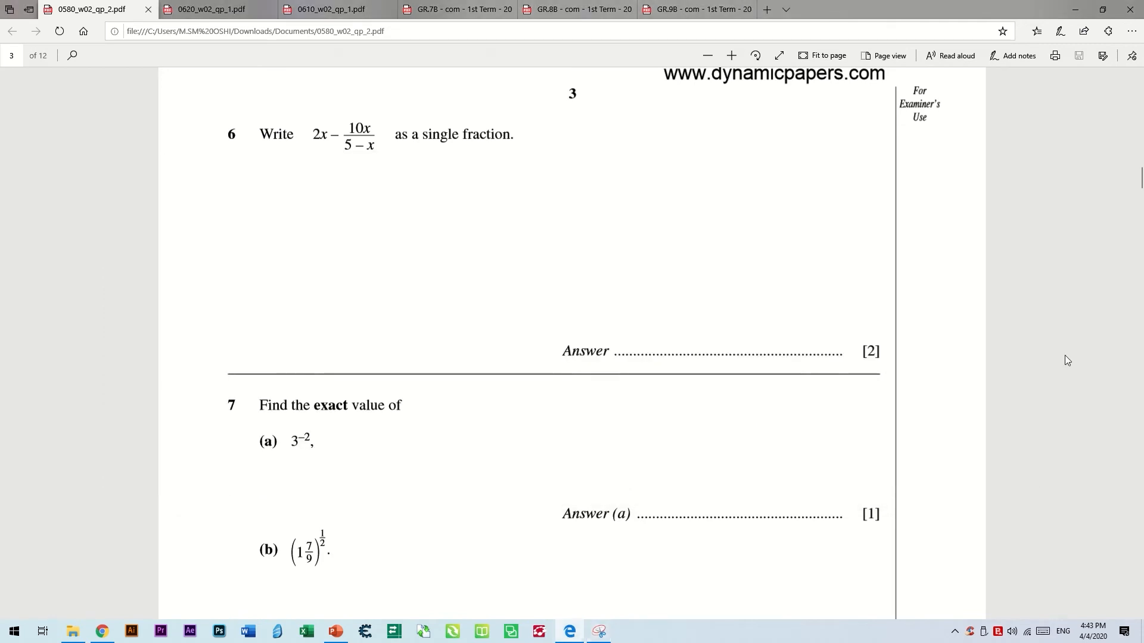
# Find question 7 with the eye diagram on page 5 of 0610_w02_qp_1.pdf and select its introductory sentence.
pyautogui.scroll(2, 656, 321)
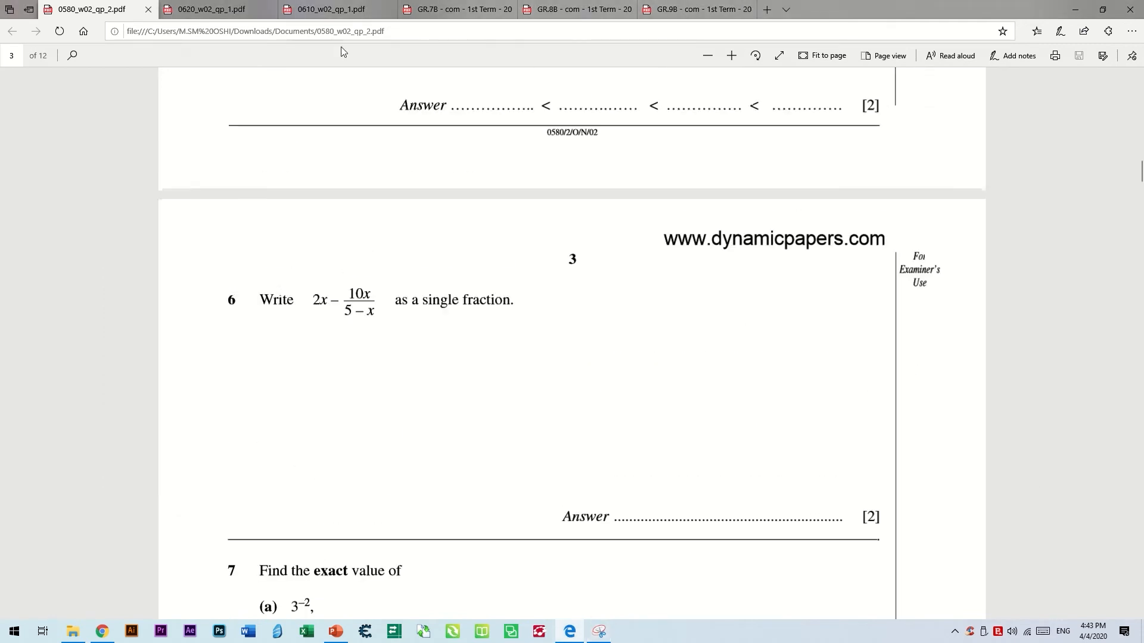
pyautogui.click(332, 9)
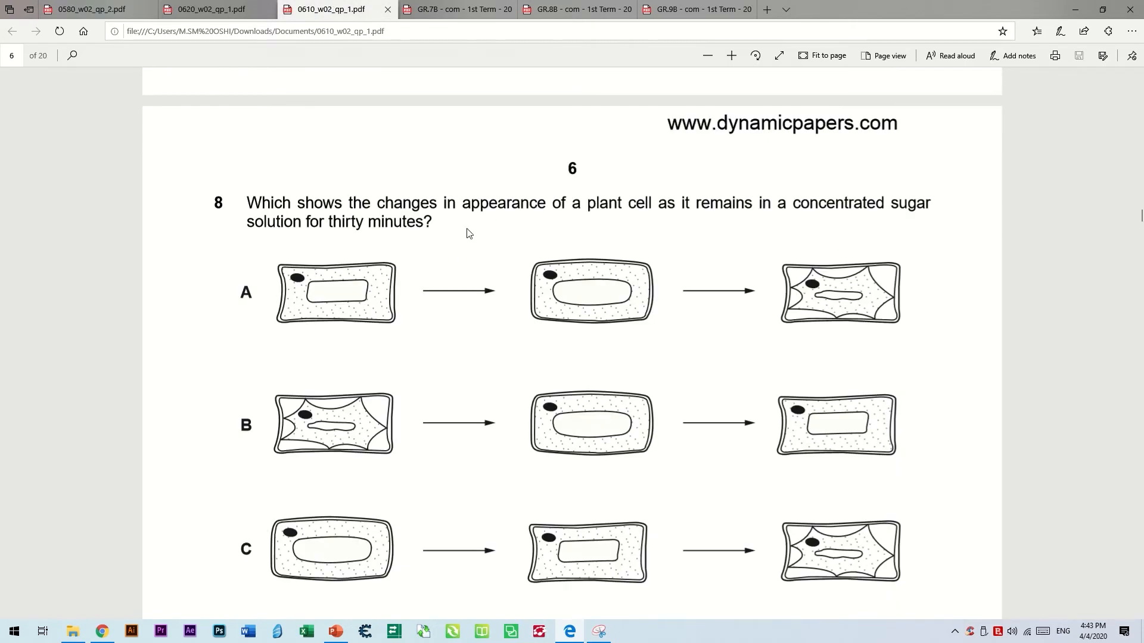
pyautogui.hotkey('ctrl', 'shift', 'Tab')
pyautogui.hotkey('ctrl', 'shift', 'Tab')
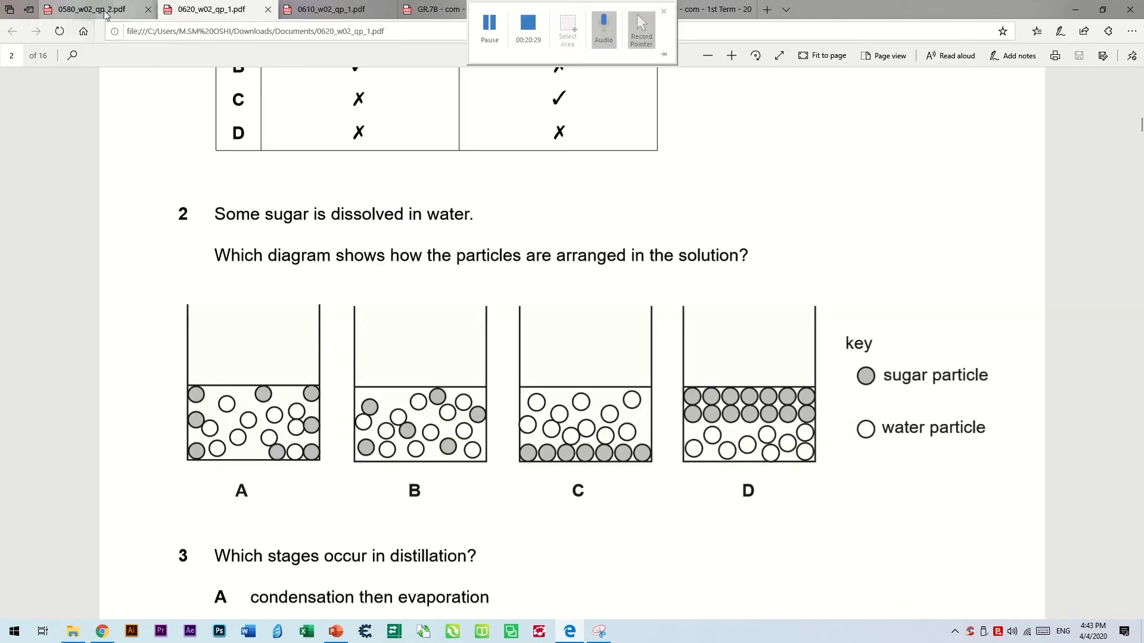
pyautogui.hotkey('ctrl', 'Tab')
pyautogui.hotkey('ctrl', 'Tab')
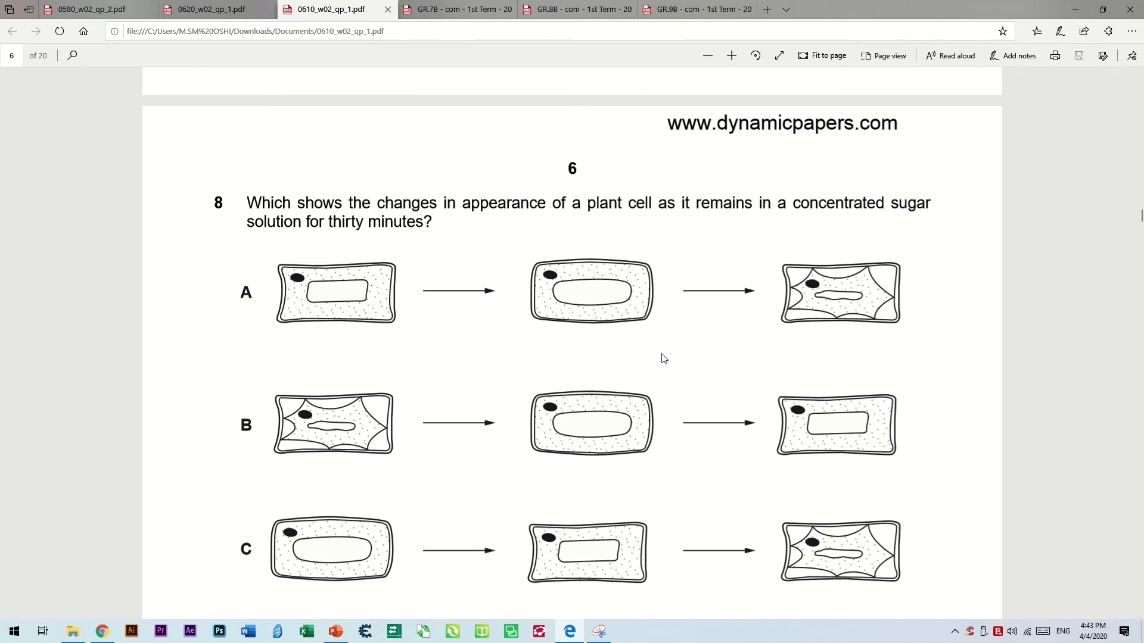
pyautogui.scroll(15, 801, 373)
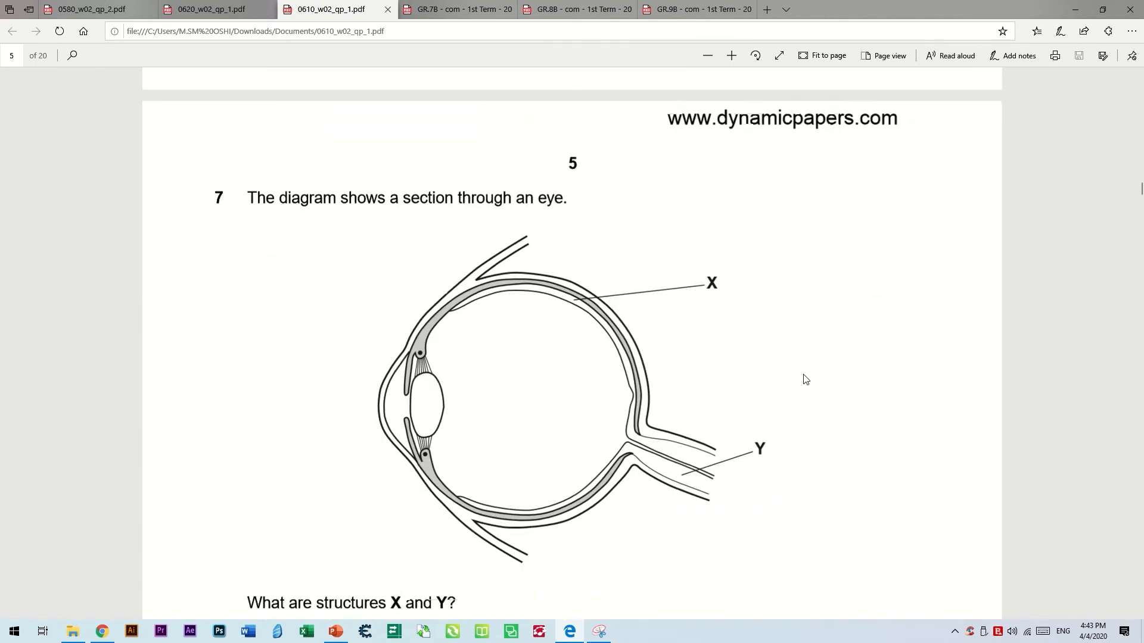
pyautogui.scroll(-1, 806, 379)
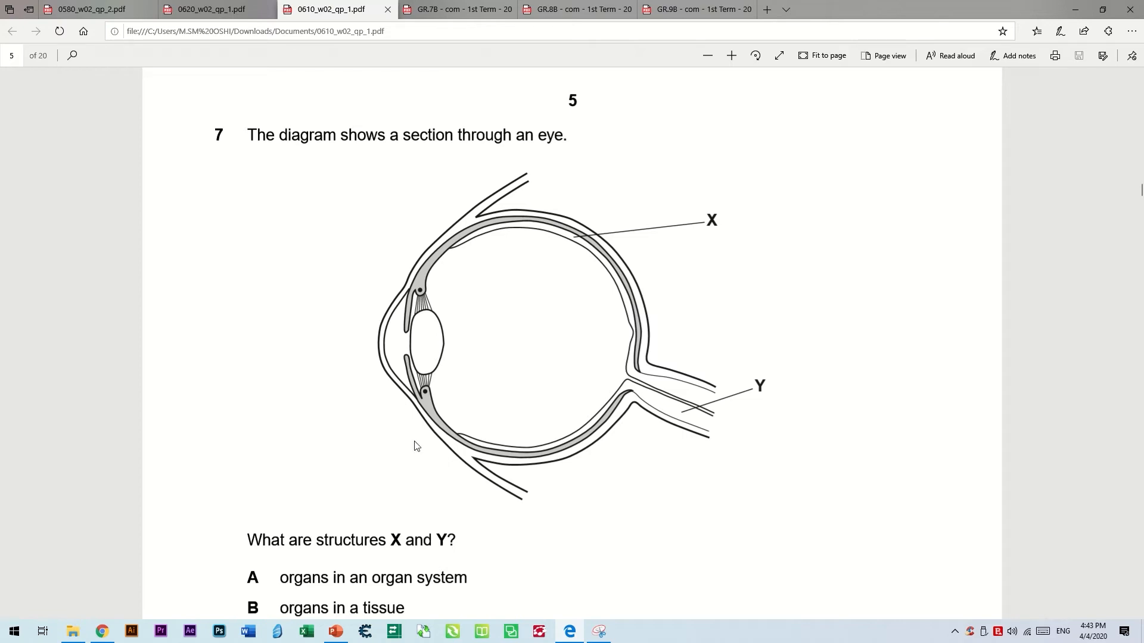
pyautogui.moveTo(249, 135); pyautogui.dragTo(567, 139)
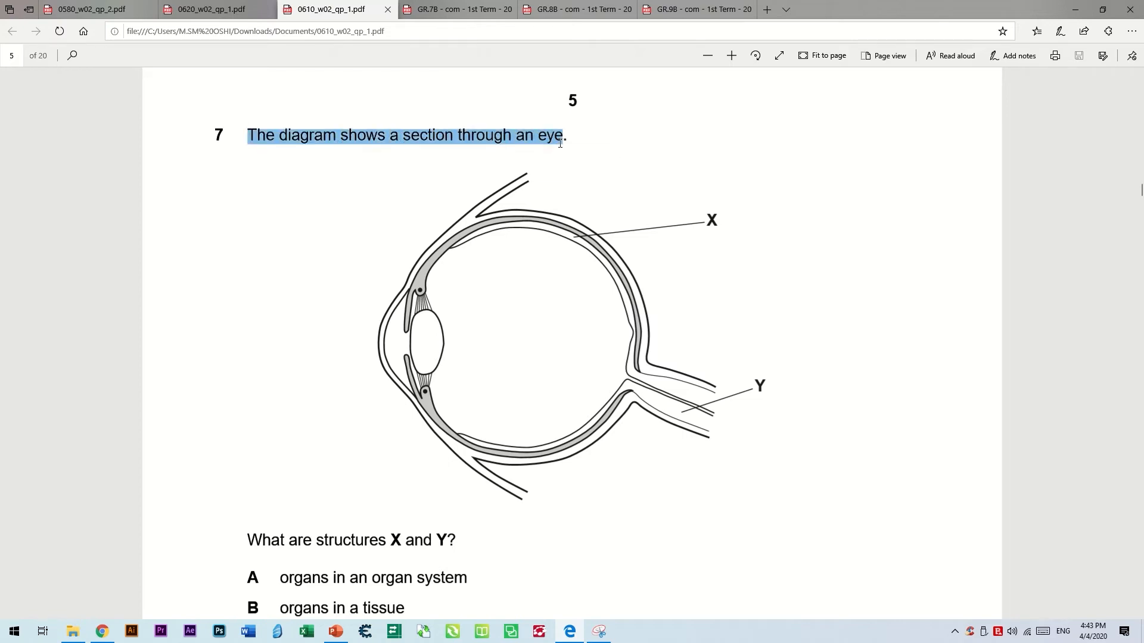
# Title the new section "Answer the following:" by copying the heading from the GR.7B exam PDF, and add a question beneath it.
pyautogui.click(709, 9)
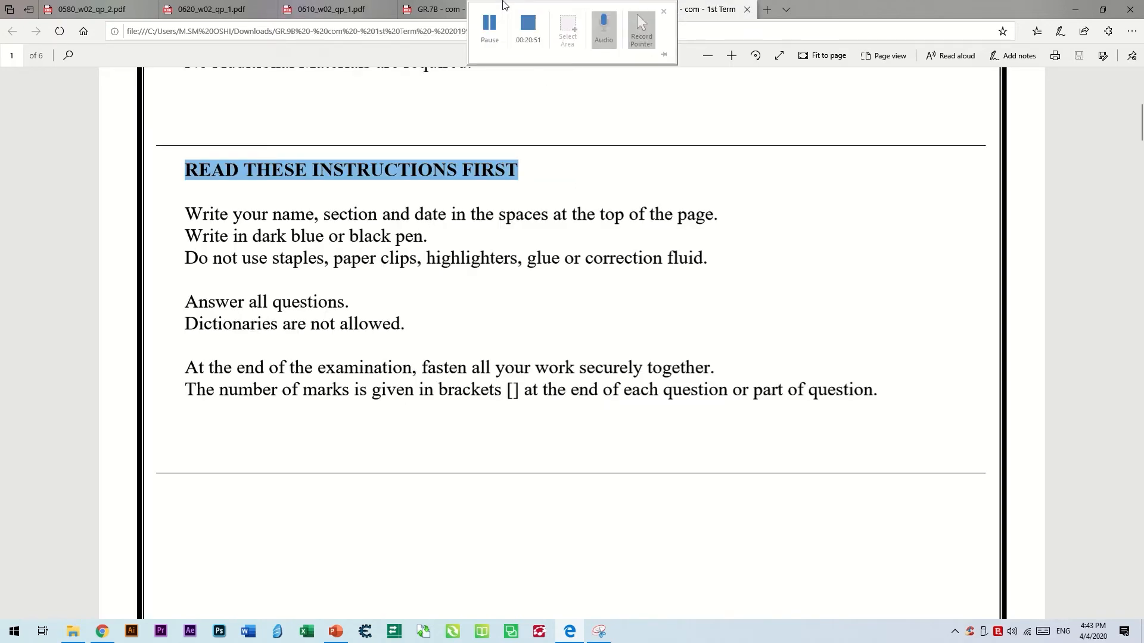
pyautogui.click(446, 10)
pyautogui.moveTo(308, 411); pyautogui.dragTo(472, 414)
pyautogui.hotkey('ctrl', 'c')
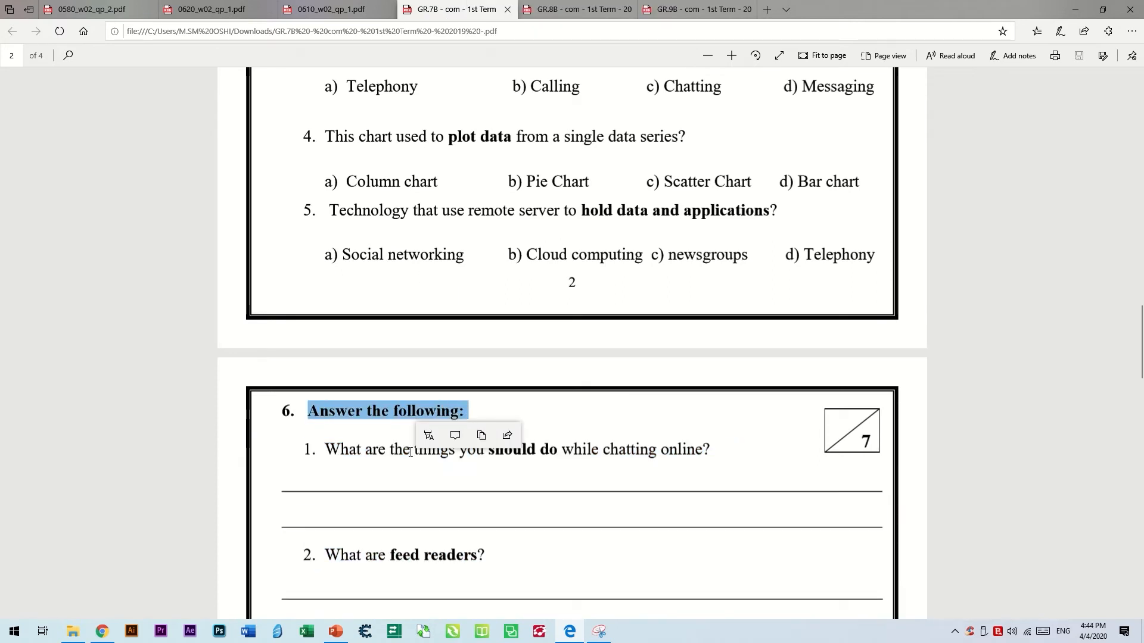
pyautogui.hotkey('alt', 'Tab')
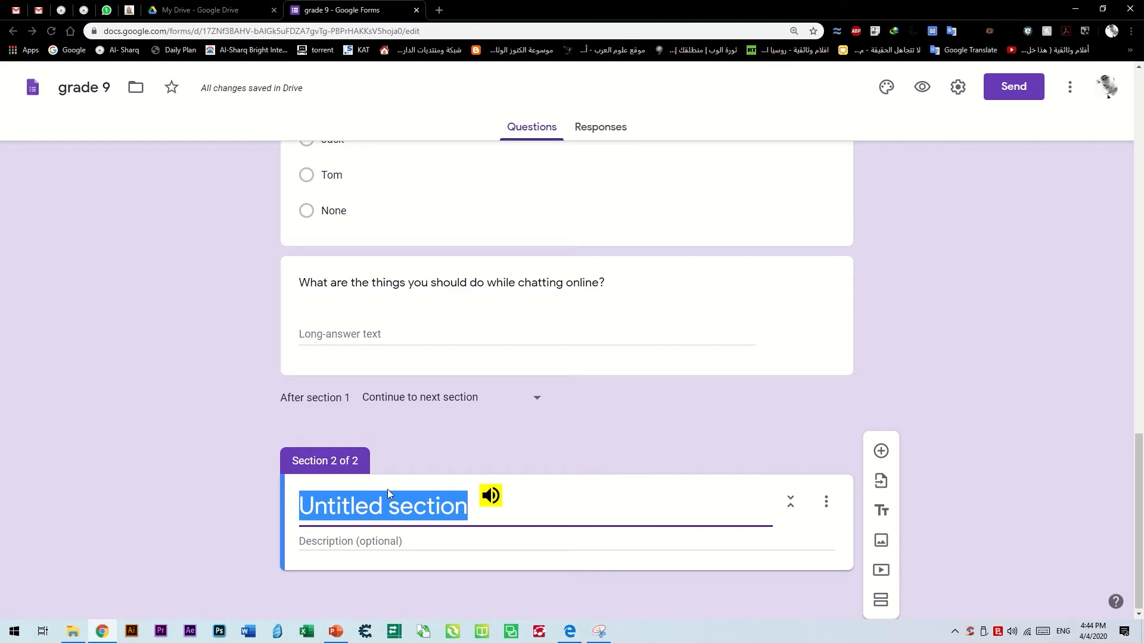
pyautogui.hotkey('ctrl', 'v')
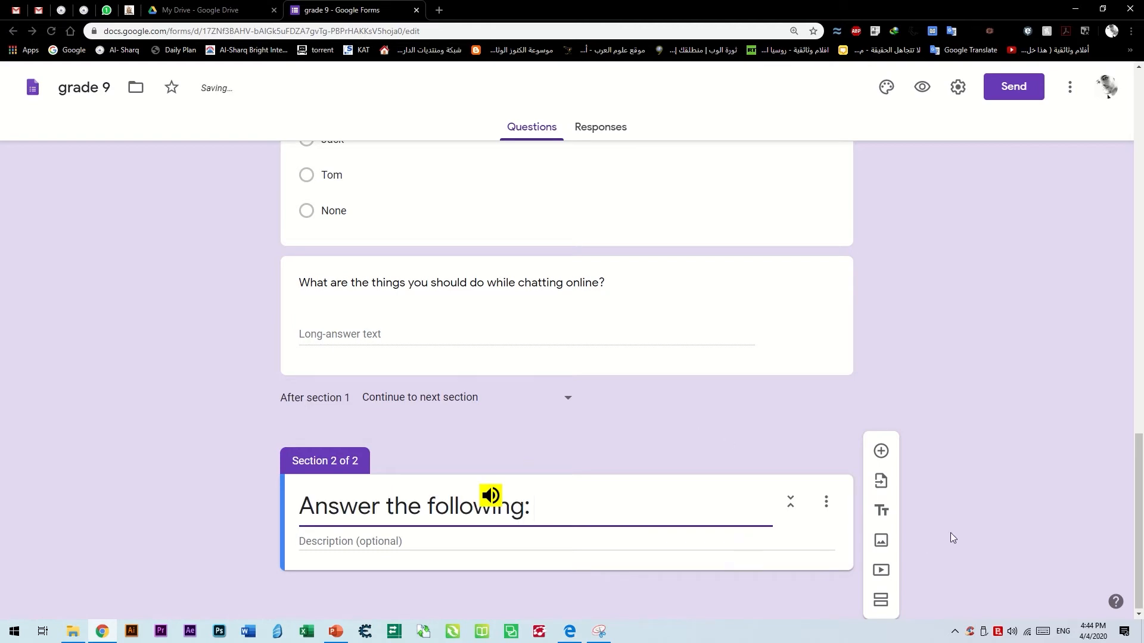
pyautogui.click(881, 451)
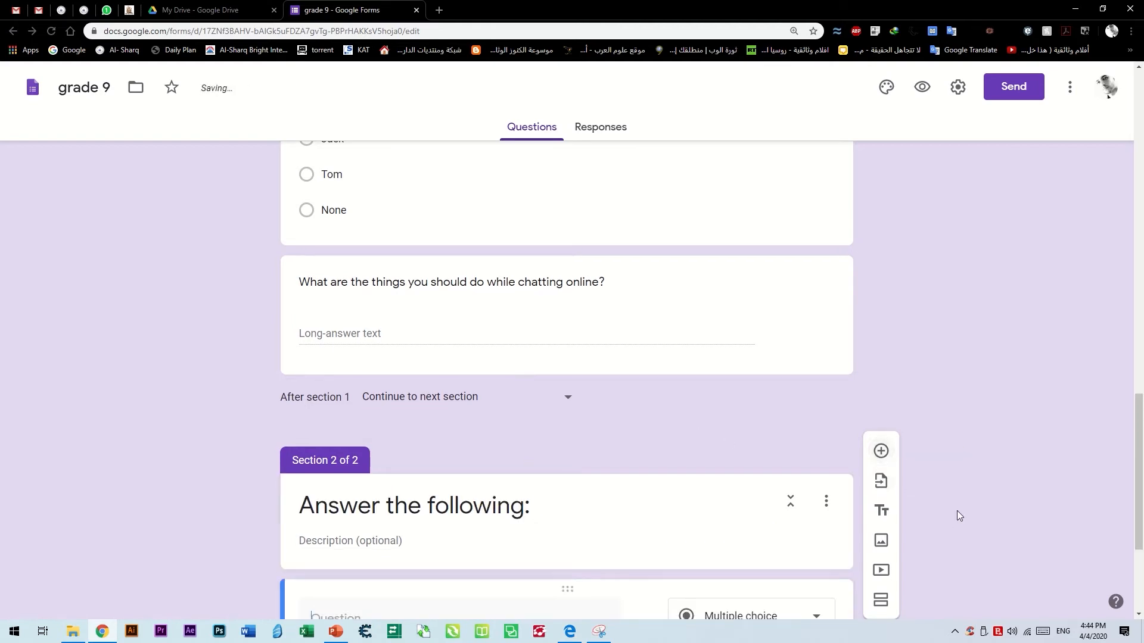
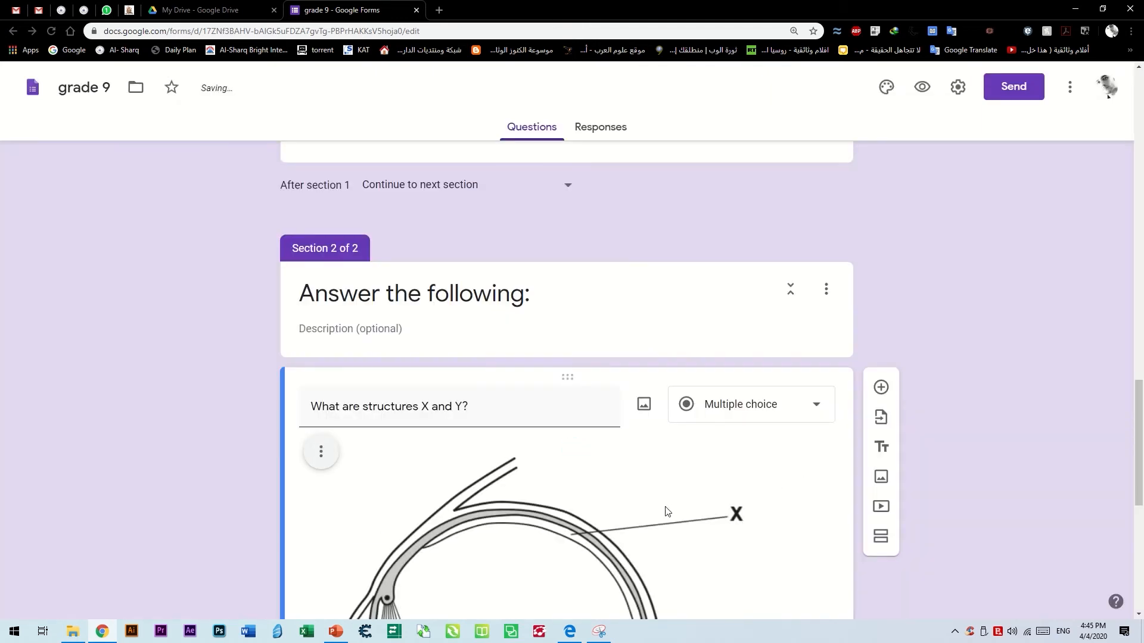
# Shrink the eye diagram in the "What are structures X and Y?" question to a little less than half its width.
pyautogui.scroll(-4, 673, 483)
pyautogui.click(548, 426)
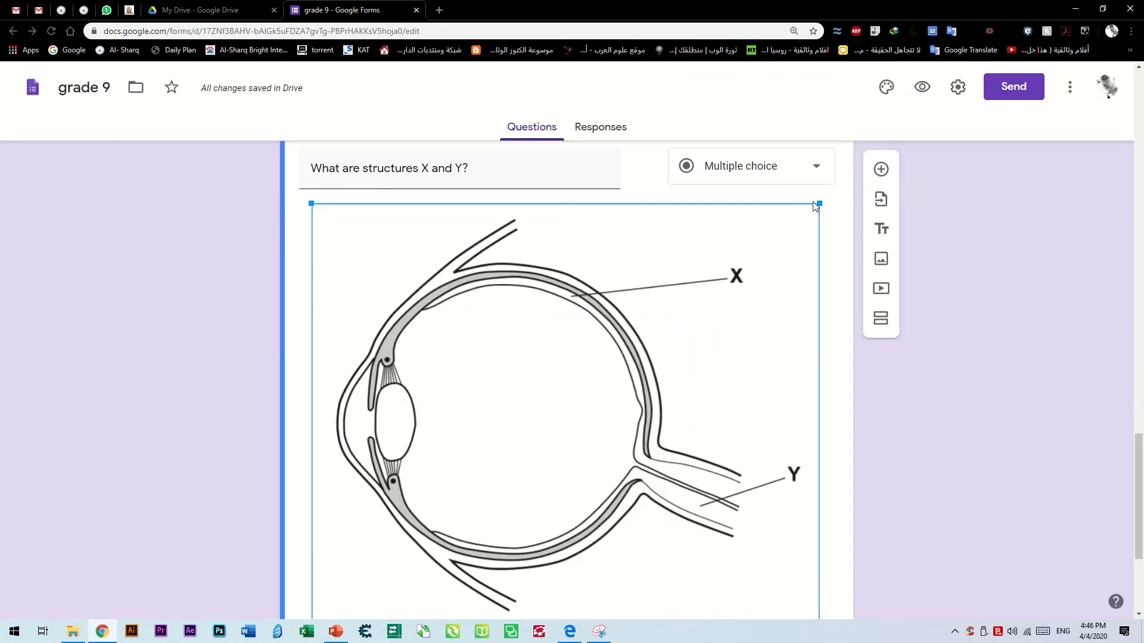
pyautogui.moveTo(819, 202); pyautogui.dragTo(620, 369)
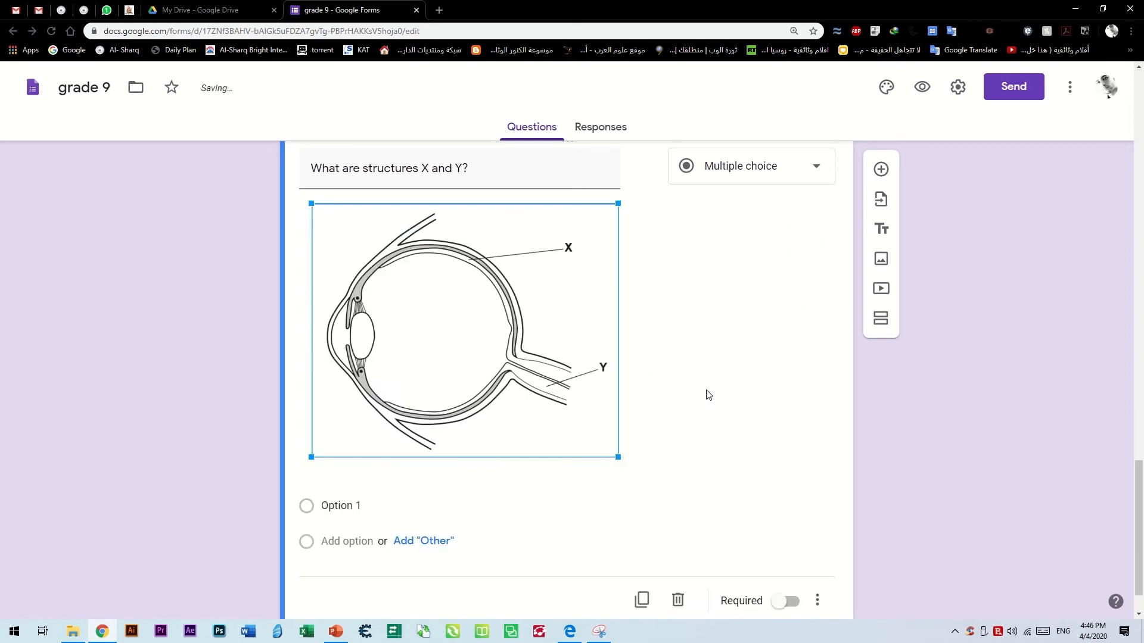
pyautogui.scroll(1, 535, 402)
pyautogui.moveTo(618, 462); pyautogui.dragTo(537, 396)
pyautogui.scroll(4, 650, 410)
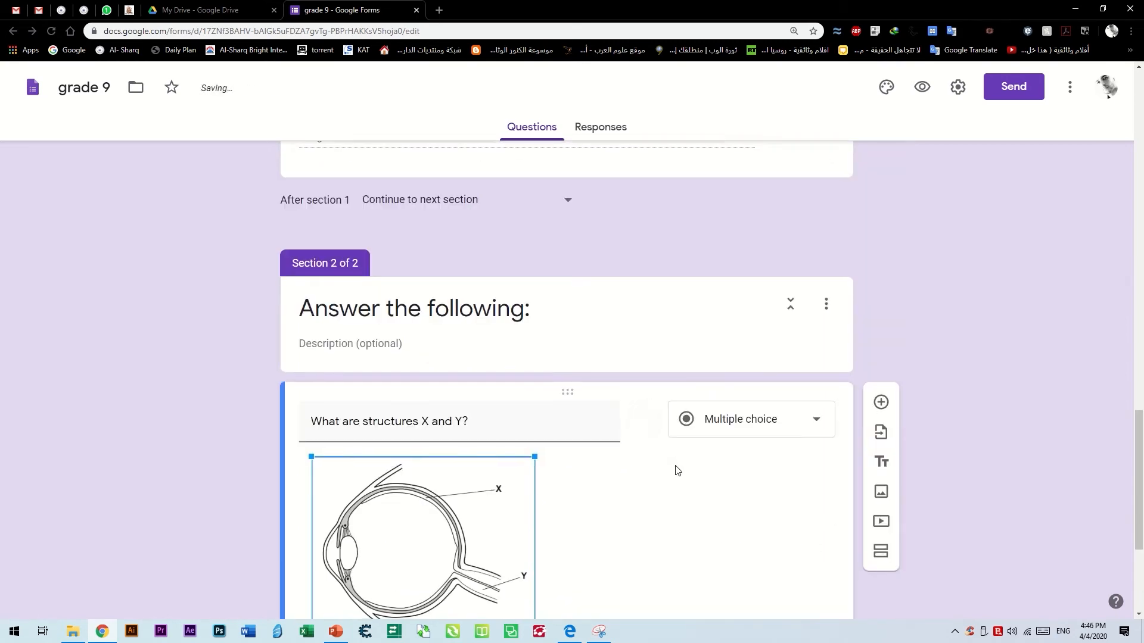
pyautogui.scroll(-3, 685, 453)
pyautogui.scroll(1, 718, 423)
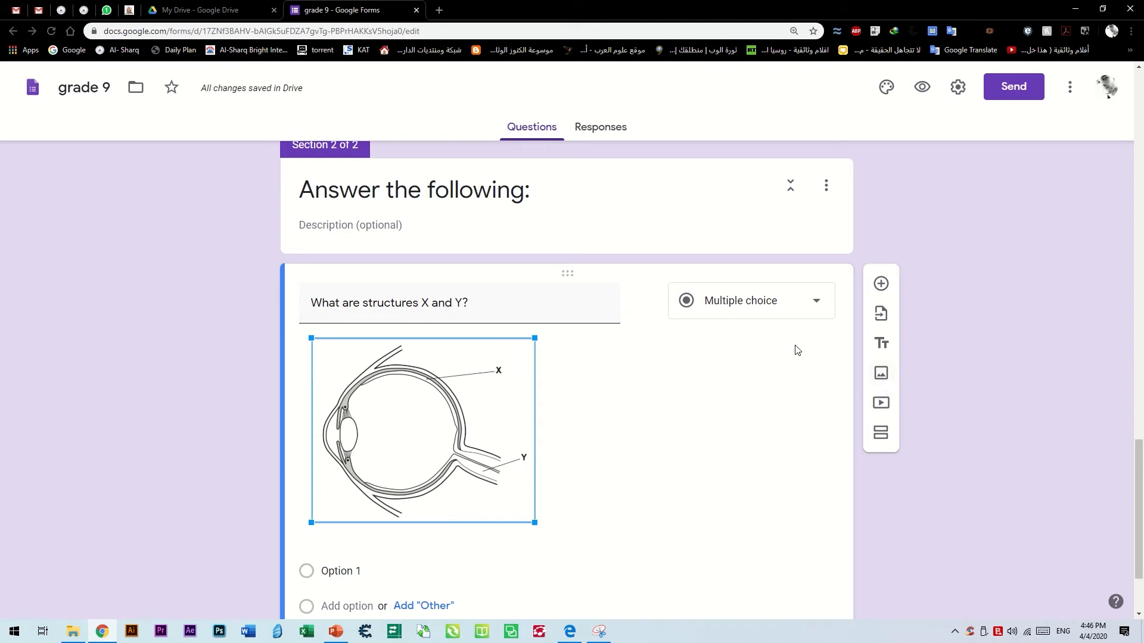
pyautogui.moveTo(594, 295)
pyautogui.scroll(-2, 646, 299)
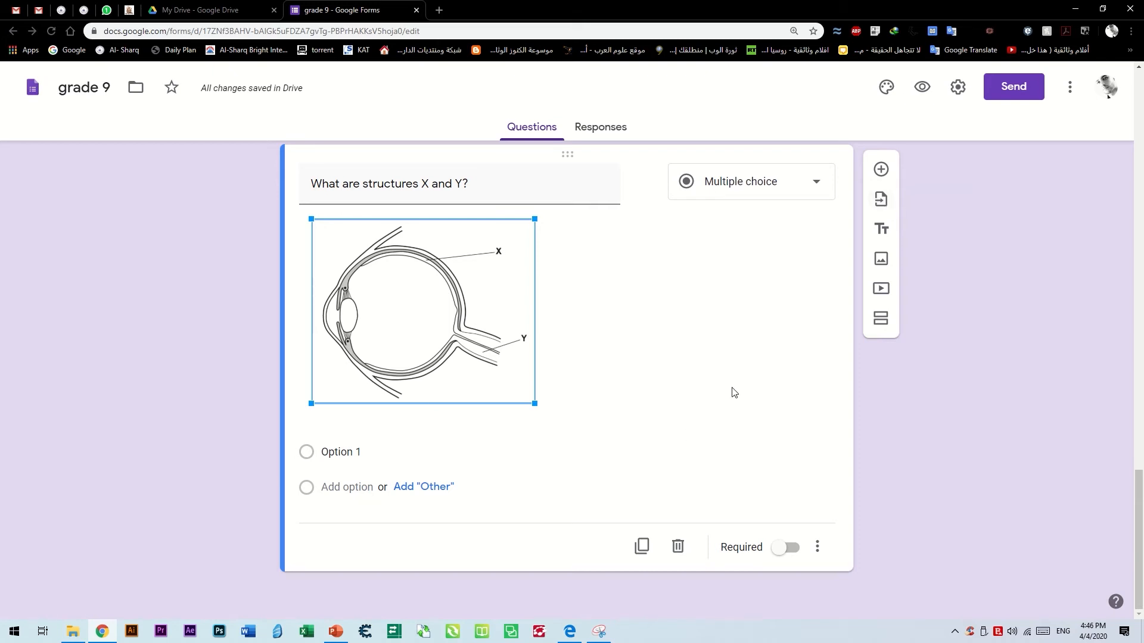
# Set the first option of the eye question to "organs in an organ system", copied from answer A in 0610_w02_qp_1.pdf.
pyautogui.scroll(3, 715, 405)
pyautogui.click(599, 632)
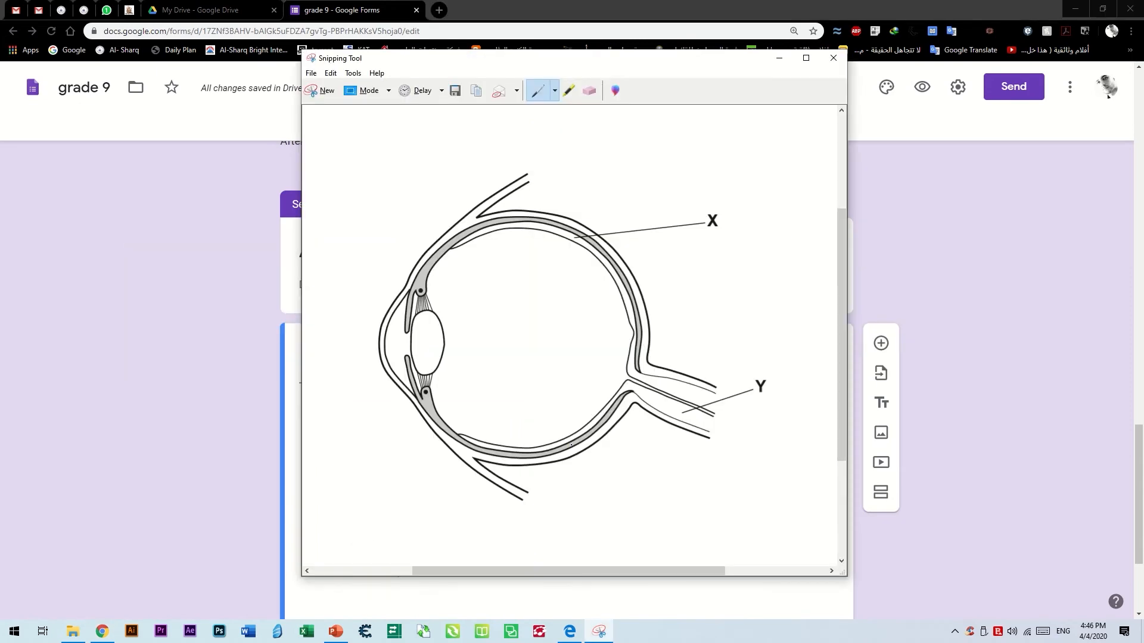
pyautogui.click(569, 631)
pyautogui.scroll(-5, 382, 328)
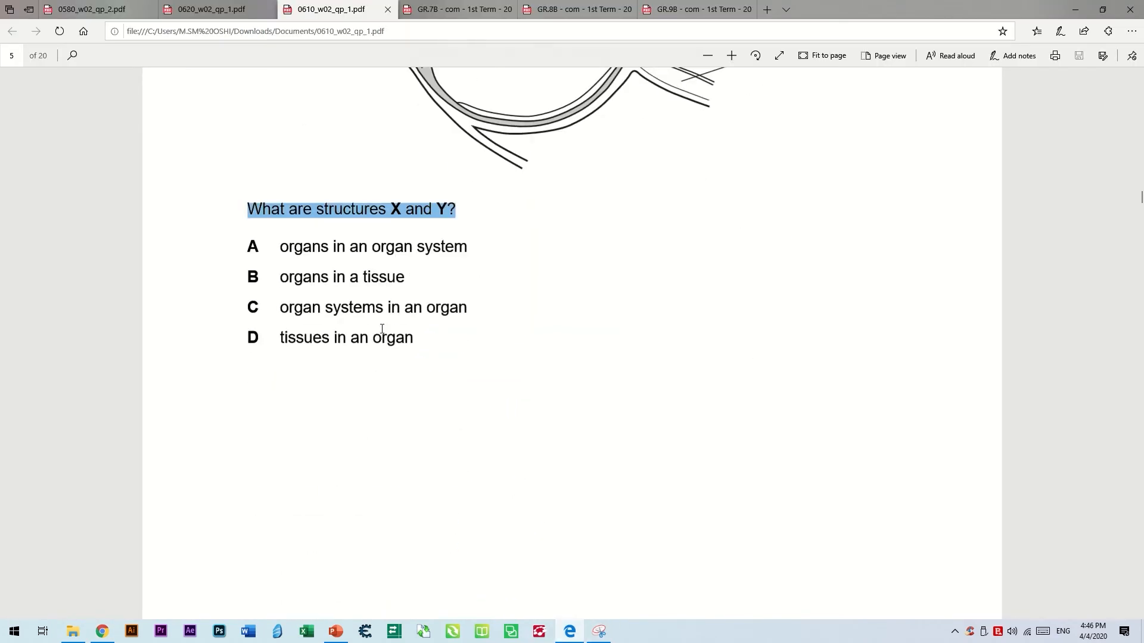
pyautogui.moveTo(280, 248); pyautogui.dragTo(468, 249)
pyautogui.hotkey('ctrl', 'c')
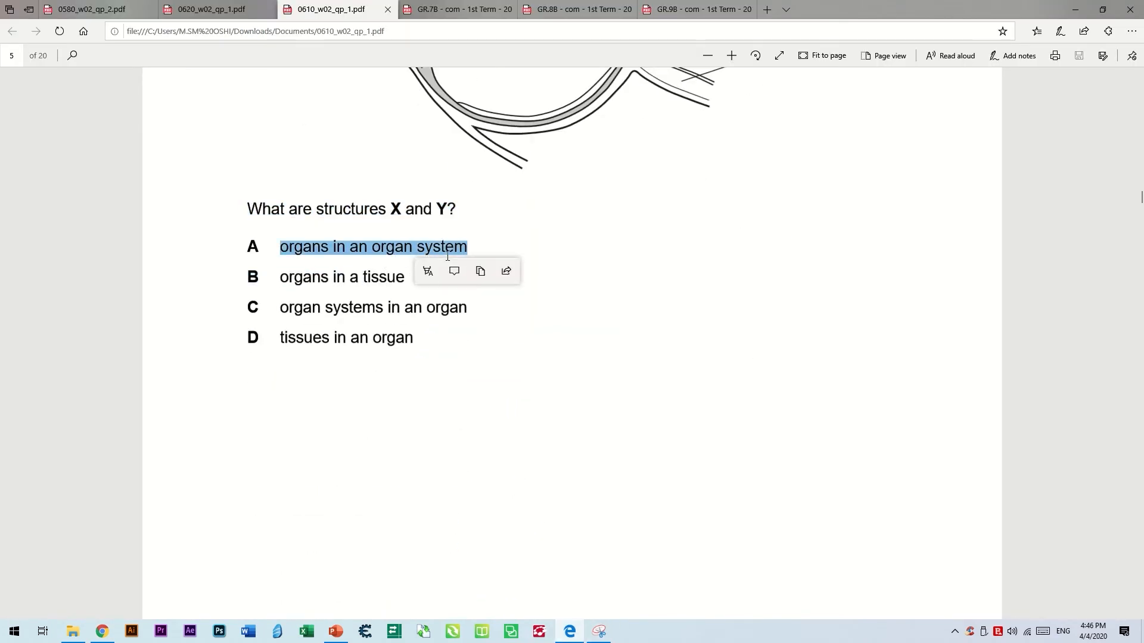
pyautogui.hotkey('alt', 'Tab')
pyautogui.click(102, 632)
pyautogui.scroll(-3, 465, 531)
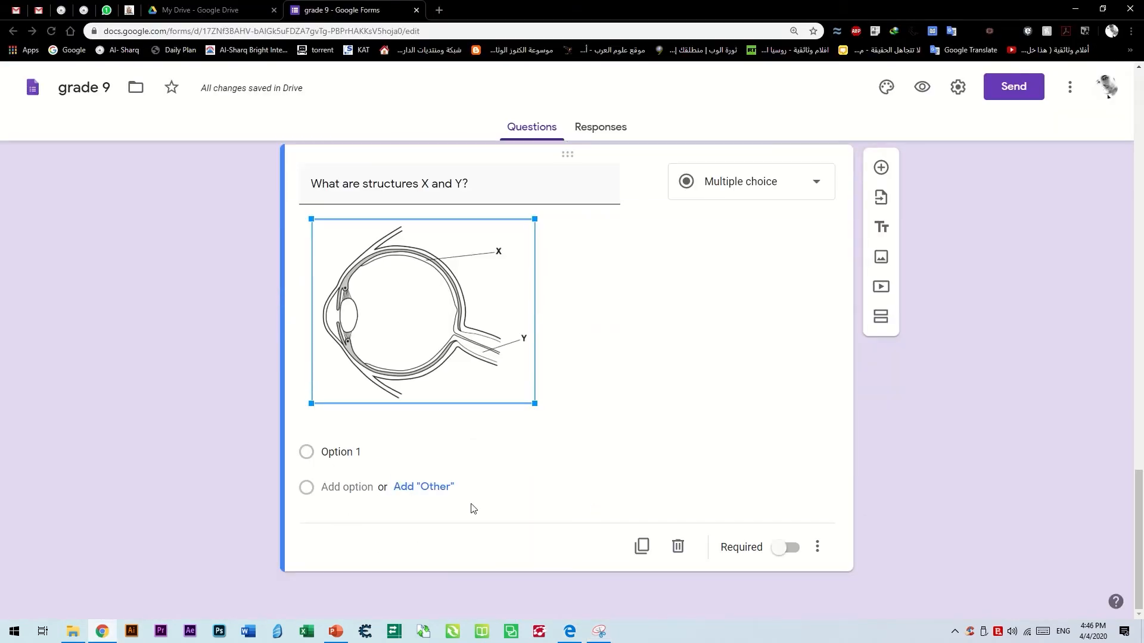
pyautogui.click(350, 453)
pyautogui.hotkey('ctrl', 'v')
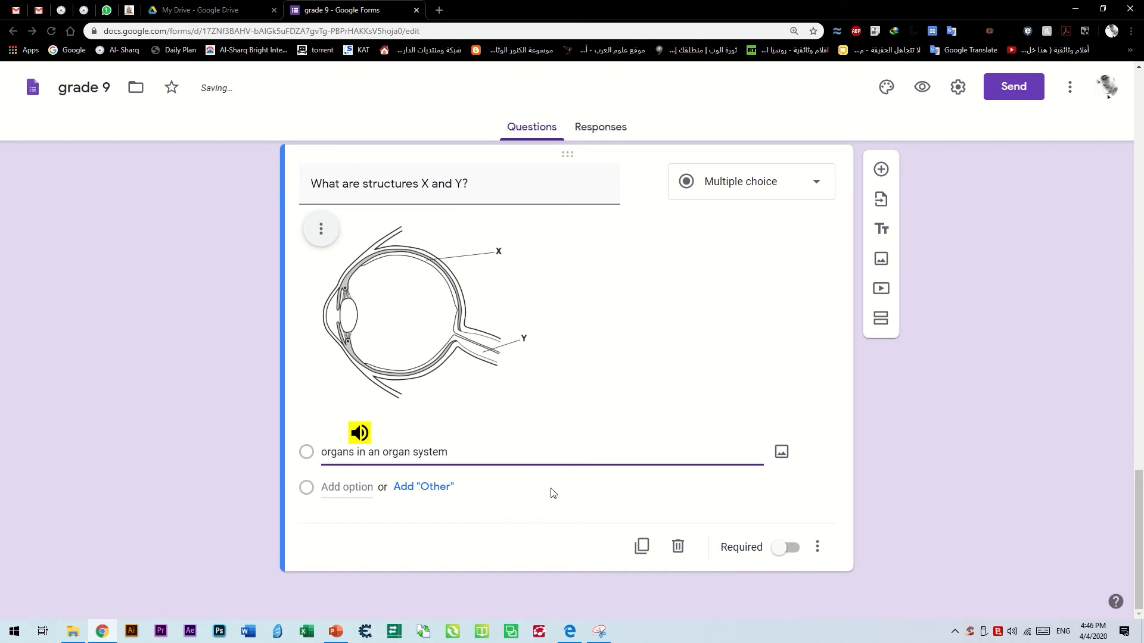
# Add a second option "organs in a tissue" to the eye question, copied from answer B in the PDF.
pyautogui.hotkey('alt', 'Tab')
pyautogui.click(569, 632)
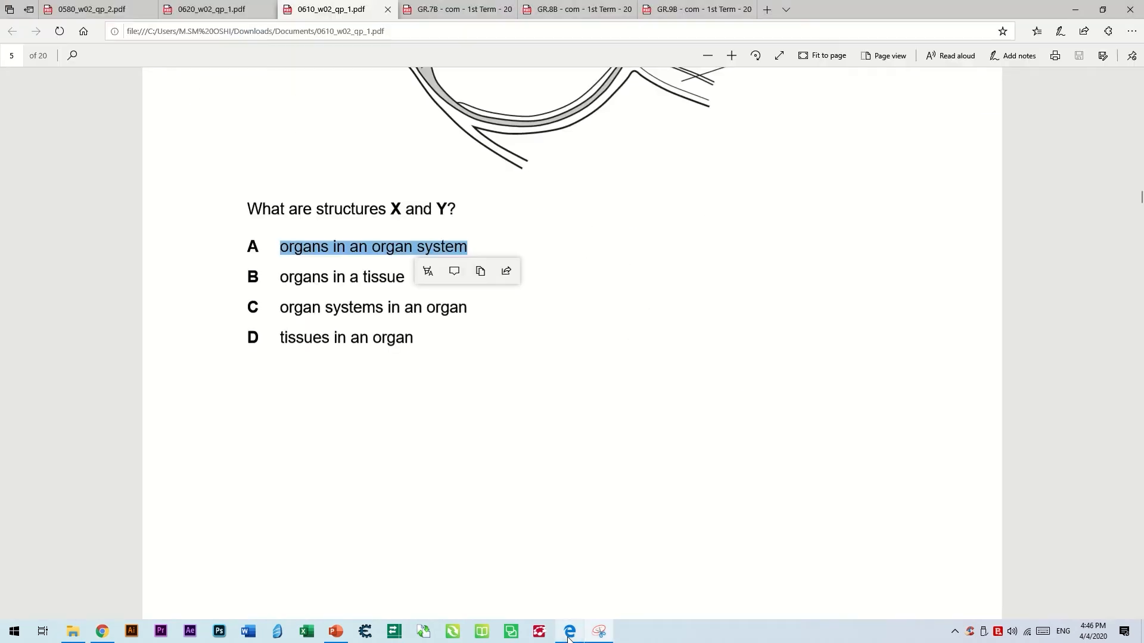
pyautogui.click(290, 283)
pyautogui.moveTo(290, 283); pyautogui.dragTo(371, 280)
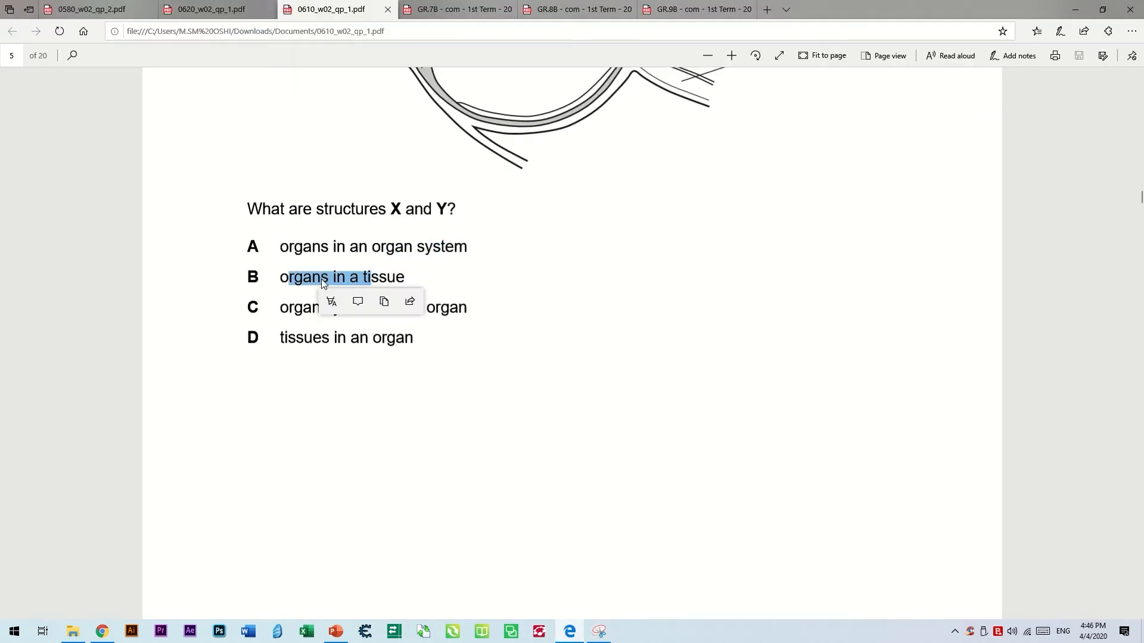
pyautogui.moveTo(283, 278); pyautogui.dragTo(389, 290)
pyautogui.hotkey('ctrl', 'c')
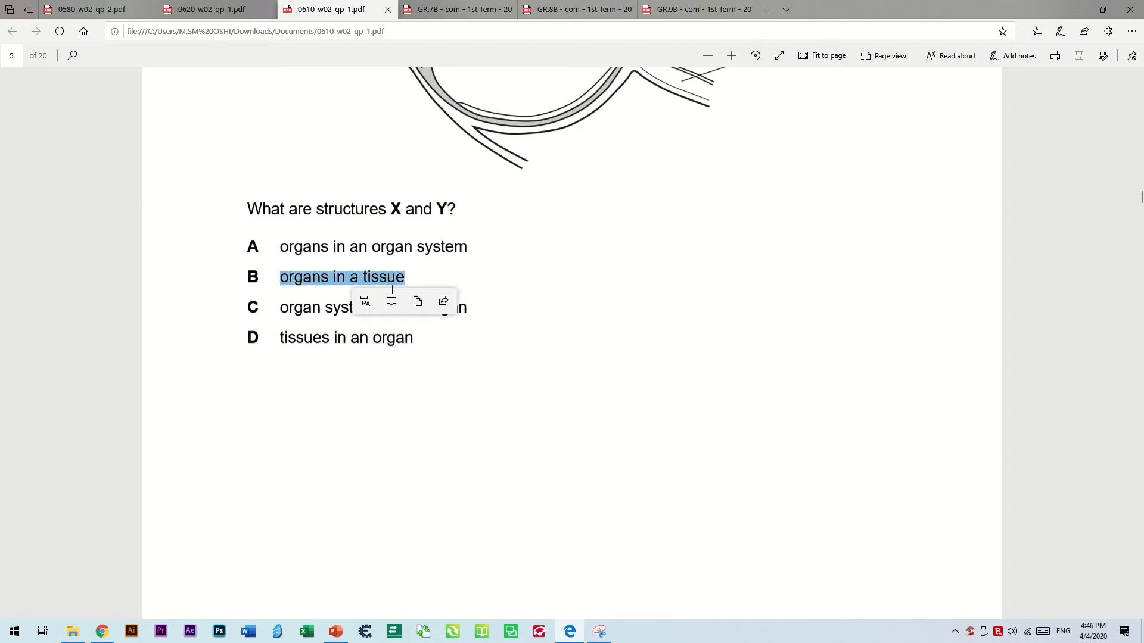
pyautogui.hotkey('alt', 'Tab')
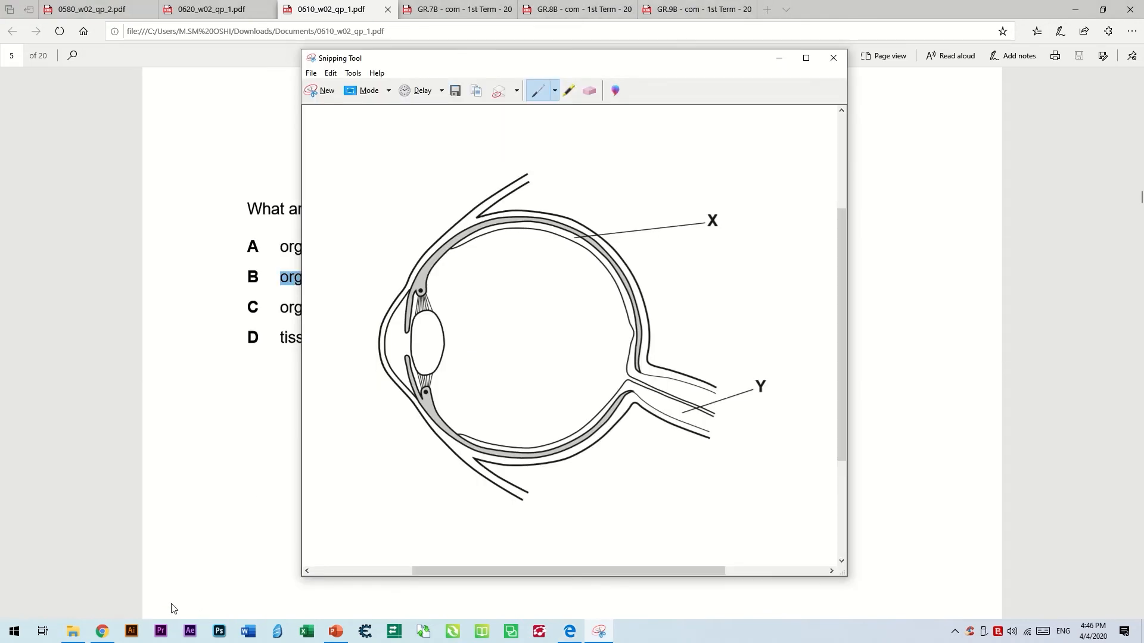
pyautogui.click(102, 631)
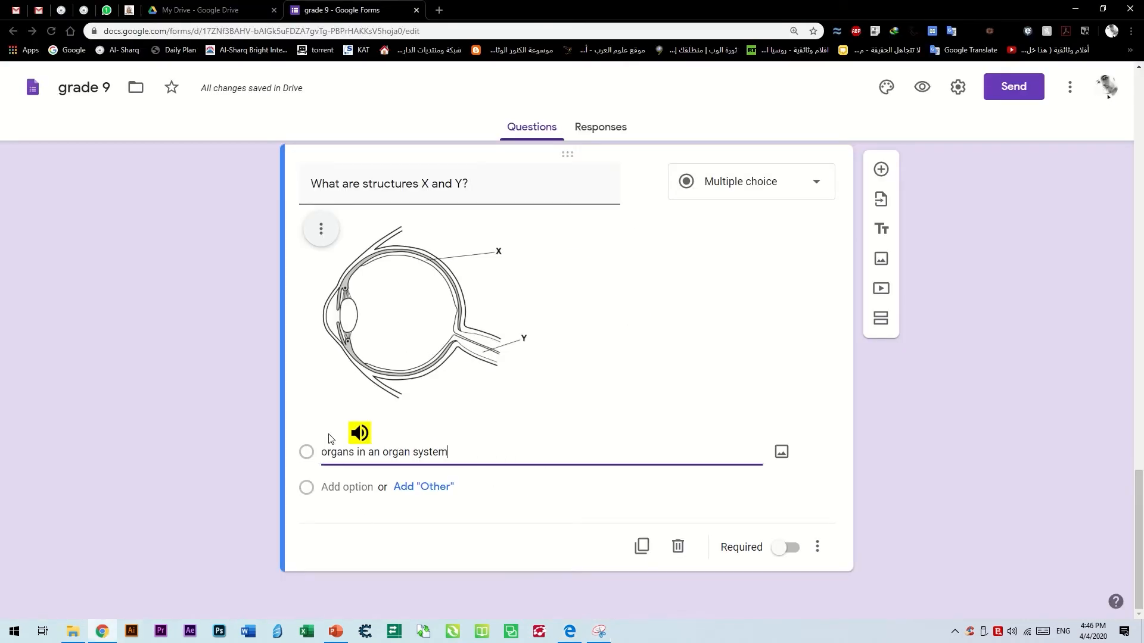
pyautogui.click(346, 489)
pyautogui.hotkey('ctrl', 'v')
pyautogui.click(907, 458)
pyautogui.scroll(3, 870, 456)
pyautogui.scroll(-3, 927, 463)
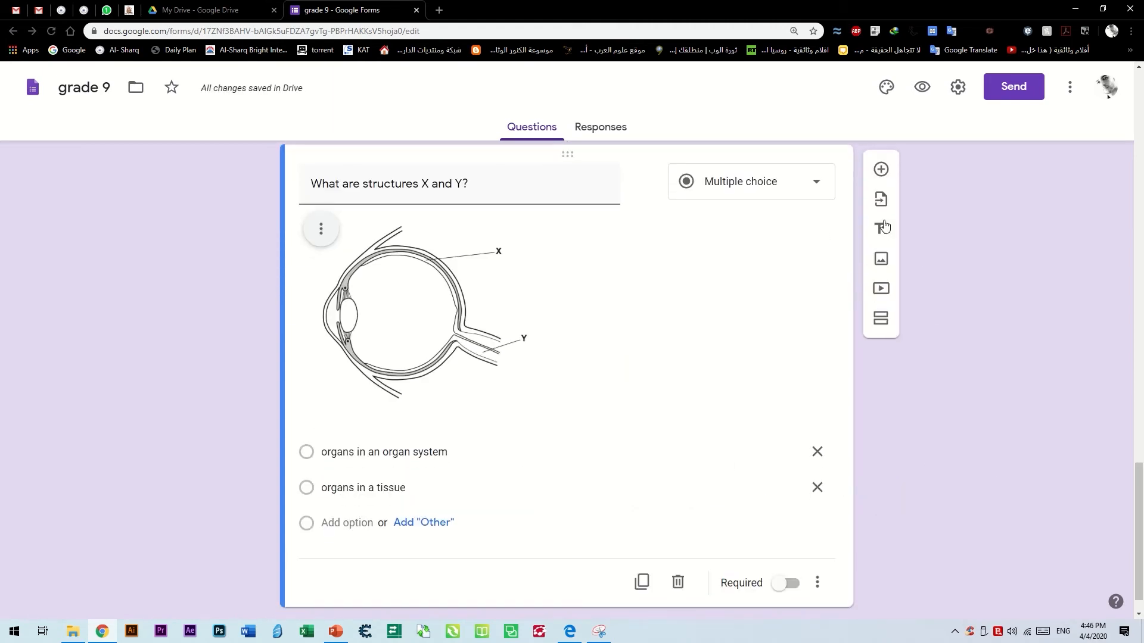
# Preview the form and try to continue past page 1 with the required name question left empty.
pyautogui.click(922, 87)
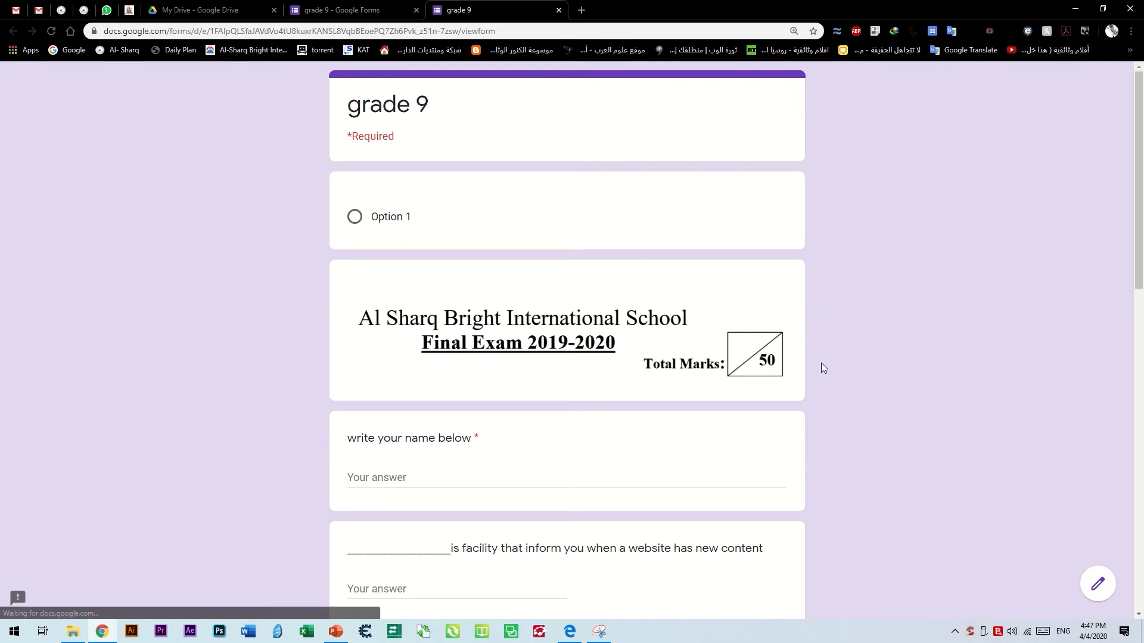
pyautogui.scroll(-5, 557, 447)
pyautogui.scroll(3, 552, 230)
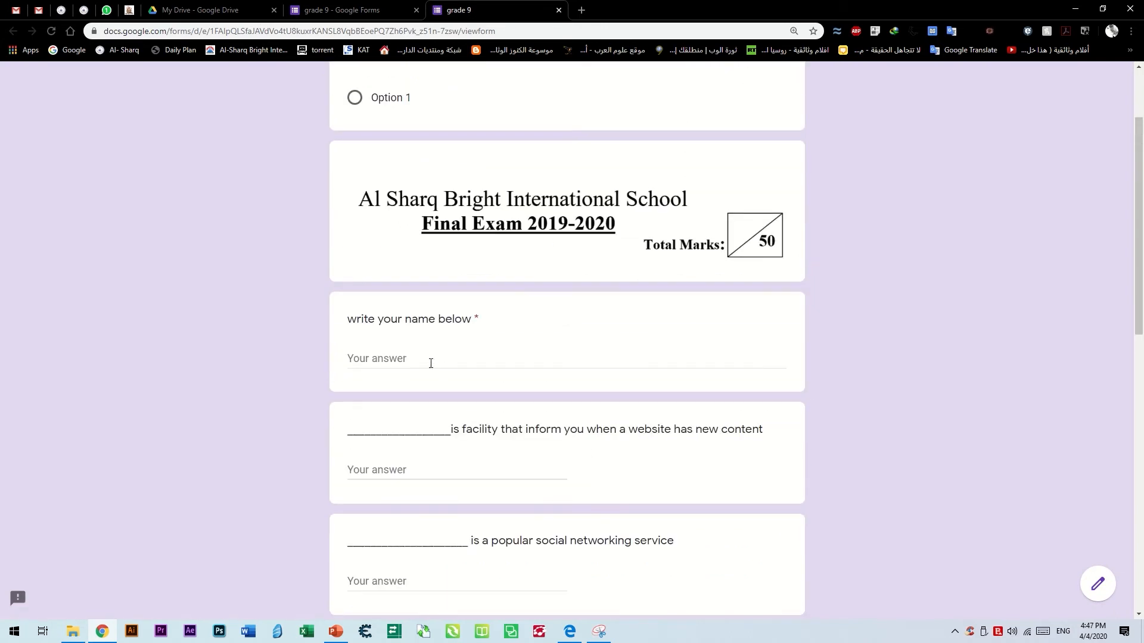
pyautogui.click(431, 364)
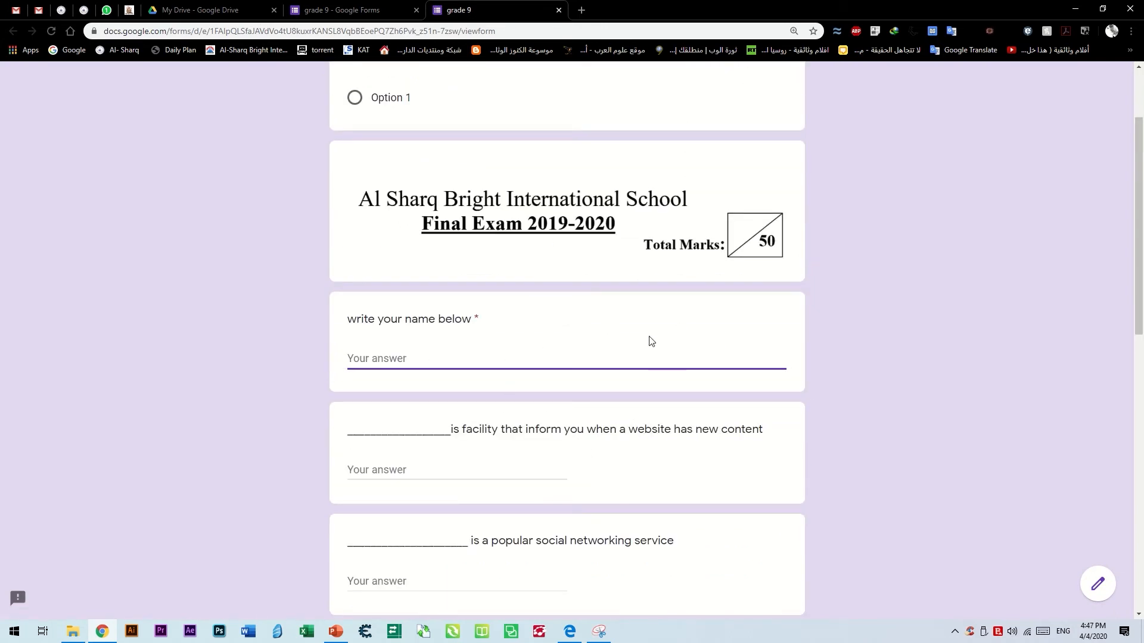
pyautogui.scroll(-11, 658, 354)
pyautogui.scroll(7, 562, 432)
pyautogui.scroll(4, 594, 326)
pyautogui.click(422, 424)
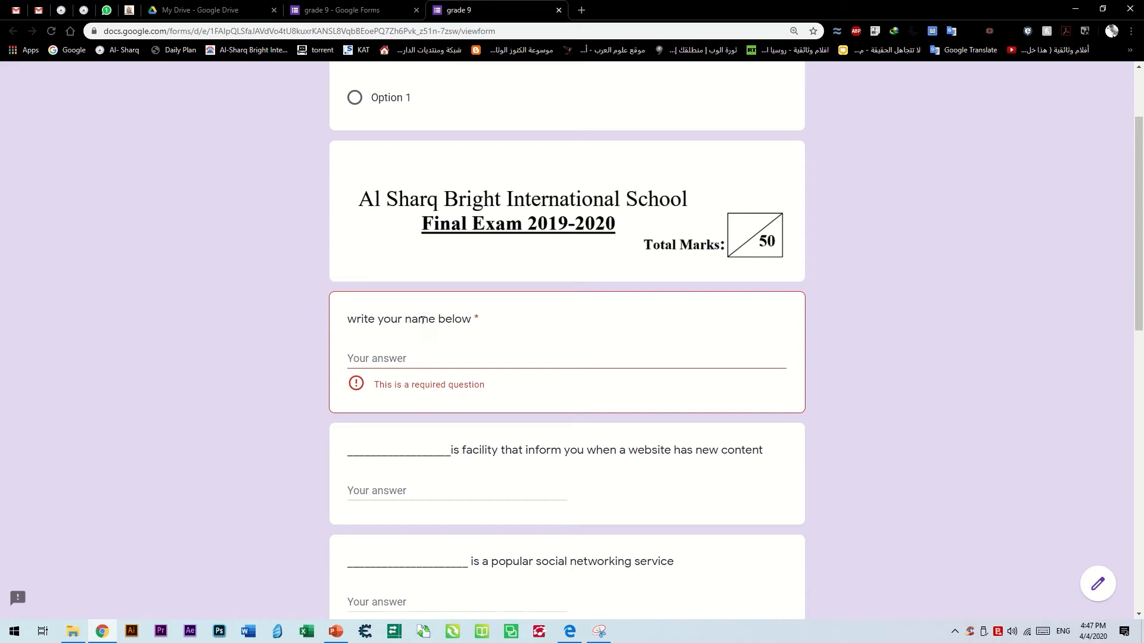
pyautogui.scroll(-12, 607, 427)
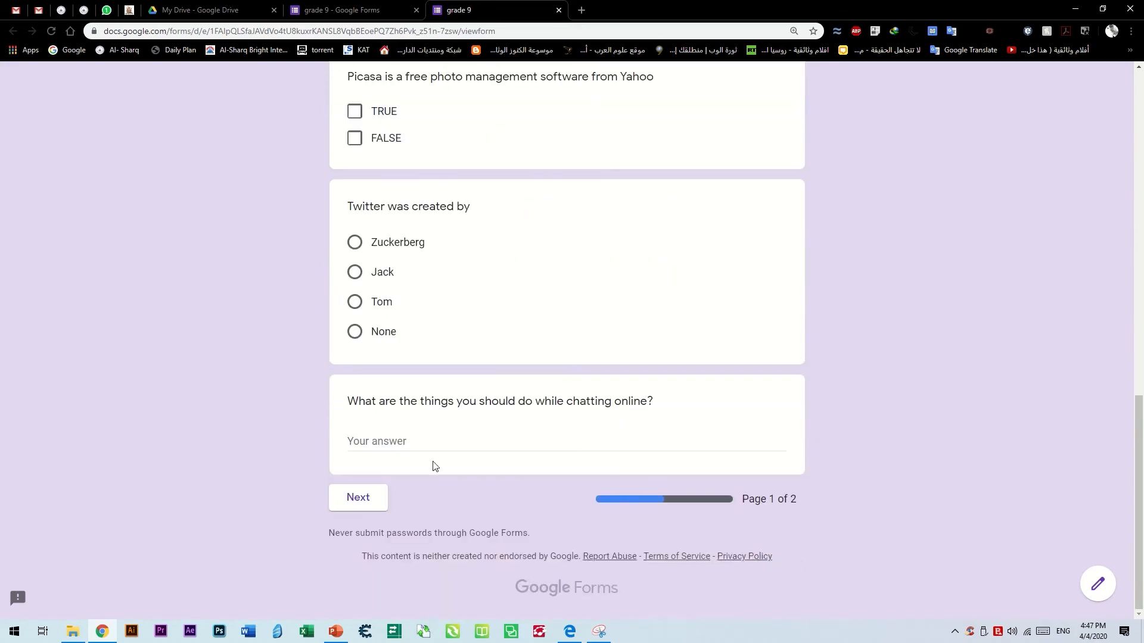
pyautogui.click(365, 499)
pyautogui.scroll(-4, 702, 376)
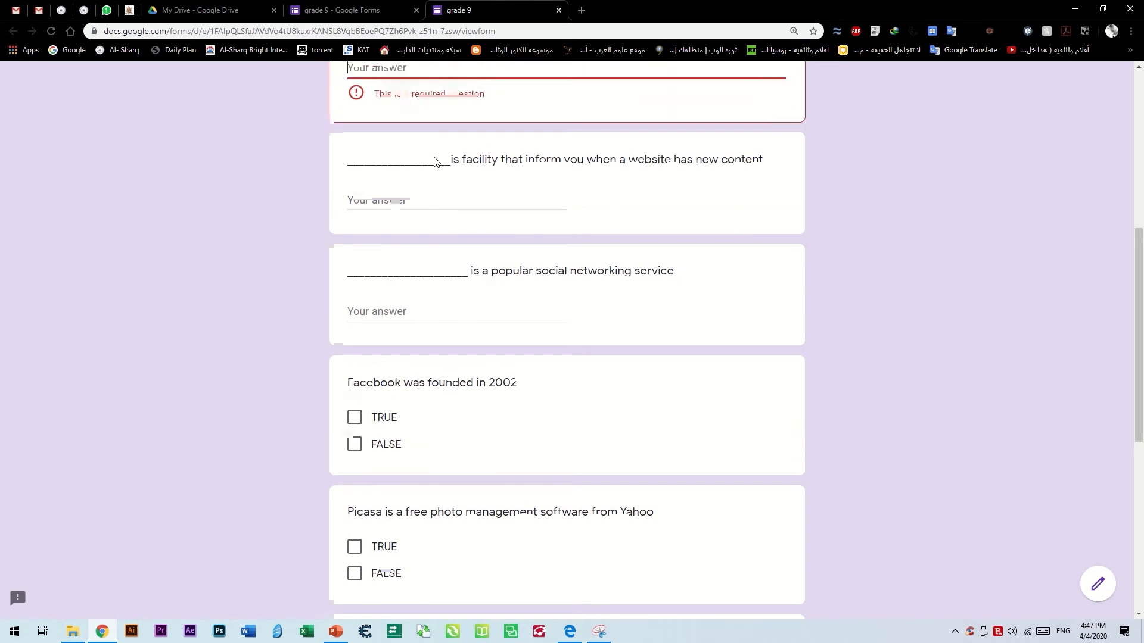
# Fill in the name question in the preview, continue to the eye question on page 2, and close the preview.
pyautogui.scroll(3, 379, 314)
pyautogui.click(397, 282)
pyautogui.write('MH')
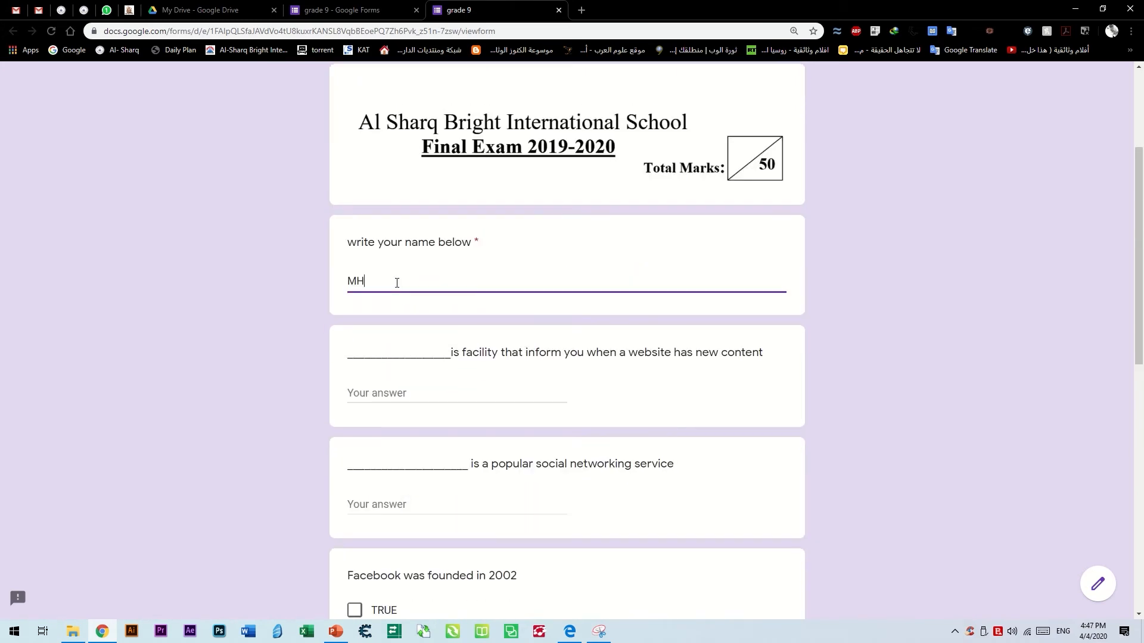
pyautogui.scroll(-15, 397, 282)
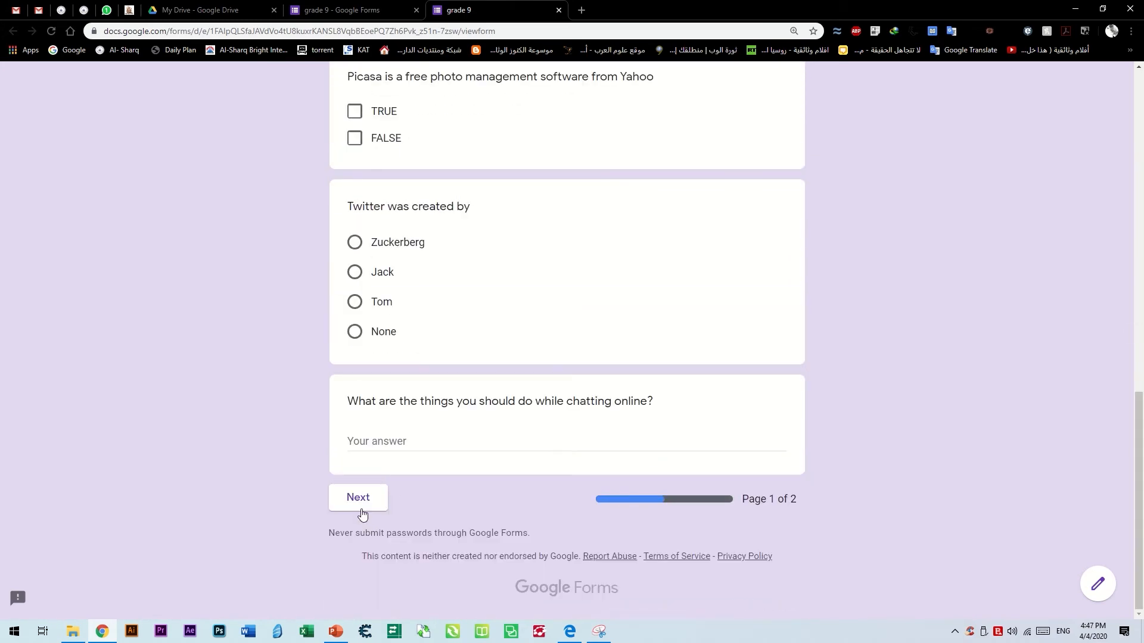
pyautogui.click(360, 500)
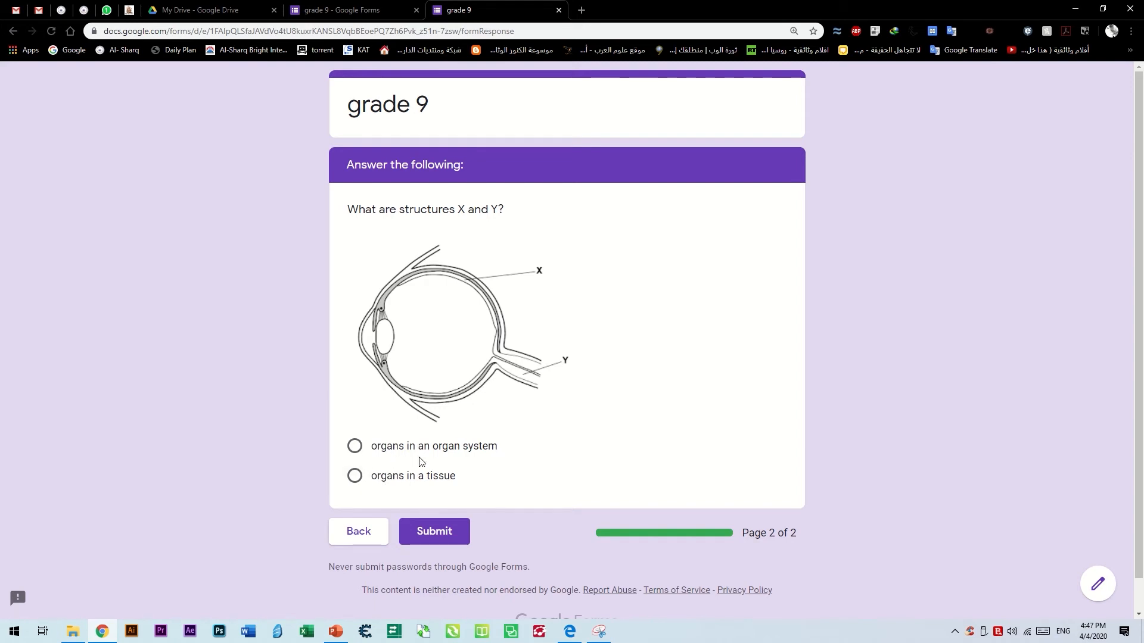
pyautogui.click(557, 10)
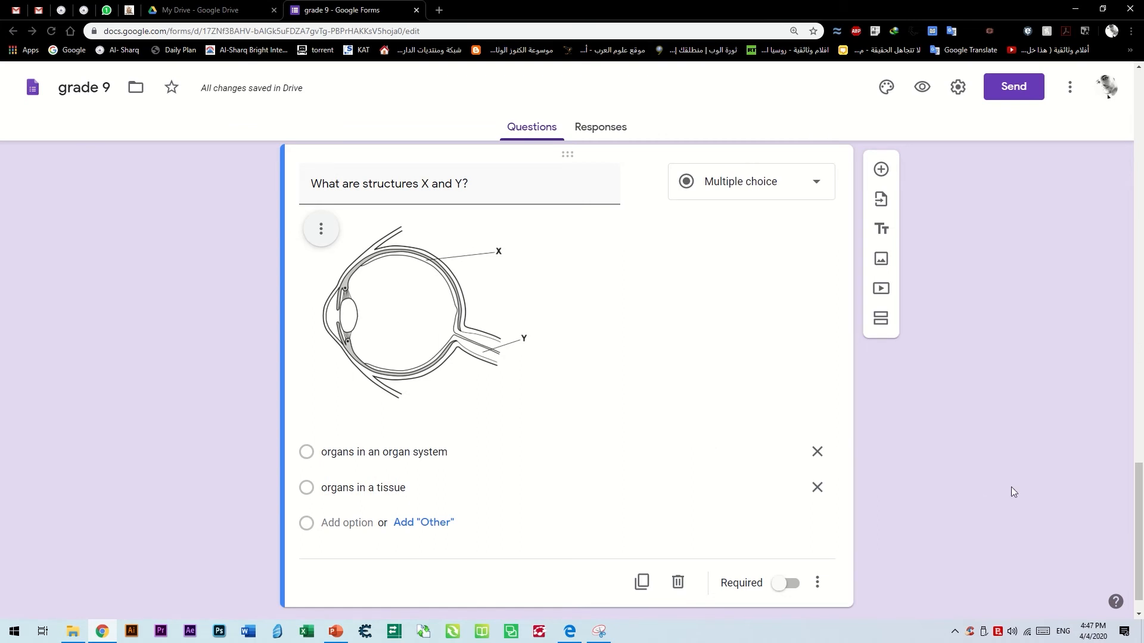
# Add a new multiple choice question below the eye diagram question.
pyautogui.scroll(-1, 1013, 491)
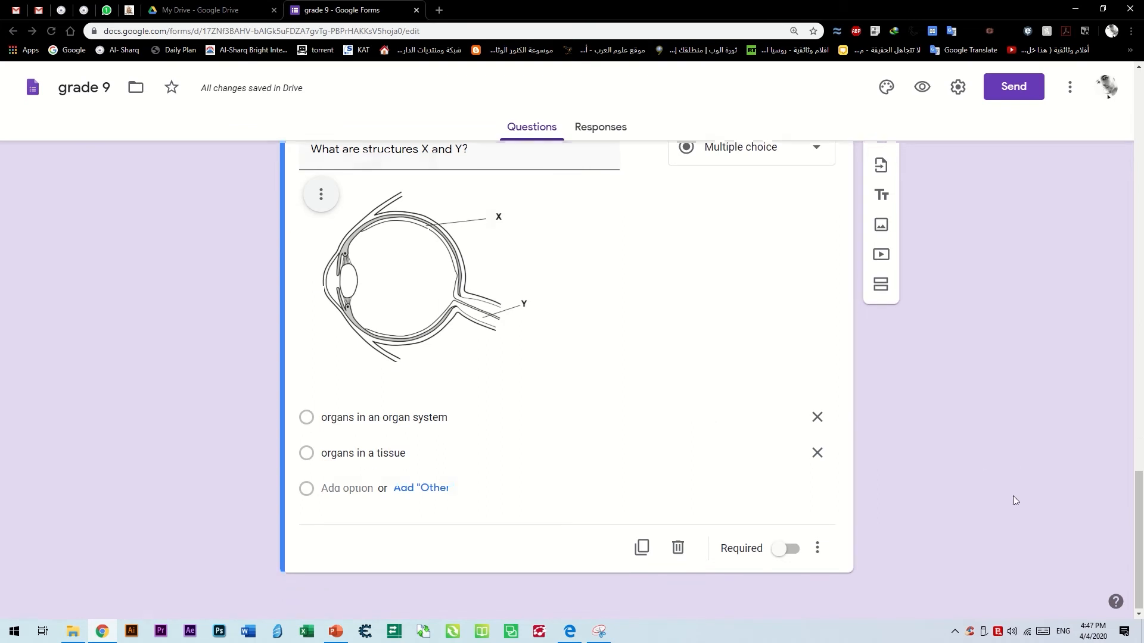
pyautogui.click(817, 547)
pyautogui.click(1000, 408)
pyautogui.click(882, 170)
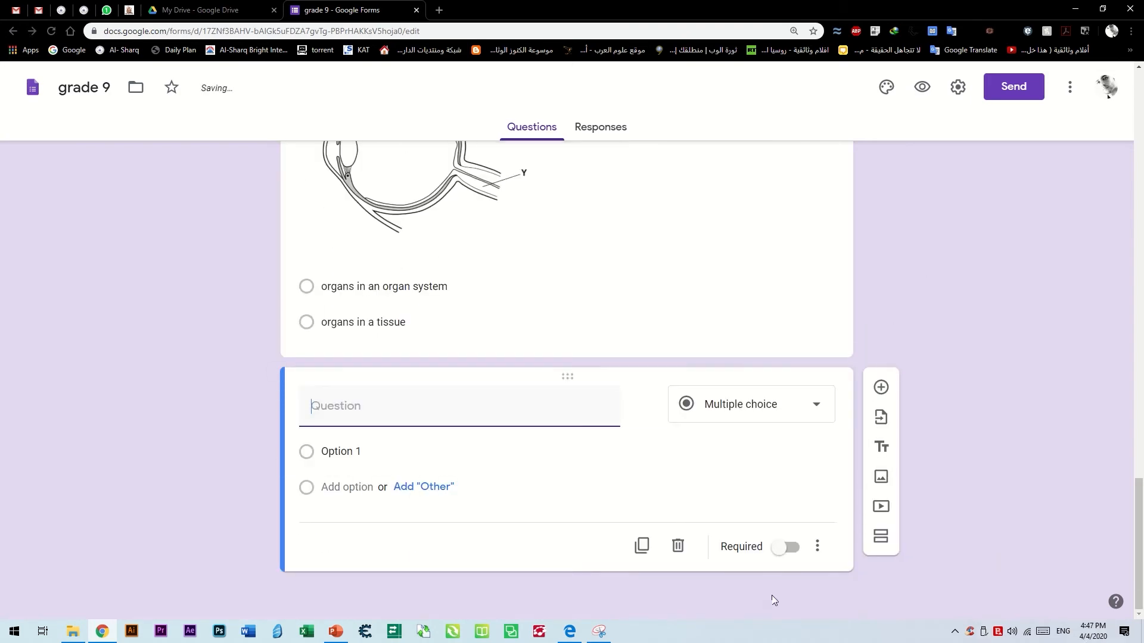
# Title the new question with the text of question 8 about plant cell changes in sugar solution, copied from page 6 of 0610_w02_qp_1.pdf.
pyautogui.click(598, 632)
pyautogui.click(570, 632)
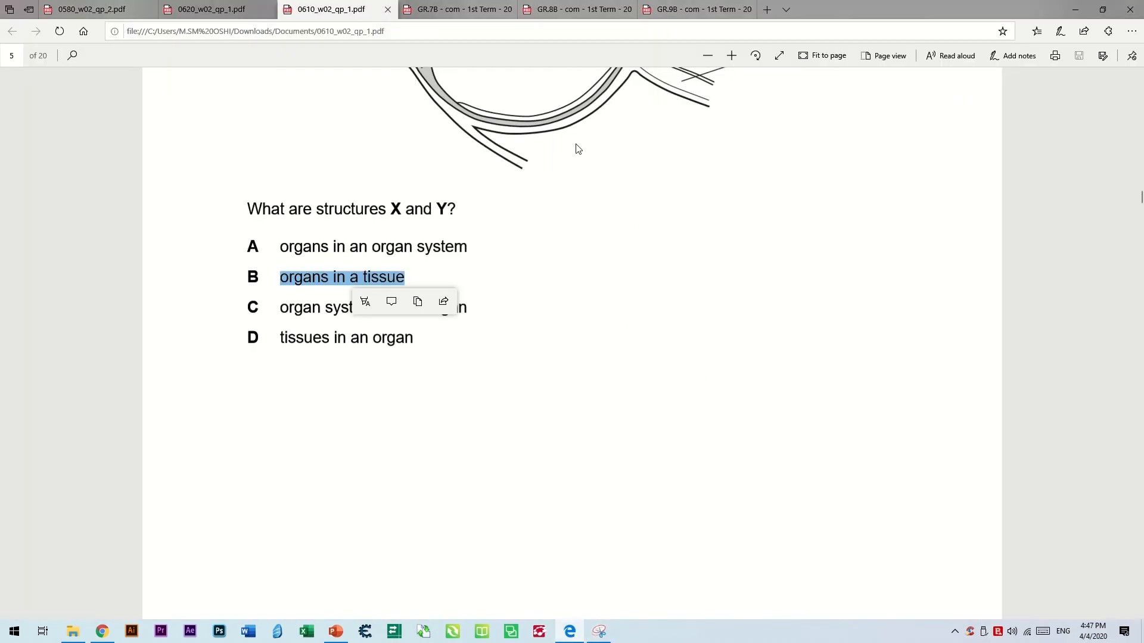
pyautogui.click(435, 9)
pyautogui.click(260, 13)
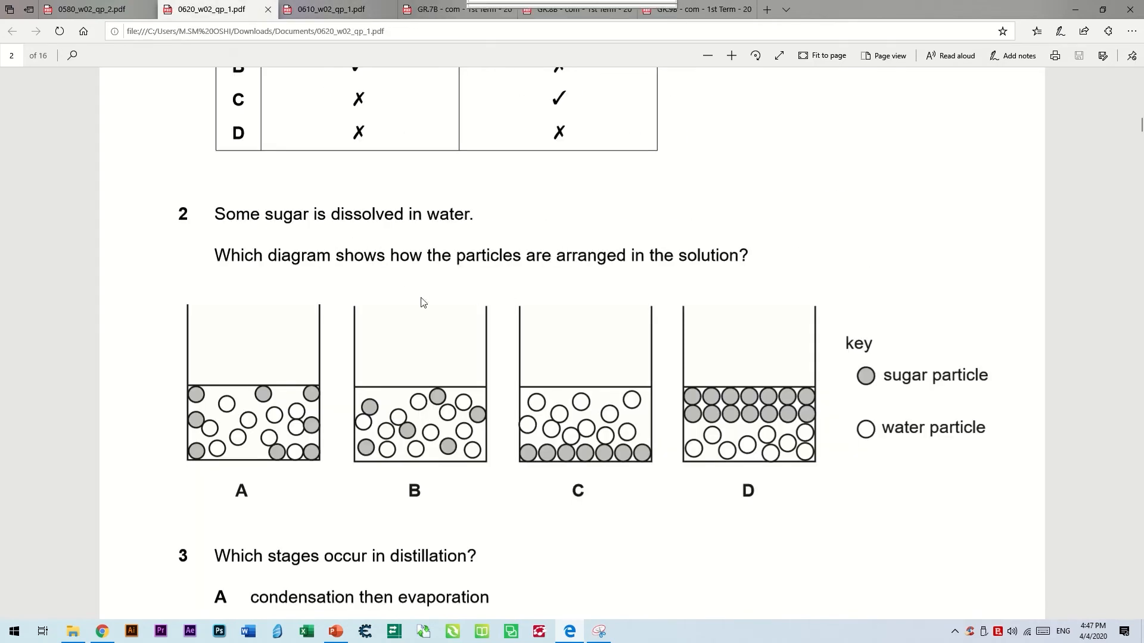
pyautogui.hotkey('ctrl', 'Tab')
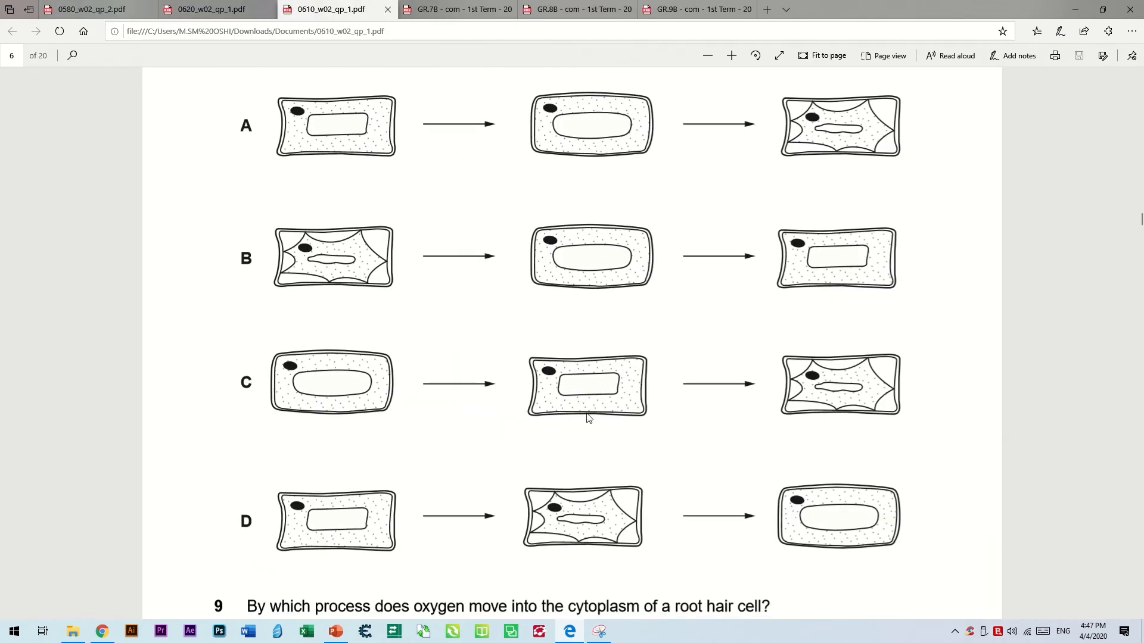
pyautogui.scroll(2, 685, 453)
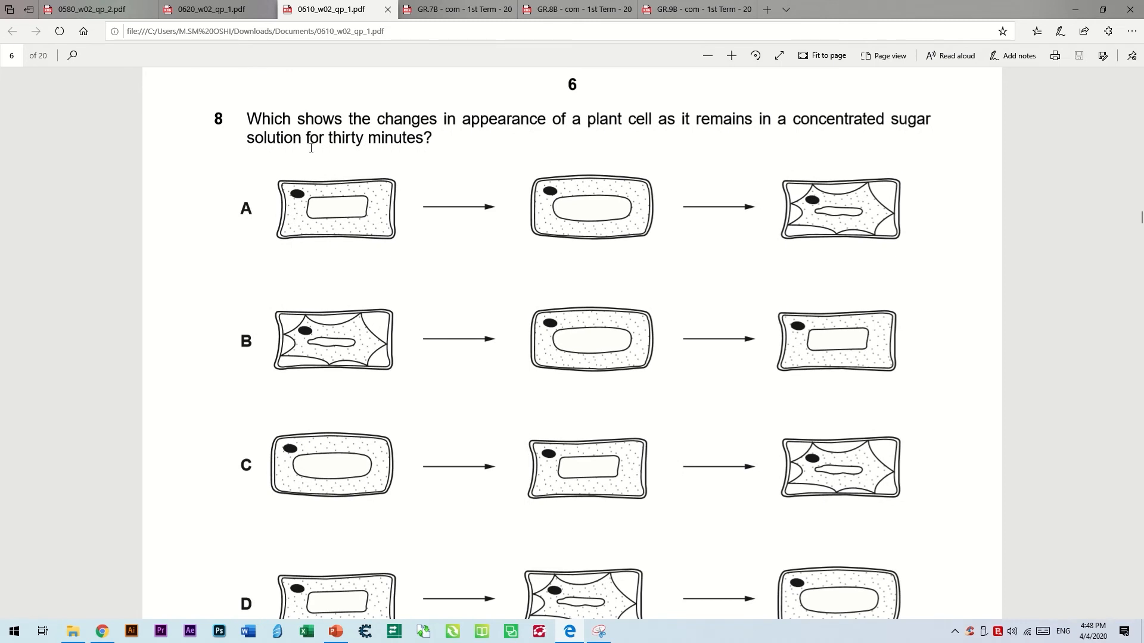
pyautogui.moveTo(247, 119); pyautogui.dragTo(433, 140)
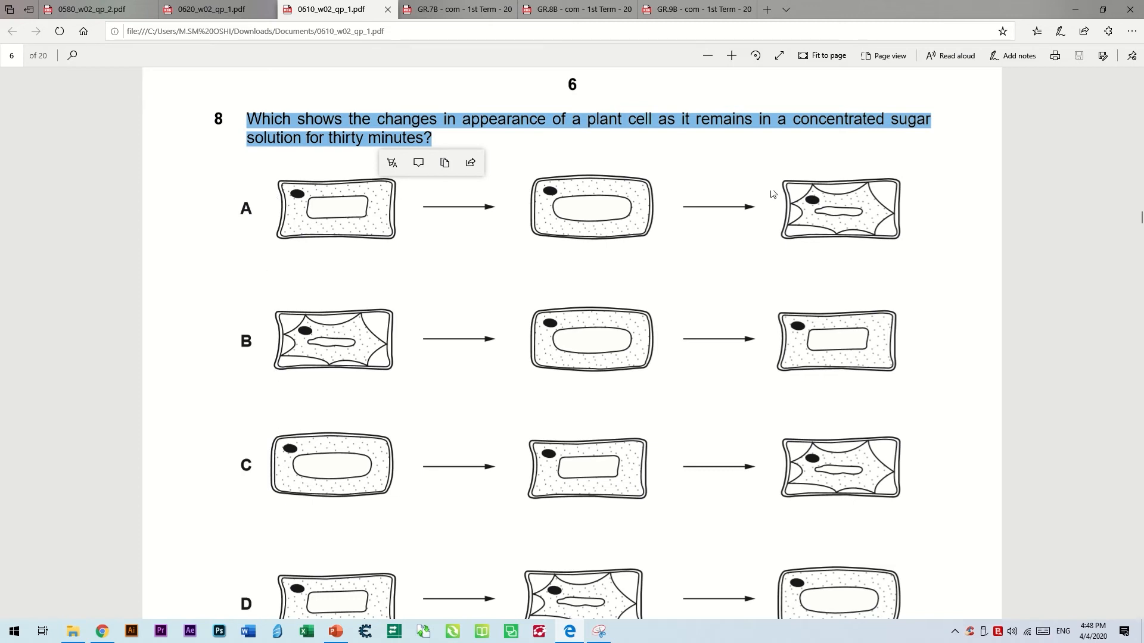
pyautogui.rightClick(451, 121)
pyautogui.click(471, 209)
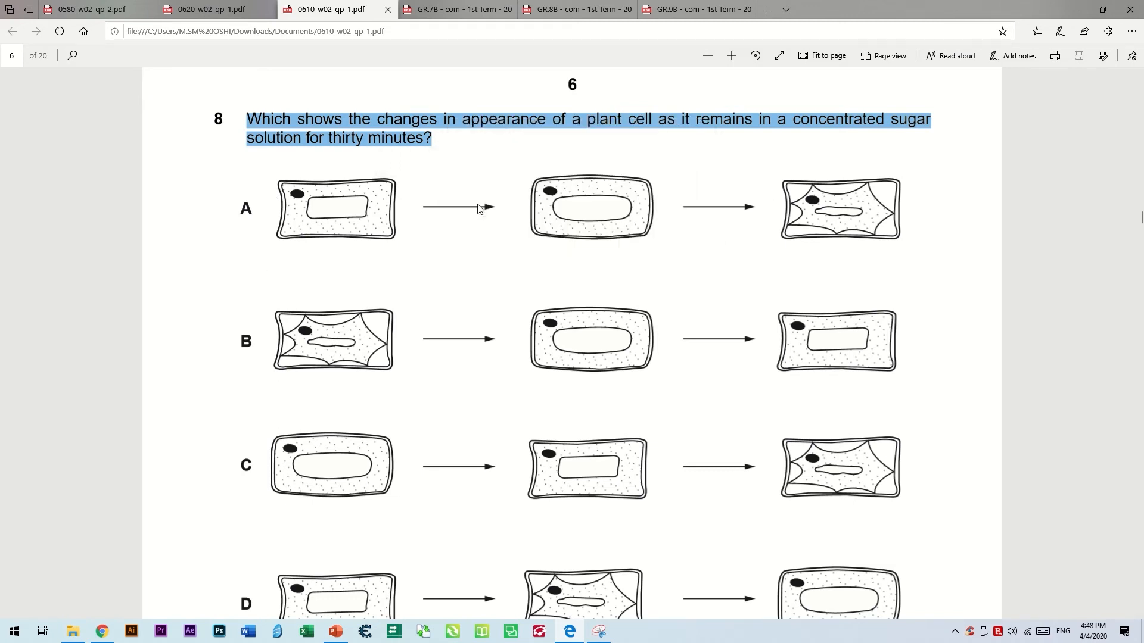
pyautogui.hotkey('alt', 'Tab')
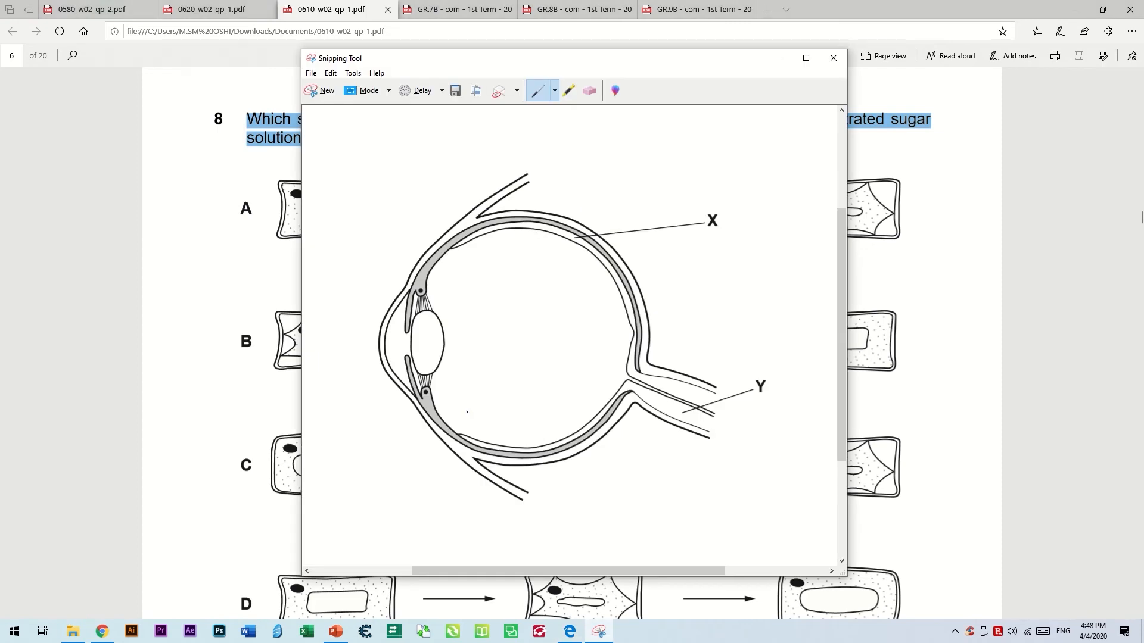
pyautogui.click(102, 631)
pyautogui.hotkey('ctrl', 'v')
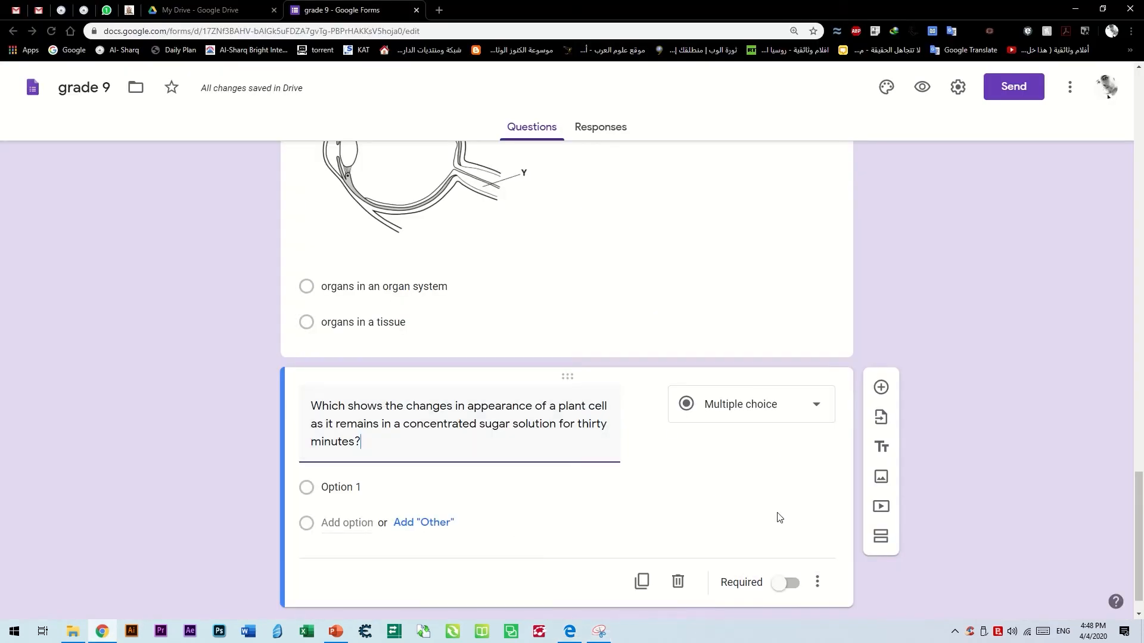
# Capture the row A plant cell sequence of question 8 in the PDF with Snipping Tool, including its letter label.
pyautogui.click(367, 498)
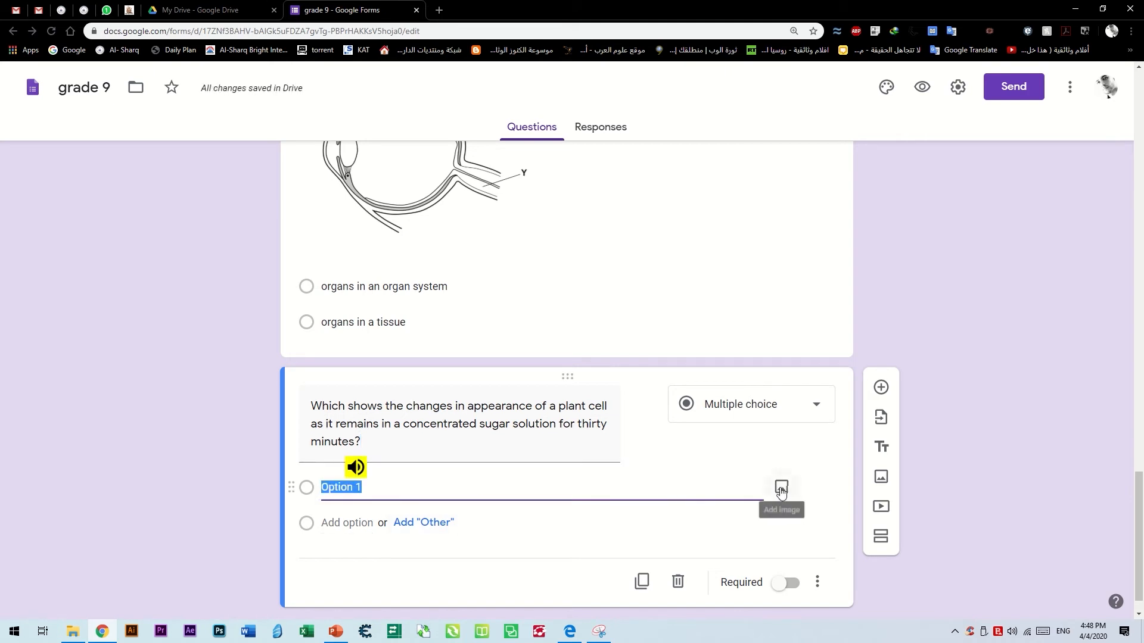
pyautogui.click(570, 631)
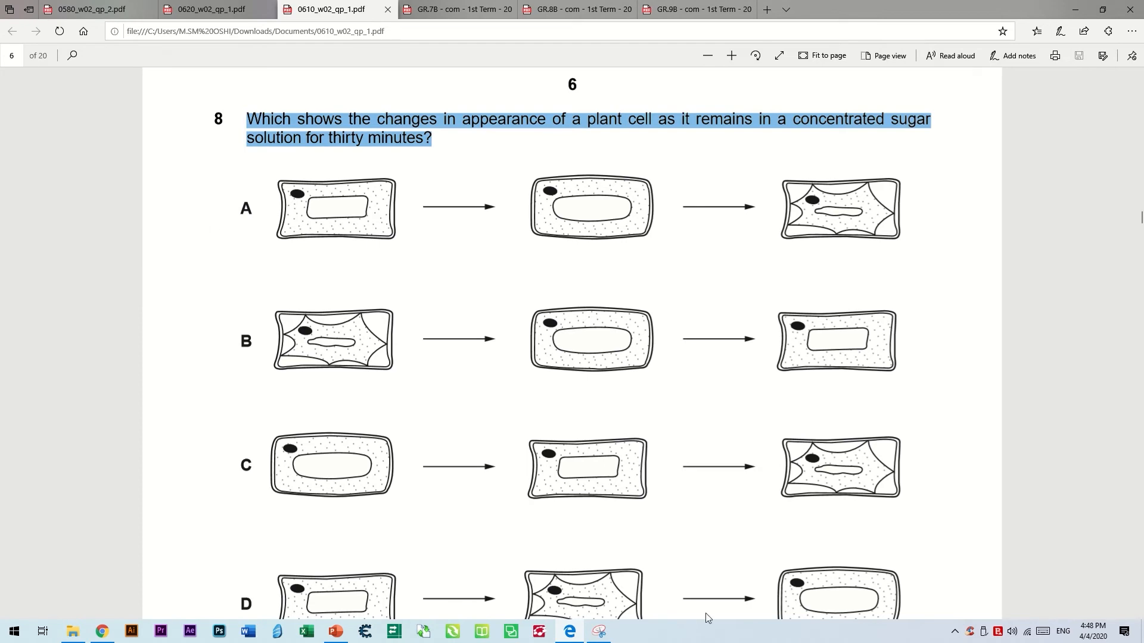
pyautogui.click(599, 631)
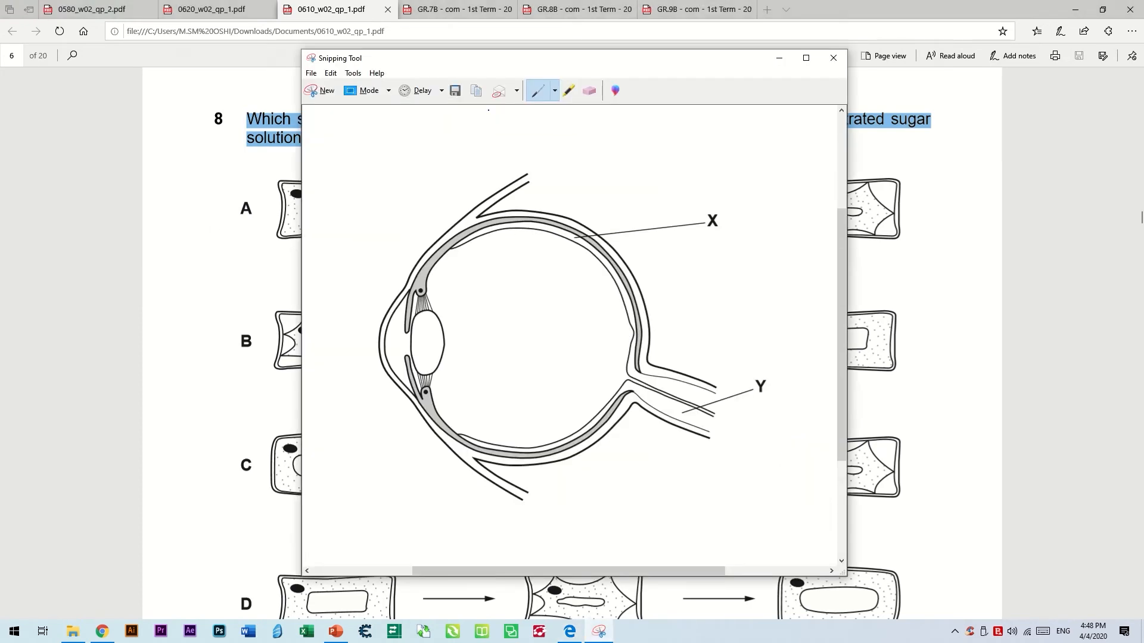
pyautogui.click(314, 91)
pyautogui.moveTo(232, 172); pyautogui.dragTo(908, 249)
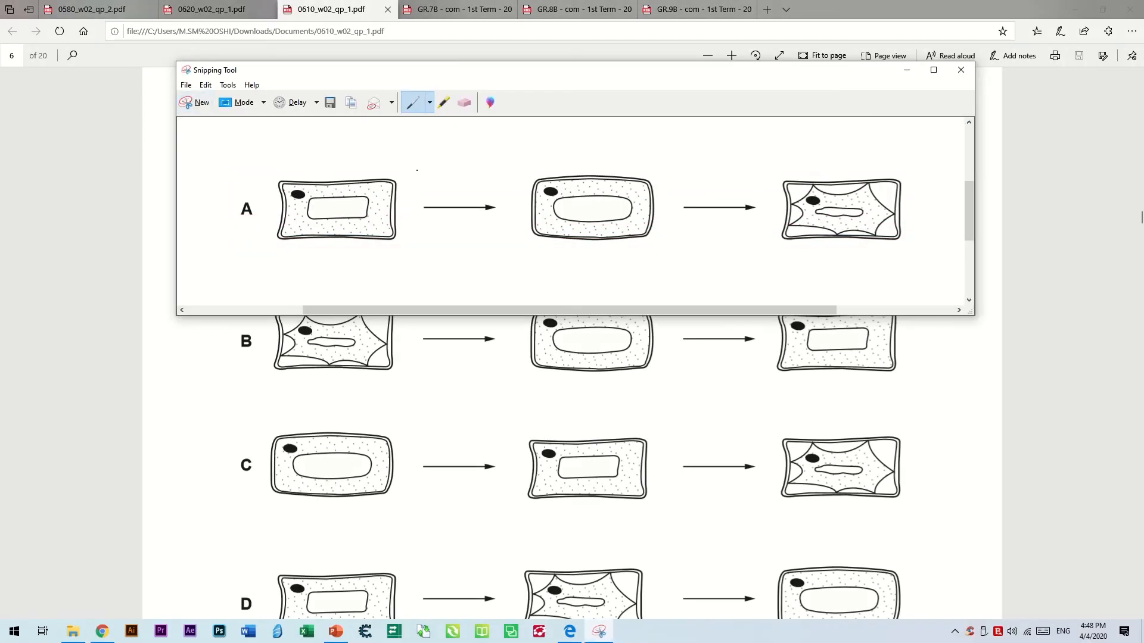
# Save the row A capture to the Desktop as A.PNG.
pyautogui.hotkey('ctrl', 's')
pyautogui.write('A')
pyautogui.click(656, 393)
# Capture the row B plant cell sequence of question 8, including its letter label, and save it as B.PNG.
pyautogui.moveTo(471, 72); pyautogui.dragTo(528, 52)
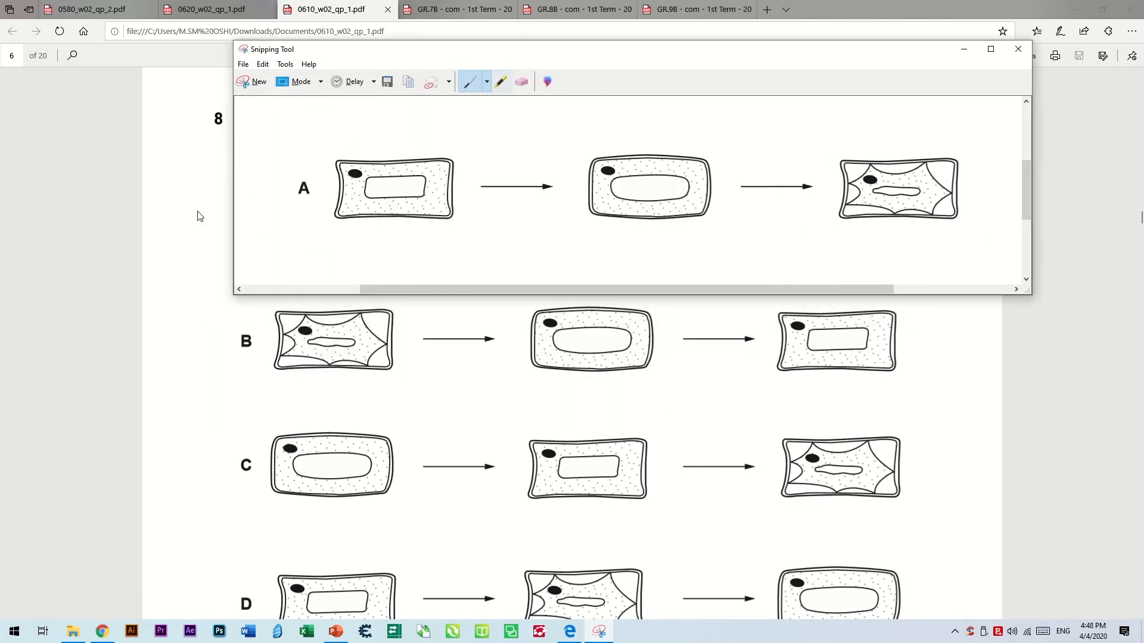
pyautogui.click(256, 82)
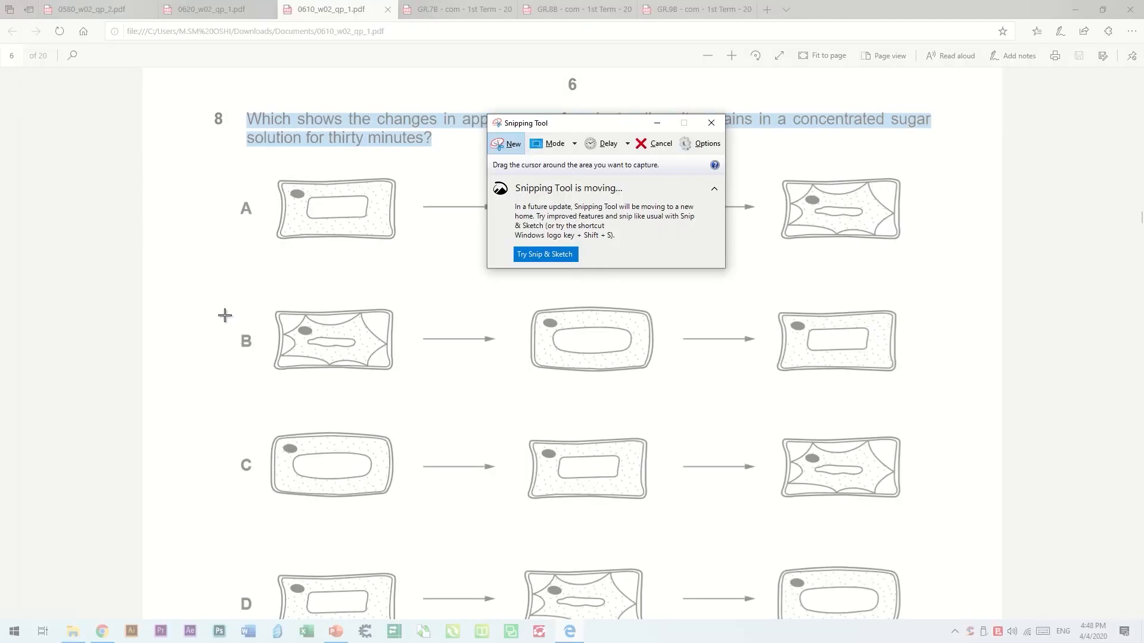
pyautogui.moveTo(227, 304); pyautogui.dragTo(902, 380)
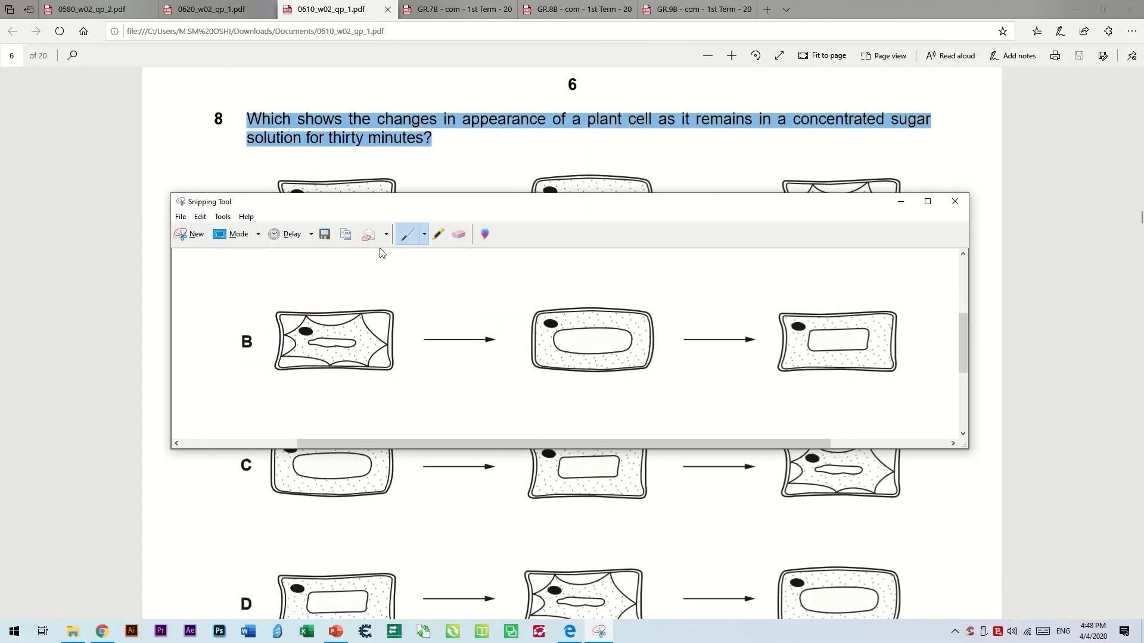
pyautogui.click(326, 235)
pyautogui.write('8B')
pyautogui.click(643, 526)
# Switch to the grade 9 form in Chrome and attach A.PNG from the Desktop to Option 1 of the plant cell question.
pyautogui.click(111, 631)
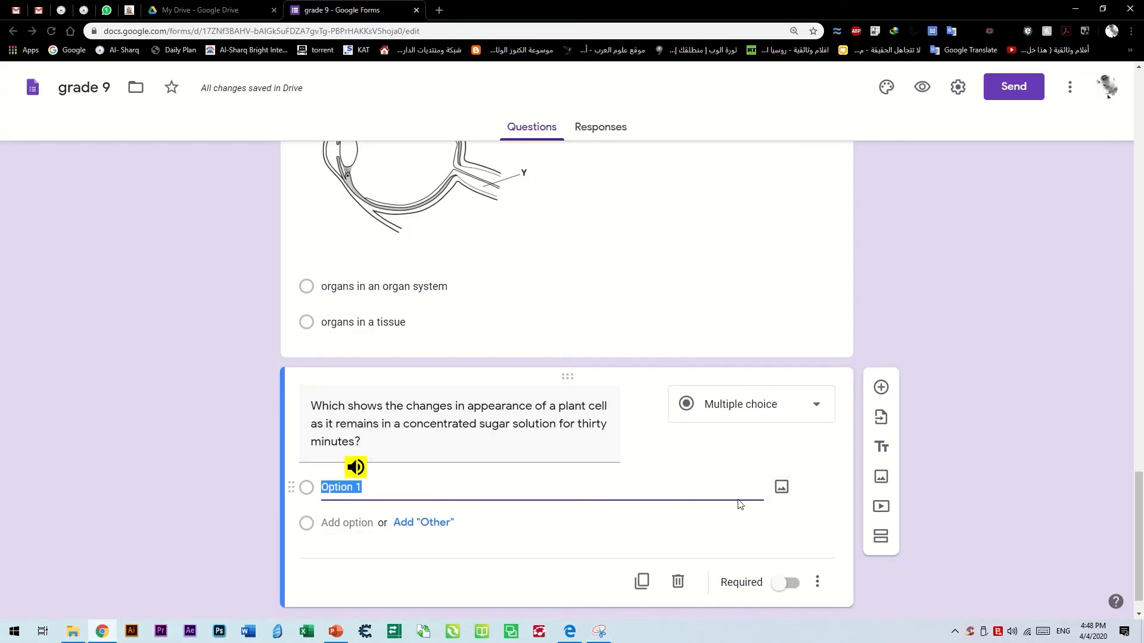
pyautogui.click(781, 489)
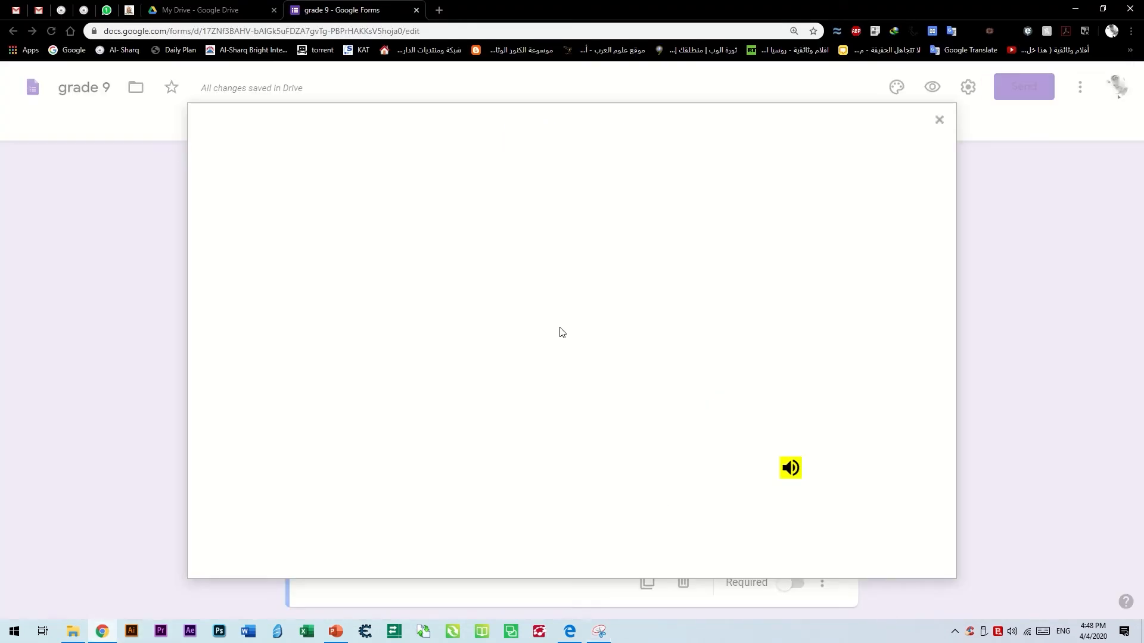
pyautogui.click(551, 429)
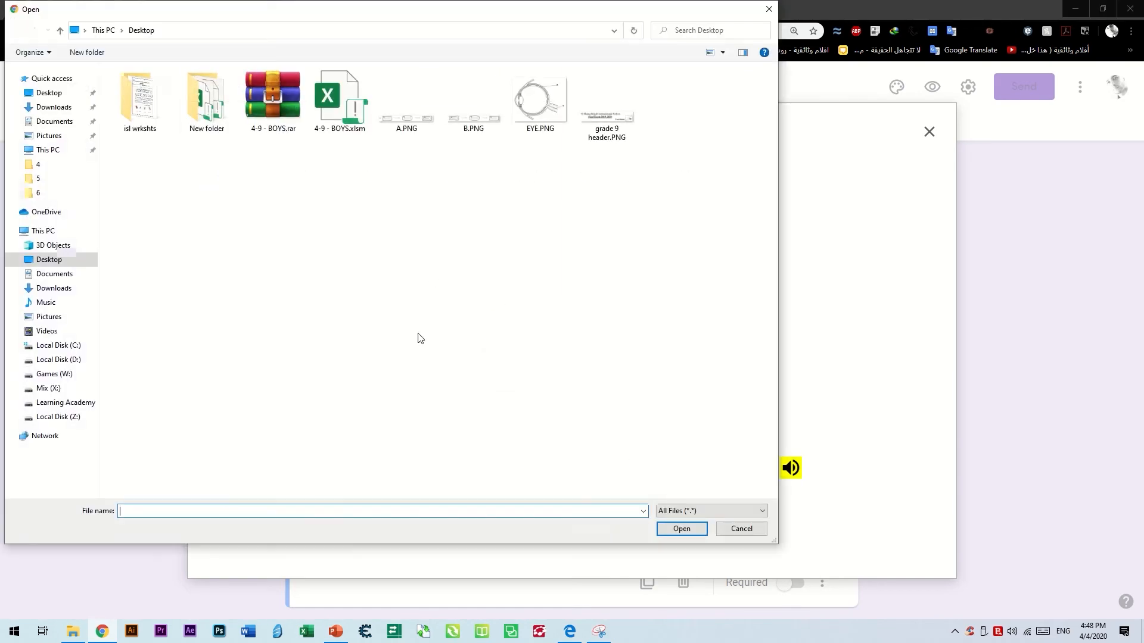
pyautogui.doubleClick(408, 113)
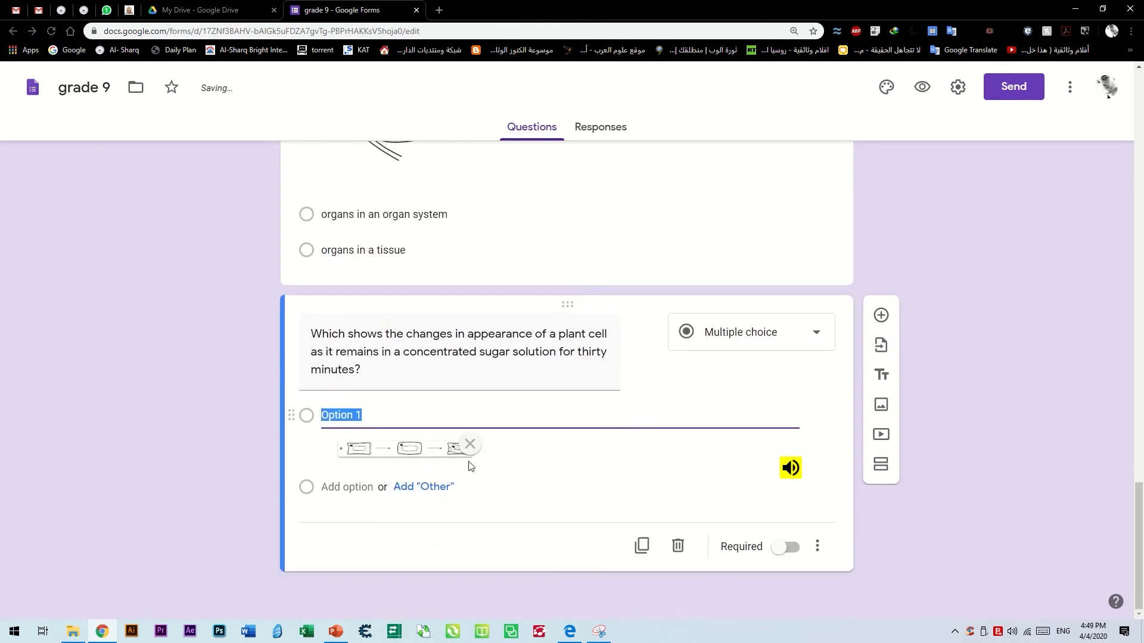
# Add an "Other" choice to the plant cell question.
pyautogui.click(433, 464)
pyautogui.click(433, 419)
pyautogui.click(429, 493)
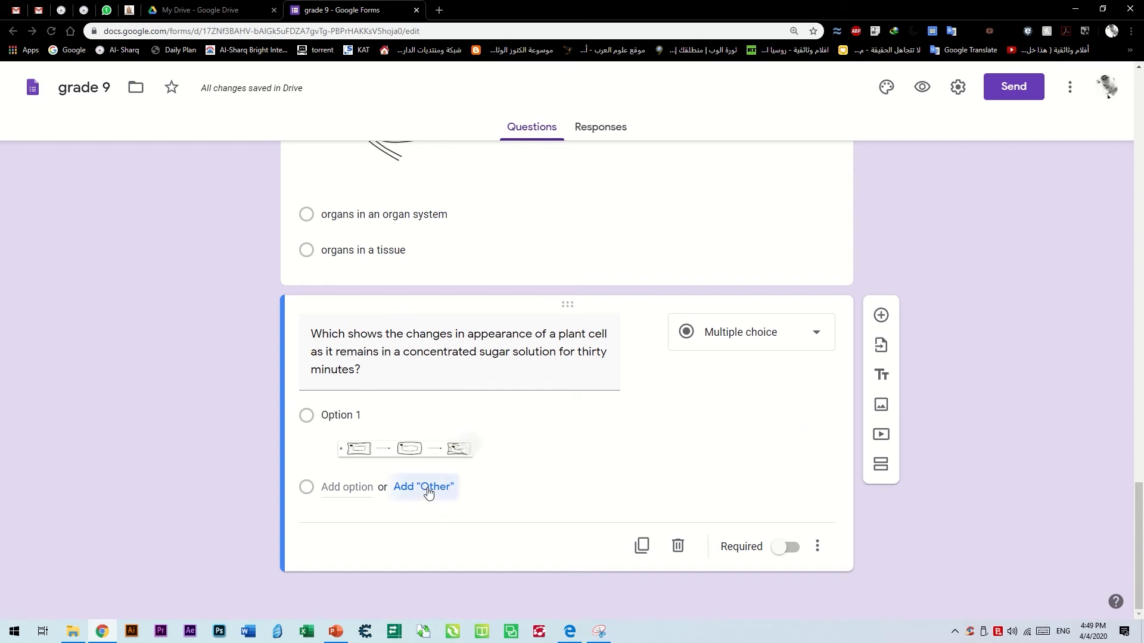
pyautogui.click(428, 491)
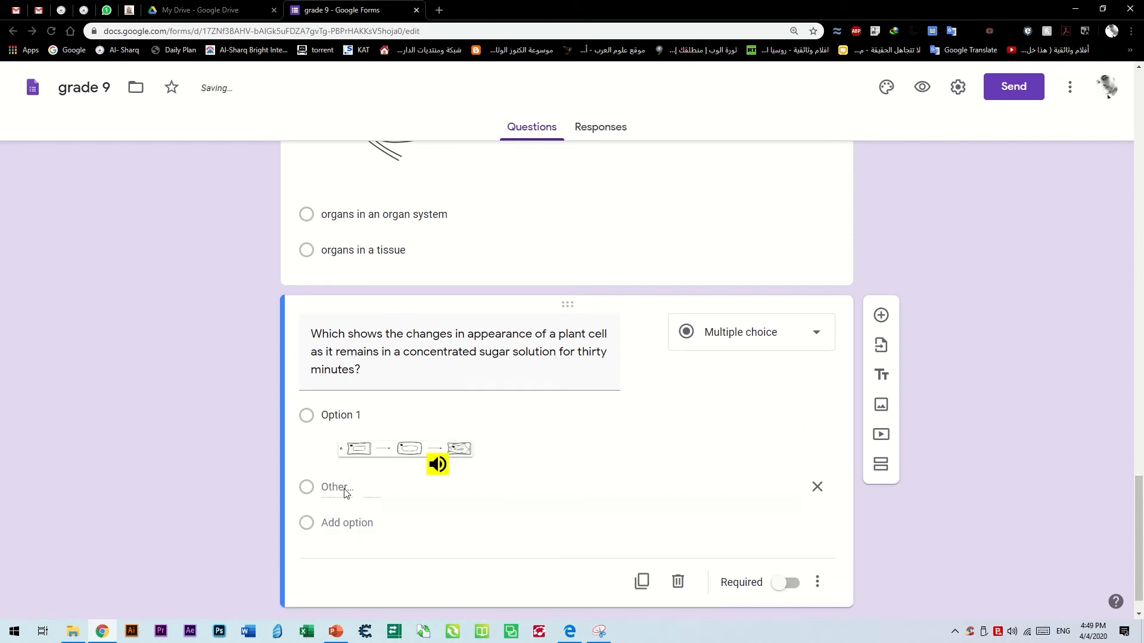
# Add a second option to the plant cell question and attach B.PNG to it.
pyautogui.click(346, 524)
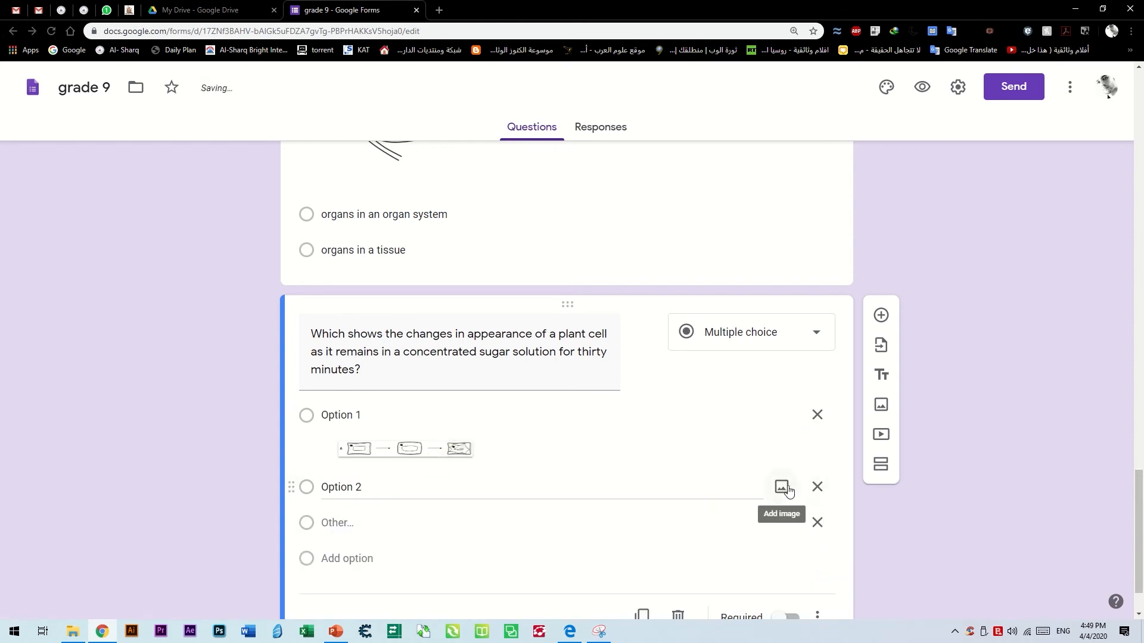
pyautogui.click(782, 485)
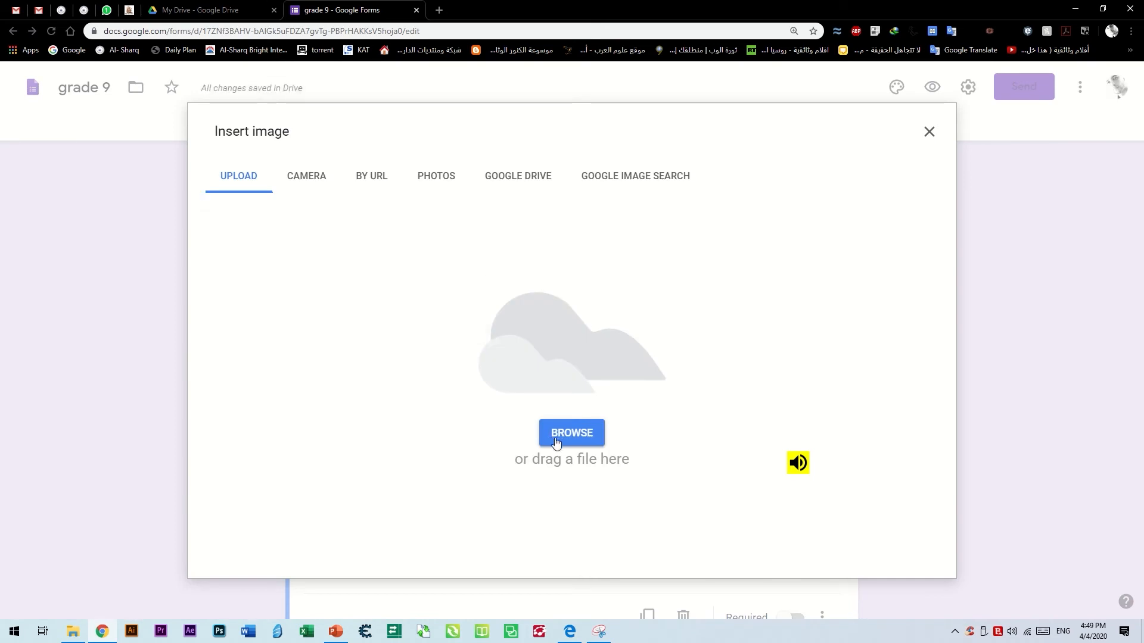
pyautogui.click(572, 431)
pyautogui.doubleClick(472, 107)
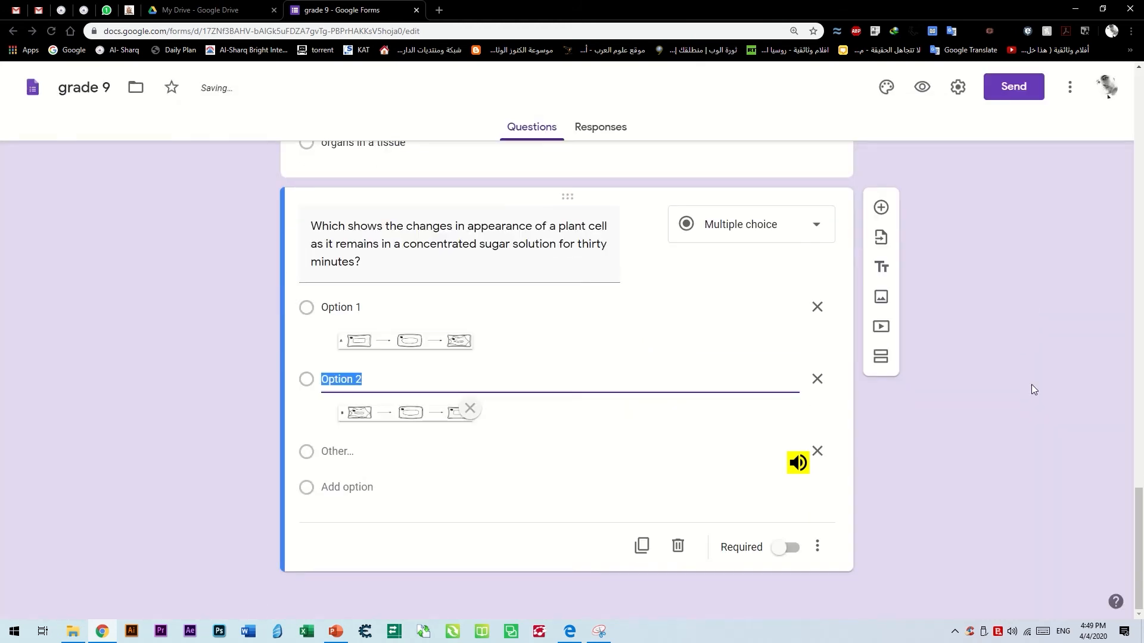
# Review the eye diagram question and the plant cell question with its image options in the form editor.
pyautogui.click(1031, 385)
pyautogui.click(345, 316)
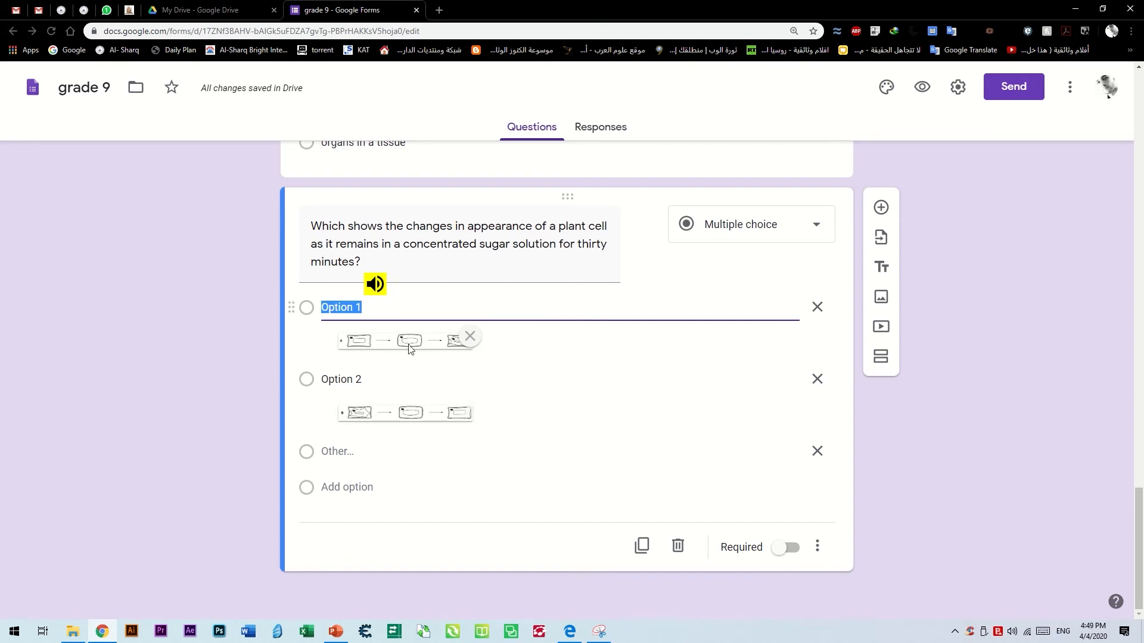
pyautogui.scroll(7, 435, 347)
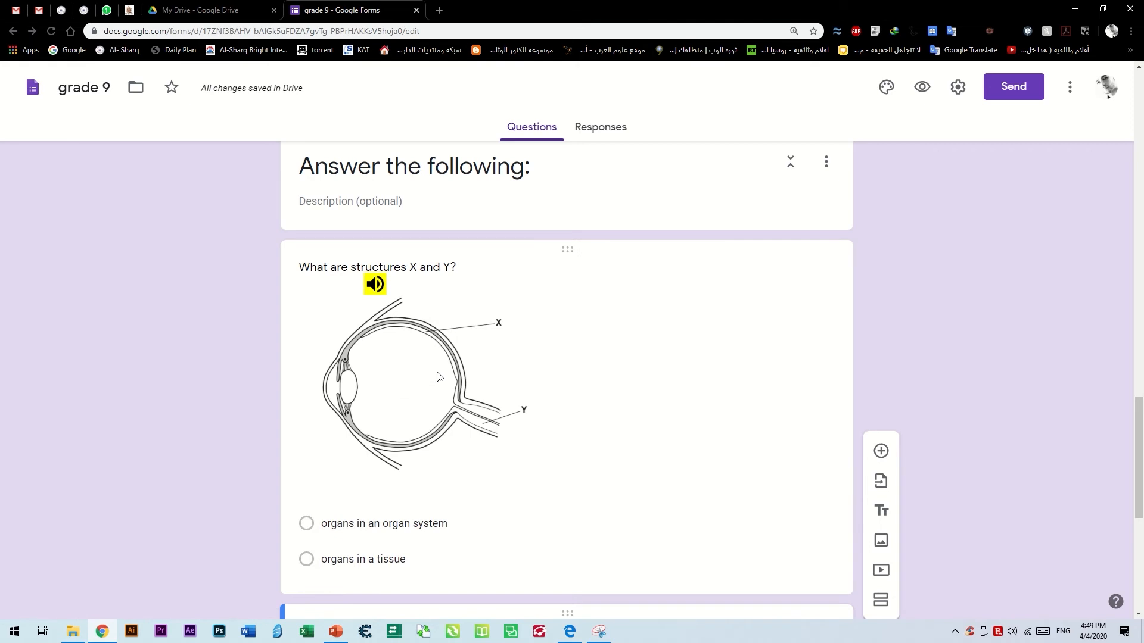
pyautogui.scroll(-3, 438, 363)
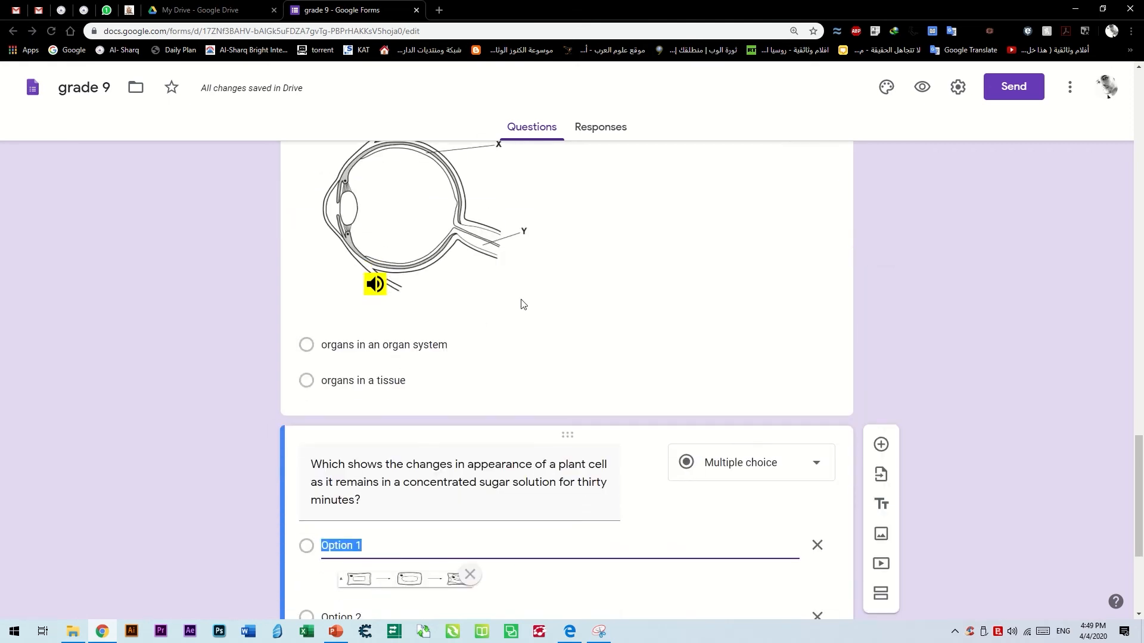
pyautogui.scroll(3, 520, 302)
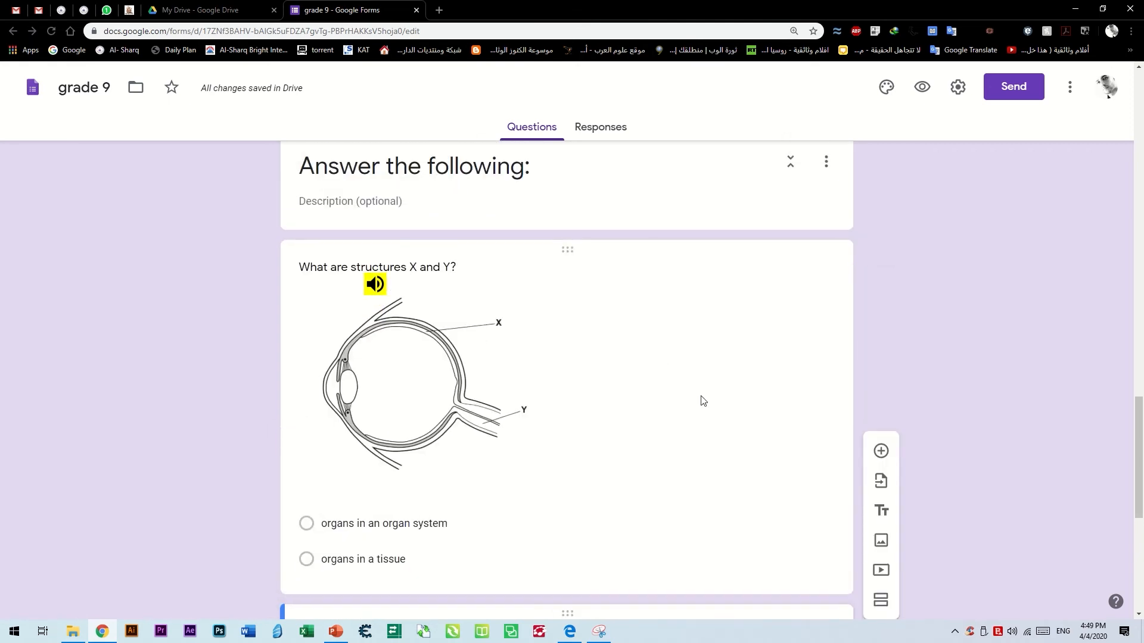
pyautogui.scroll(-5, 703, 400)
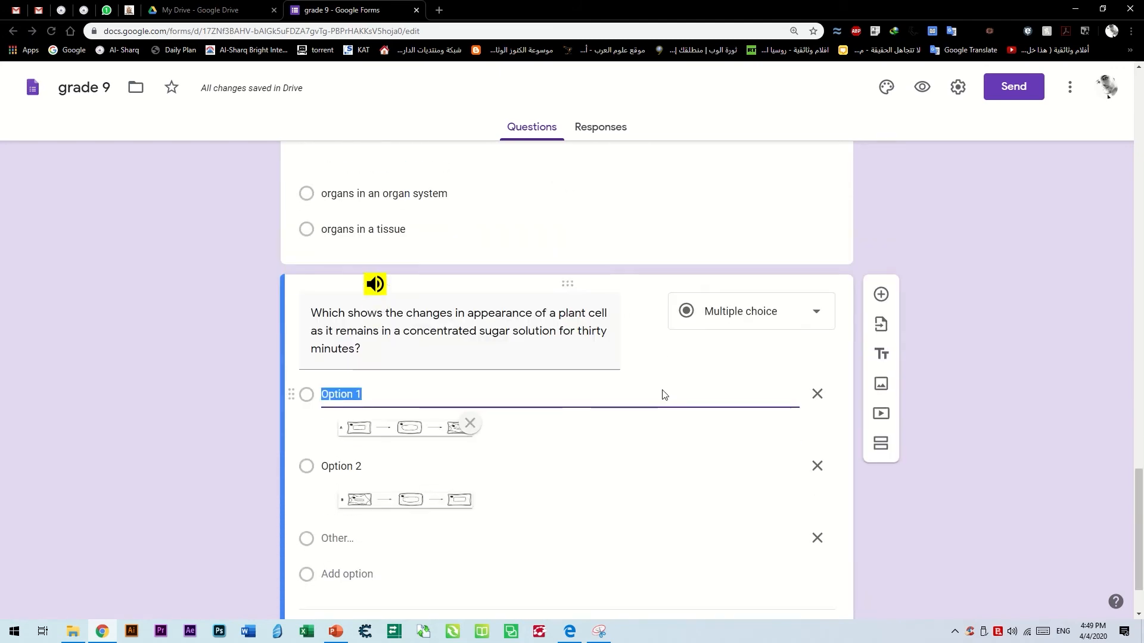
pyautogui.scroll(4, 661, 394)
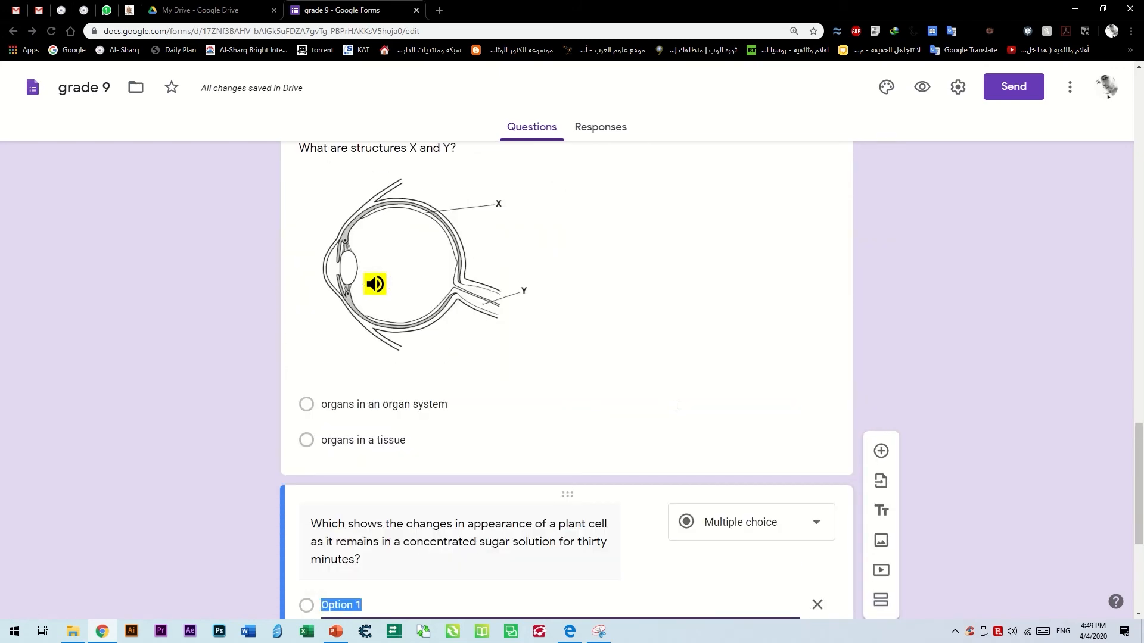
pyautogui.scroll(-5, 710, 411)
# Delete the empty untitled question under the form title in section 1.
pyautogui.scroll(15, 730, 424)
pyautogui.scroll(10, 607, 429)
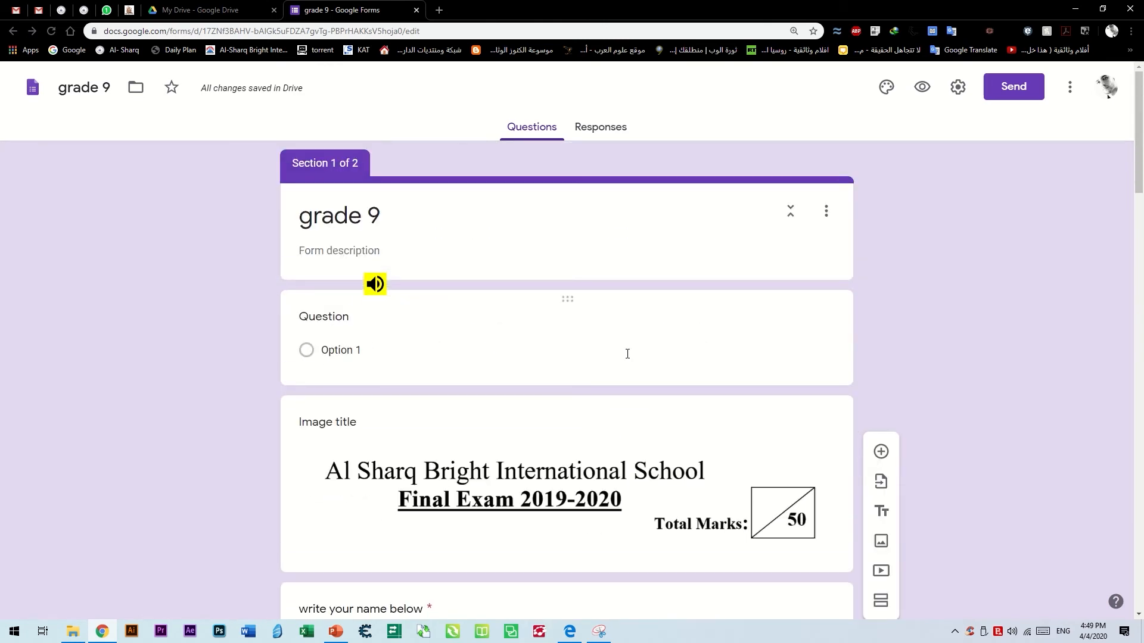
pyautogui.click(615, 313)
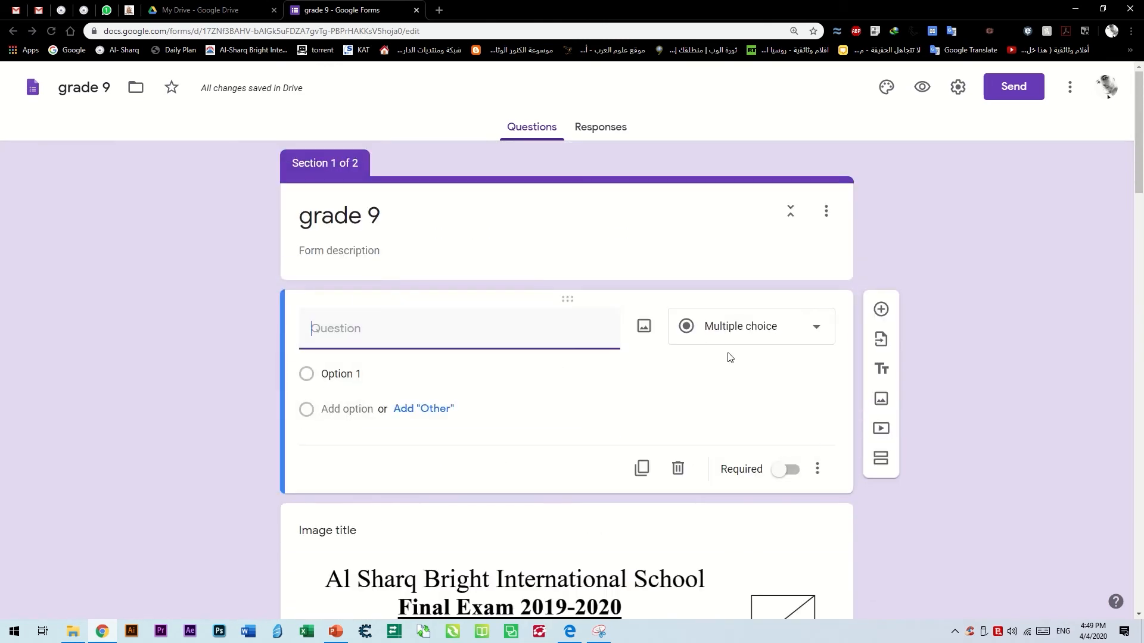
pyautogui.click(678, 469)
# Add a new section between the school header image and the name question, and title it "VERY IMPORTANT INFO".
pyautogui.scroll(-4, 410, 380)
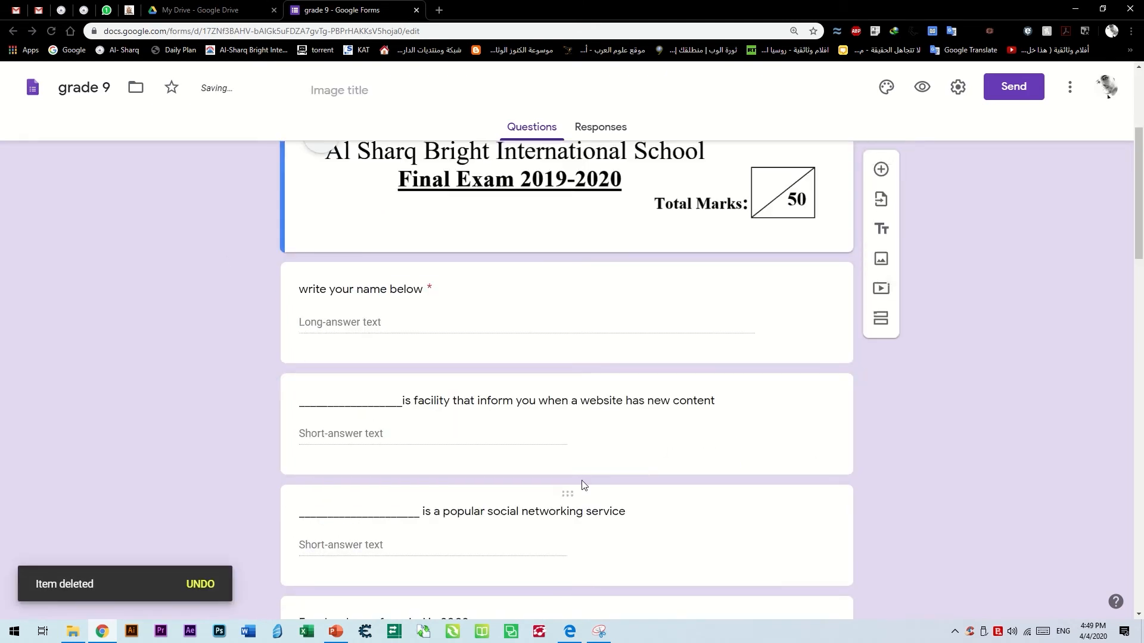
pyautogui.click(493, 317)
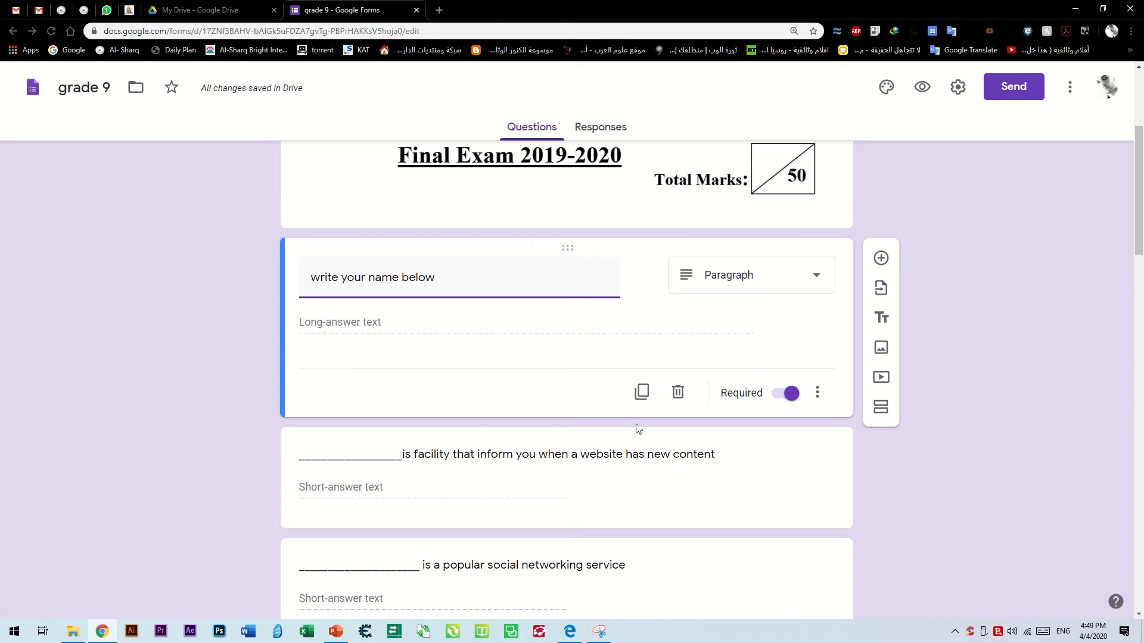
pyautogui.scroll(2, 834, 339)
pyautogui.click(792, 309)
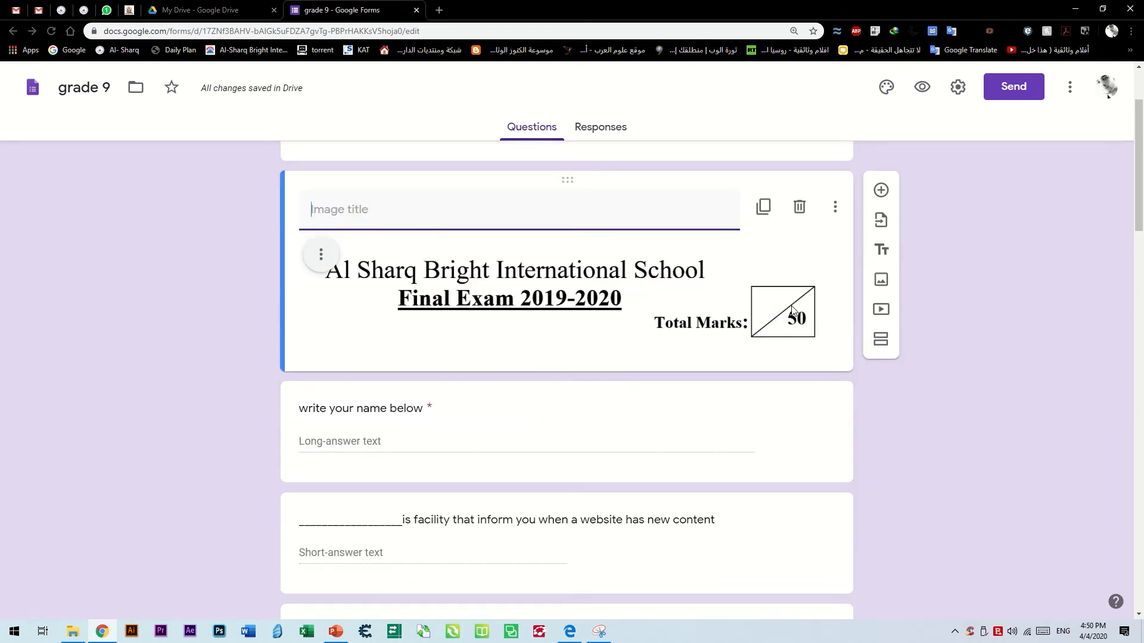
pyautogui.click(881, 339)
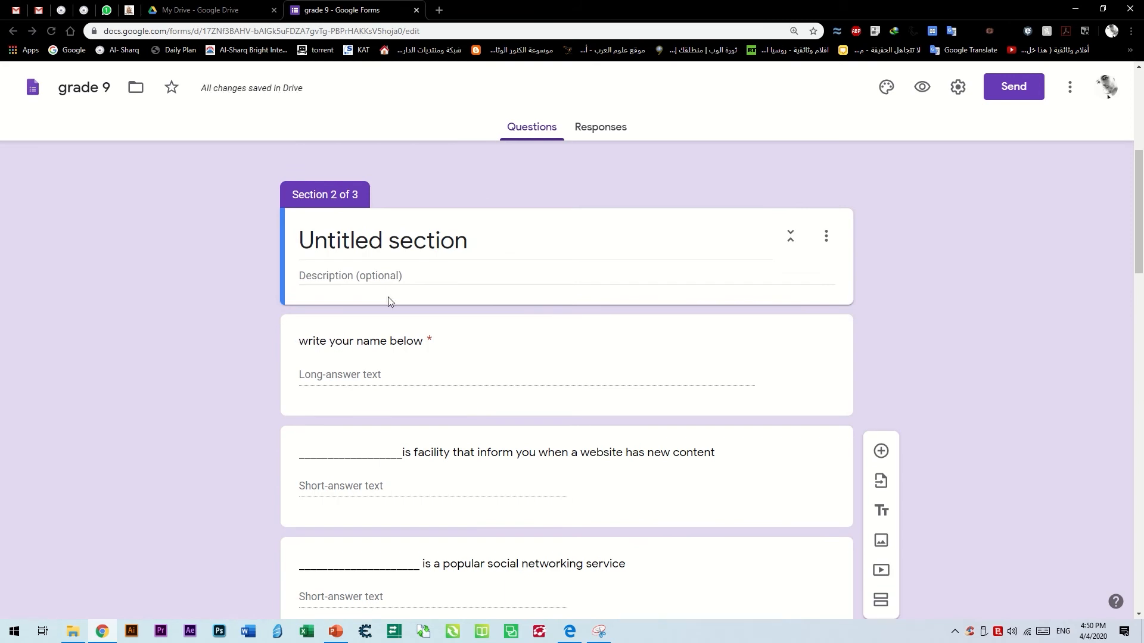
pyautogui.click(470, 240)
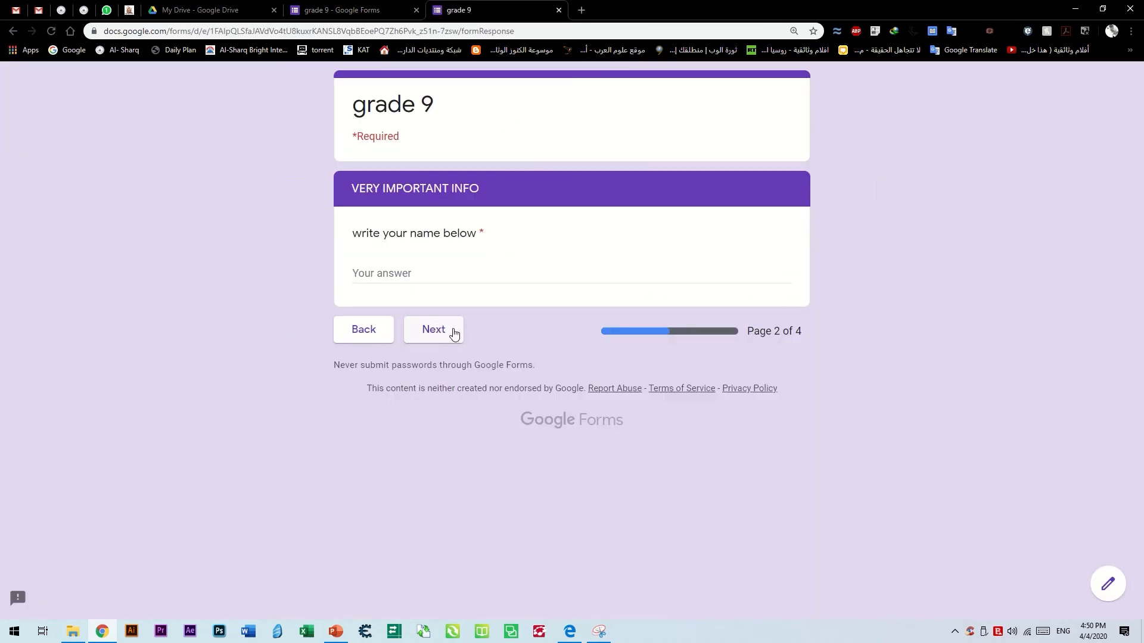
# In the form preview, test continuing without a name, fill in the required name question, and continue to page 3.
pyautogui.click(454, 329)
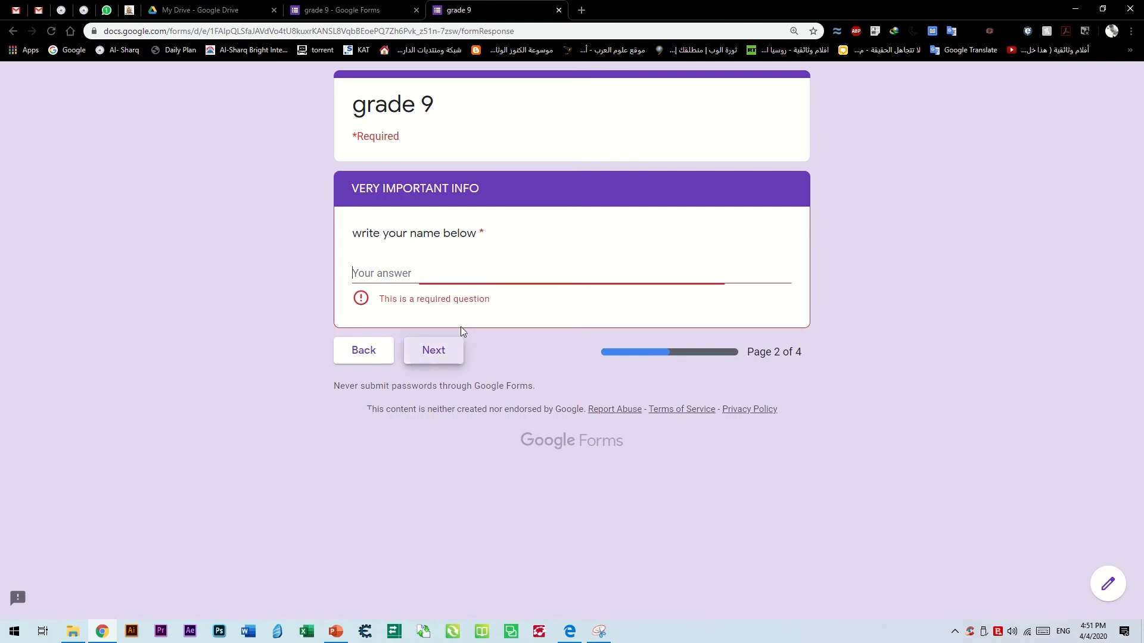
pyautogui.click(448, 286)
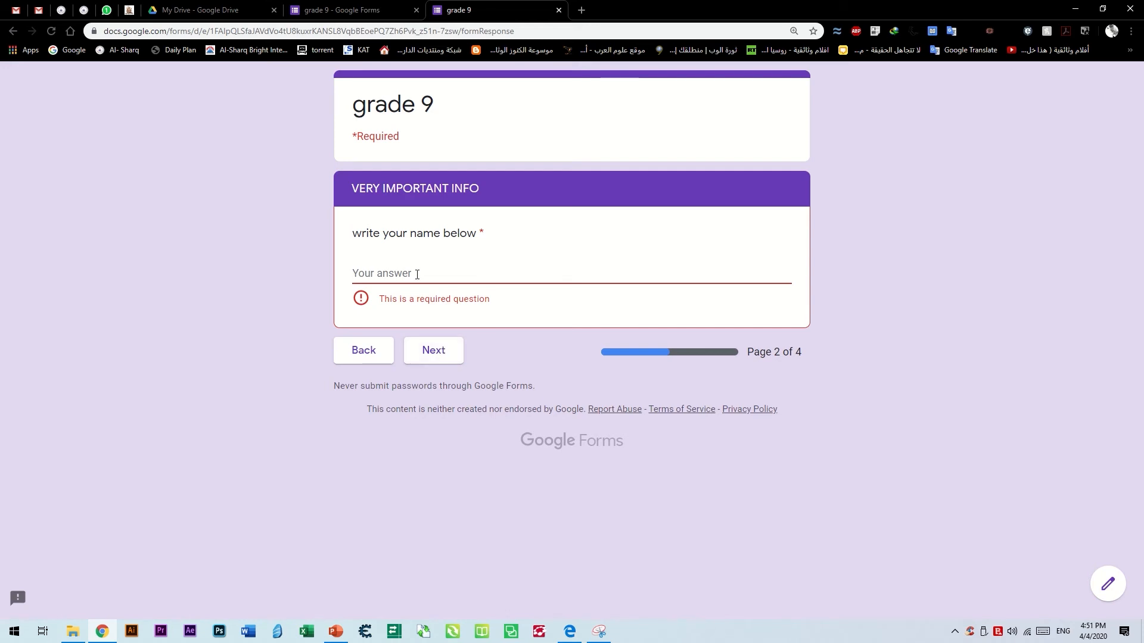
pyautogui.write('MM')
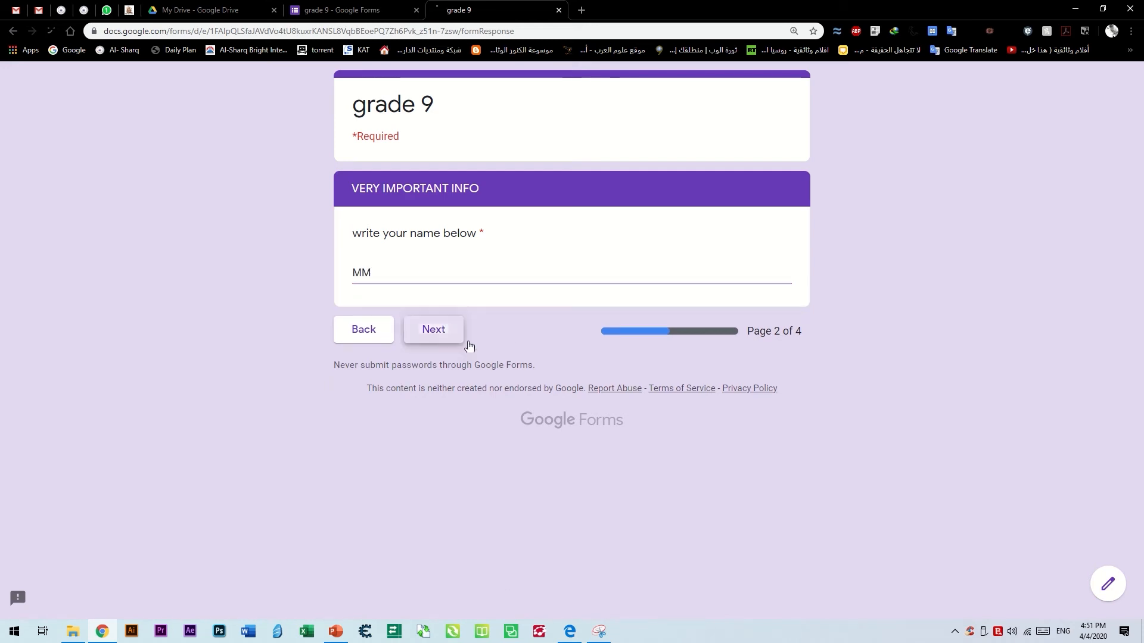
pyautogui.click(460, 327)
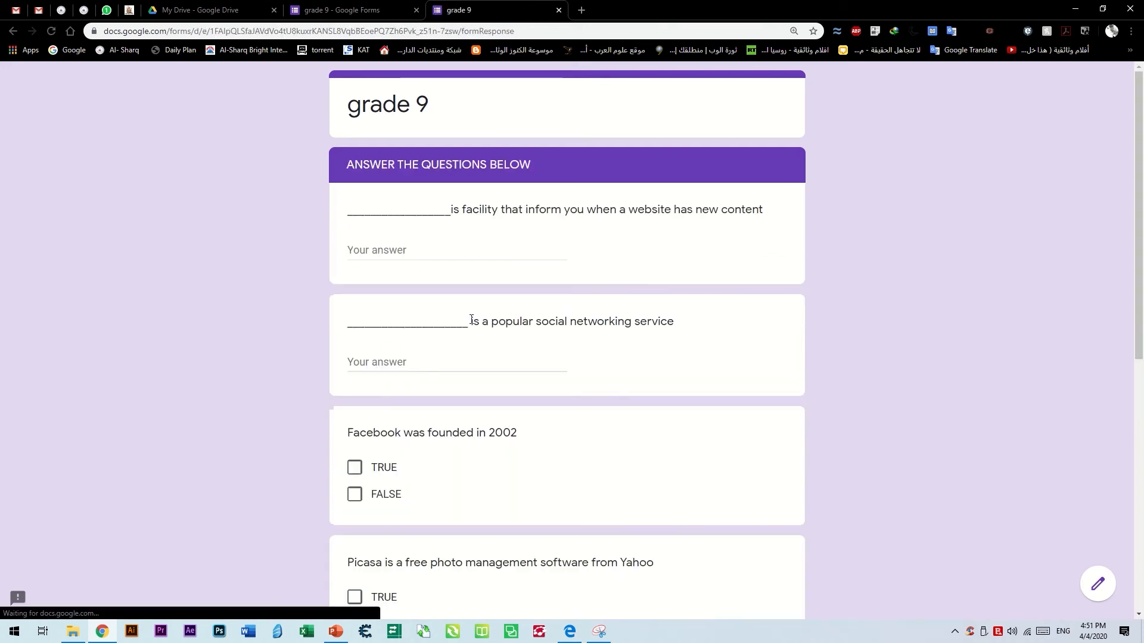
# Look through the questions on page 3 of the preview and continue to page 4.
pyautogui.scroll(-6, 417, 304)
pyautogui.scroll(-2, 406, 374)
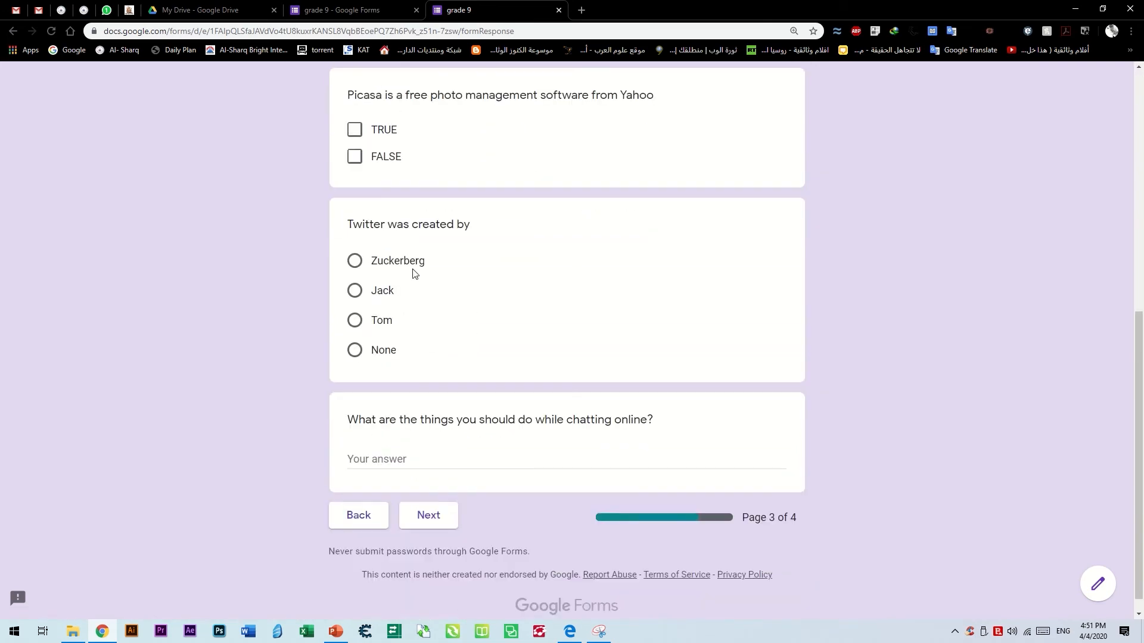
pyautogui.scroll(8, 394, 344)
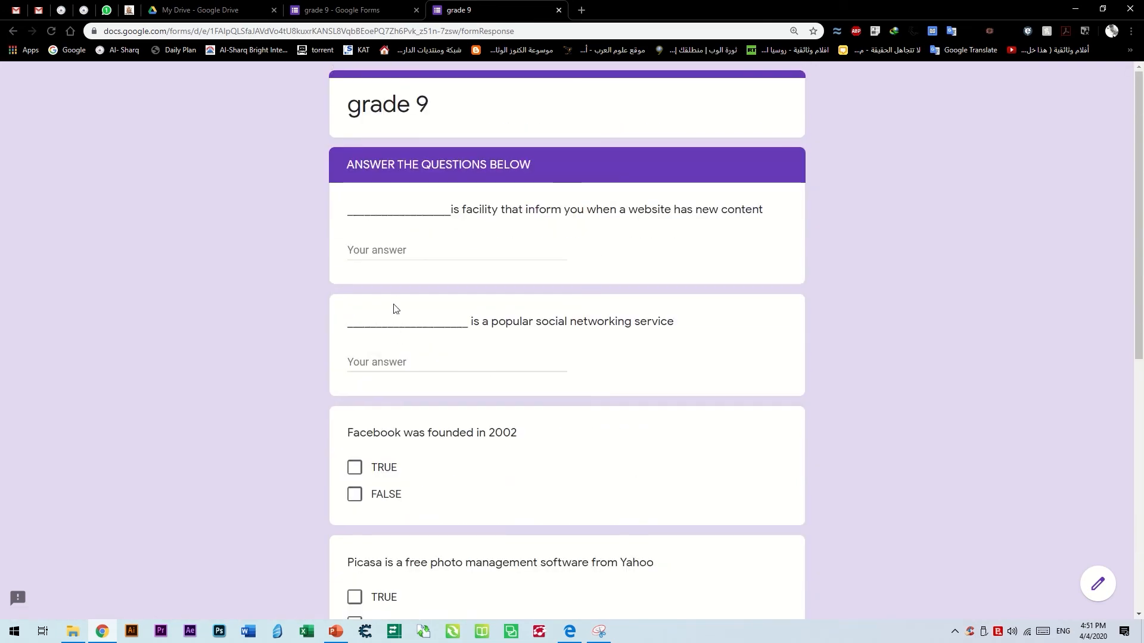
pyautogui.scroll(-8, 547, 281)
pyautogui.click(452, 496)
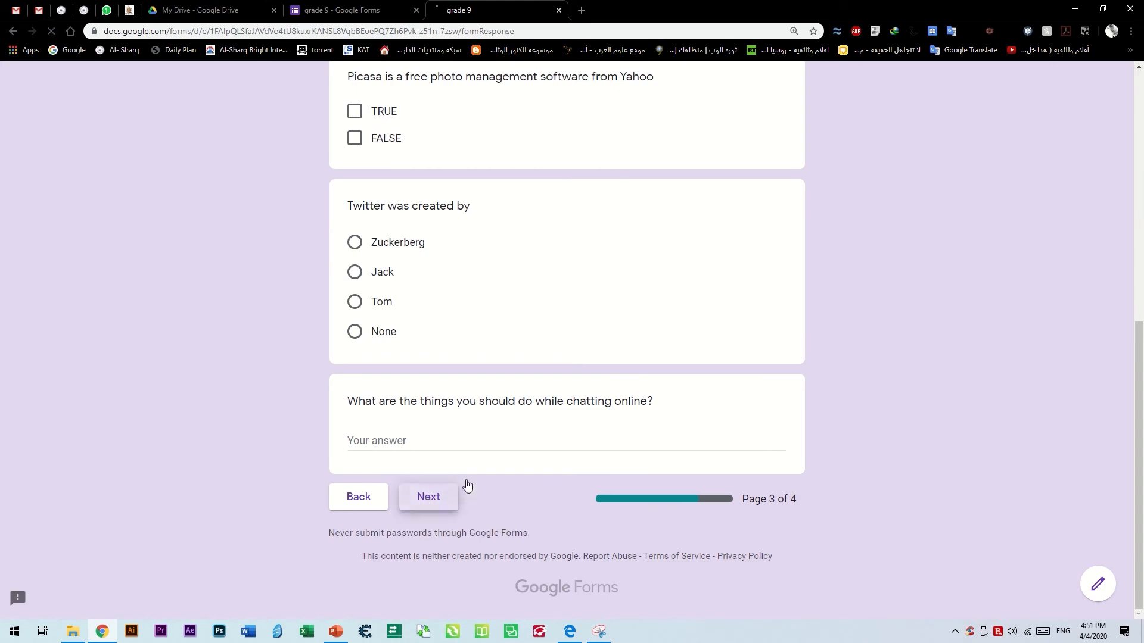
# Examine the eye diagram question and the plant cell question's image options on page 4 of the preview.
pyautogui.scroll(-4, 443, 328)
pyautogui.scroll(-2, 440, 345)
pyautogui.scroll(5, 416, 368)
pyautogui.scroll(-6, 417, 368)
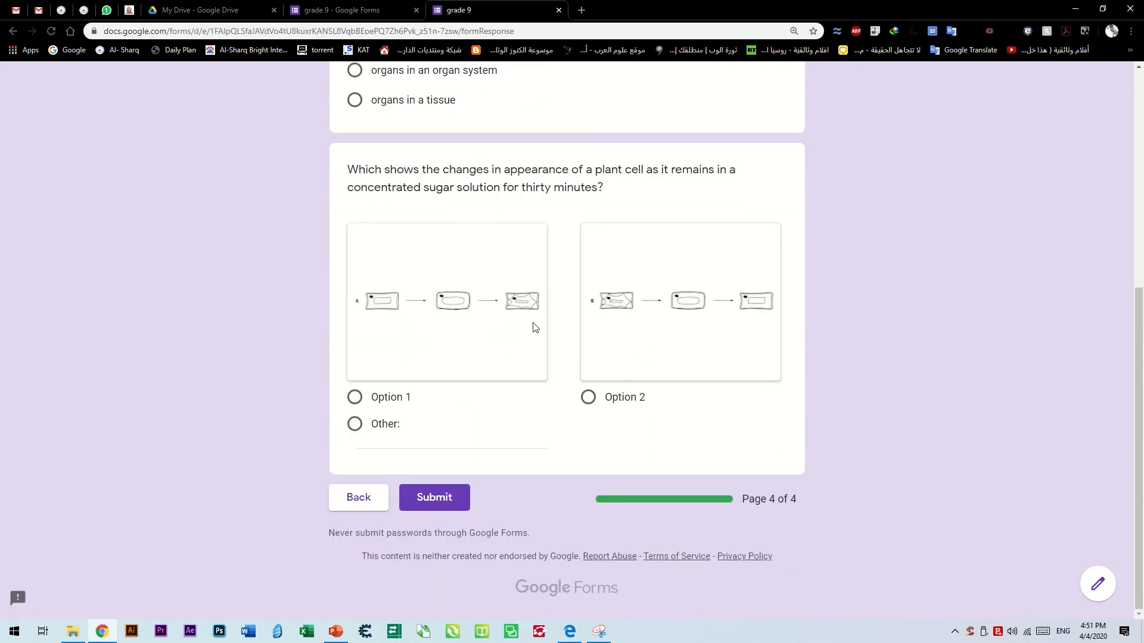
pyautogui.scroll(1, 587, 375)
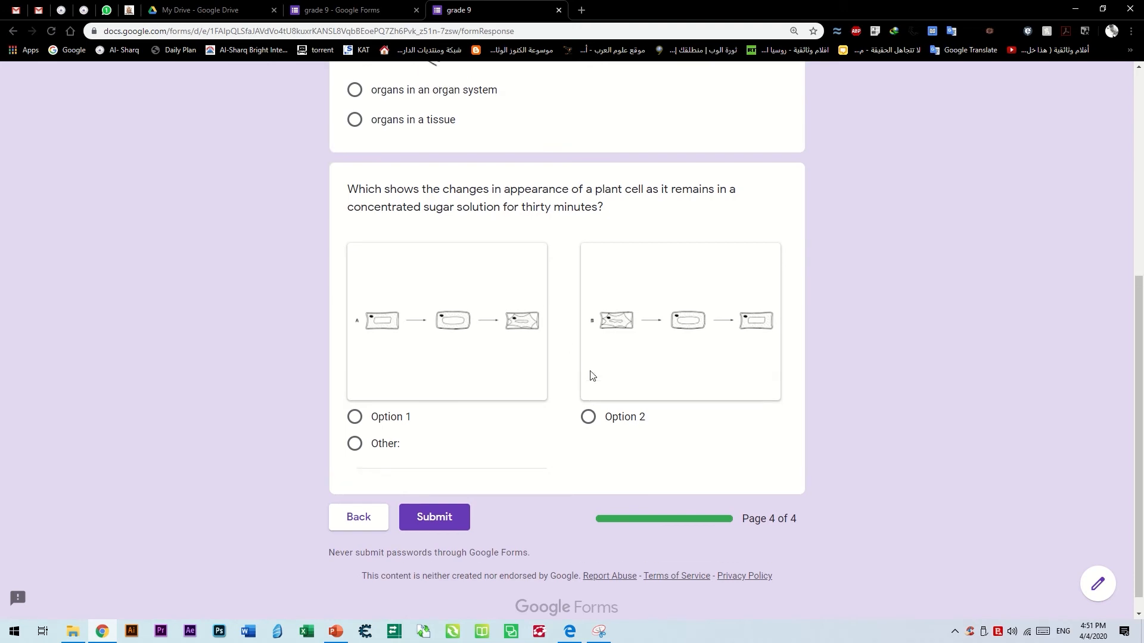
pyautogui.scroll(5, 379, 463)
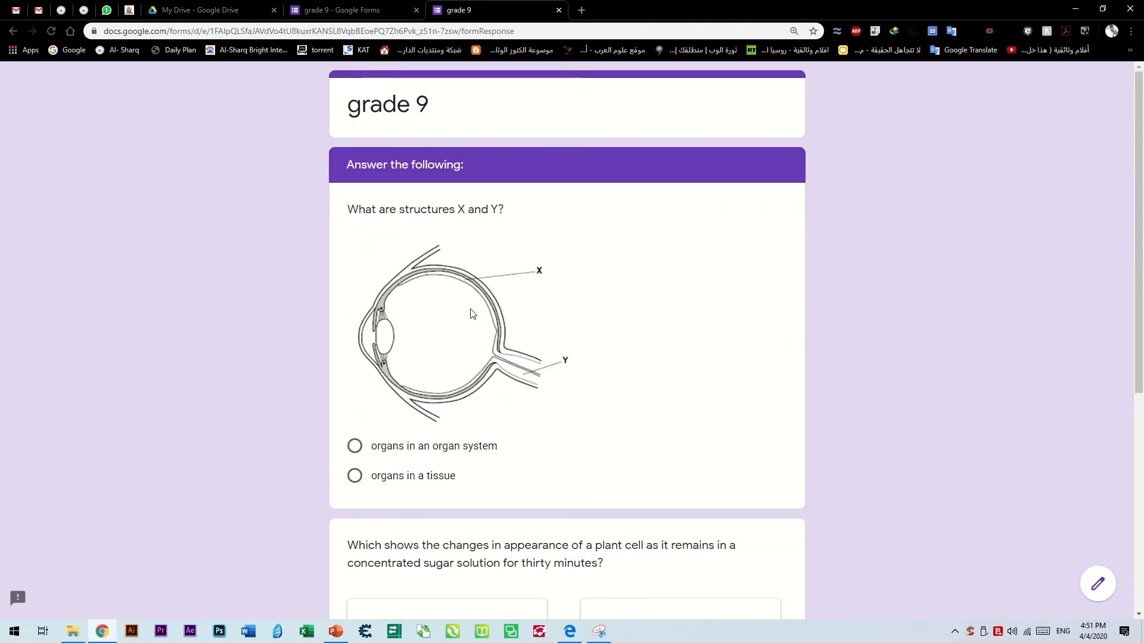
# Close the form preview and make the form a quiz, with marks released later, after manual review.
pyautogui.scroll(-6, 473, 311)
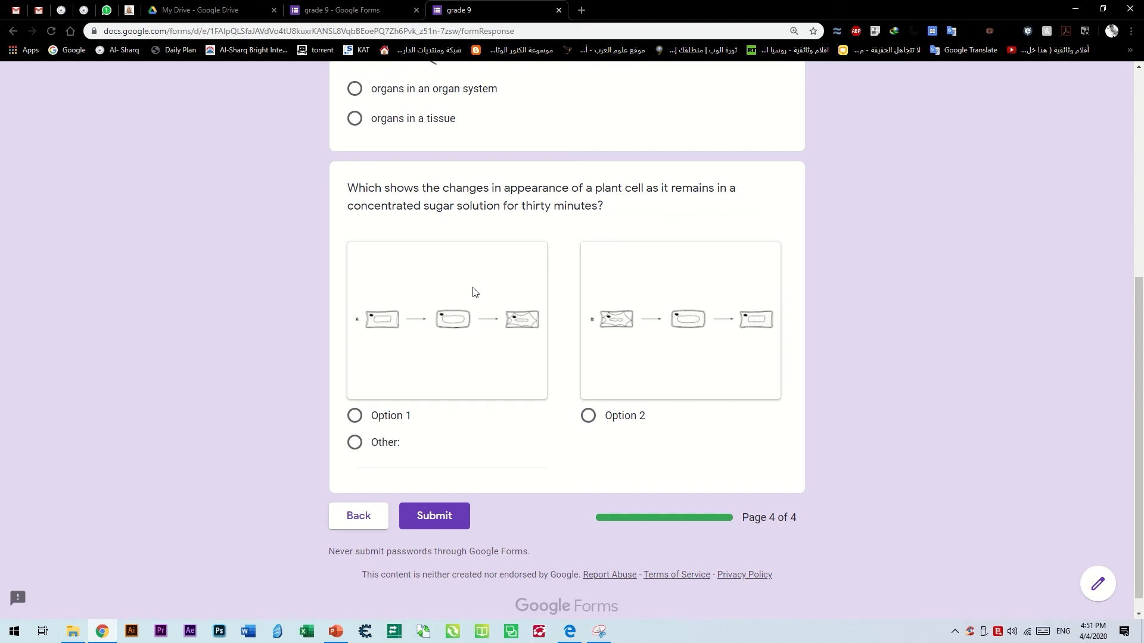
pyautogui.click(559, 10)
pyautogui.click(630, 99)
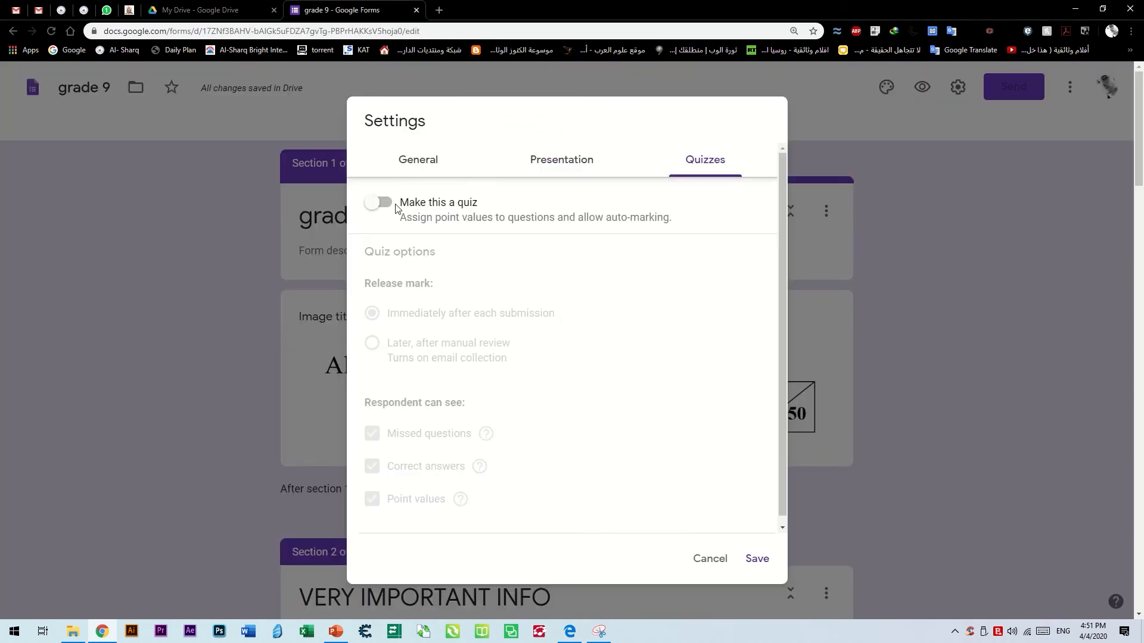
pyautogui.click(384, 205)
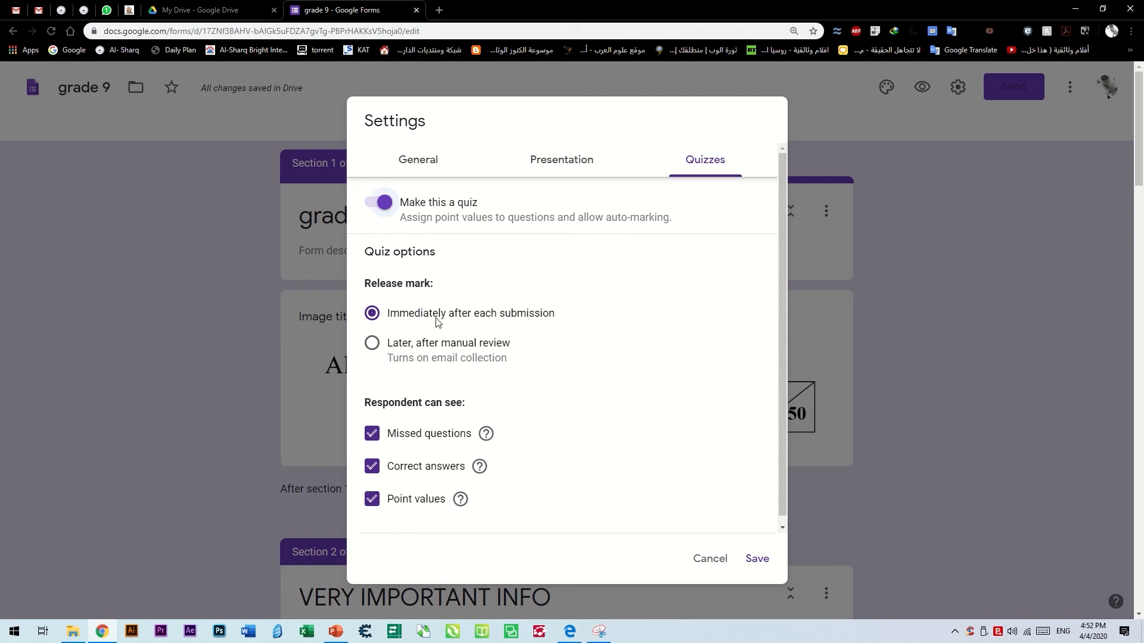
pyautogui.click(372, 344)
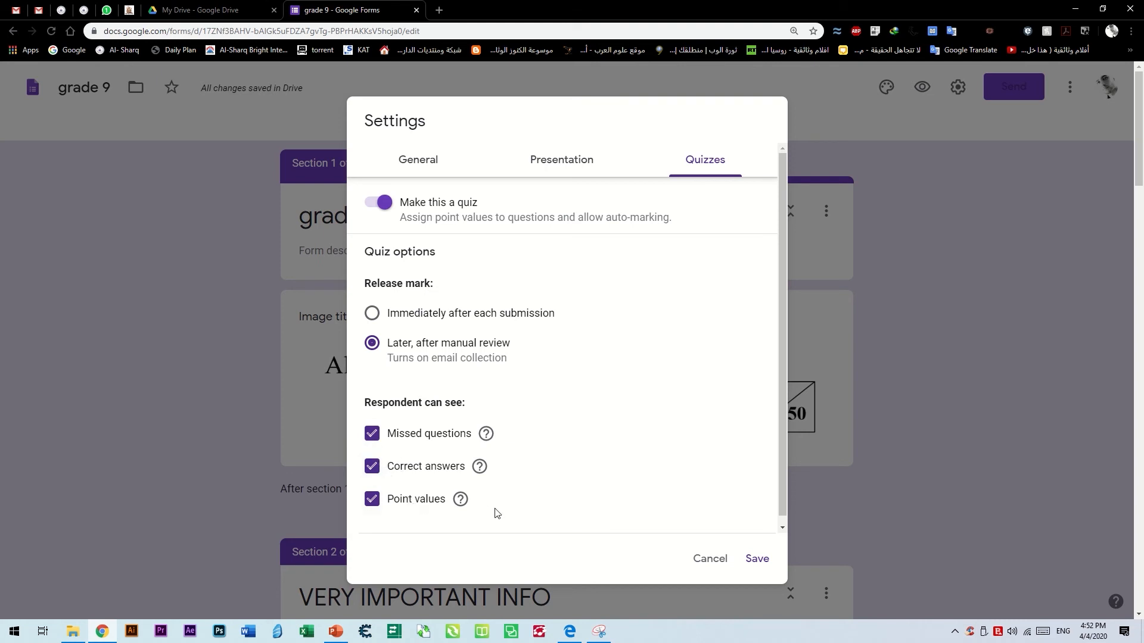
pyautogui.click(757, 559)
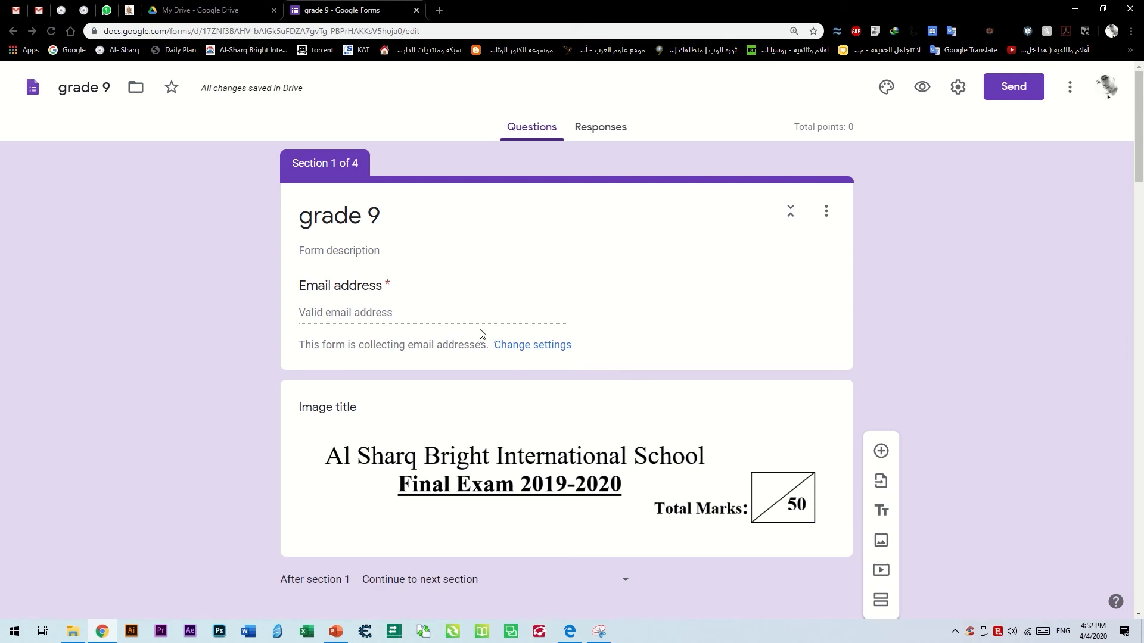
# In the answer key of the question about being informed of new website content, assign 1 point and add the correct answer "FEED READERS".
pyautogui.scroll(-4, 482, 334)
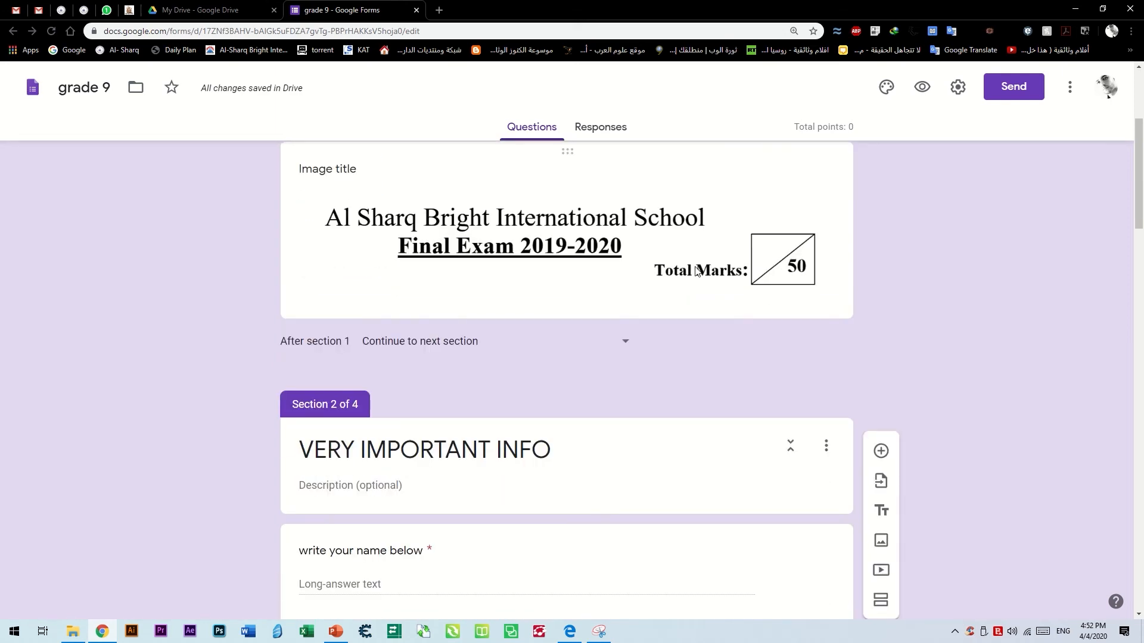
pyautogui.scroll(-3, 696, 271)
pyautogui.scroll(-6, 632, 341)
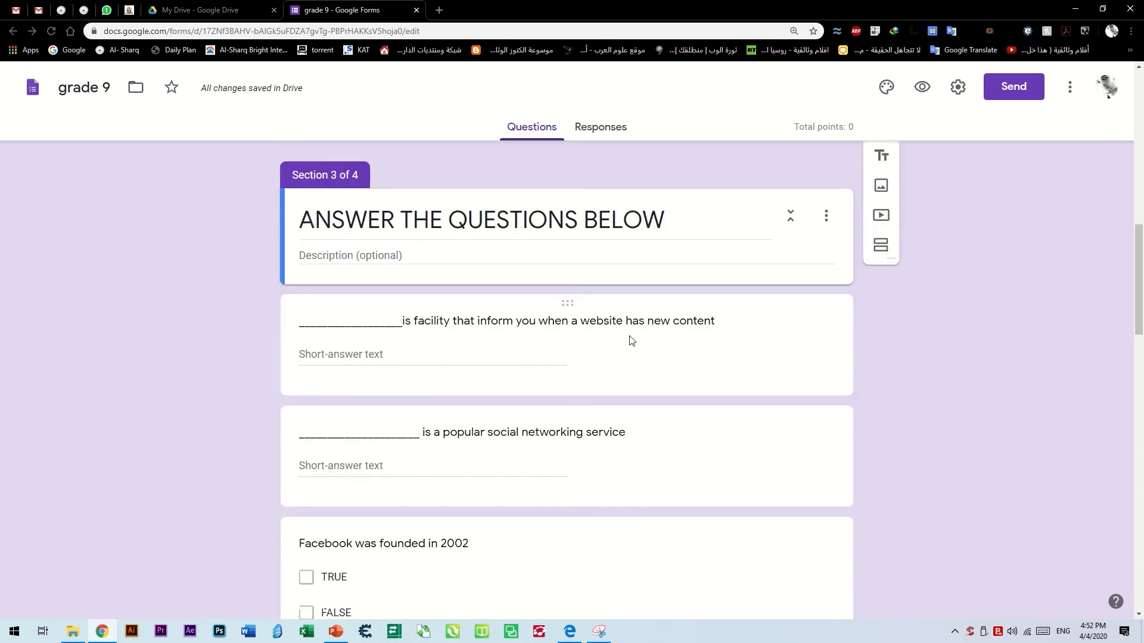
pyautogui.click(686, 379)
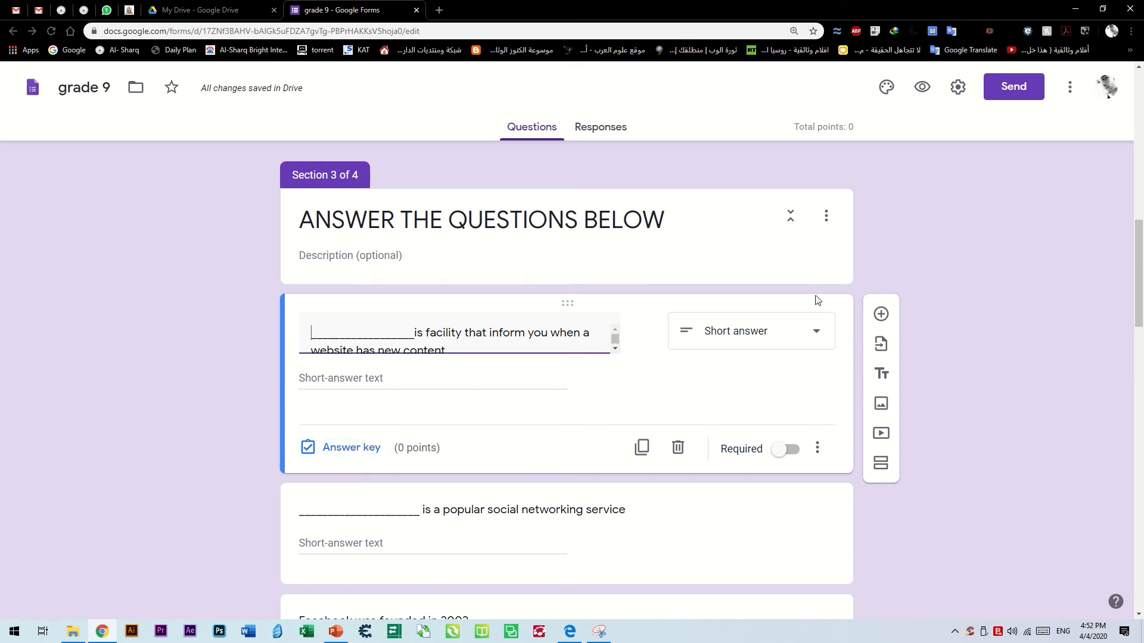
pyautogui.click(351, 454)
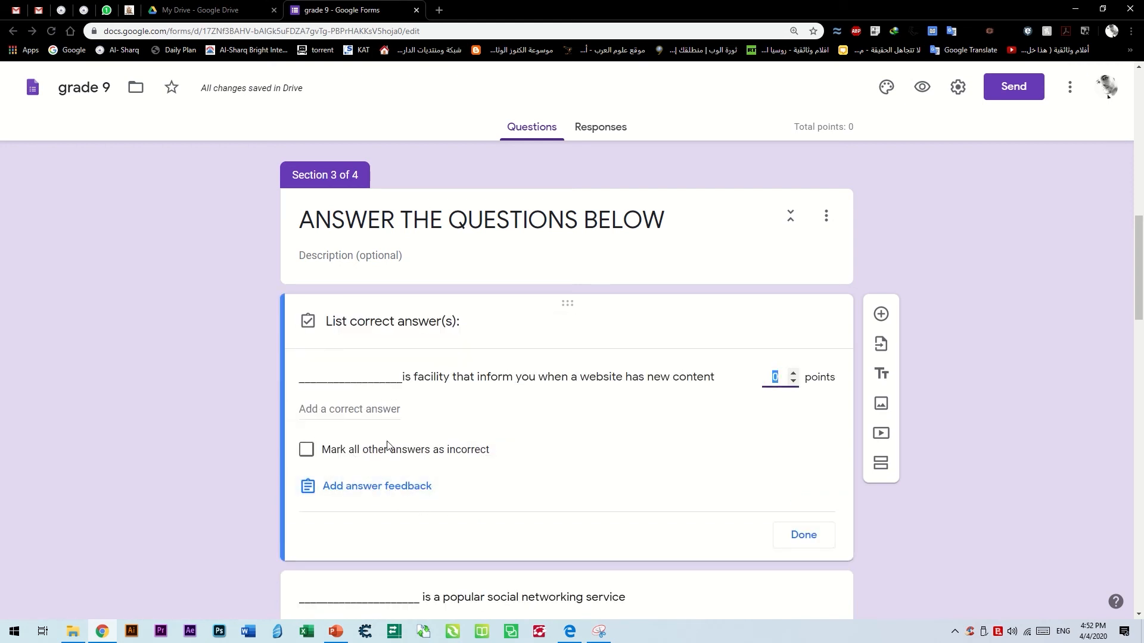
pyautogui.click(793, 372)
pyautogui.click(391, 411)
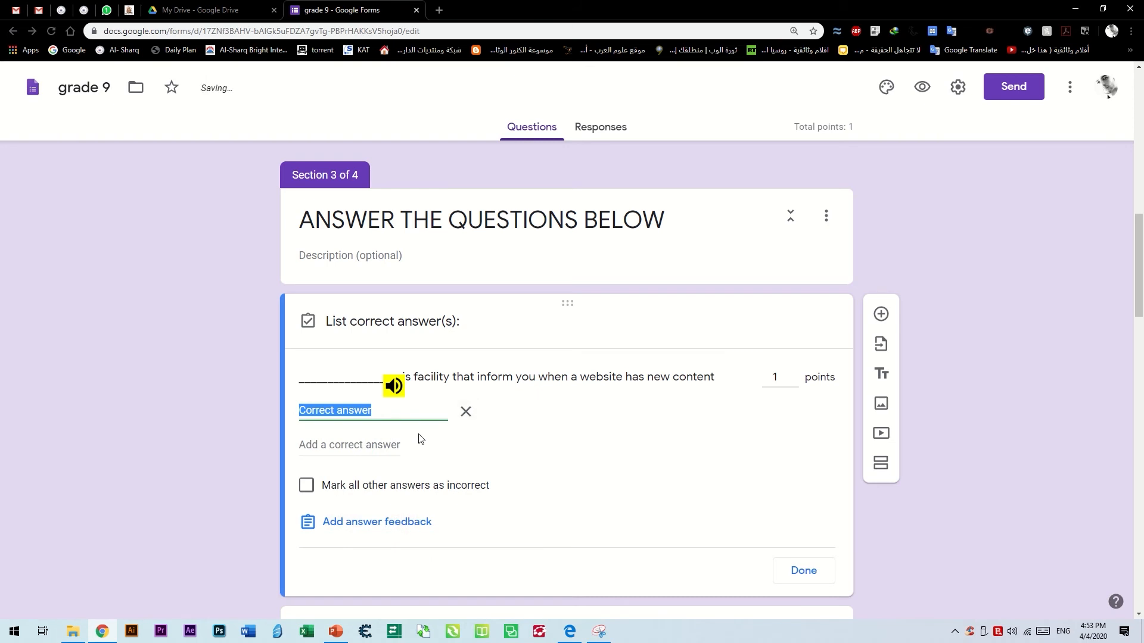
pyautogui.write('FEE')
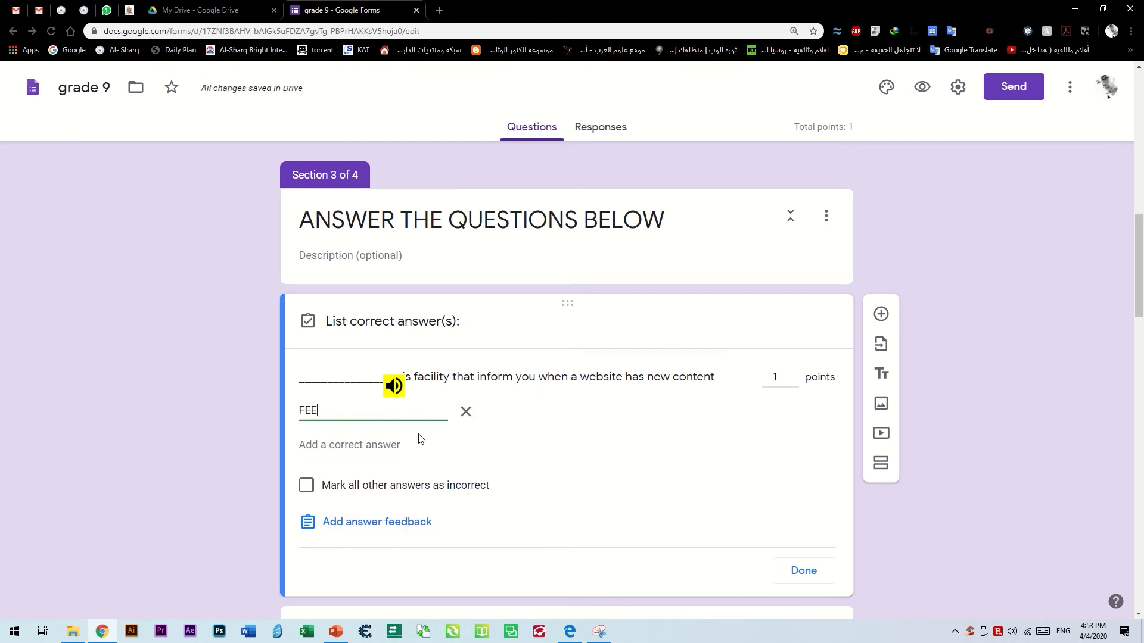
pyautogui.write('D READERS')
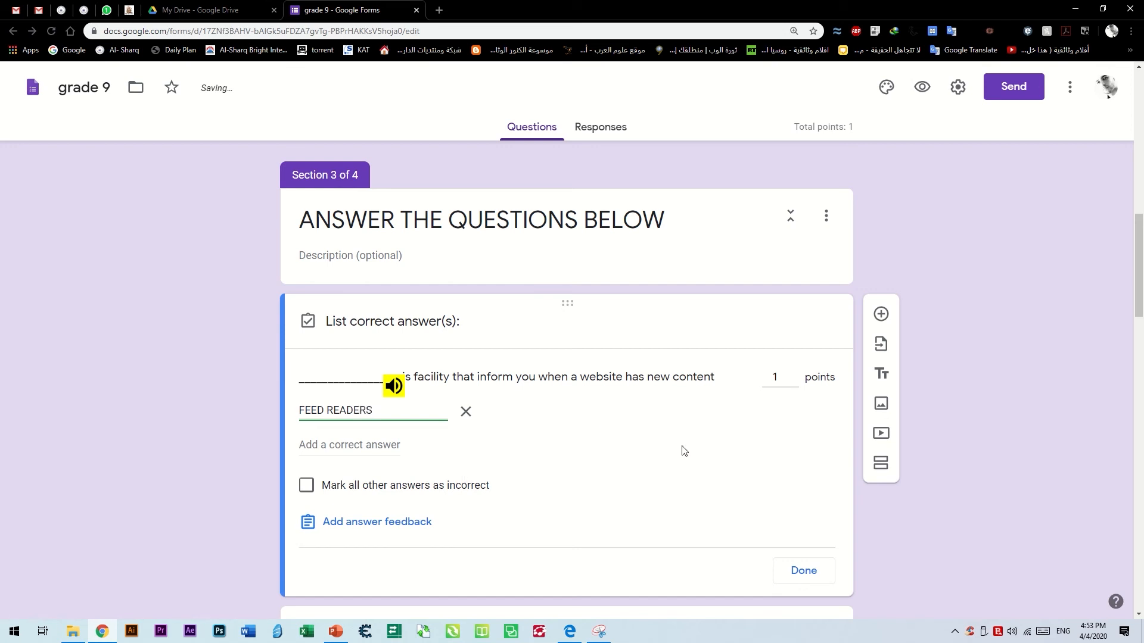
pyautogui.click(922, 521)
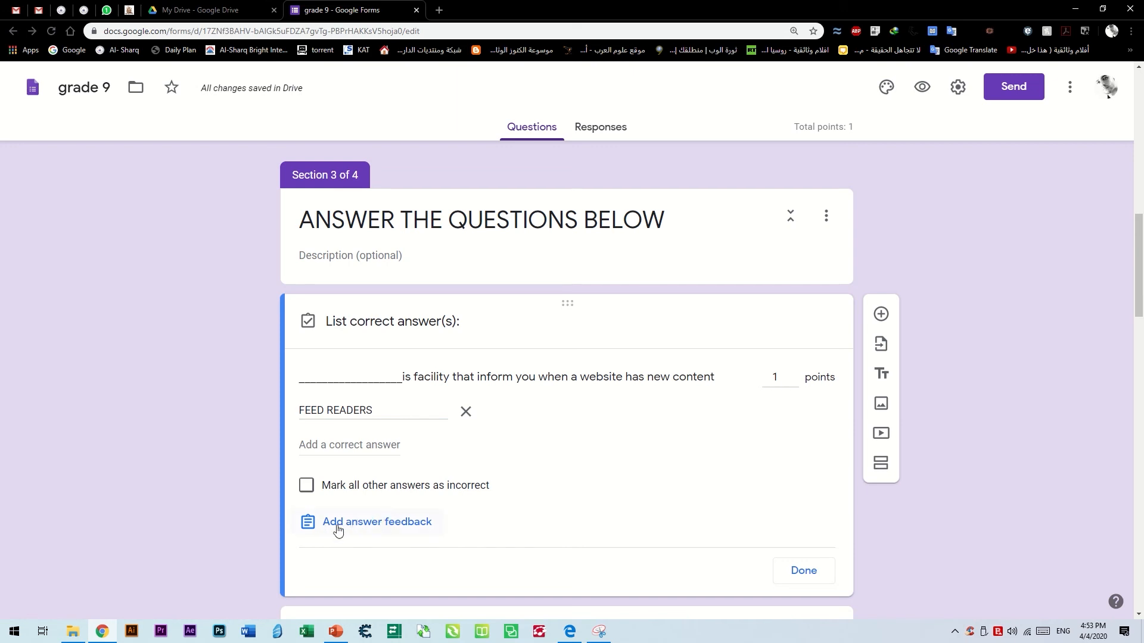
# Open the answer feedback for the website content question, leave it empty, and finish the question's answer key.
pyautogui.click(387, 523)
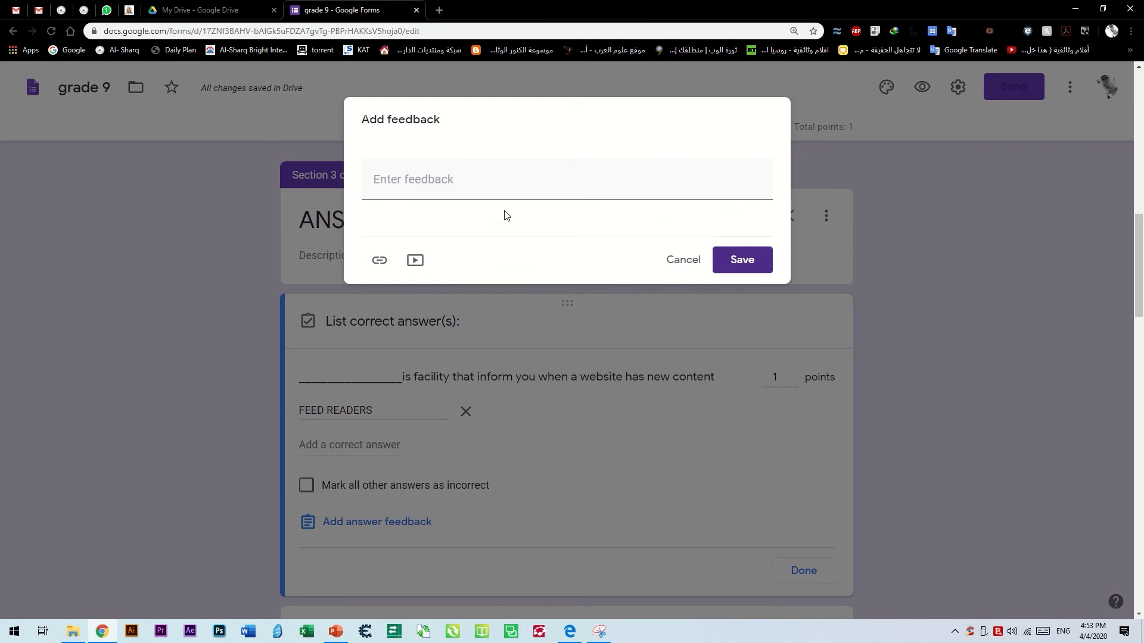
pyautogui.click(404, 180)
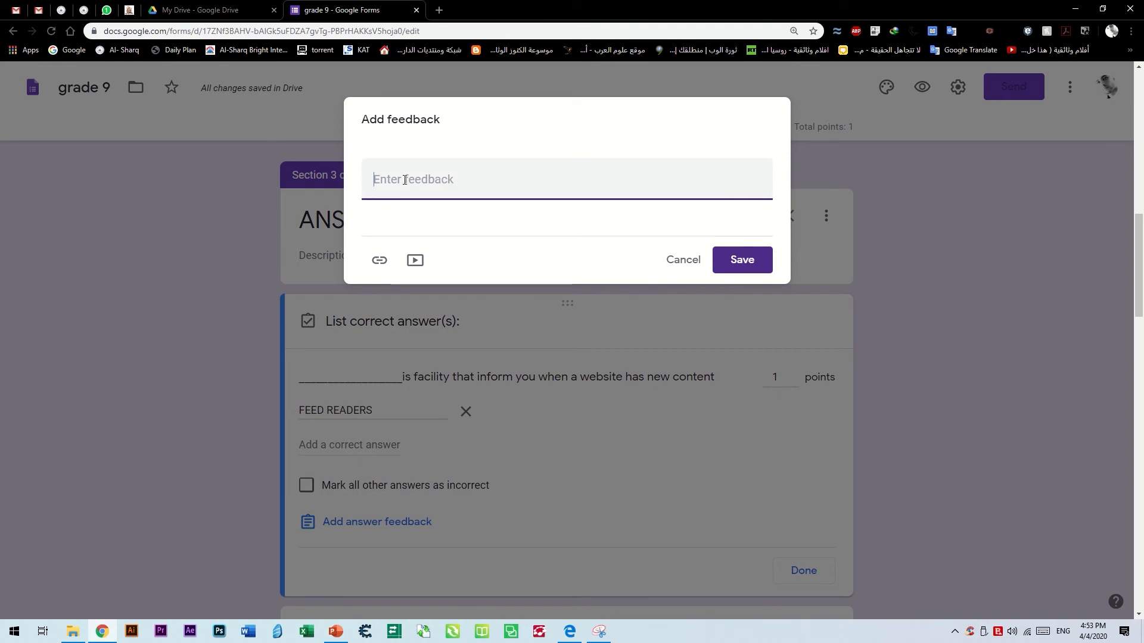
pyautogui.click(729, 262)
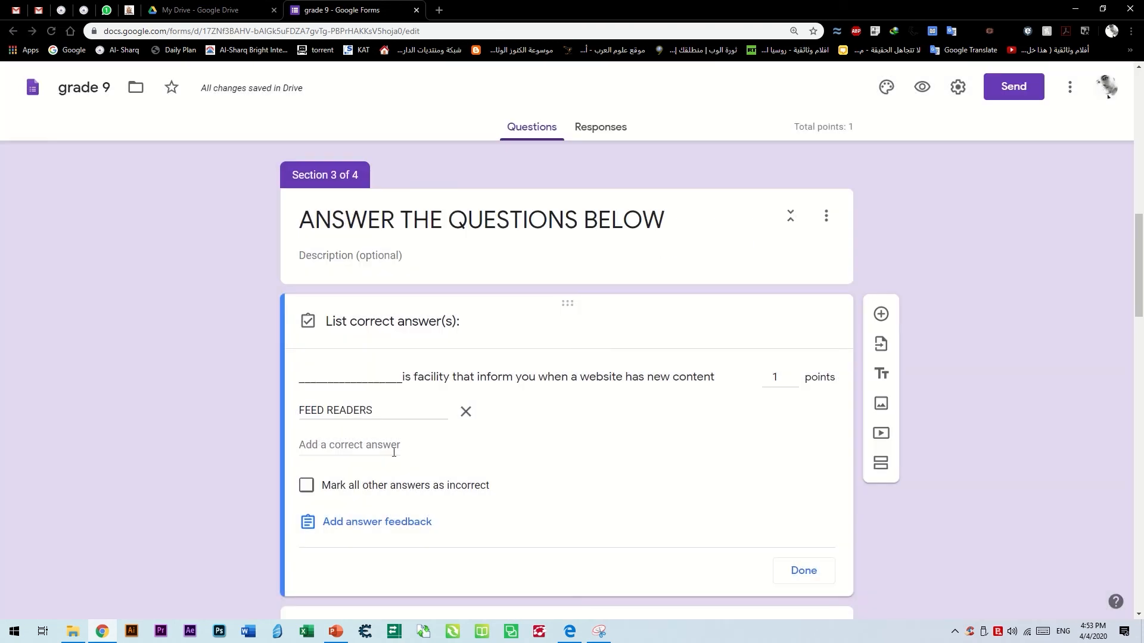
pyautogui.click(783, 569)
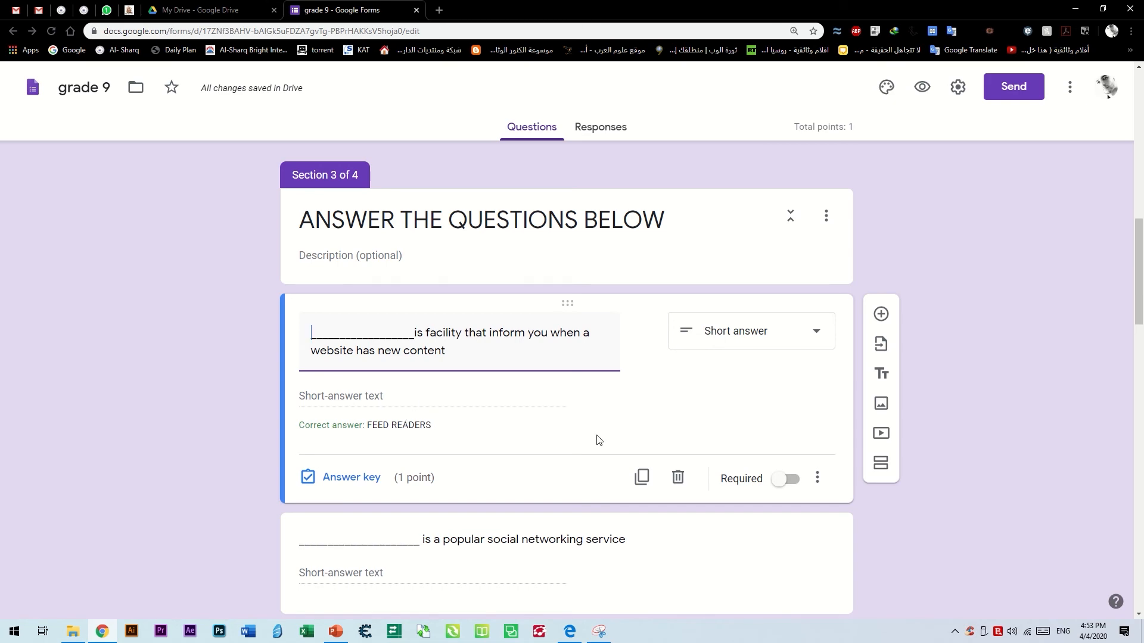
# Set the answer key of the popular social networking service question to "FACEBOOK", worth 1 point.
pyautogui.scroll(-1, 666, 439)
pyautogui.scroll(5, 666, 438)
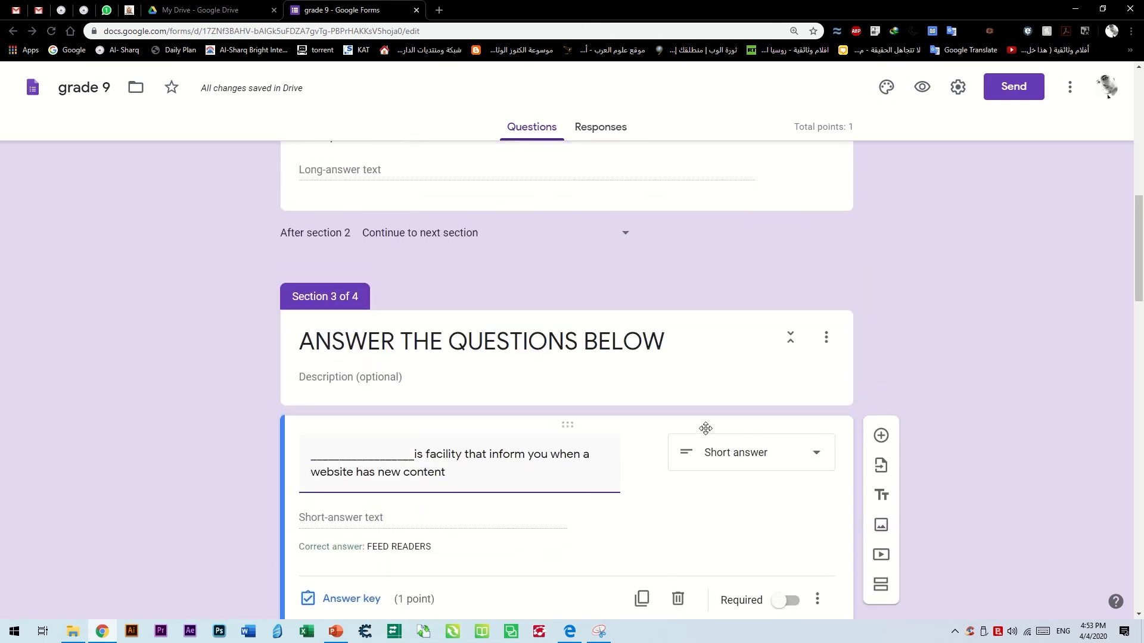
pyautogui.scroll(-2, 709, 436)
pyautogui.scroll(-1, 707, 447)
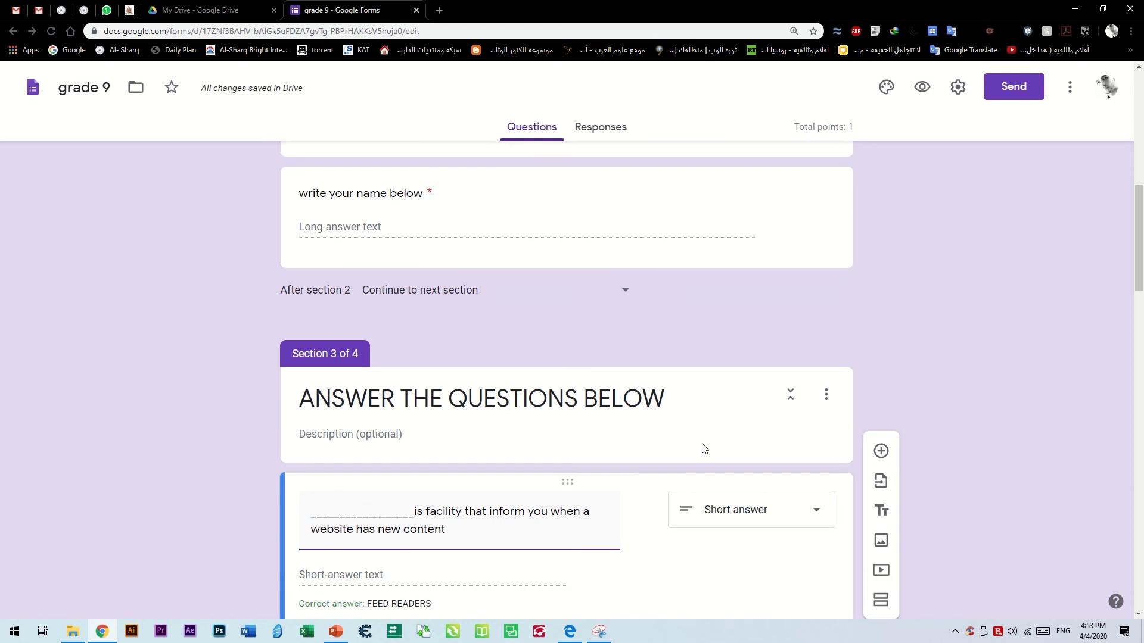
pyautogui.scroll(-4, 458, 536)
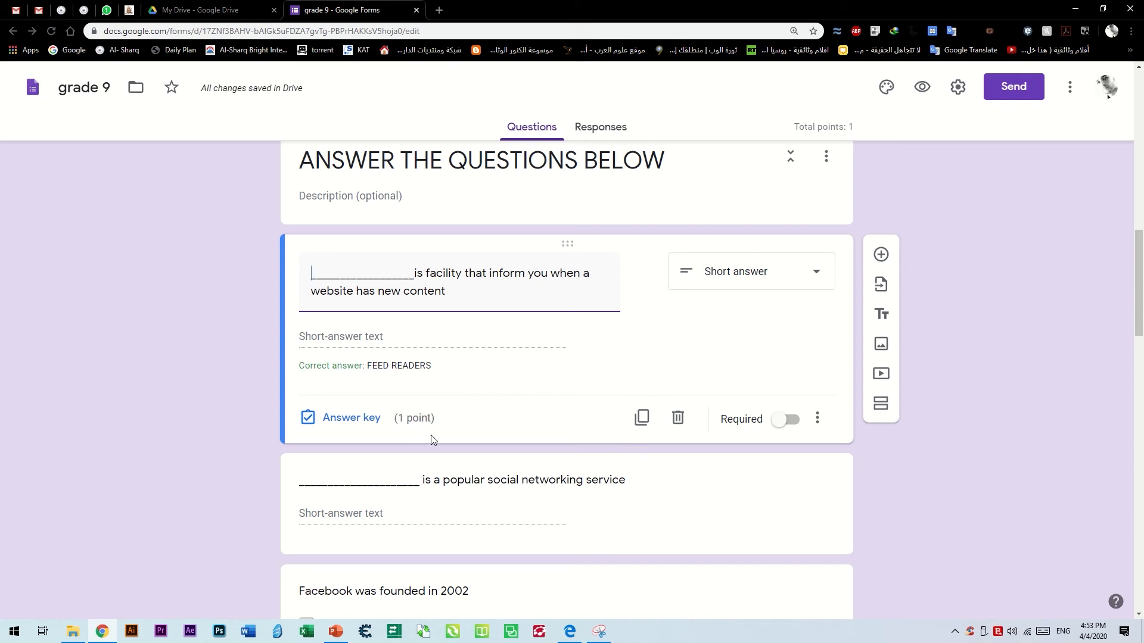
pyautogui.click(718, 523)
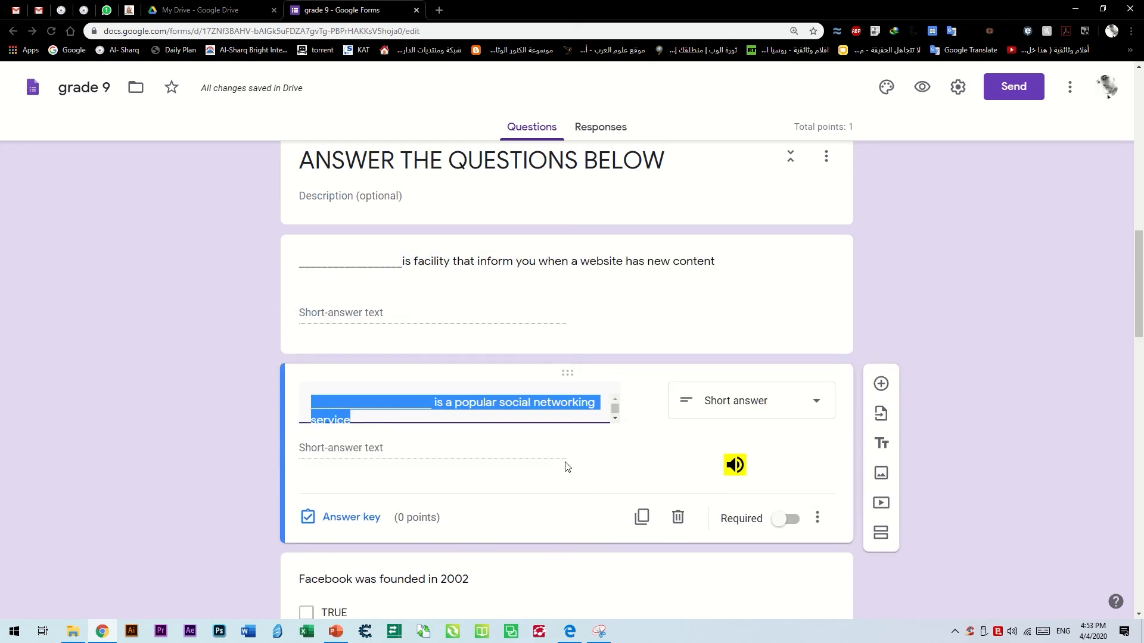
pyautogui.click(349, 518)
pyautogui.click(793, 443)
pyautogui.click(343, 485)
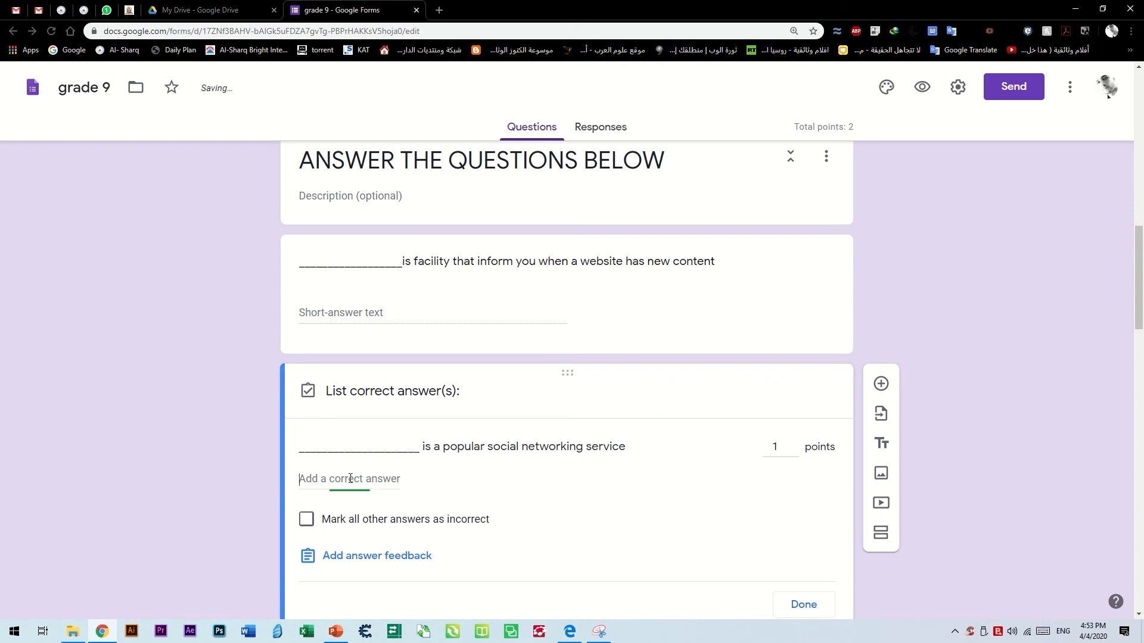
pyautogui.write('FACEBOOK')
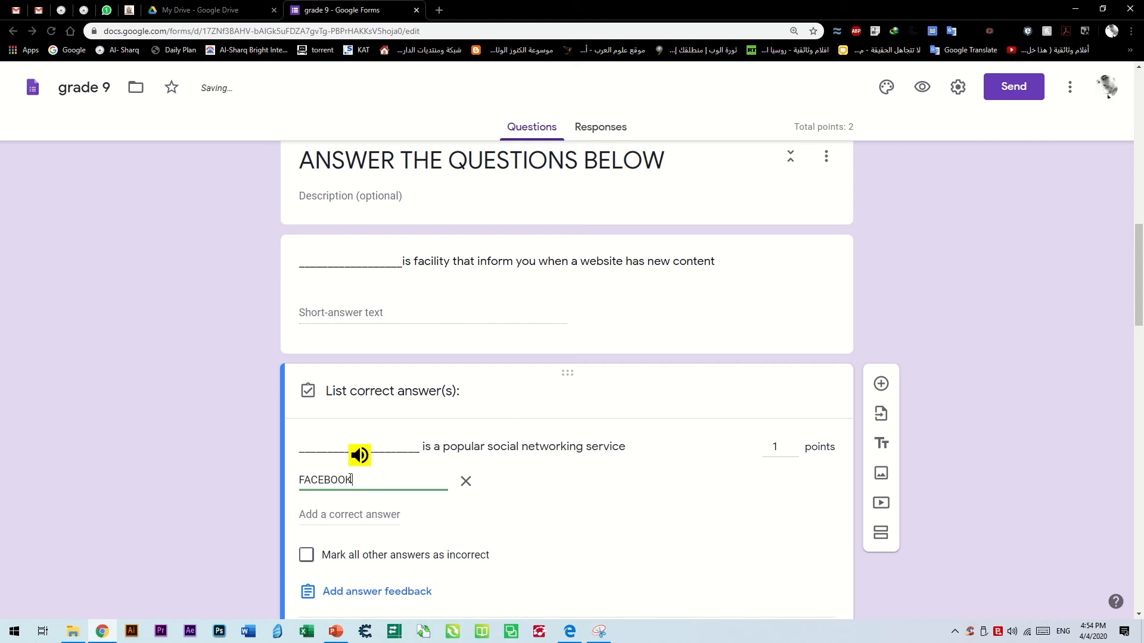
pyautogui.click(1012, 548)
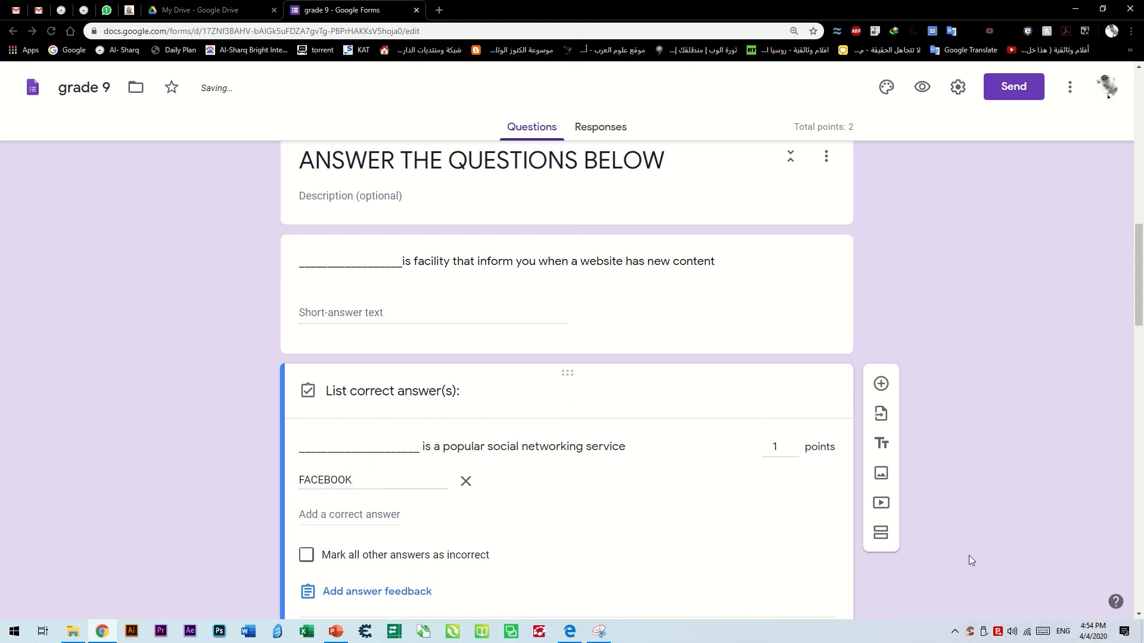
pyautogui.scroll(-3, 417, 519)
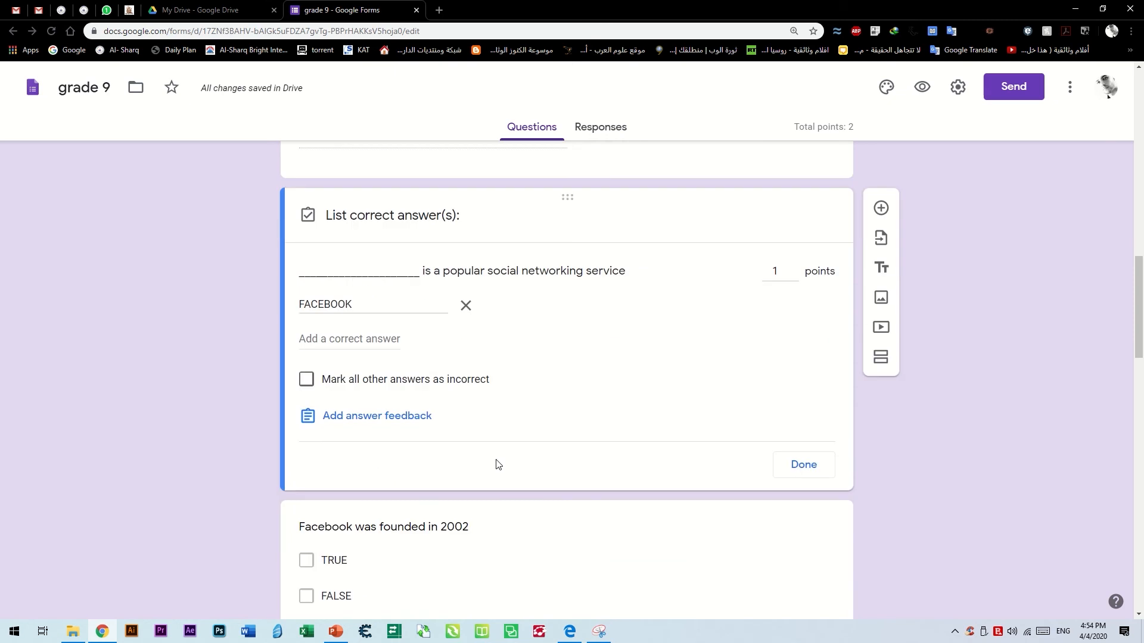
pyautogui.click(802, 465)
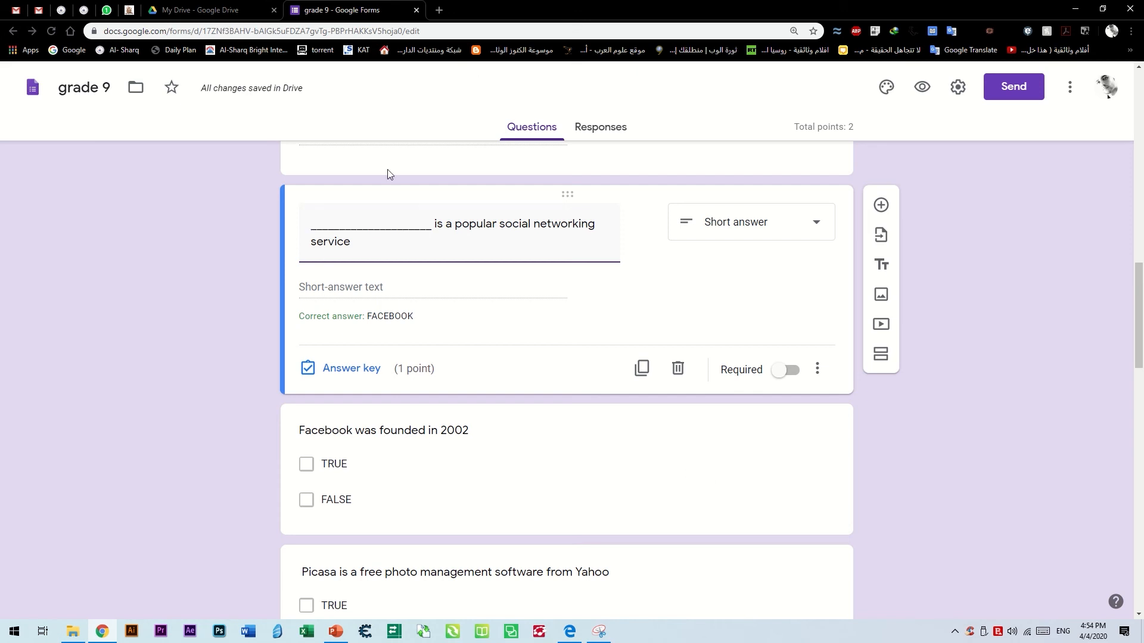
# Look through the form's sections and check the answer keys and points of the first three questions under "ANSWER THE QUESTIONS BELOW".
pyautogui.click(637, 13)
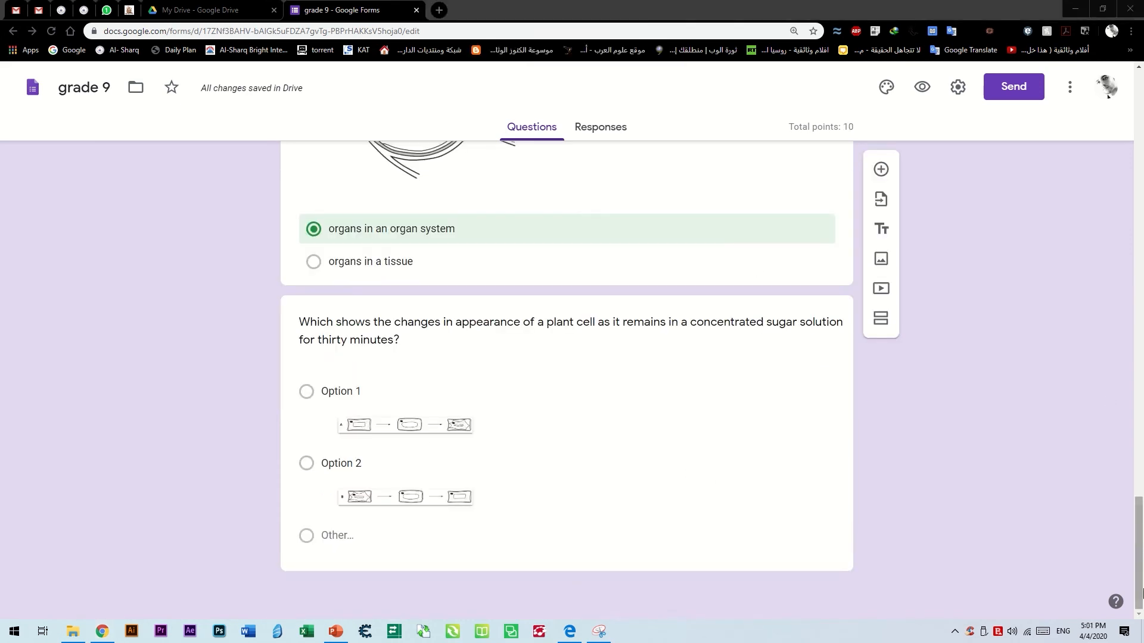
pyautogui.scroll(8, 1056, 490)
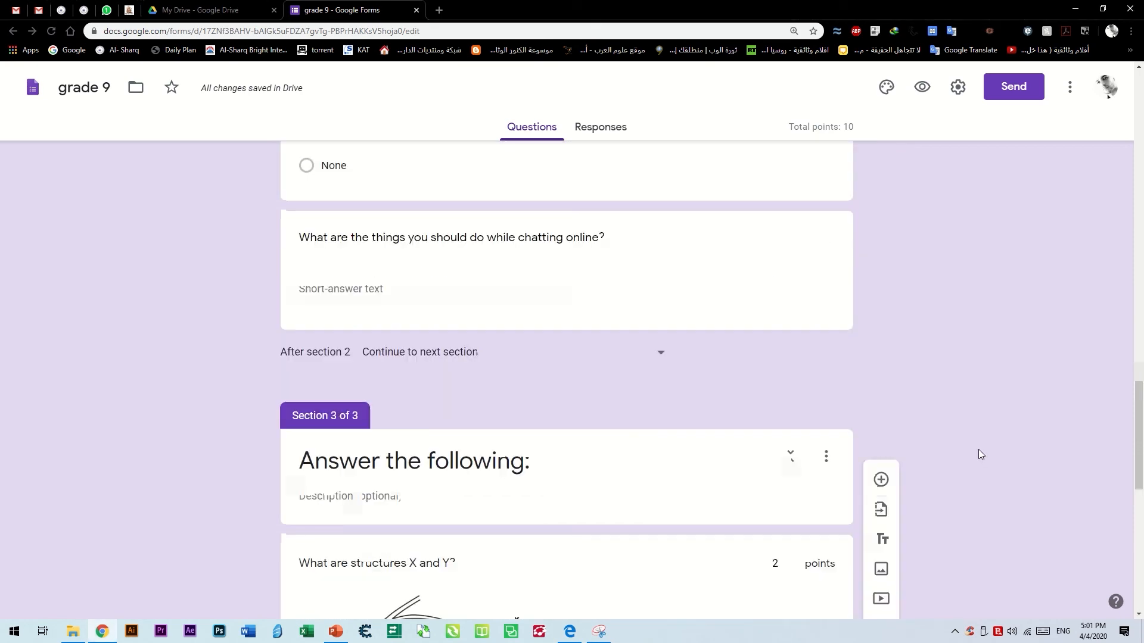
pyautogui.scroll(15, 978, 454)
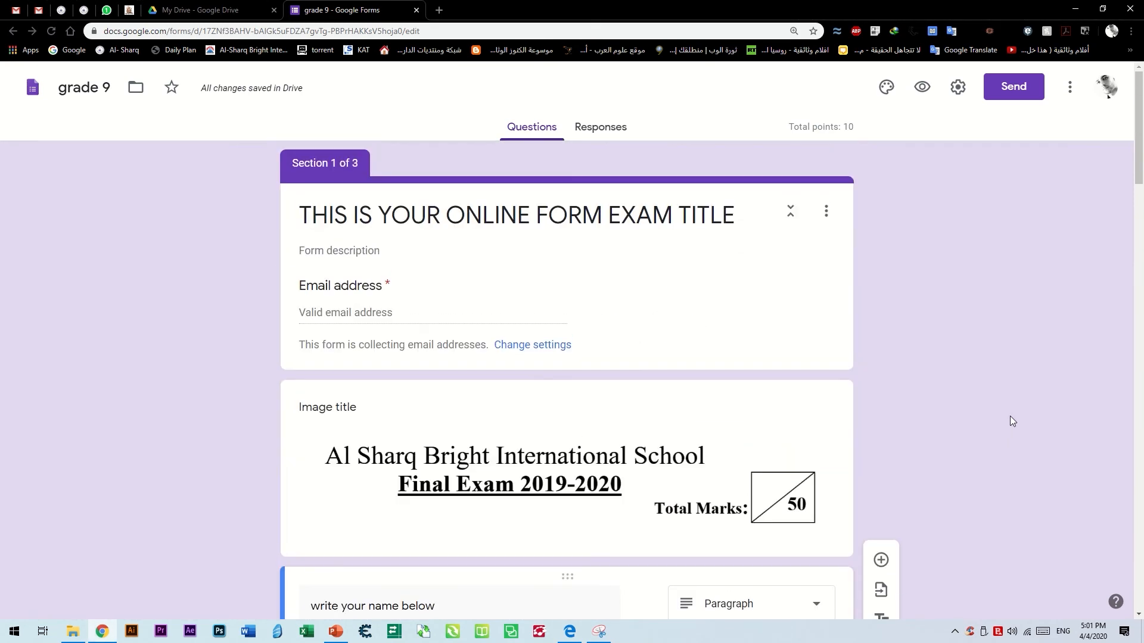
pyautogui.scroll(-13, 1013, 420)
pyautogui.scroll(2, 811, 423)
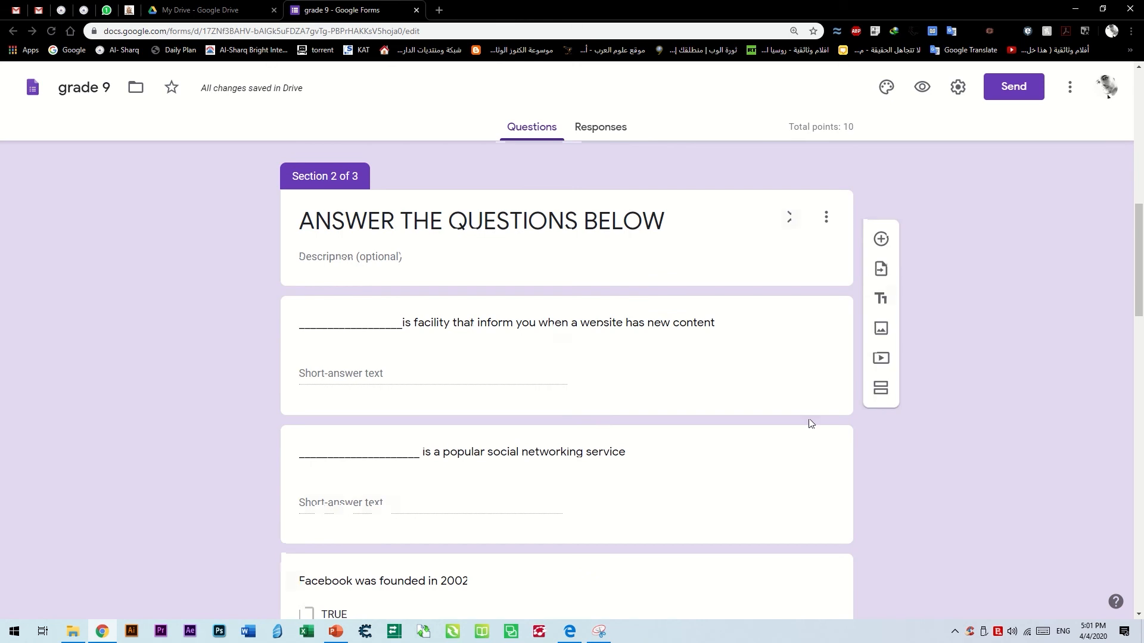
pyautogui.click(764, 411)
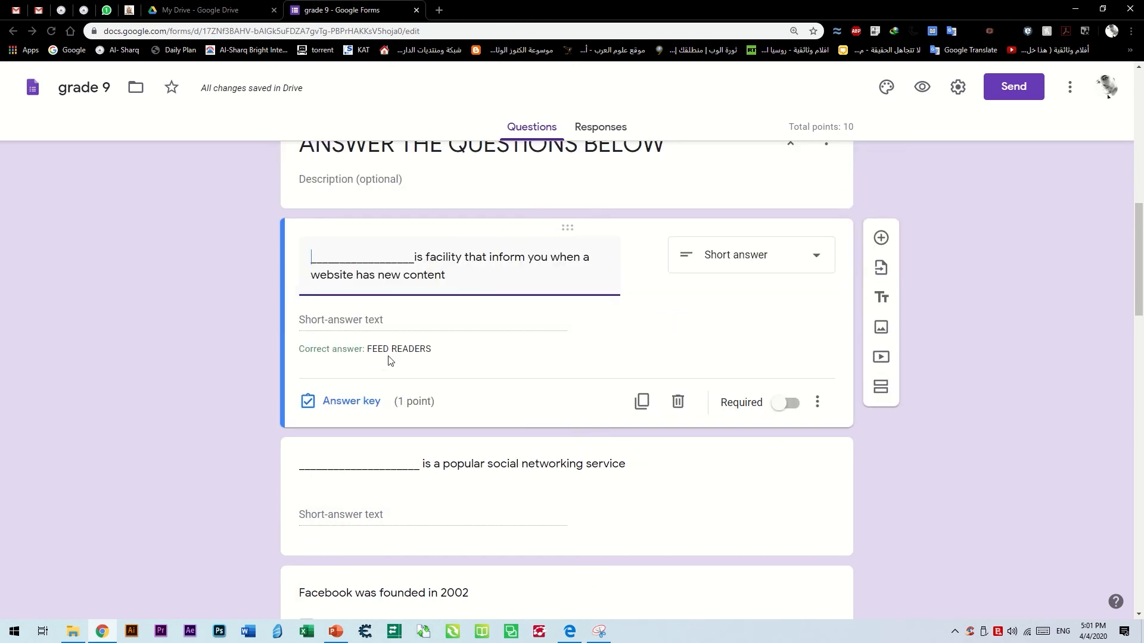
pyautogui.scroll(-3, 597, 465)
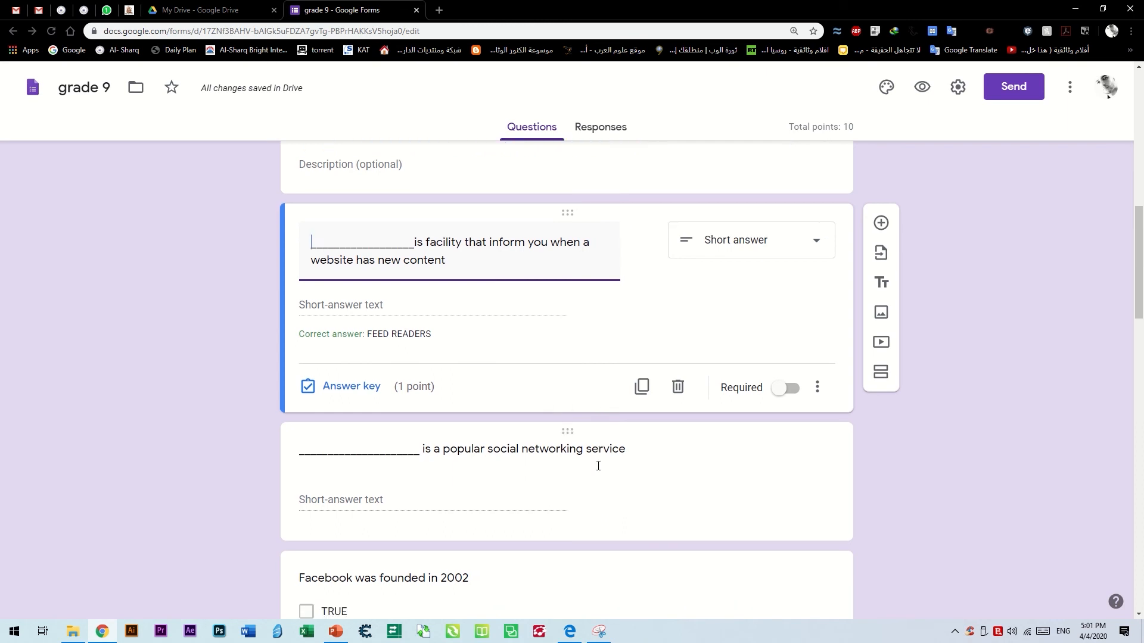
pyautogui.click(655, 366)
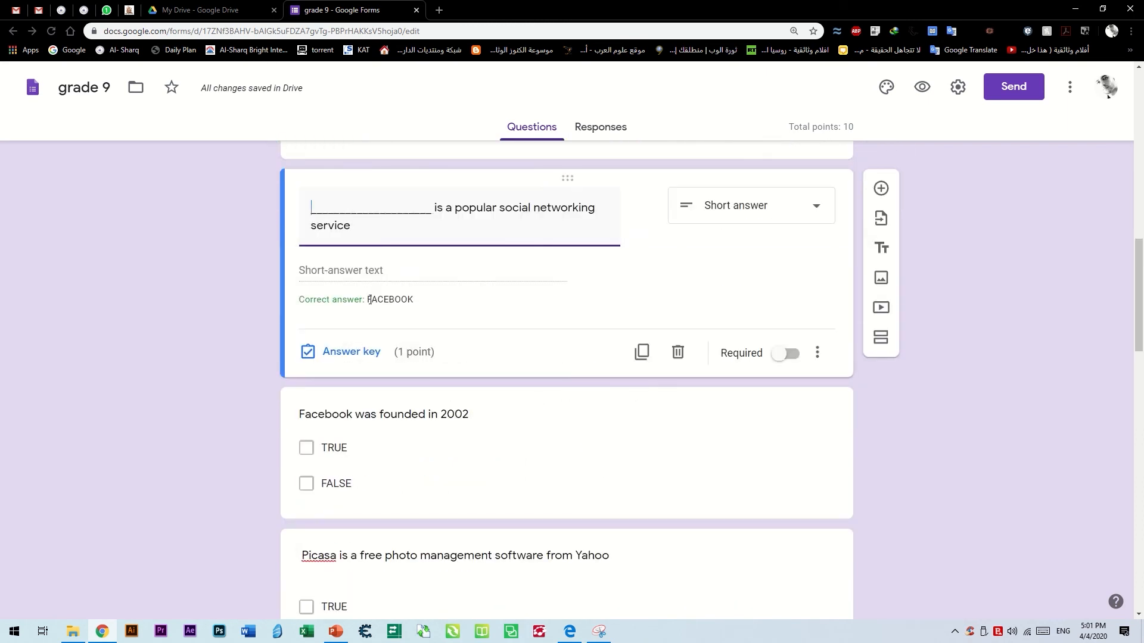
pyautogui.click(575, 483)
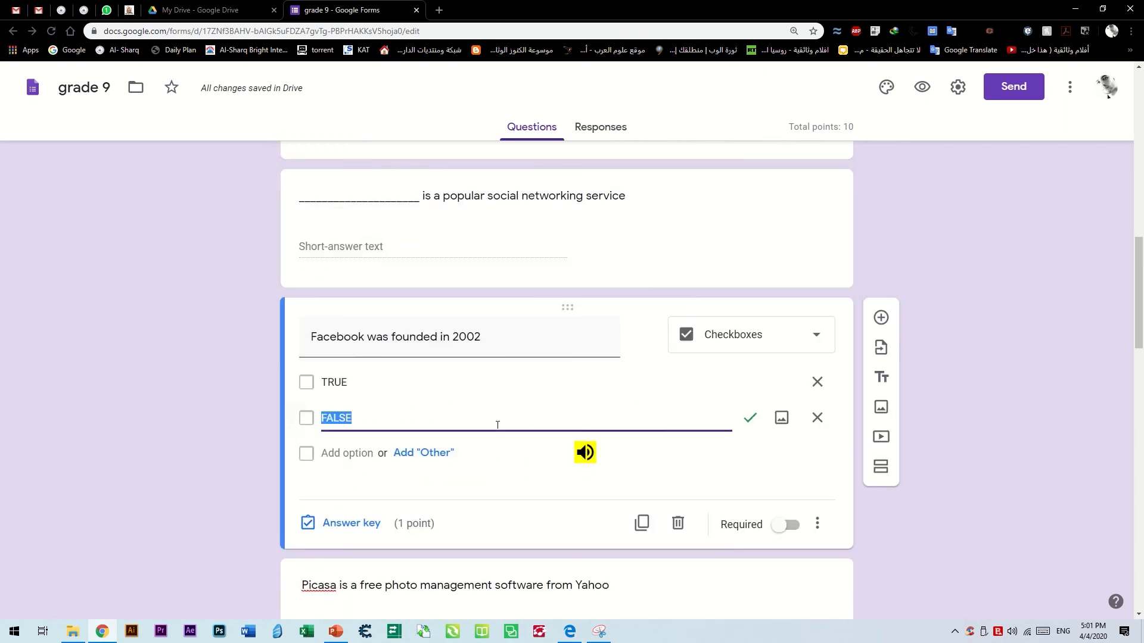
pyautogui.scroll(6, 901, 422)
pyautogui.scroll(6, 1057, 394)
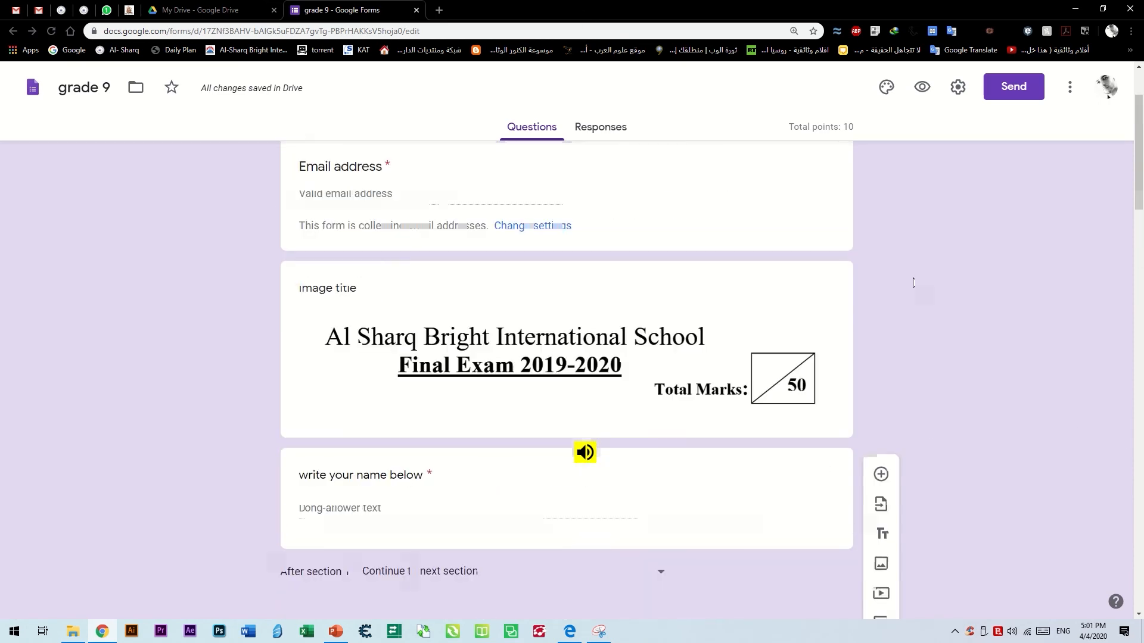
# Preview the form's first page with its email address field, and close the preview.
pyautogui.scroll(2, 1033, 283)
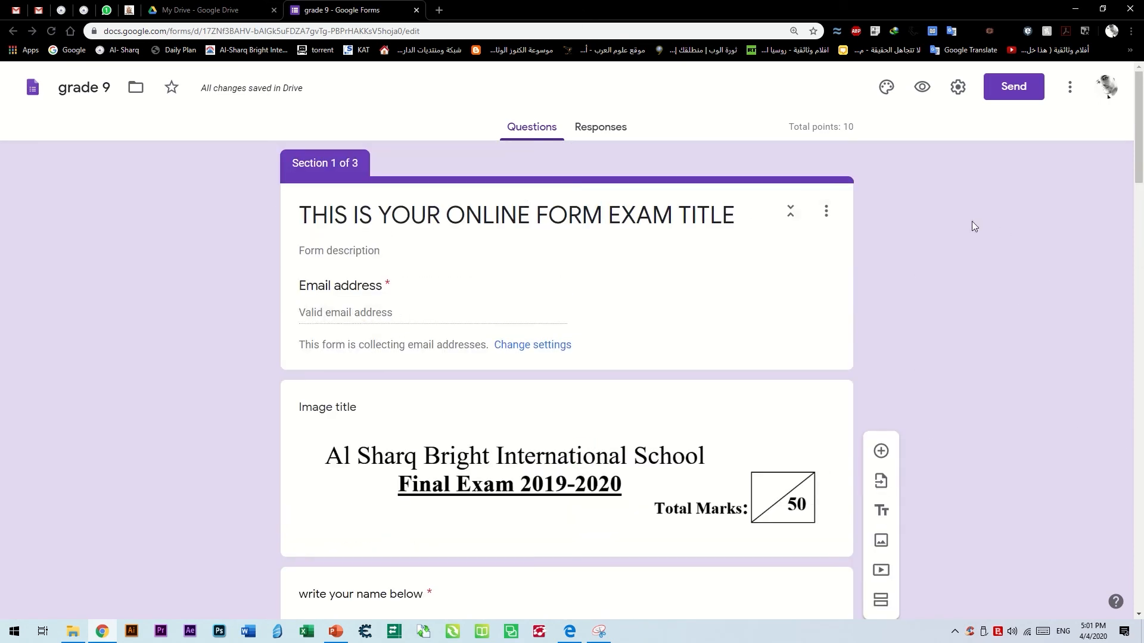
pyautogui.click(921, 91)
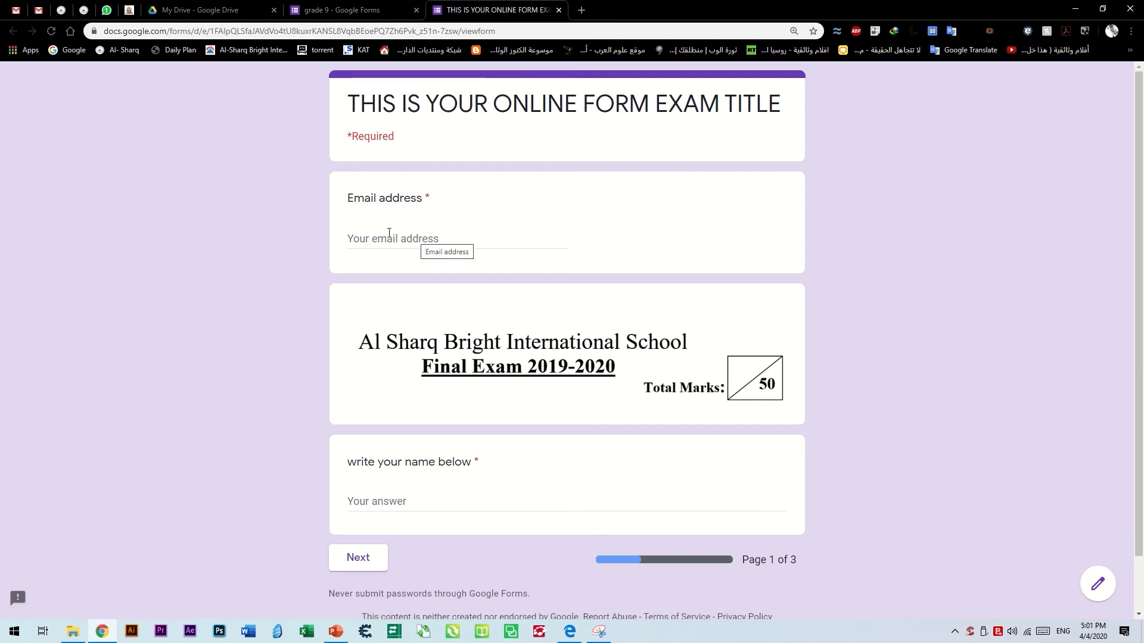
pyautogui.click(558, 10)
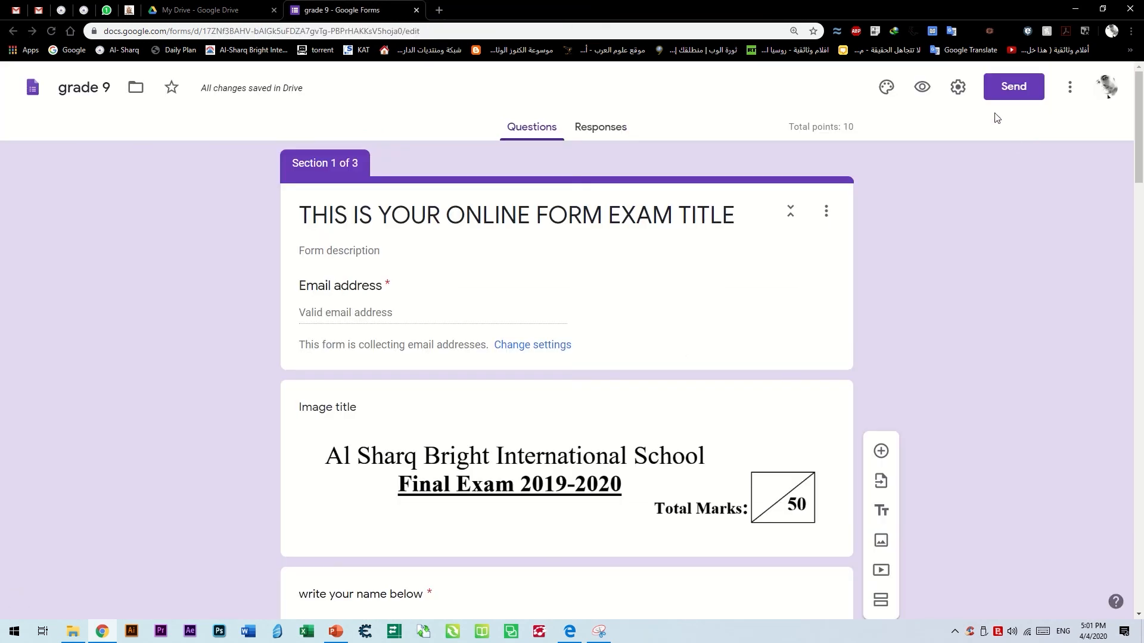
# Turn off the collection of email addresses in the form's general settings and save them.
pyautogui.click(957, 87)
pyautogui.click(372, 202)
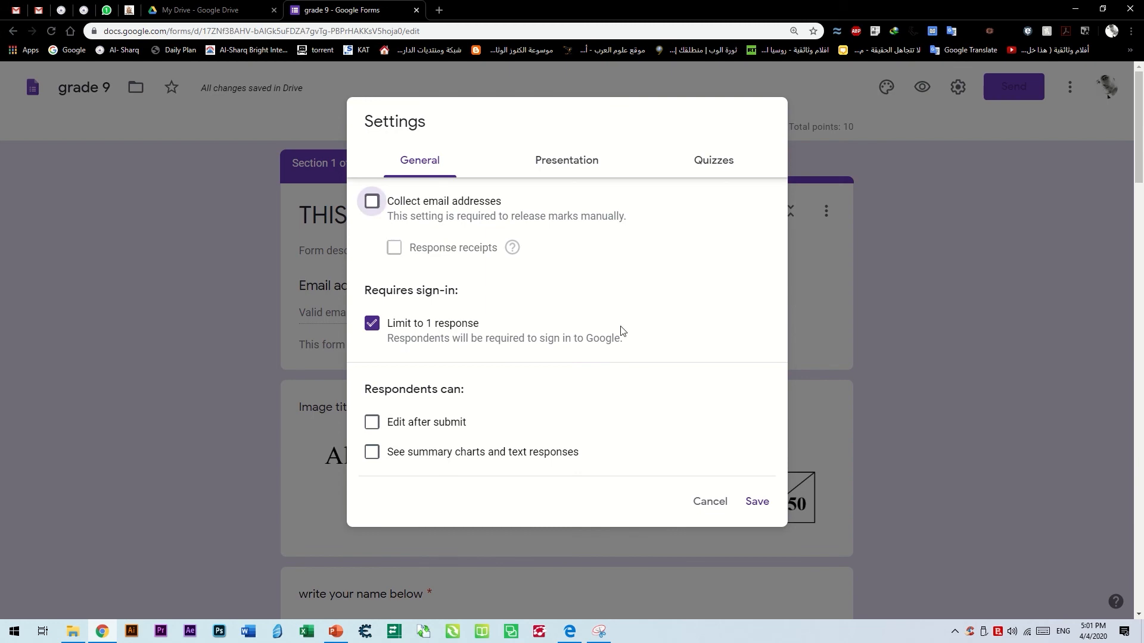
pyautogui.click(757, 501)
# Preview the form again, fill in the respondent's name and continue to the second page.
pyautogui.click(929, 101)
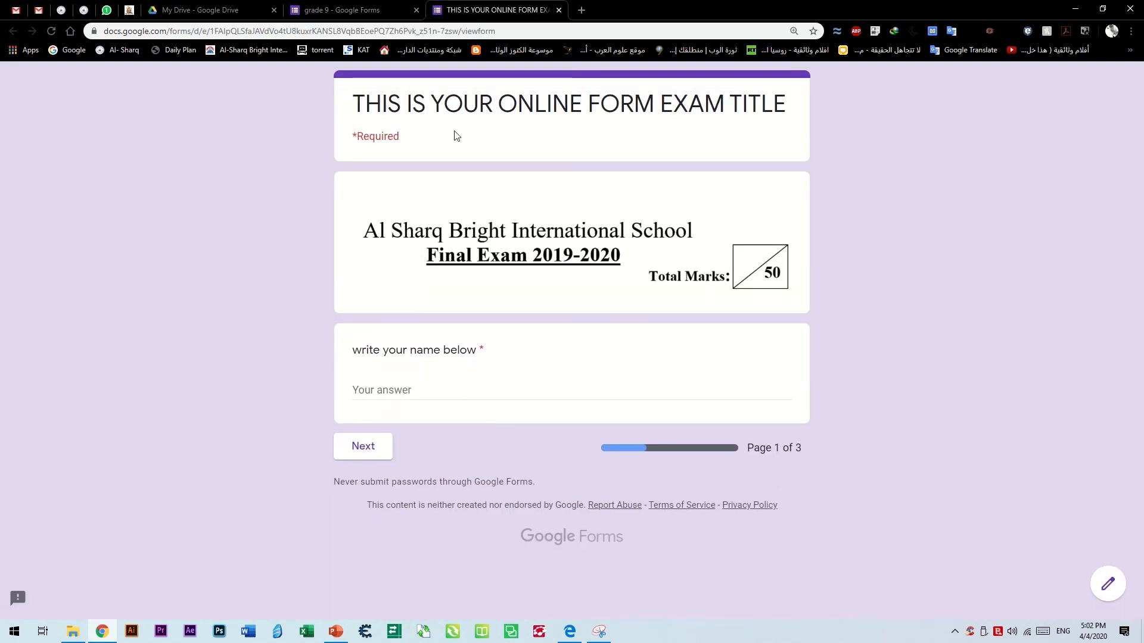
pyautogui.click(393, 388)
pyautogui.write('MHM')
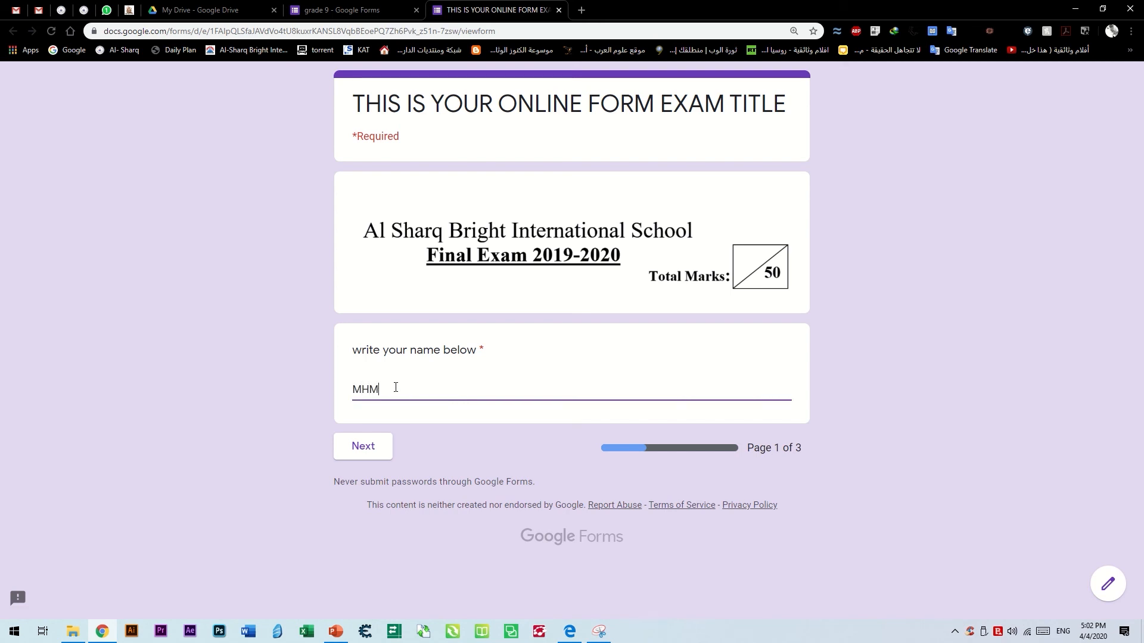
pyautogui.click(383, 454)
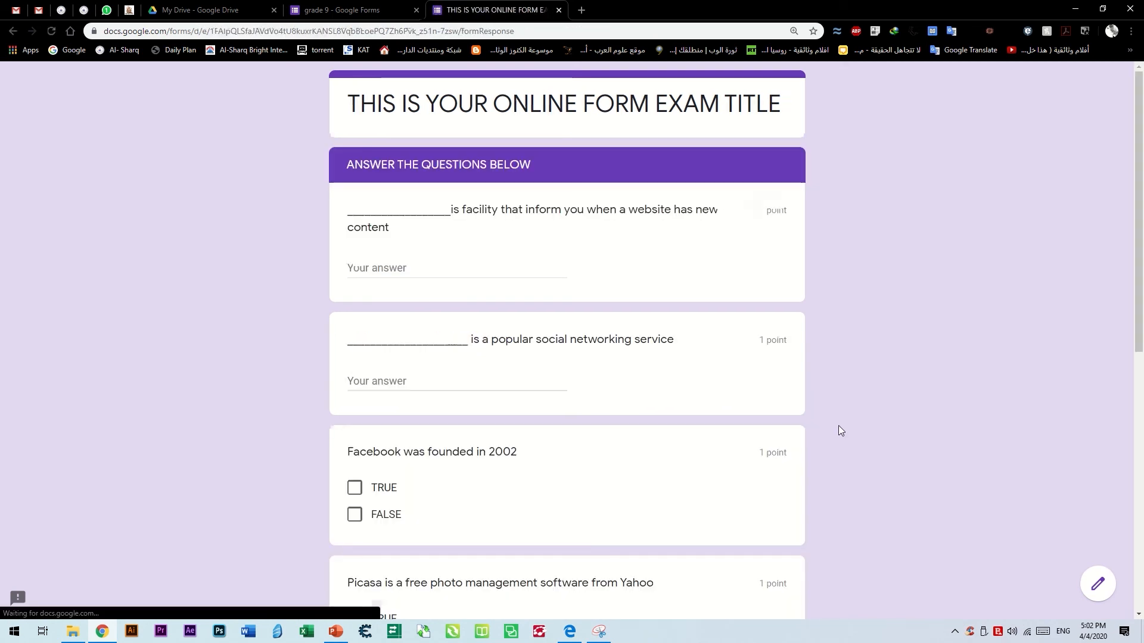
# Answer the website content question with "FEED REDERS" and the popular social networking service question with "FACEBOOK".
pyautogui.click(395, 268)
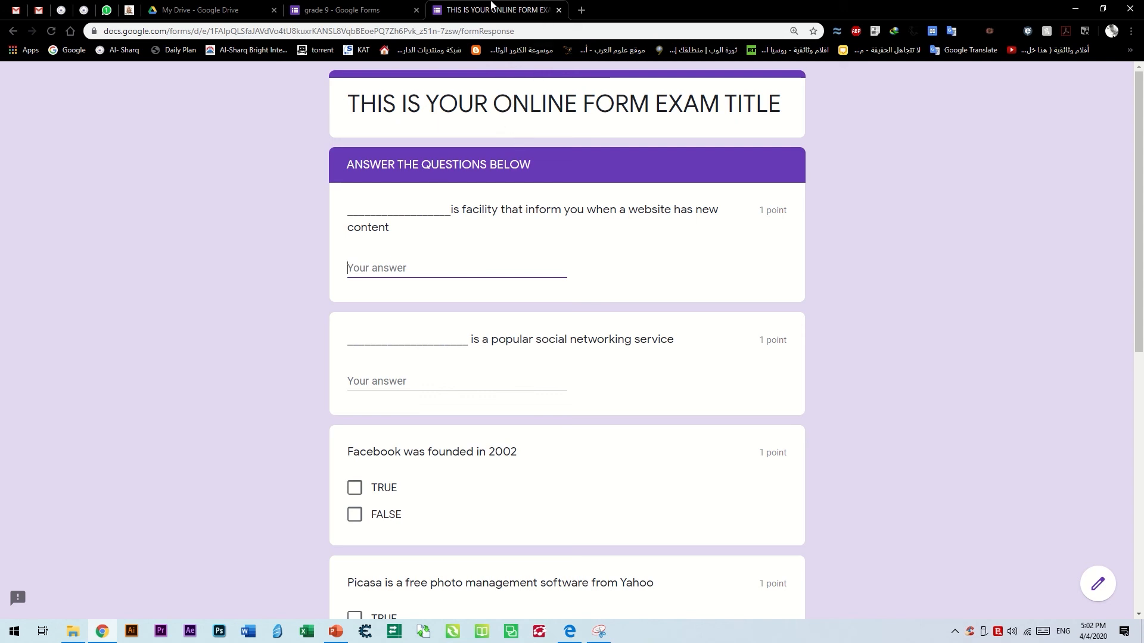
pyautogui.moveTo(495, 12)
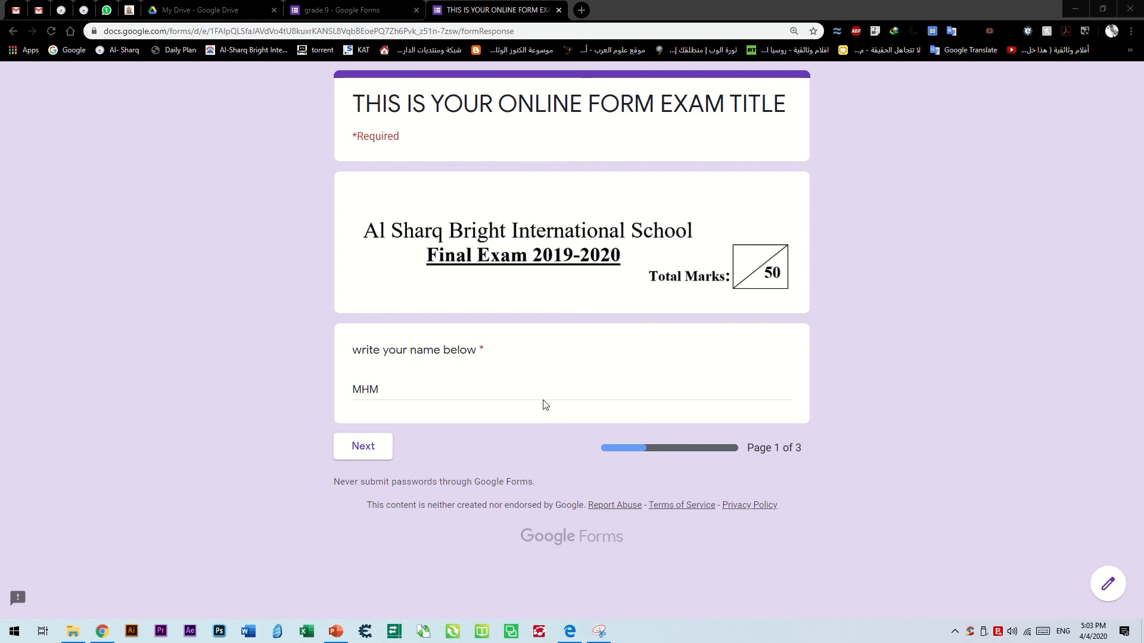
pyautogui.click(358, 452)
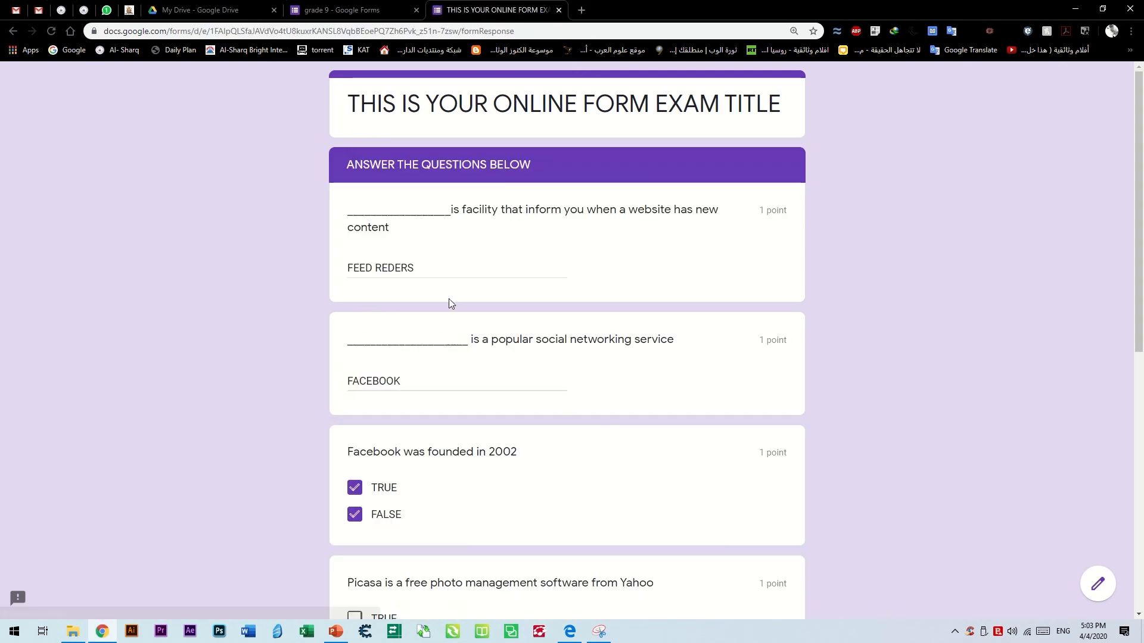
pyautogui.click(386, 274)
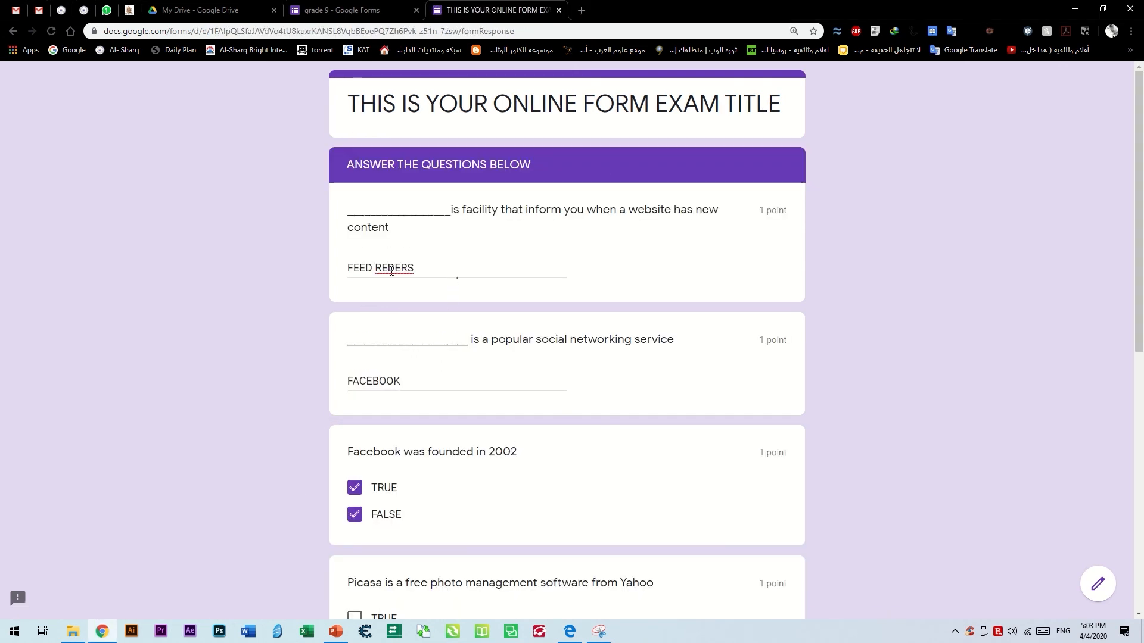
pyautogui.click(385, 382)
# Leave only FALSE selected for "Facebook was founded in 2002" and continue to the third page of the exam.
pyautogui.scroll(-4, 377, 323)
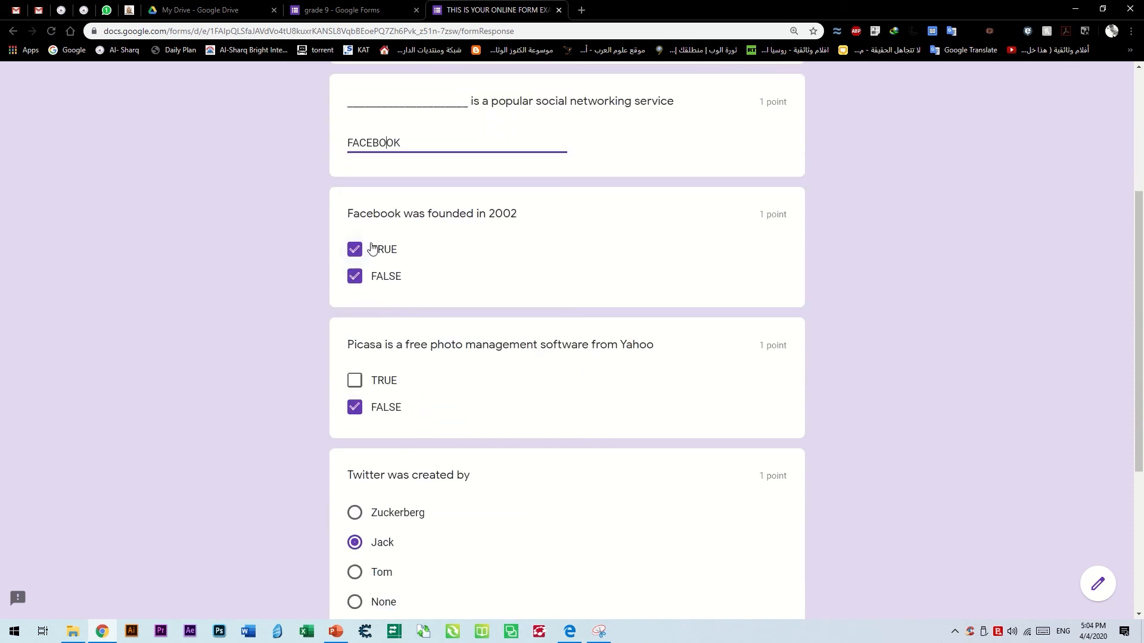
pyautogui.click(355, 251)
pyautogui.scroll(-1, 503, 346)
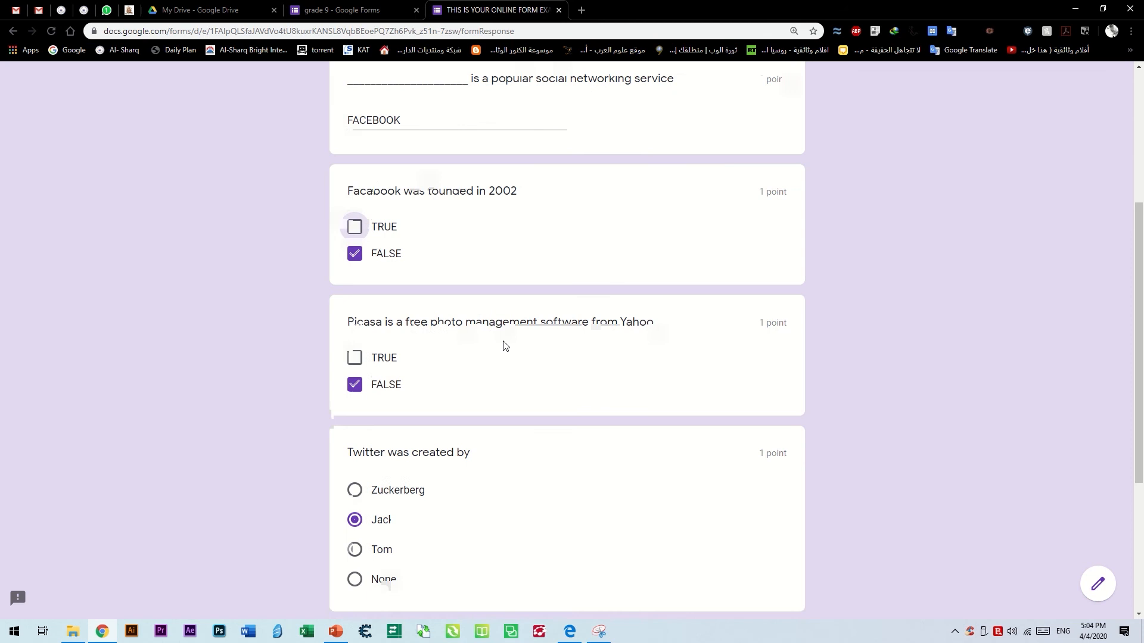
pyautogui.scroll(-4, 512, 345)
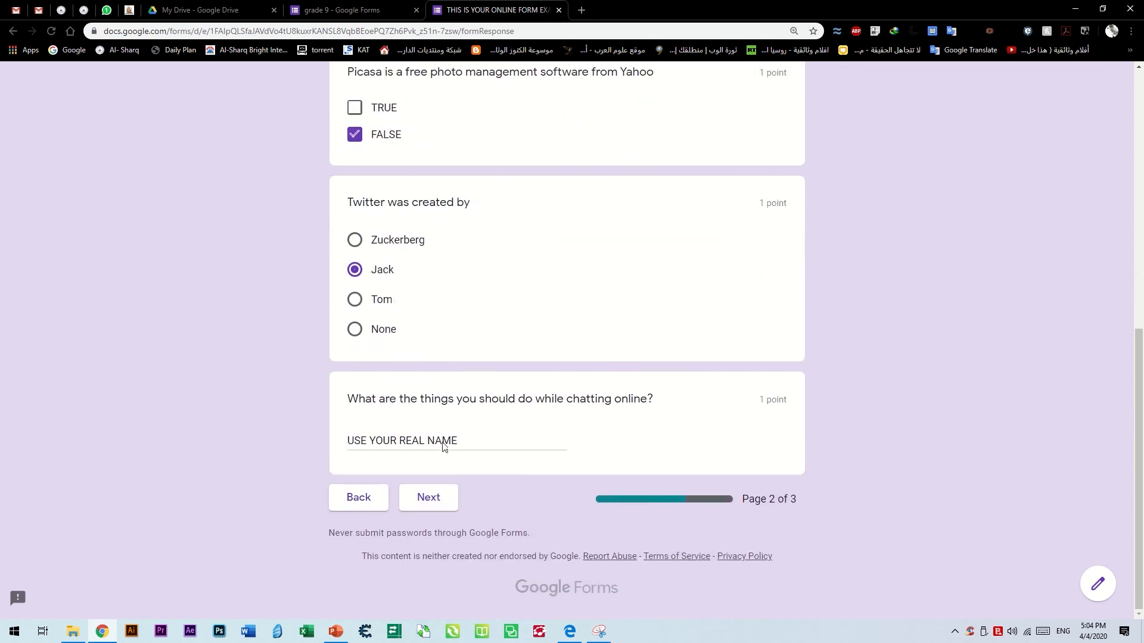
pyautogui.click(434, 506)
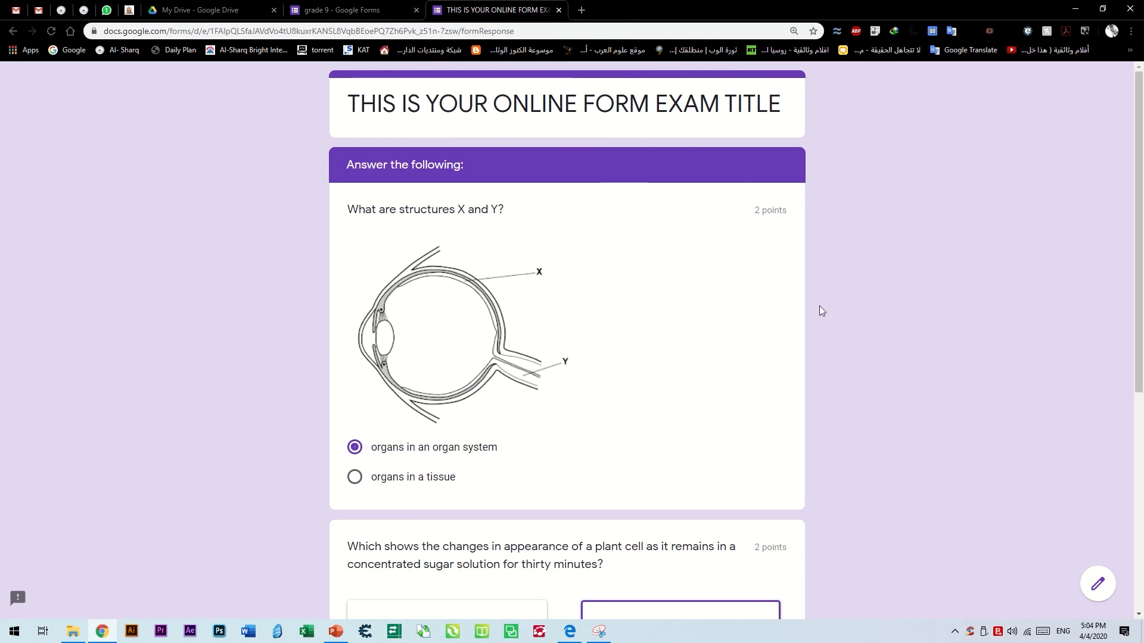
# Check the answers to the eye structure and plant cell questions, and submit the exam.
pyautogui.scroll(-3, 402, 505)
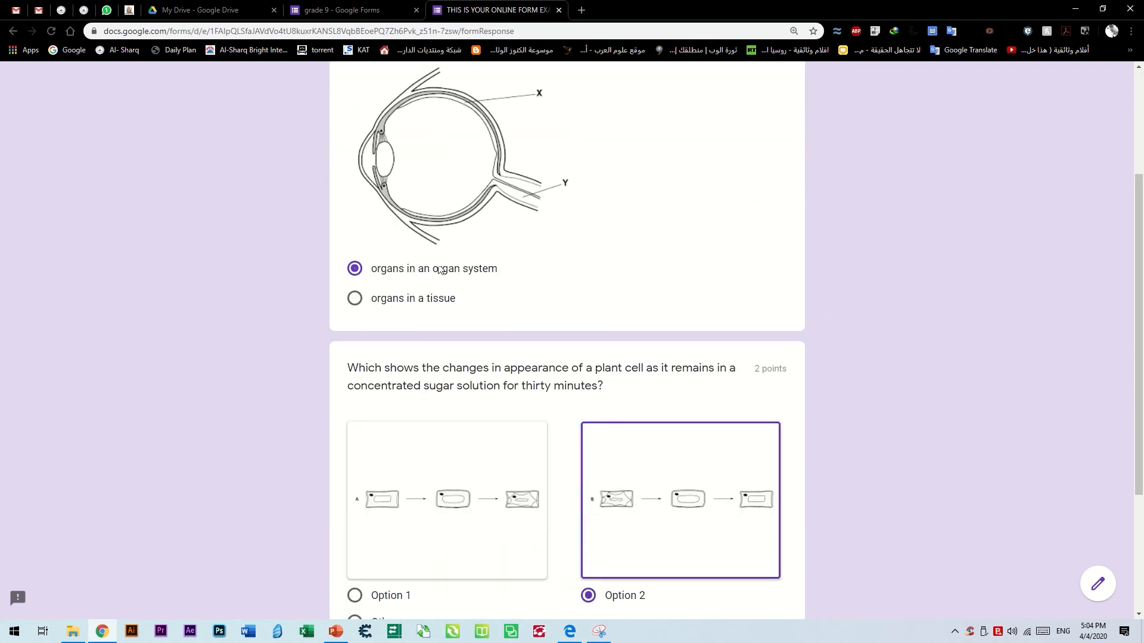
pyautogui.scroll(-2, 631, 322)
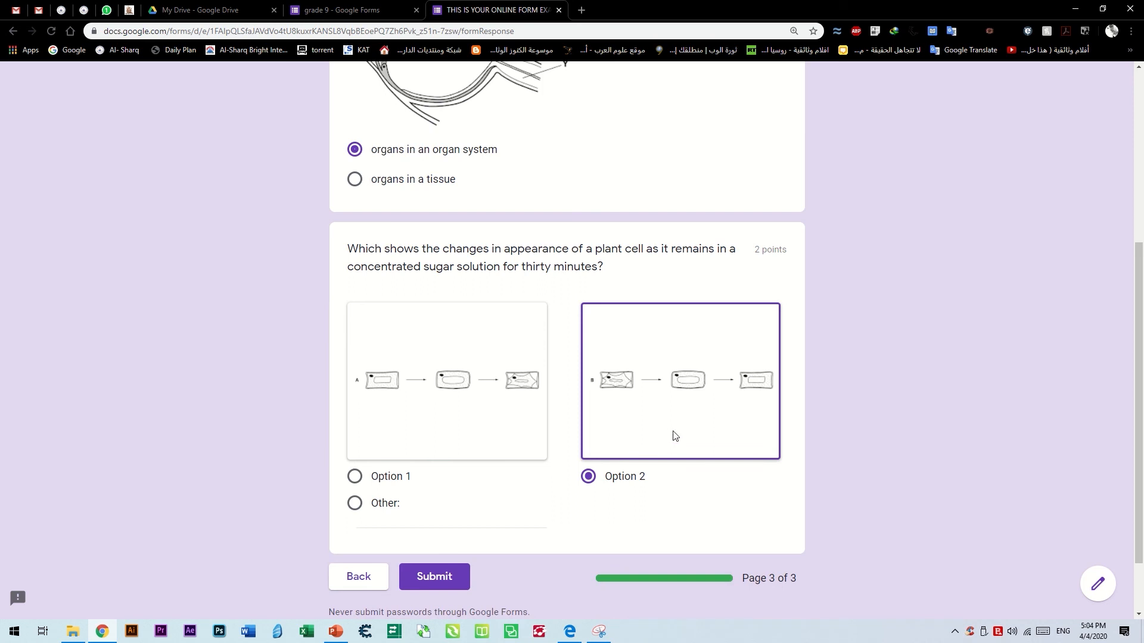
pyautogui.scroll(-2, 703, 444)
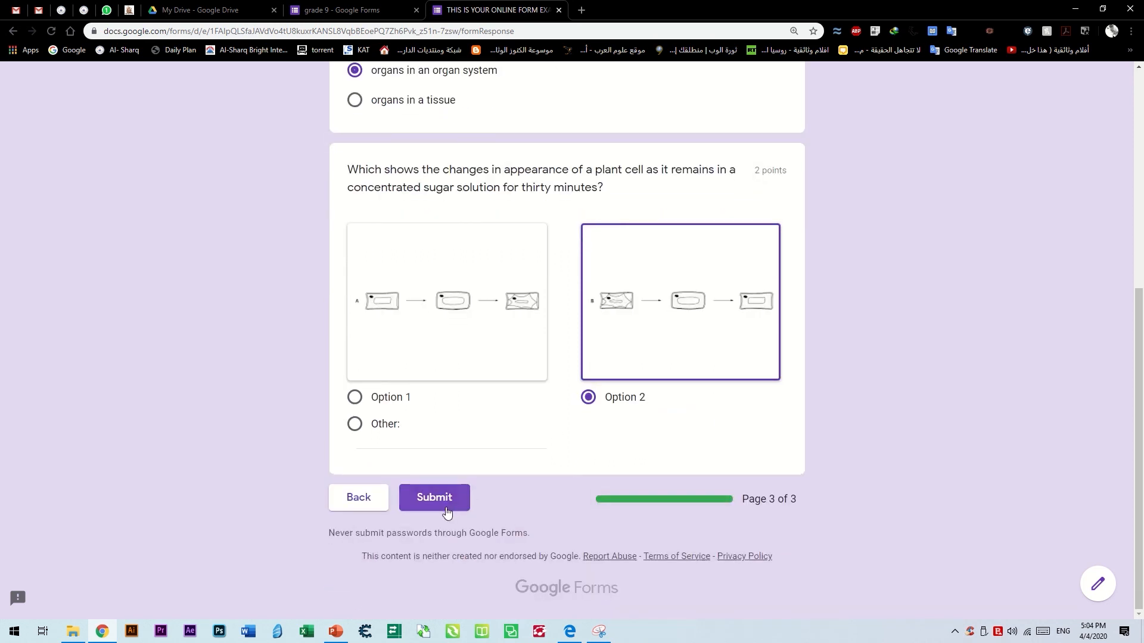
pyautogui.click(438, 499)
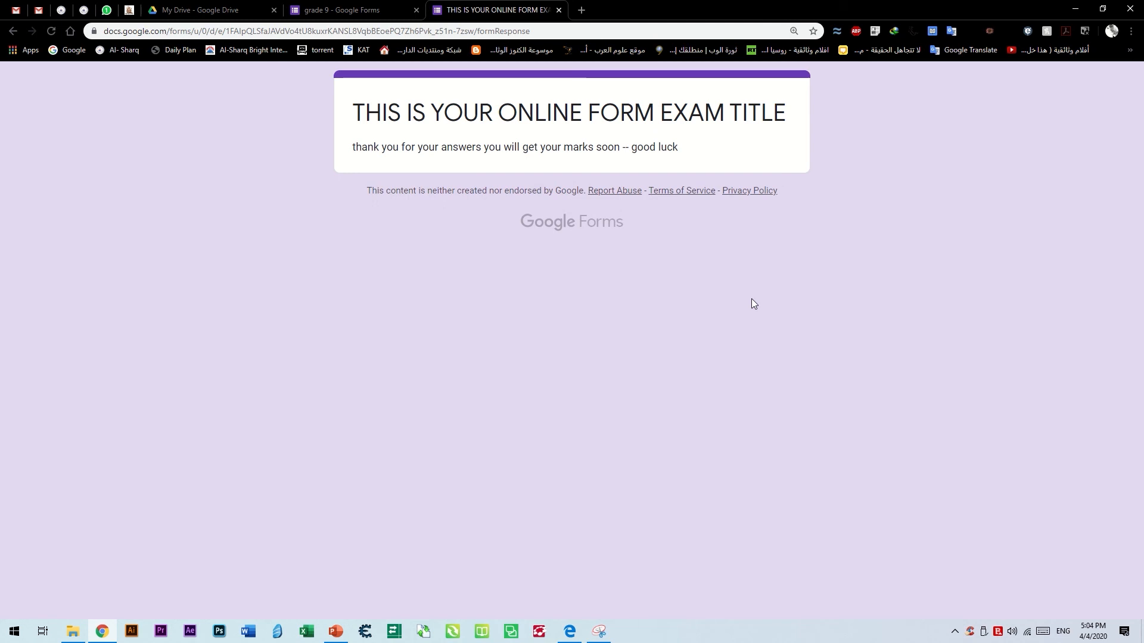
# Read the confirmation message displayed after the submission and close the exam preview.
pyautogui.moveTo(355, 150); pyautogui.dragTo(625, 163)
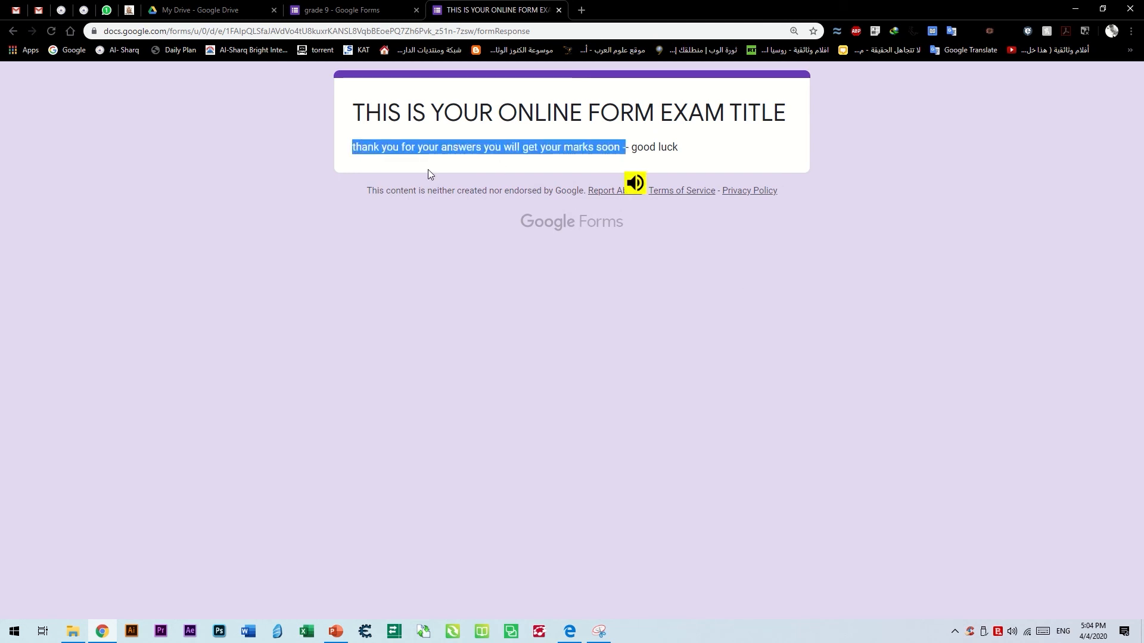
pyautogui.click(427, 169)
pyautogui.moveTo(362, 147); pyautogui.dragTo(670, 172)
pyautogui.click(620, 273)
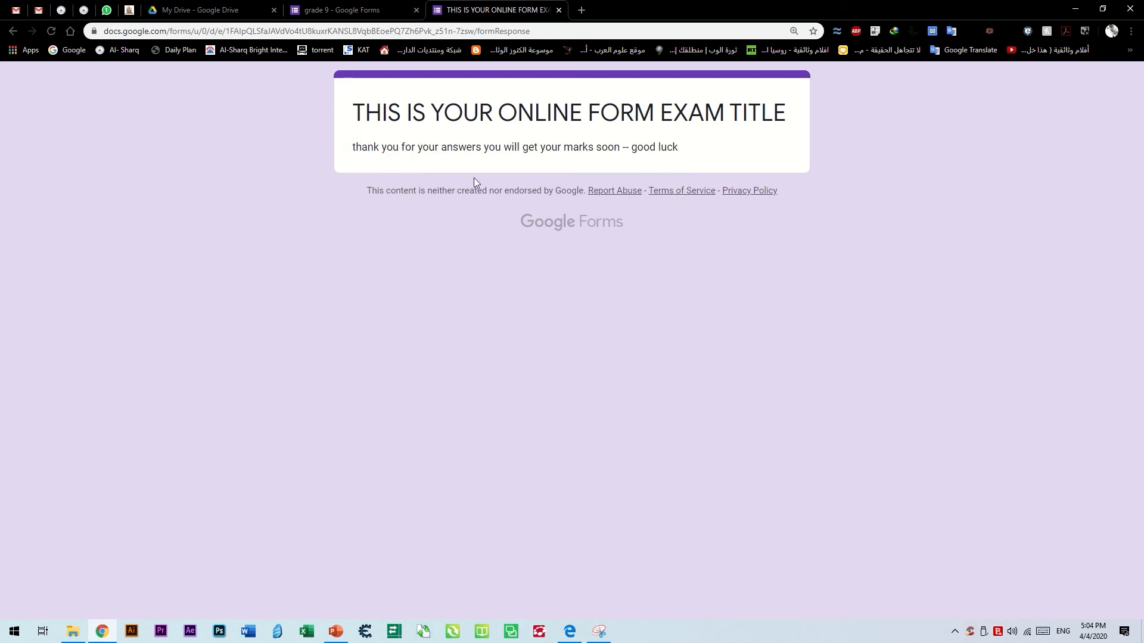
pyautogui.click(342, 10)
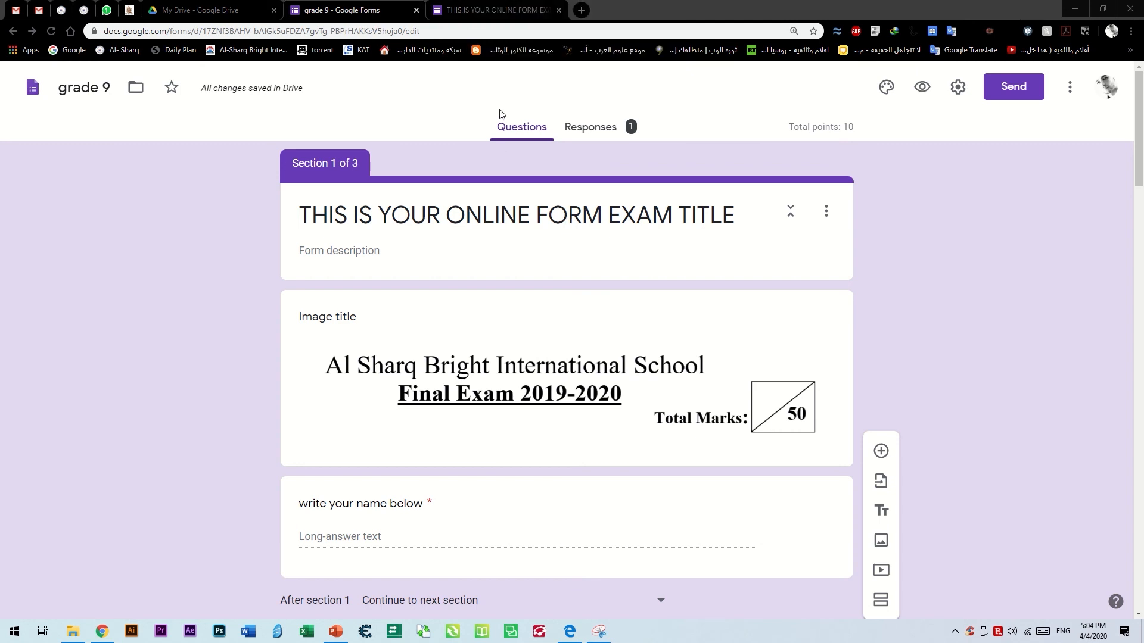
pyautogui.click(483, 10)
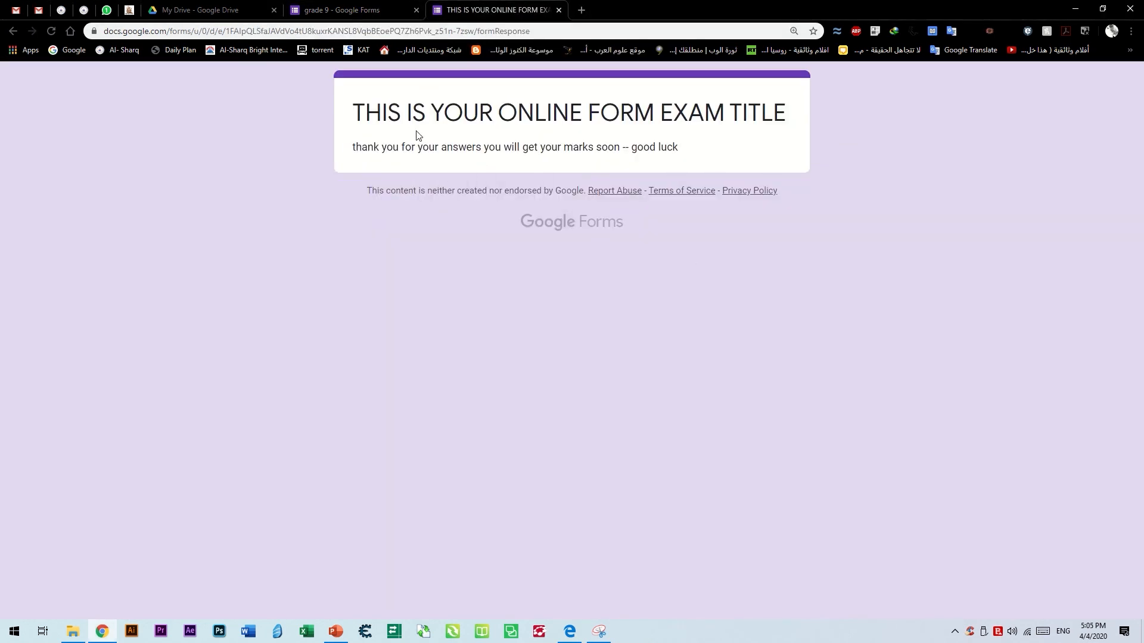
pyautogui.moveTo(354, 147); pyautogui.dragTo(685, 153)
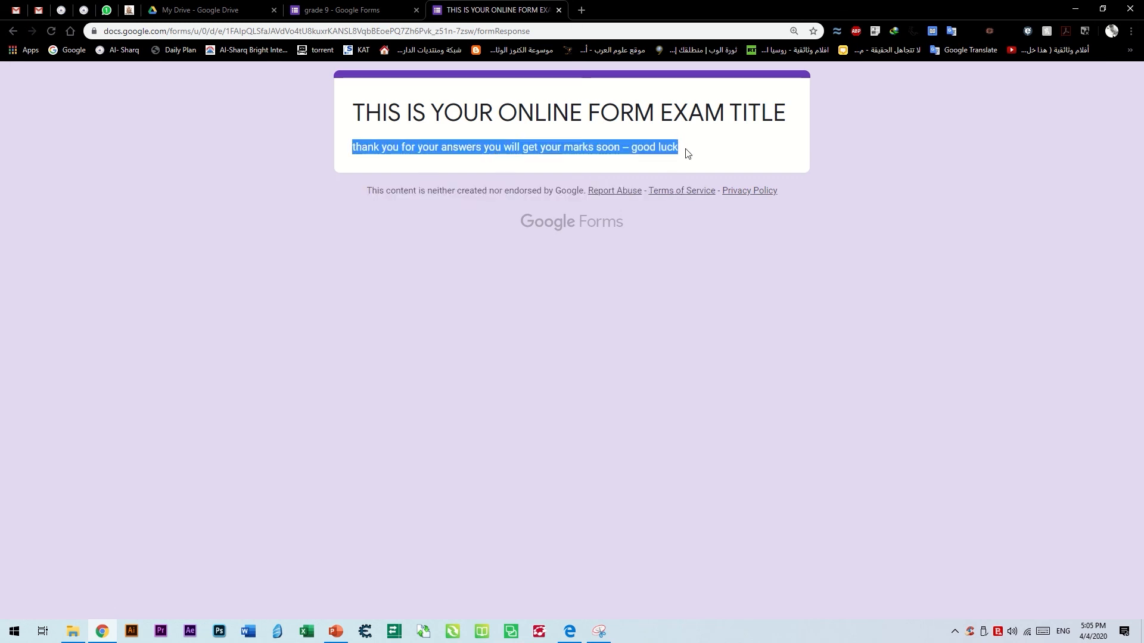
pyautogui.click(558, 9)
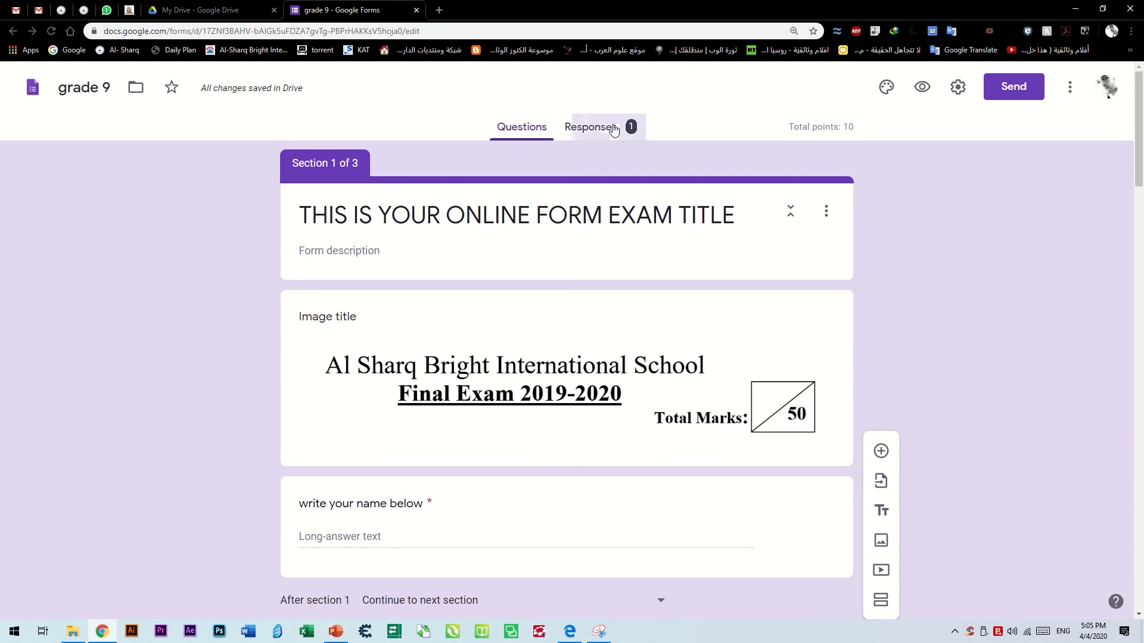
# Open the summary of the form's responses and examine the points distribution, frequently missed questions and first text answers.
pyautogui.click(614, 130)
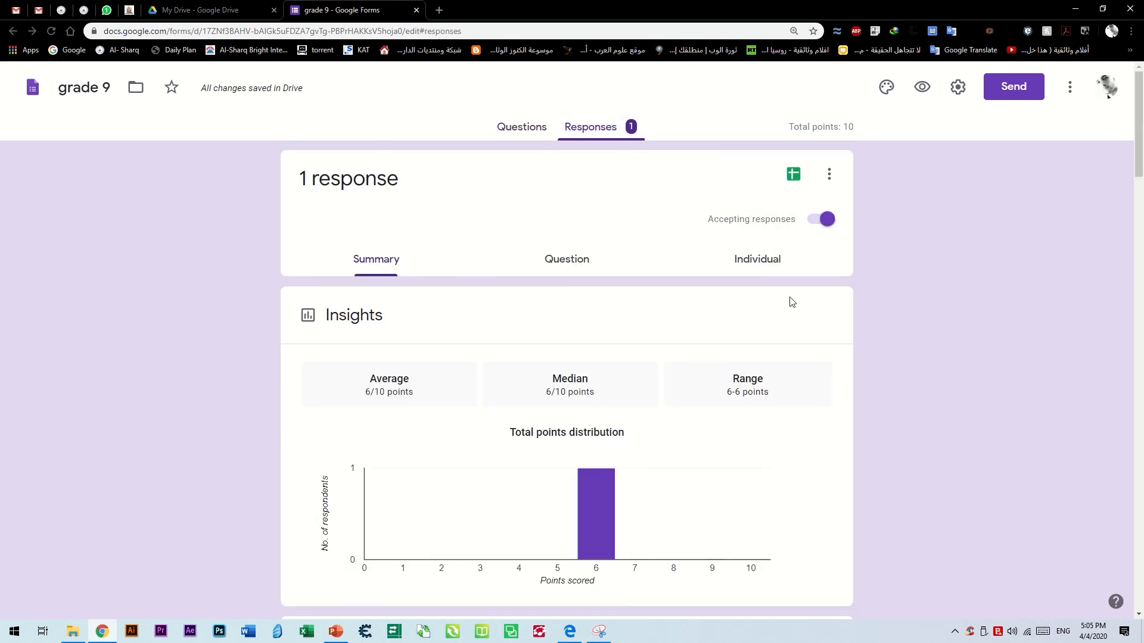
pyautogui.scroll(-2, 792, 302)
pyautogui.scroll(-4, 566, 301)
pyautogui.scroll(1, 583, 268)
pyautogui.scroll(-1, 632, 263)
pyautogui.scroll(4, 682, 263)
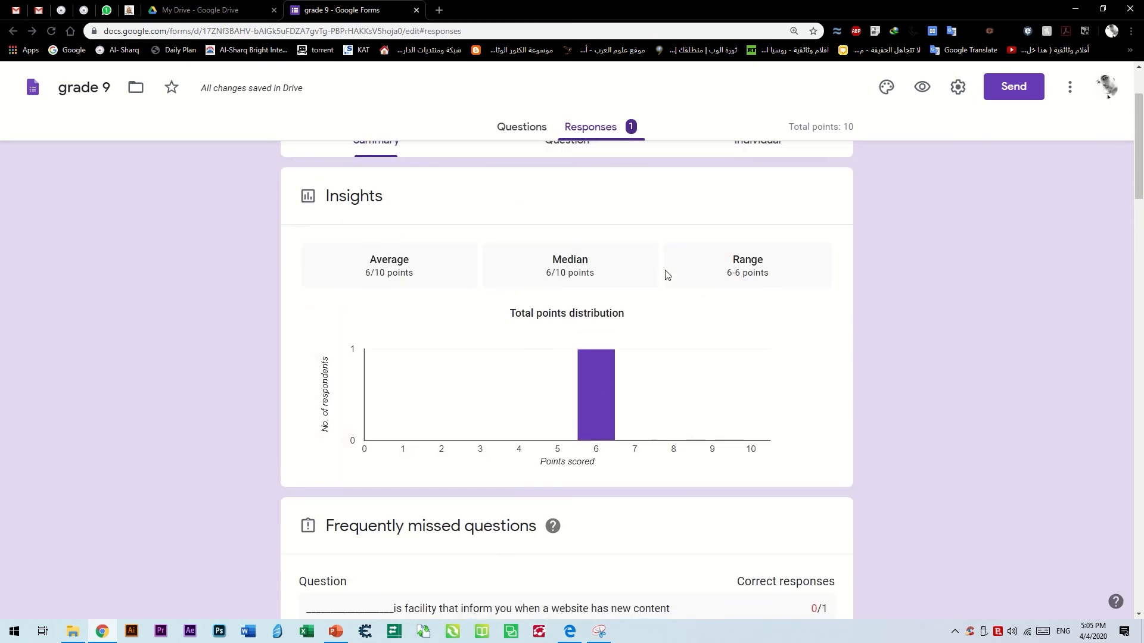
pyautogui.scroll(-10, 406, 339)
pyautogui.scroll(-3, 417, 331)
pyautogui.scroll(3, 476, 298)
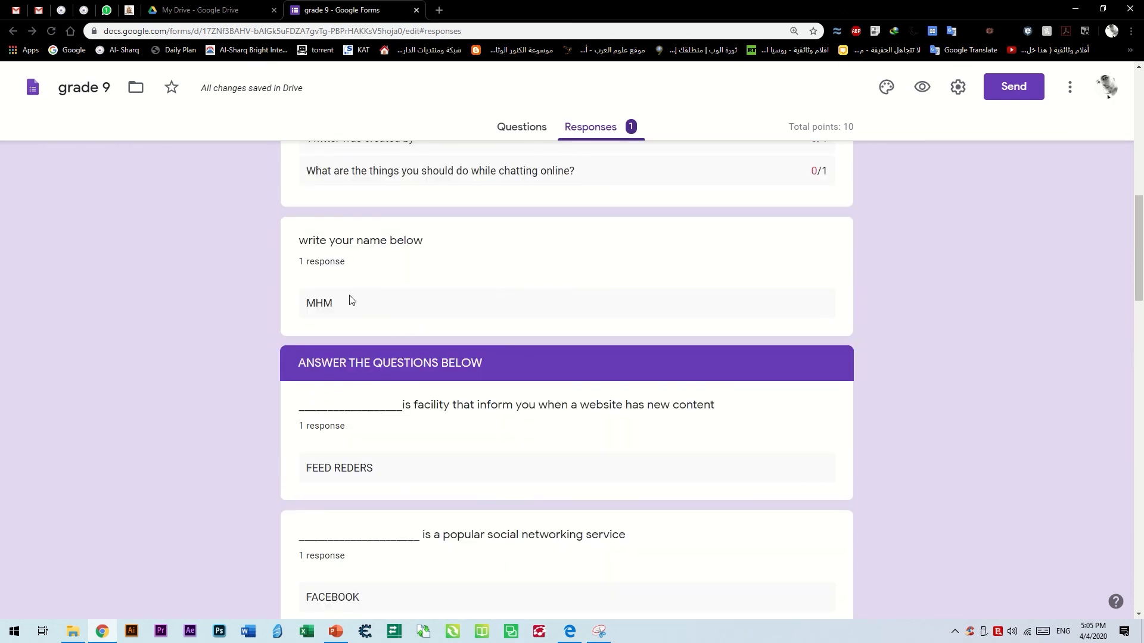
pyautogui.scroll(-6, 340, 286)
pyautogui.scroll(8, 429, 309)
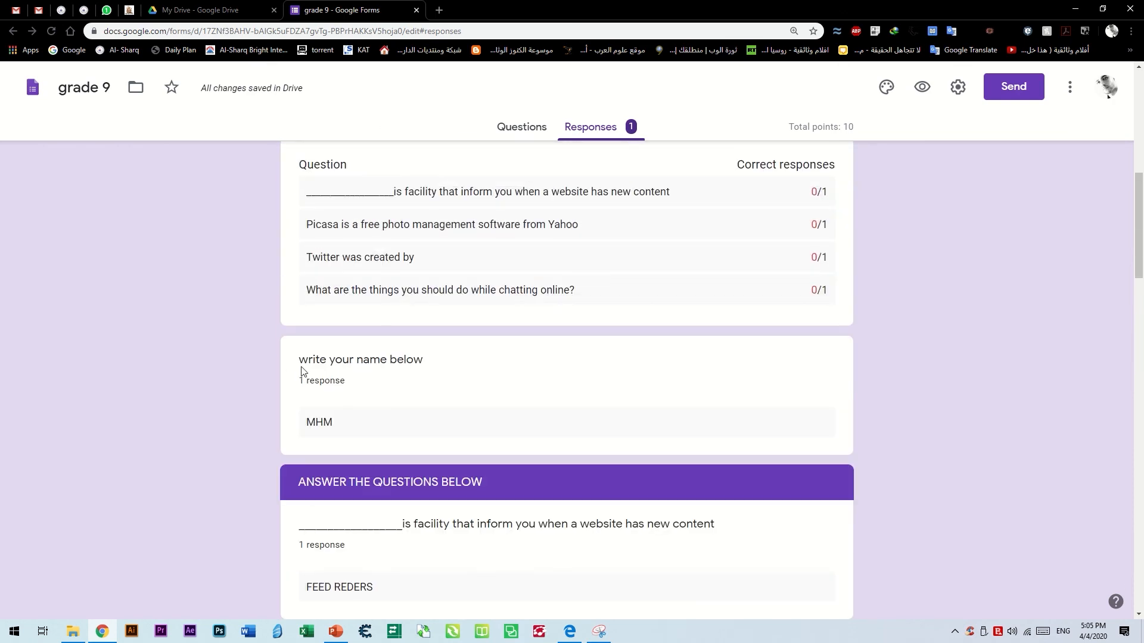
# Go through the response results of each question under "ANSWER THE QUESTIONS BELOW" and "Answer the following:".
pyautogui.scroll(-5, 332, 360)
pyautogui.scroll(-6, 393, 321)
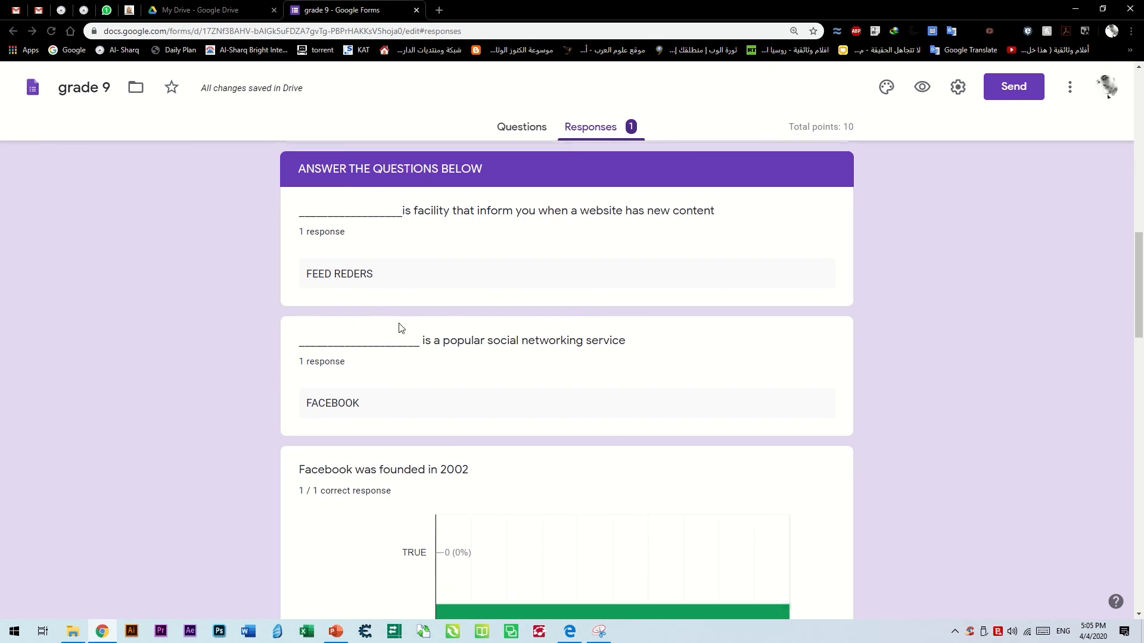
pyautogui.scroll(-11, 417, 357)
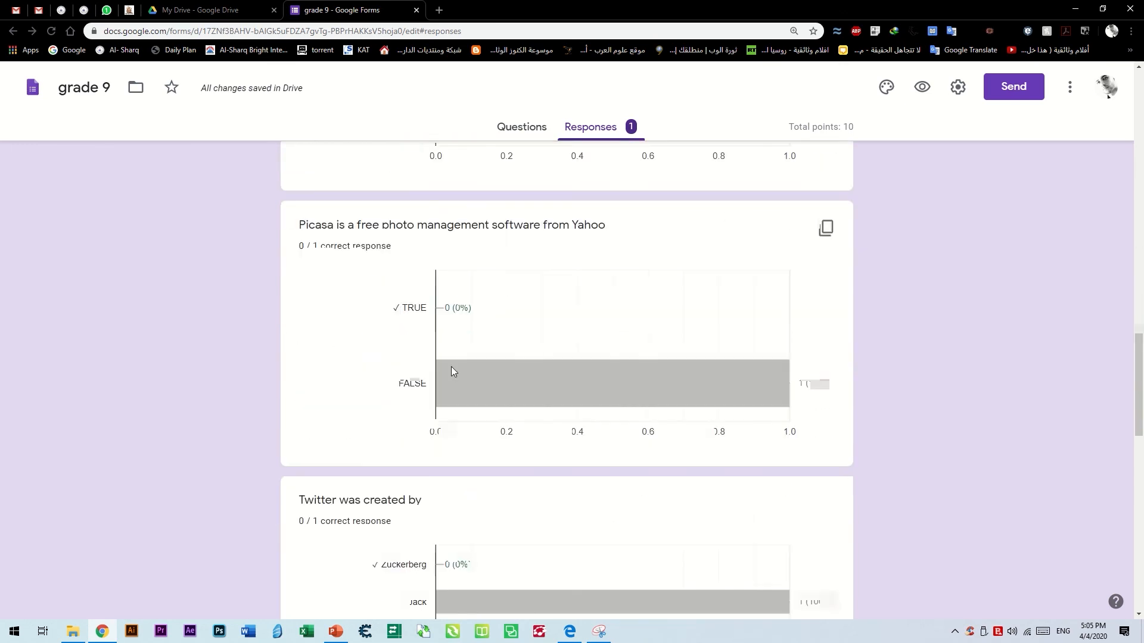
pyautogui.scroll(-5, 396, 321)
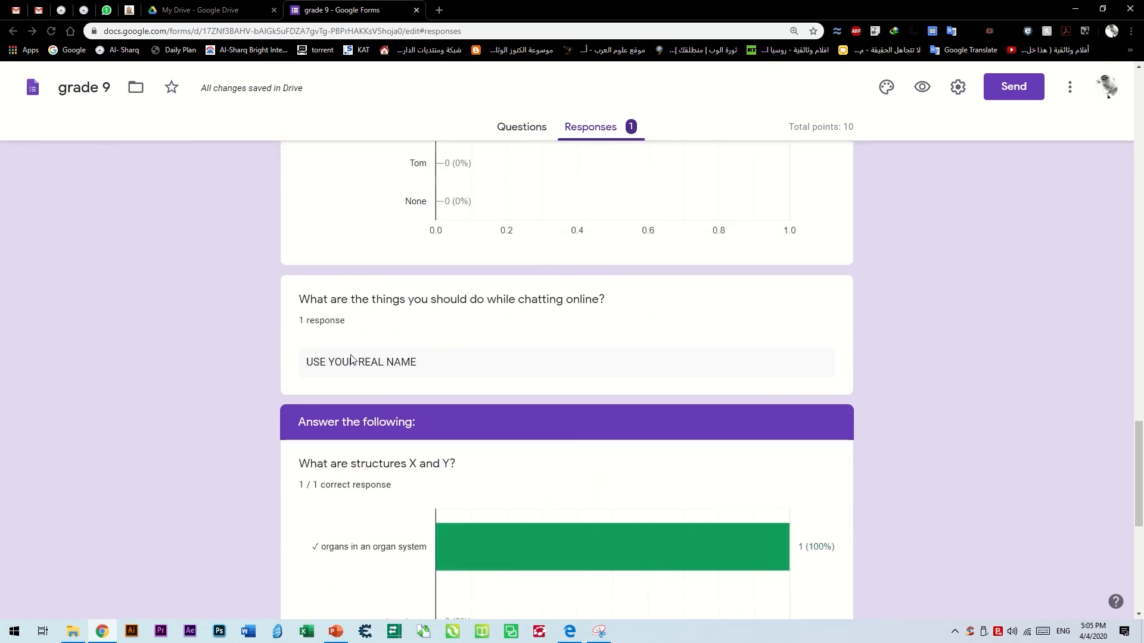
pyautogui.scroll(2, 387, 347)
pyautogui.scroll(-4, 417, 309)
pyautogui.scroll(-2, 402, 364)
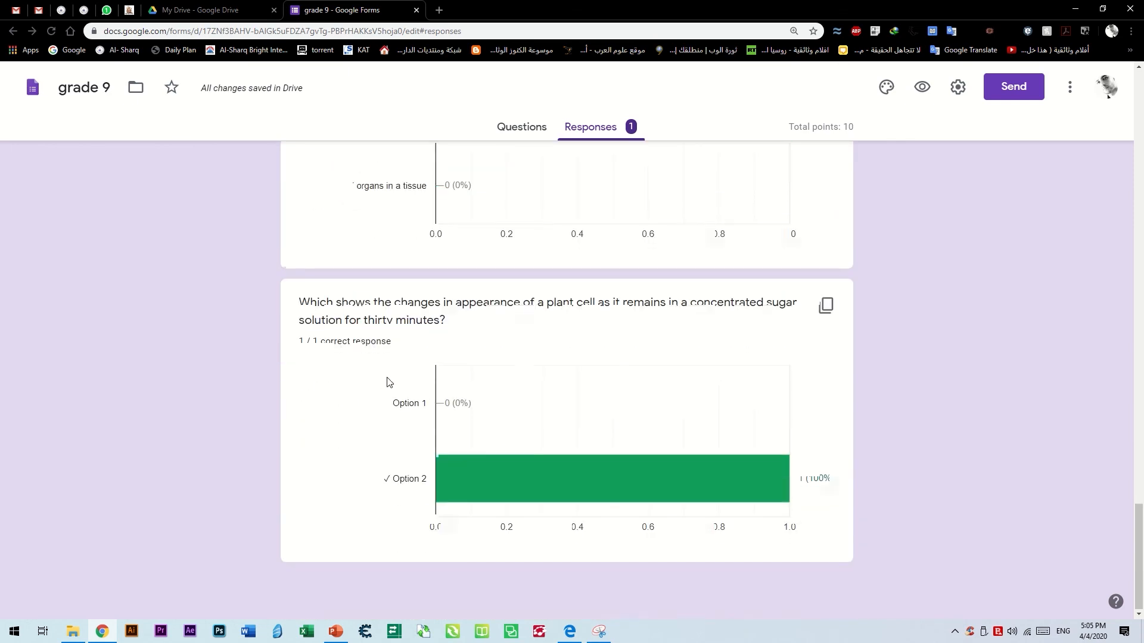
# Review the mark release and respondent visibility options in the form's quiz settings, and save the settings.
pyautogui.click(958, 87)
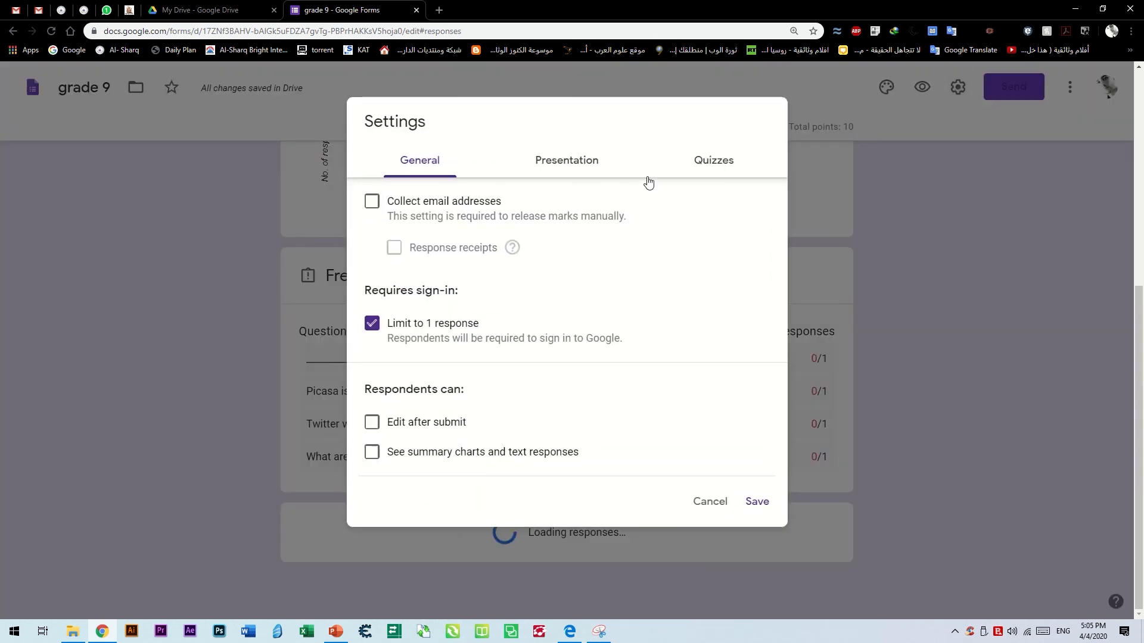
pyautogui.click(587, 164)
pyautogui.click(709, 175)
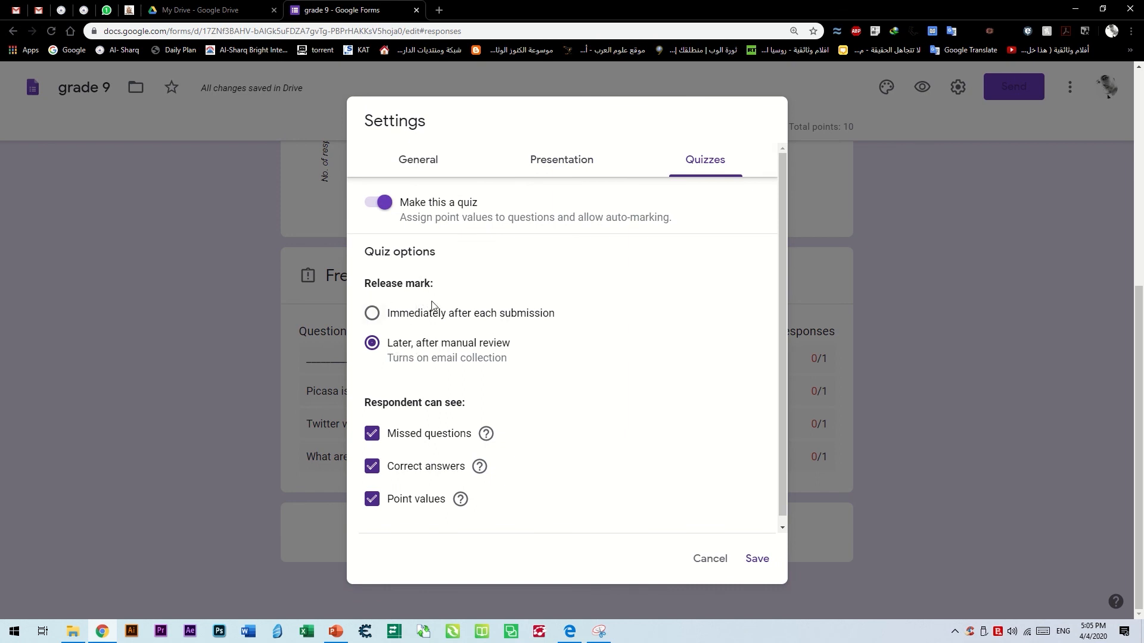
pyautogui.click(756, 560)
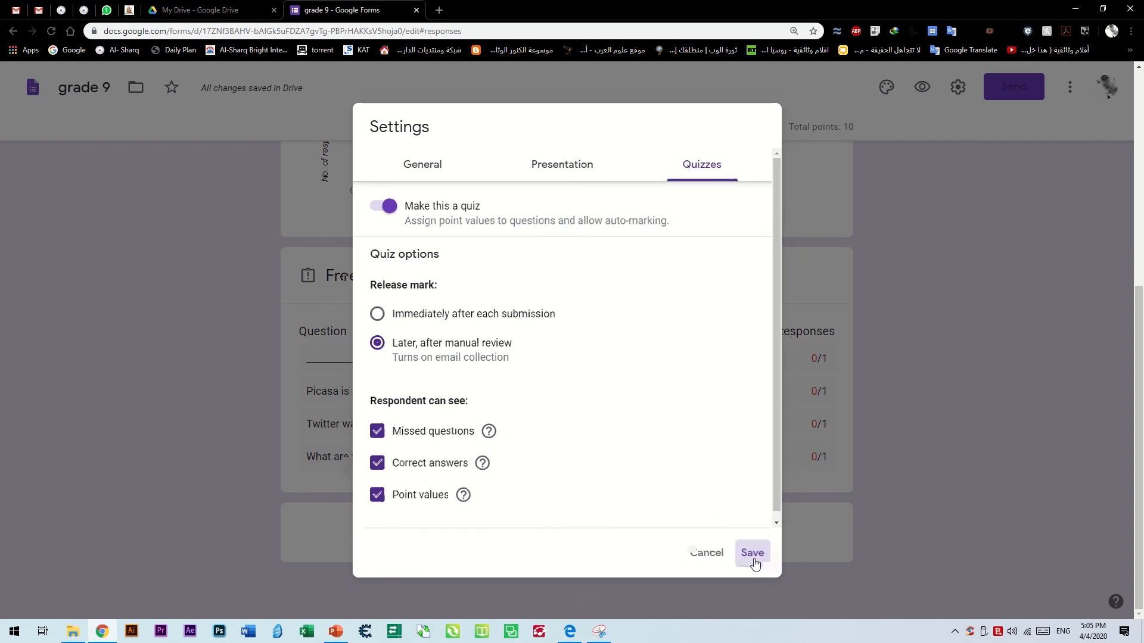
# Return to the start of the response summary and examine the actions available for all responses.
pyautogui.scroll(13, 662, 393)
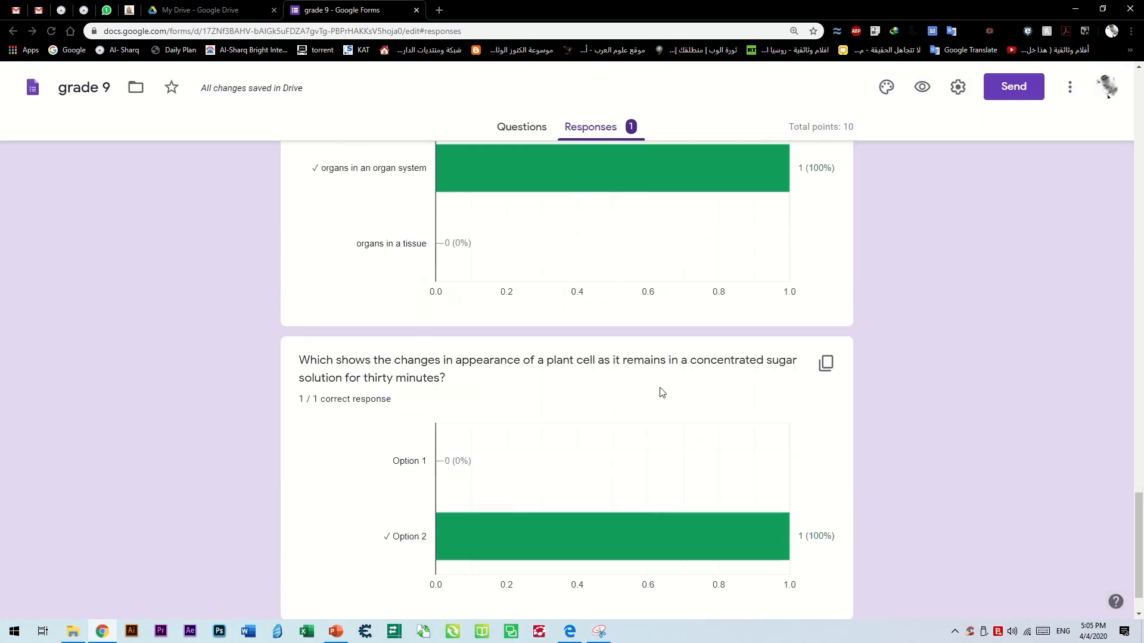
pyautogui.scroll(20, 782, 407)
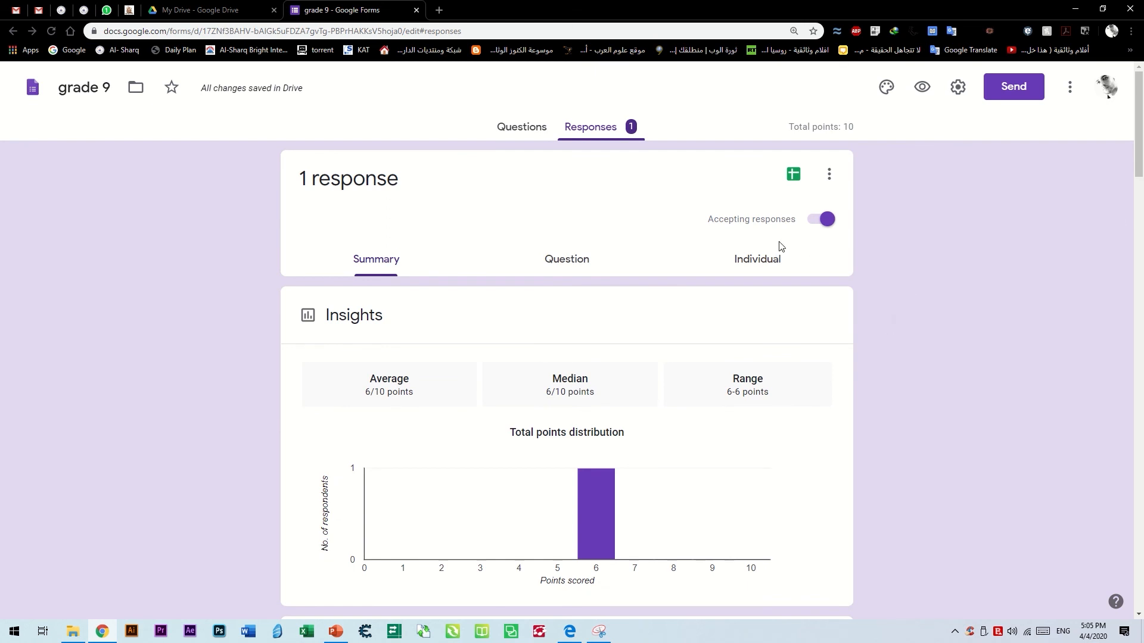
pyautogui.click(828, 174)
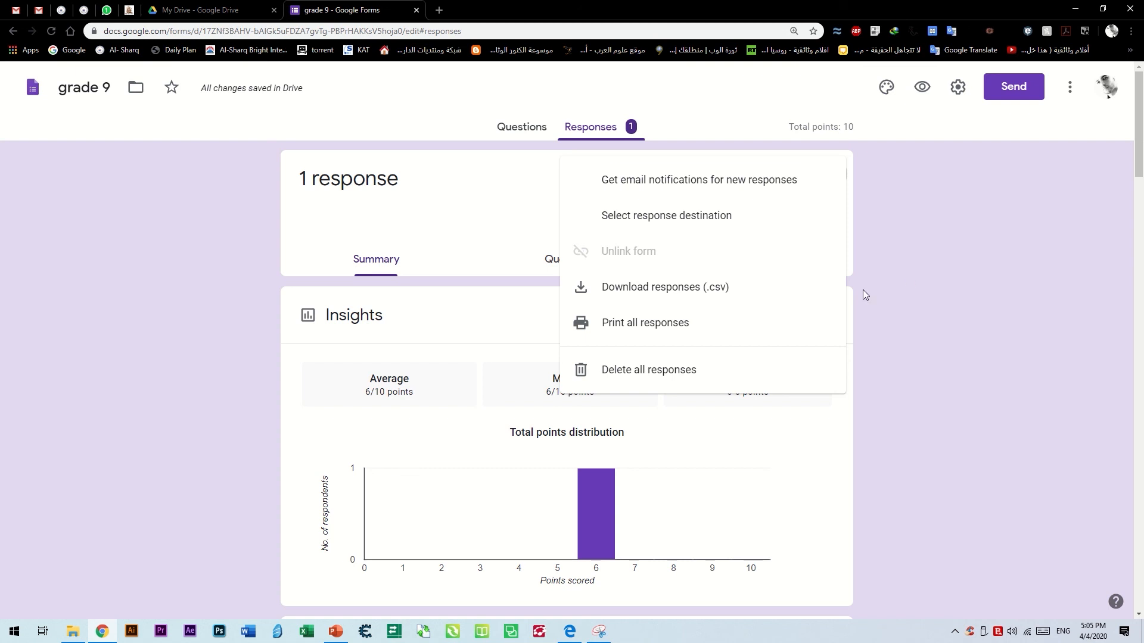
pyautogui.click(933, 295)
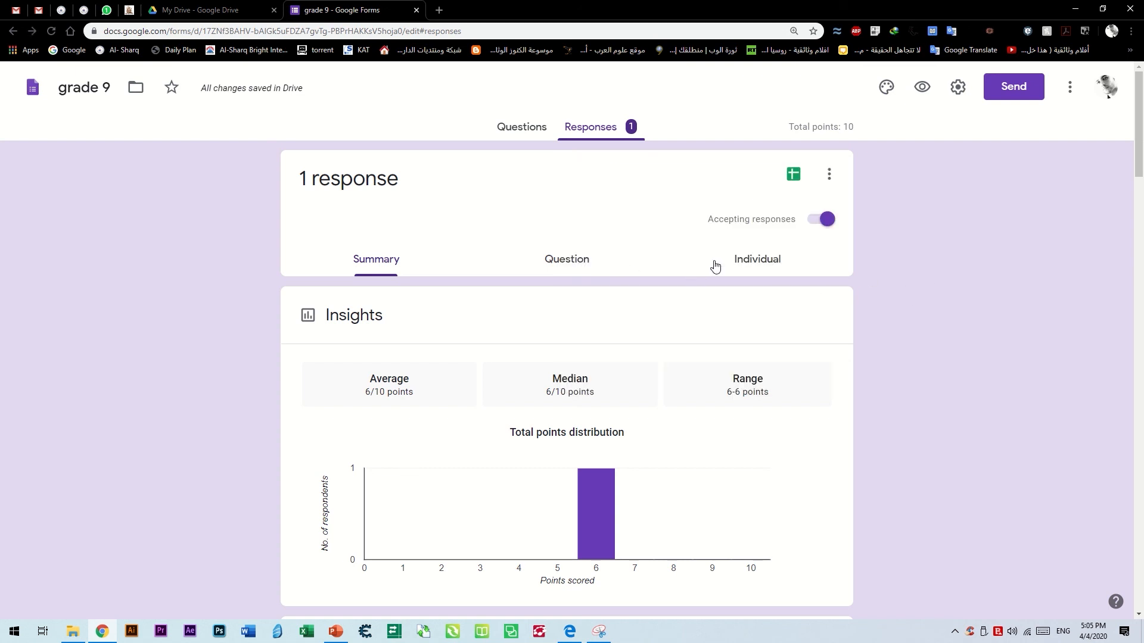
# Show the individual response and examine its total score, release status, exam header and name answer.
pyautogui.click(759, 265)
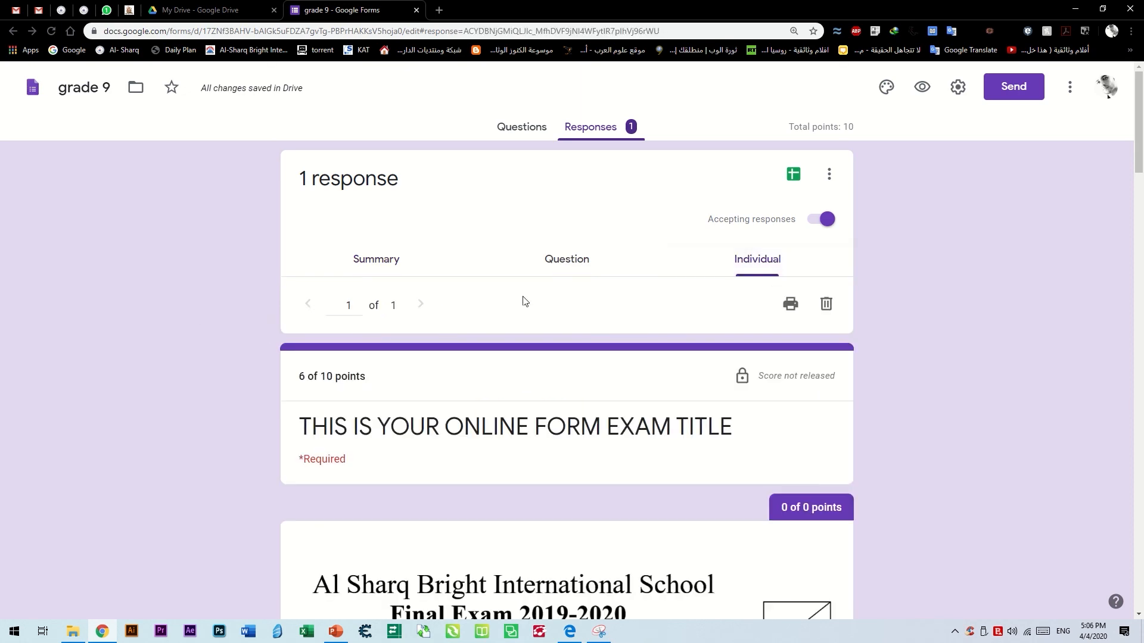
pyautogui.scroll(-1, 557, 280)
pyautogui.scroll(-2, 559, 285)
pyautogui.scroll(-5, 636, 256)
pyautogui.scroll(4, 613, 270)
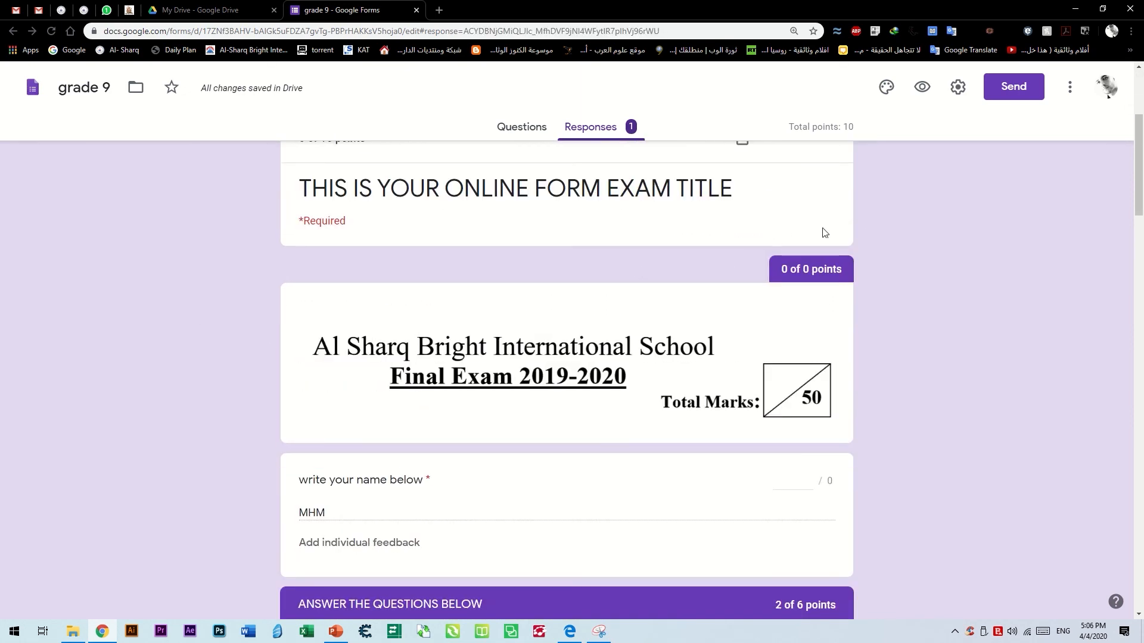
pyautogui.scroll(-1, 895, 235)
pyautogui.scroll(3, 791, 255)
pyautogui.scroll(2, 792, 255)
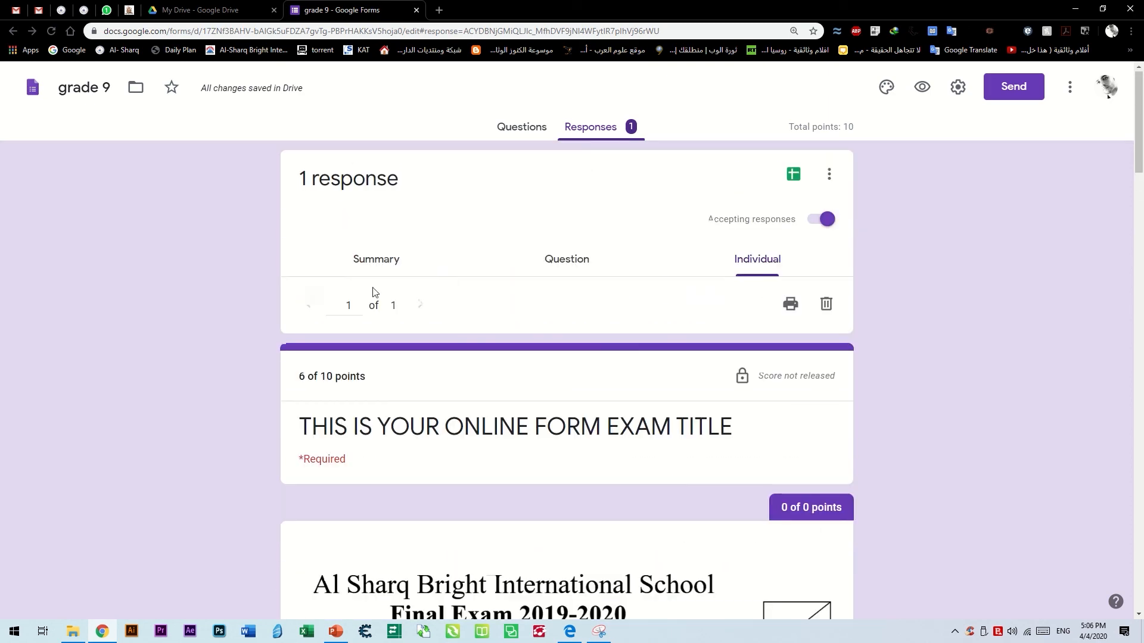
# Look at the responses by summary and by question, and return to the individual response.
pyautogui.click(376, 259)
pyautogui.click(574, 269)
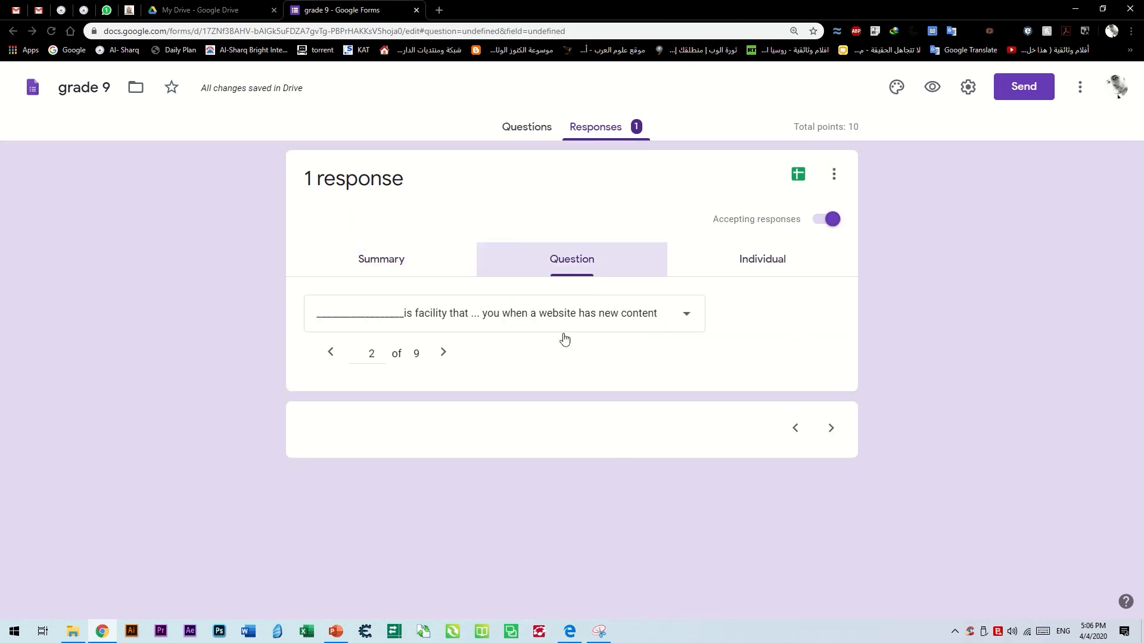
pyautogui.click(760, 260)
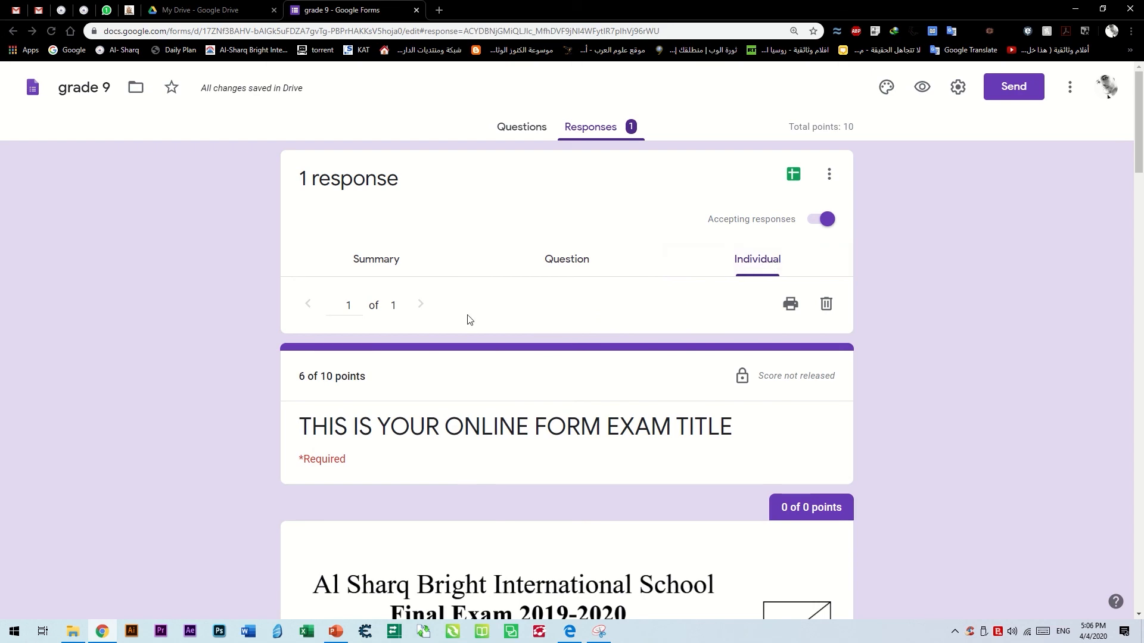
# Go through the individual response, comparing each submitted answer with the correct answer and the points awarded.
pyautogui.scroll(-4, 467, 320)
pyautogui.scroll(-4, 598, 323)
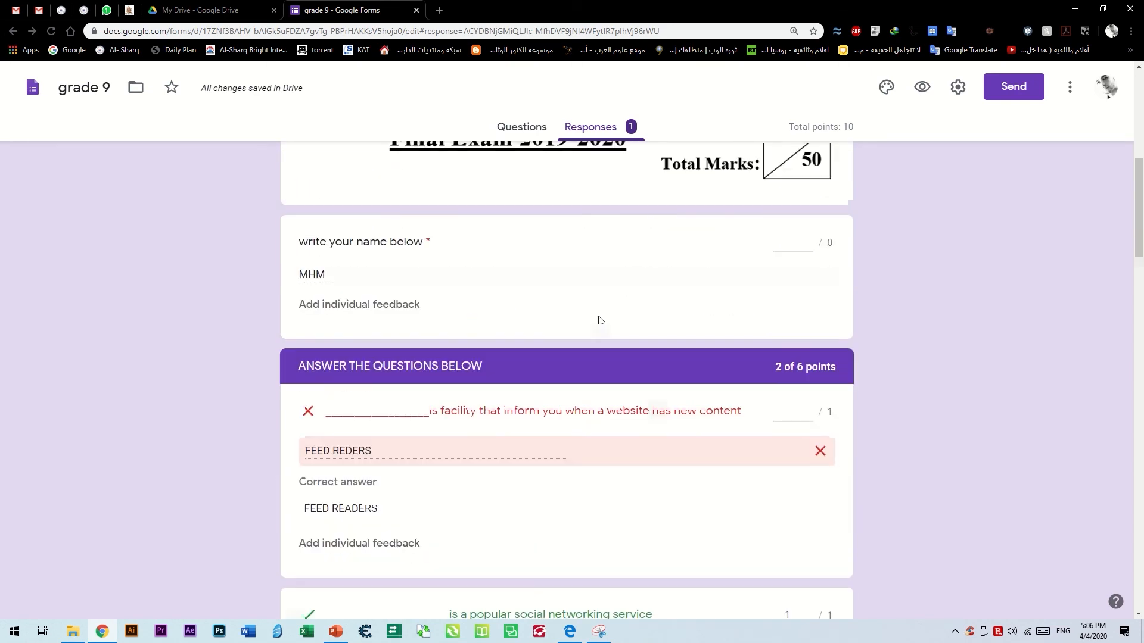
pyautogui.scroll(-1, 350, 288)
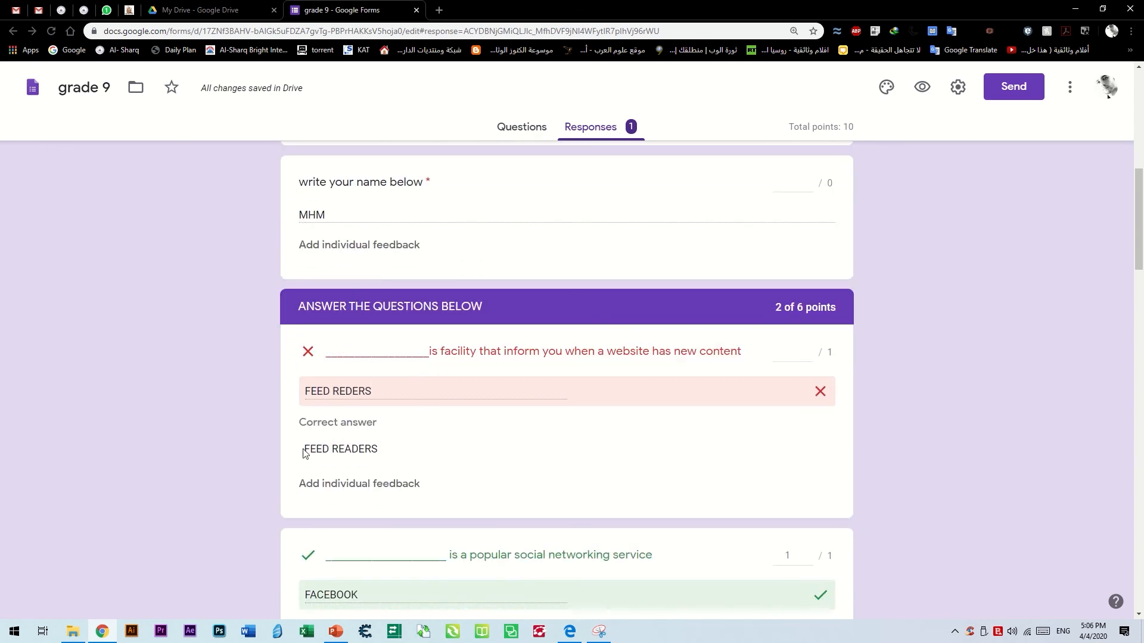
pyautogui.scroll(-5, 432, 411)
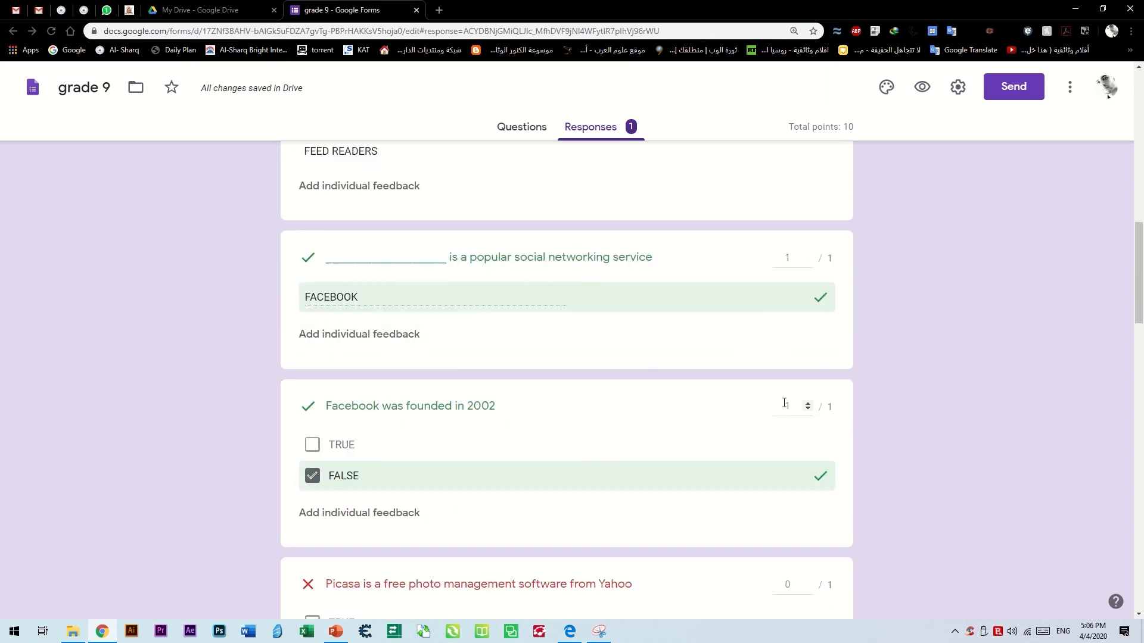
pyautogui.scroll(-3, 672, 457)
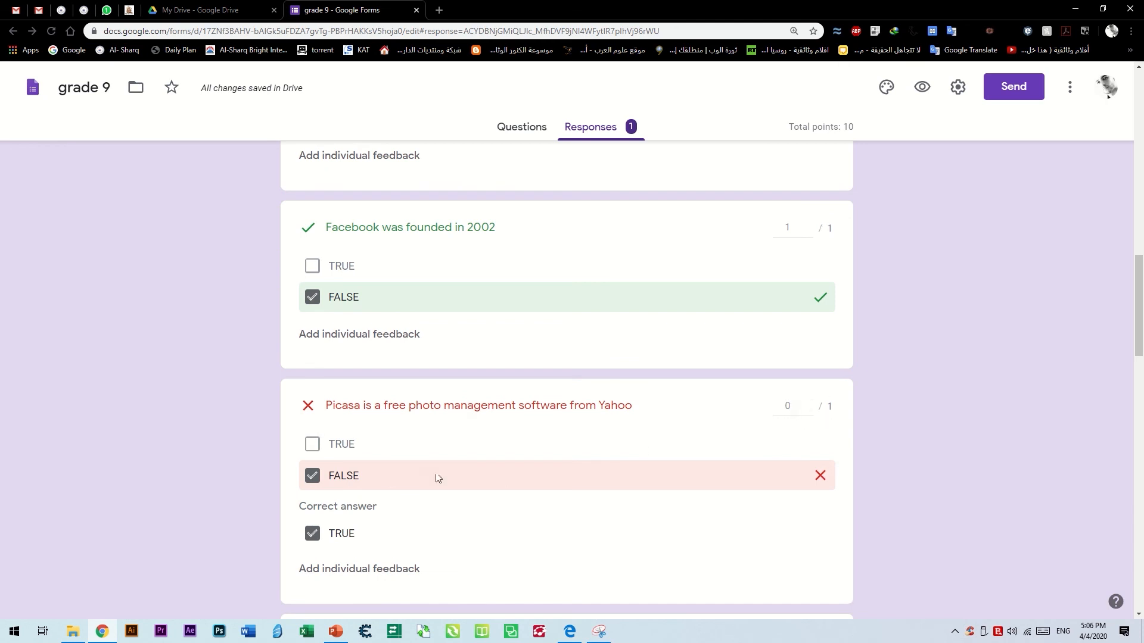
pyautogui.scroll(-3, 534, 502)
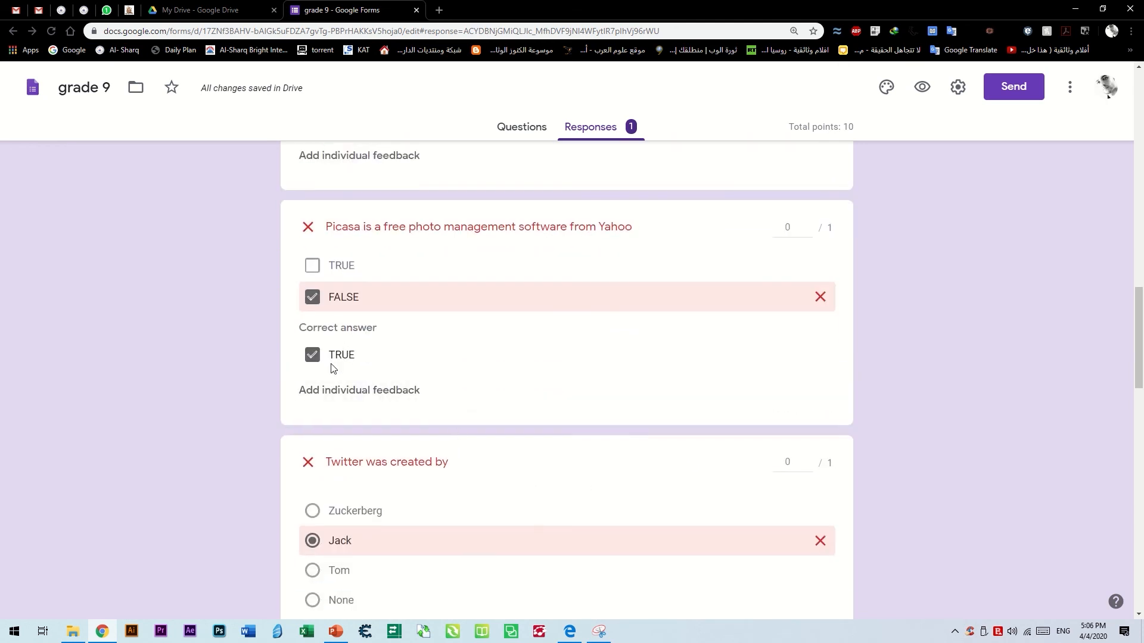
pyautogui.scroll(-3, 459, 426)
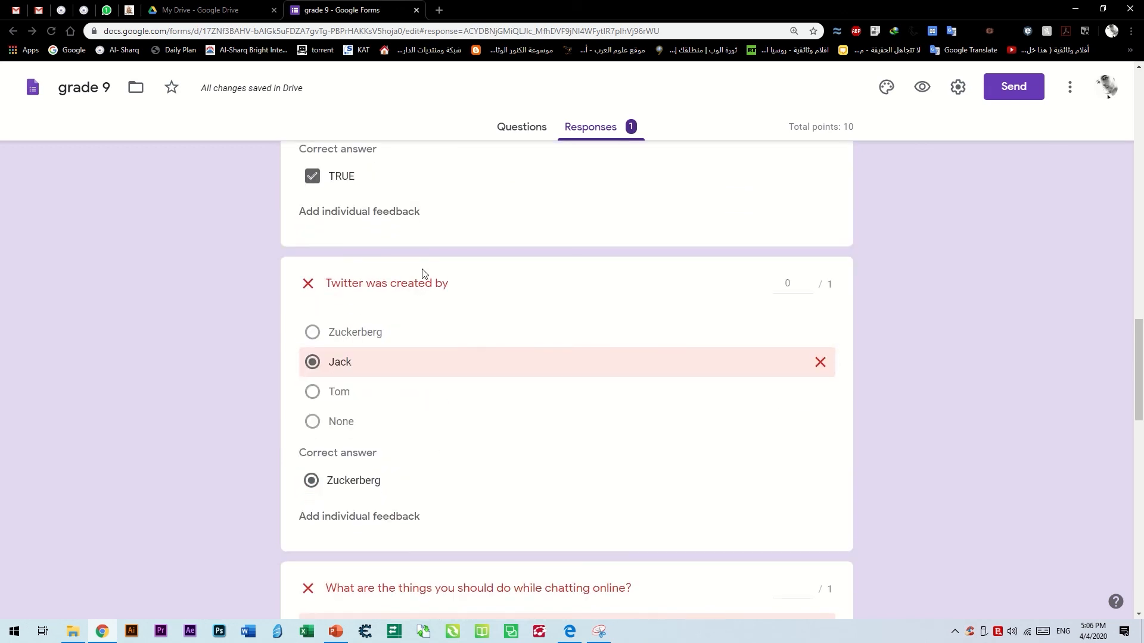
pyautogui.scroll(-4, 445, 398)
pyautogui.scroll(-6, 467, 334)
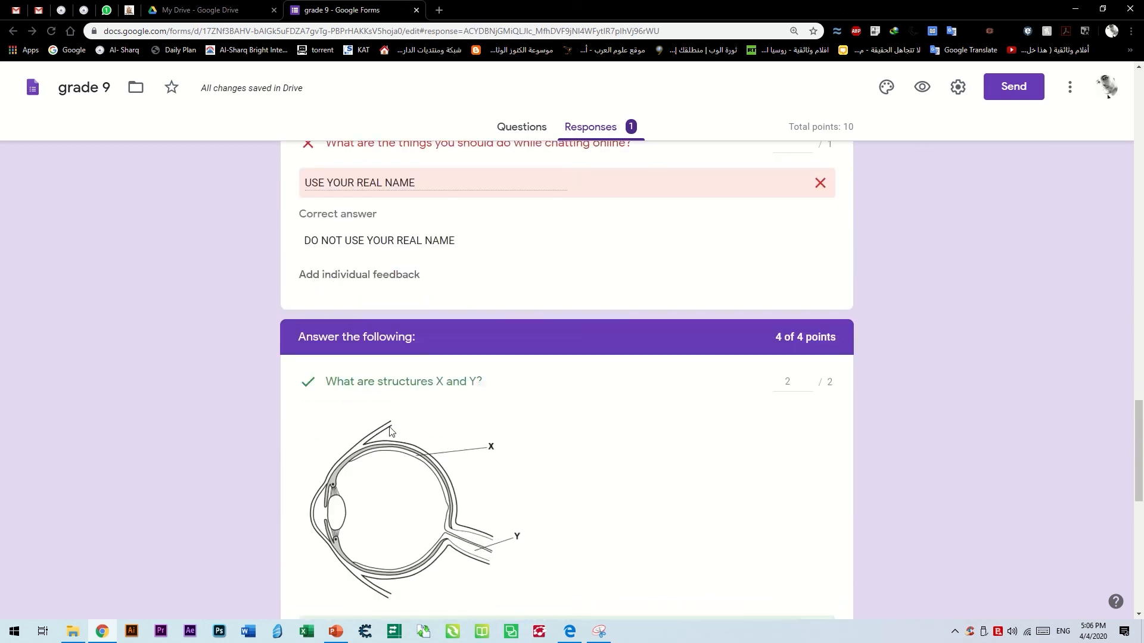
pyautogui.scroll(-7, 493, 481)
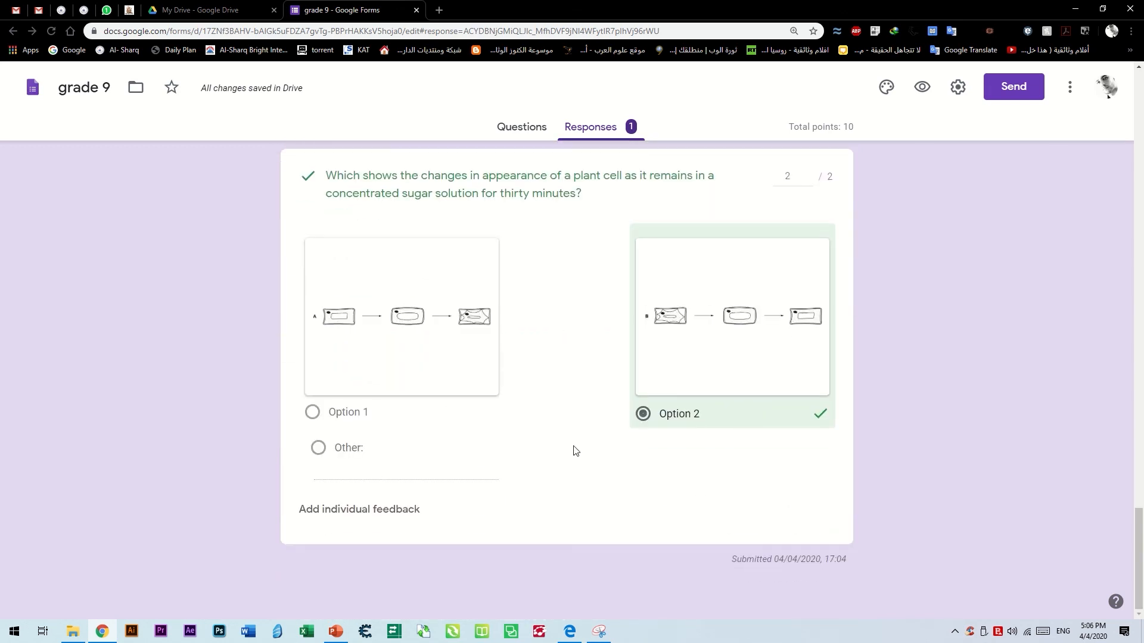
pyautogui.scroll(20, 574, 454)
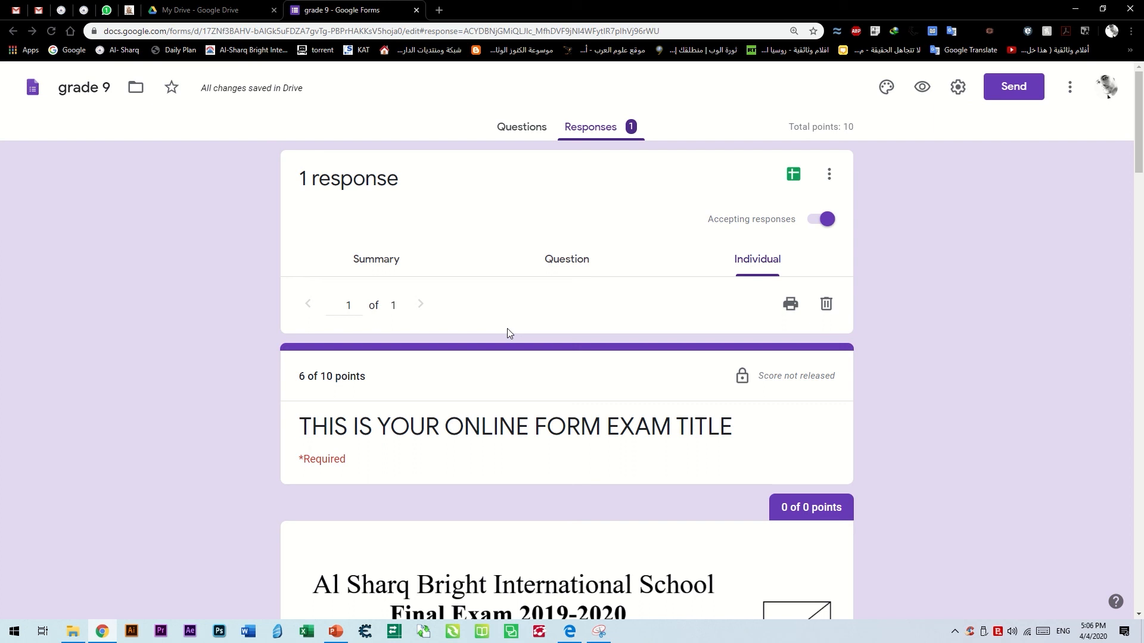
# Review the form's response restrictions, respondent permissions and mark release options, and save the settings.
pyautogui.click(956, 87)
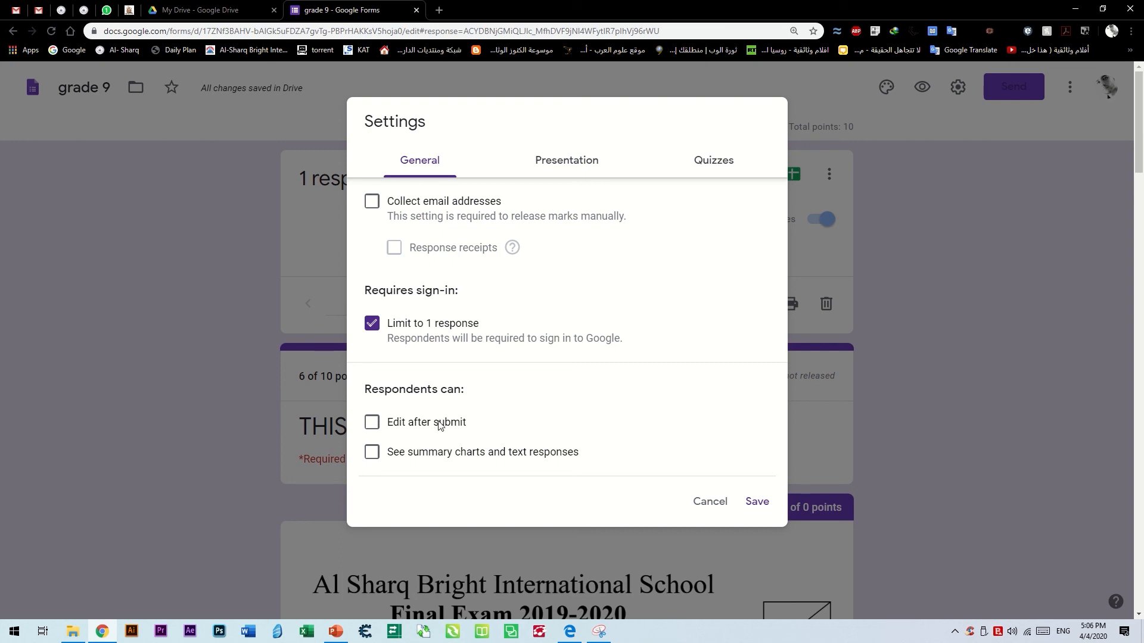
pyautogui.click(690, 173)
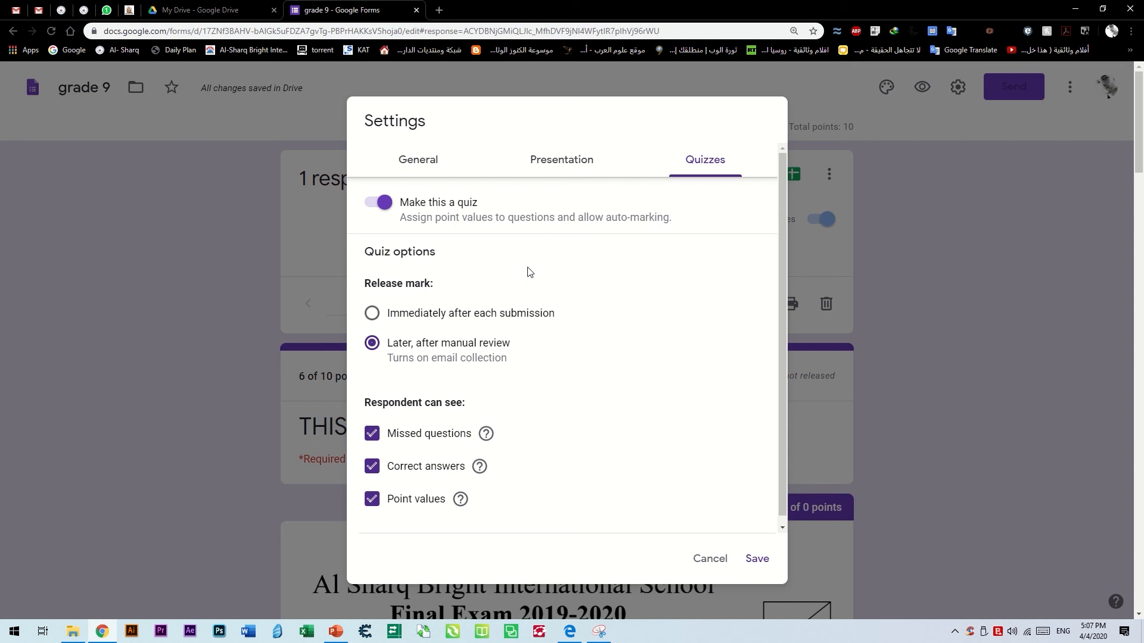
pyautogui.click(752, 556)
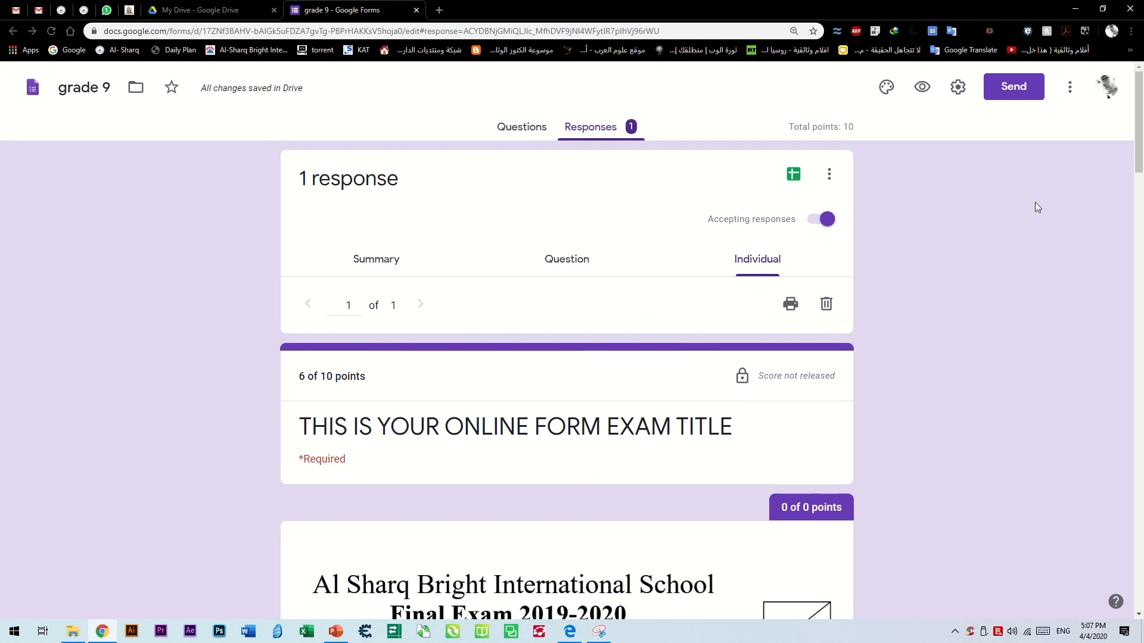
# Search the form add-ons in the G Suite Marketplace for Certify'em and open its details page.
pyautogui.click(1070, 88)
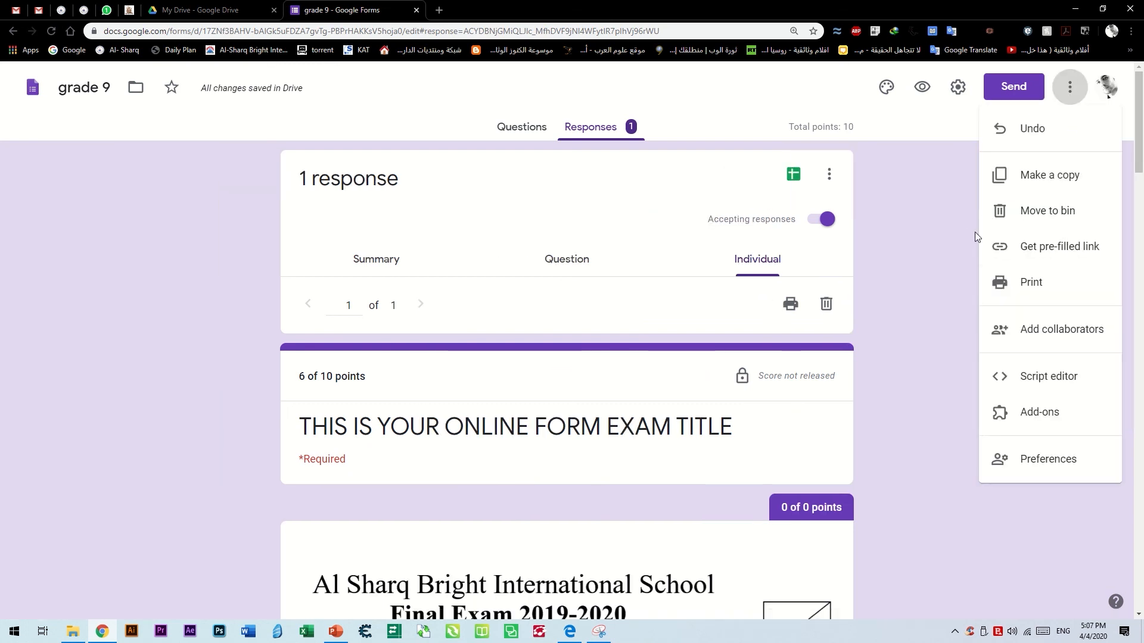
pyautogui.click(1043, 422)
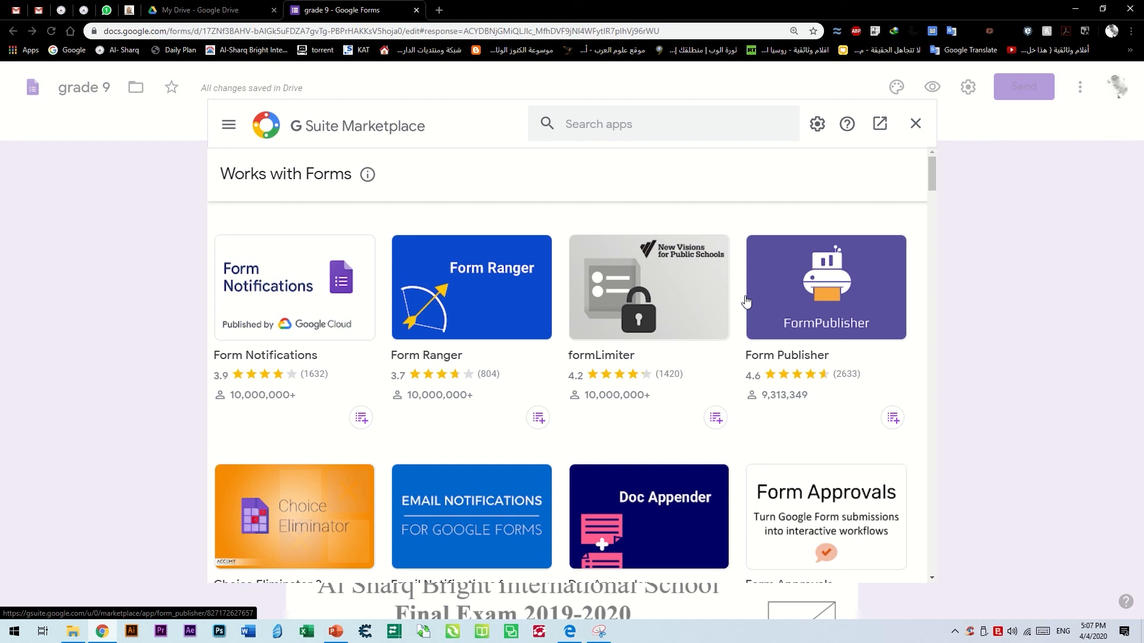
pyautogui.click(620, 131)
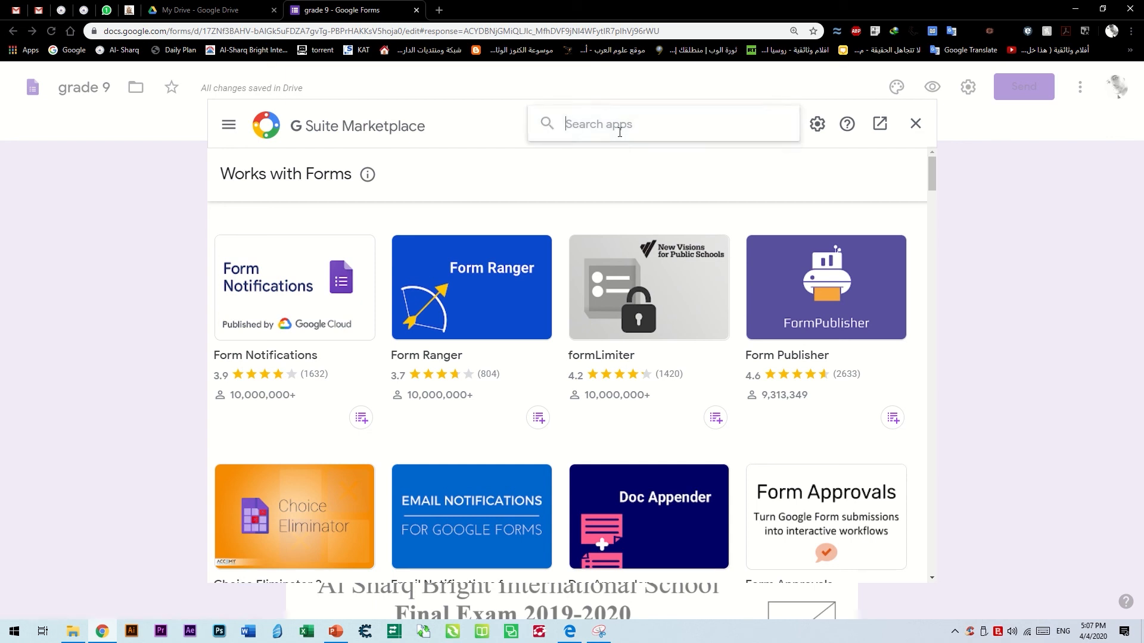
pyautogui.write('CER')
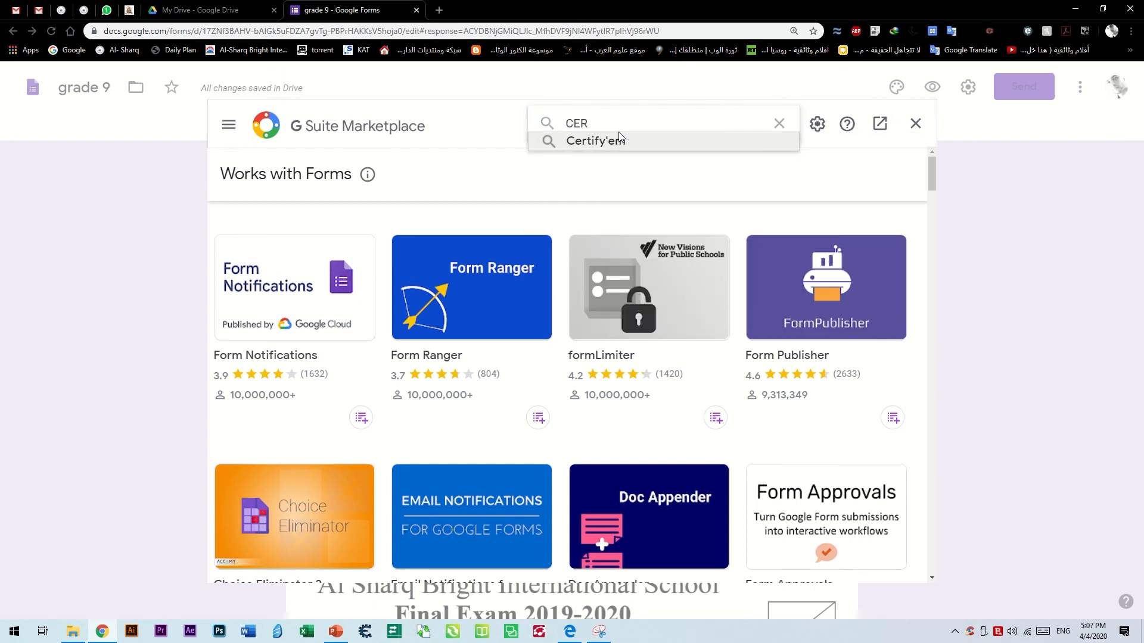
pyautogui.click(642, 140)
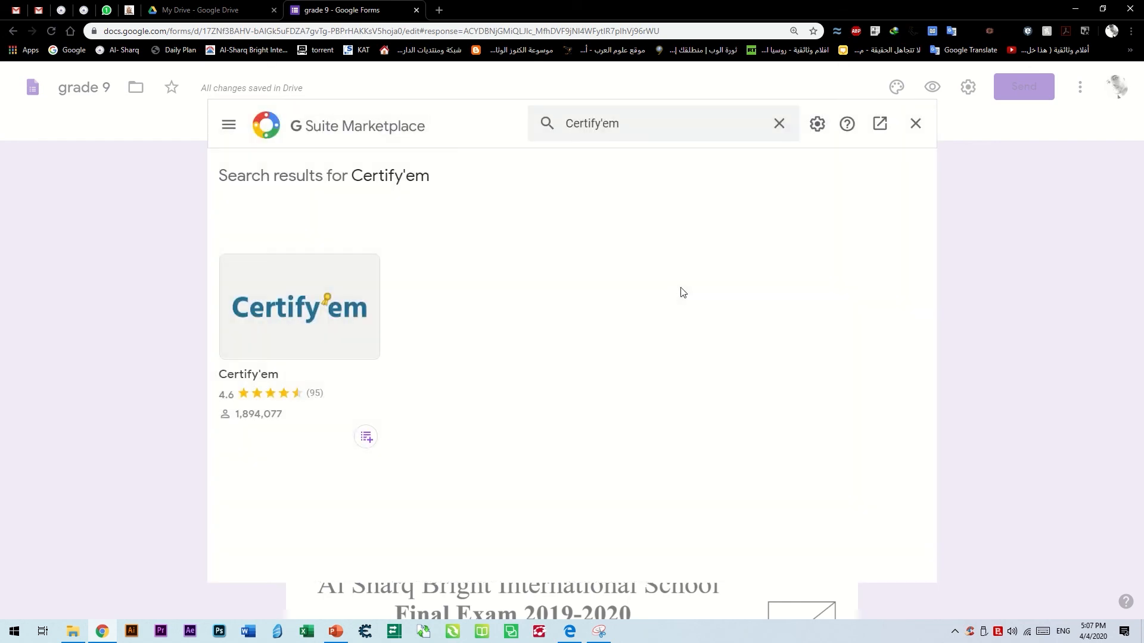
pyautogui.click(293, 377)
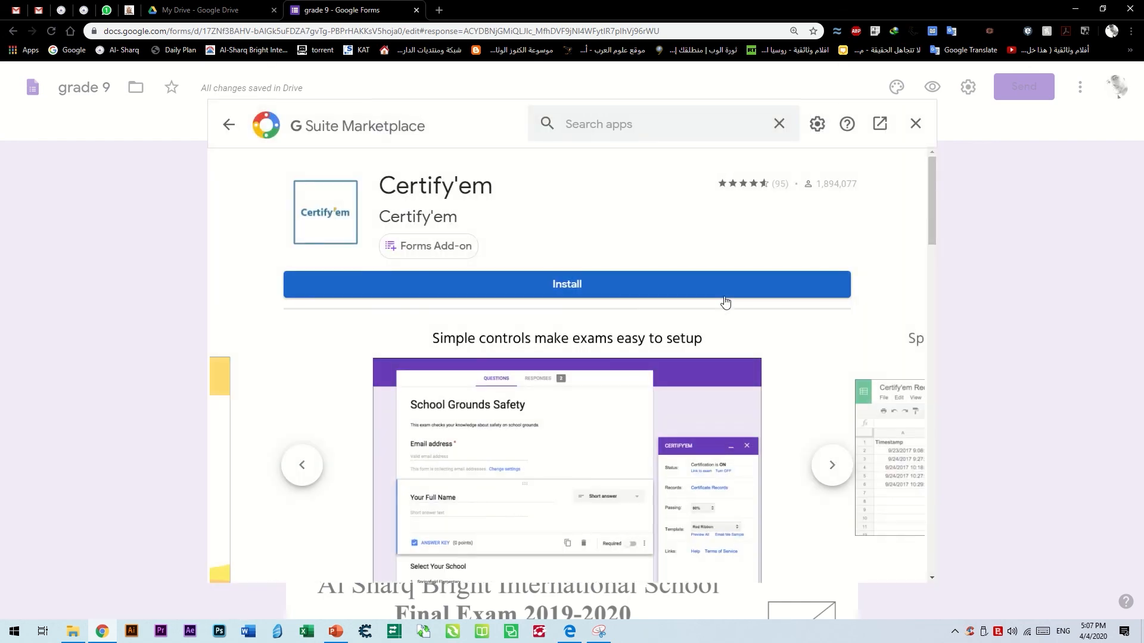
# Browse the preview images of the Certify'em add-on, including its certificate templates, and close the marketplace.
pyautogui.scroll(-3, 725, 303)
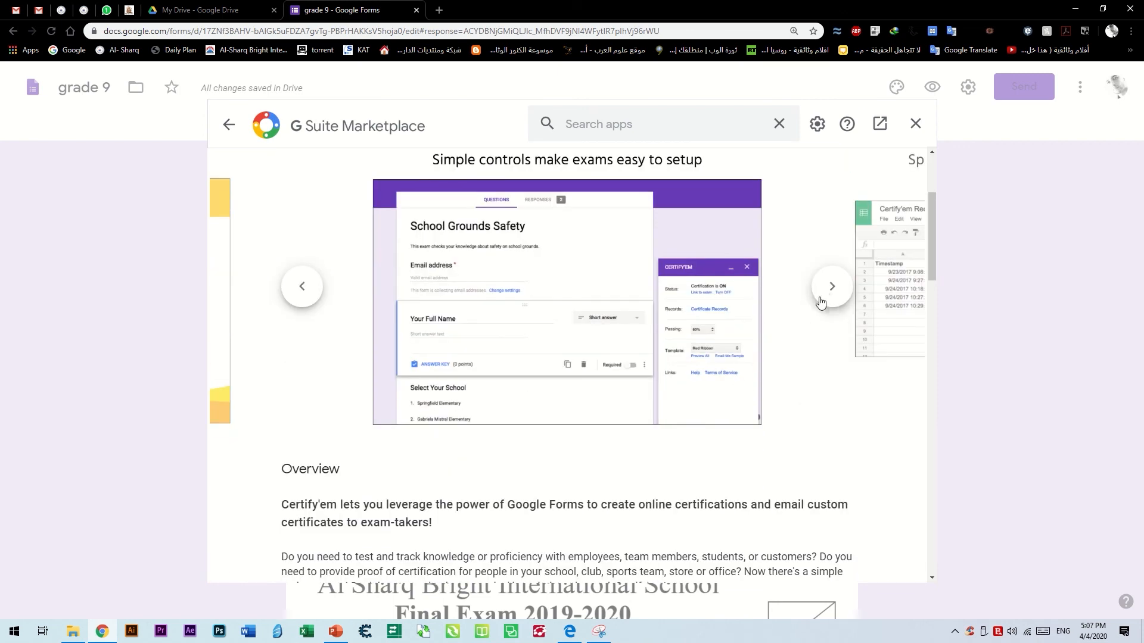
pyautogui.click(822, 302)
pyautogui.click(822, 302)
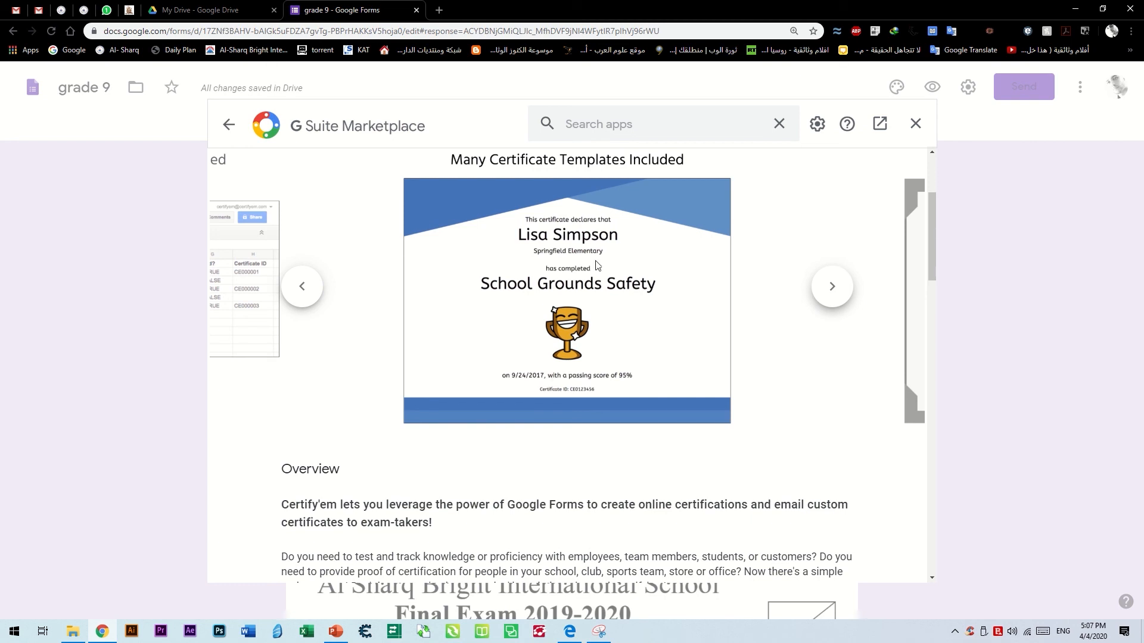
pyautogui.click(830, 297)
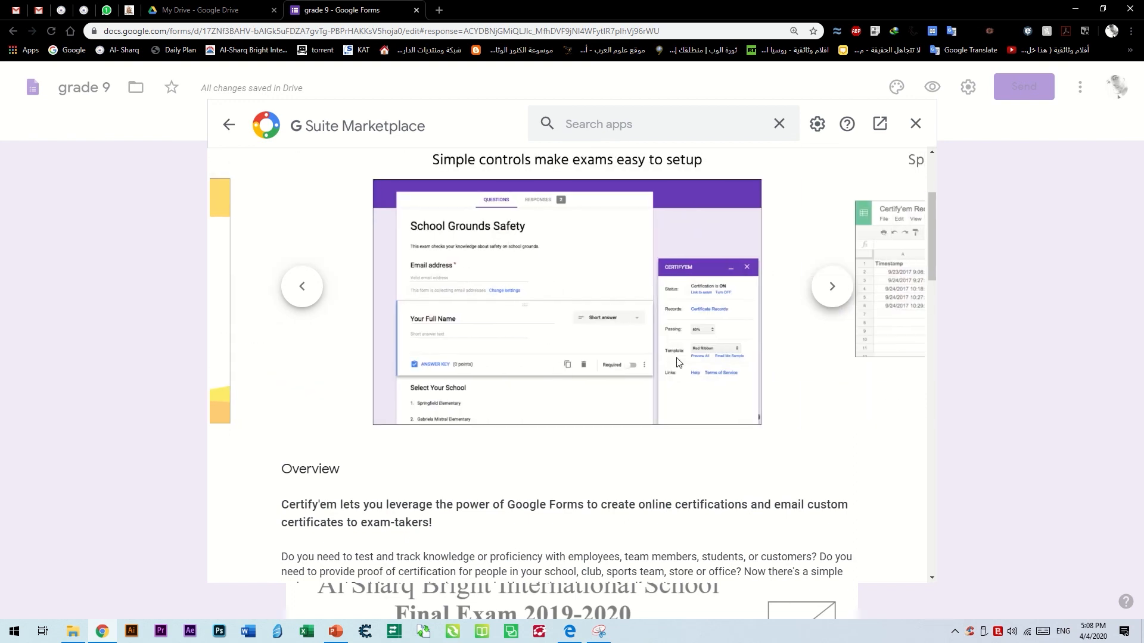
pyautogui.click(915, 123)
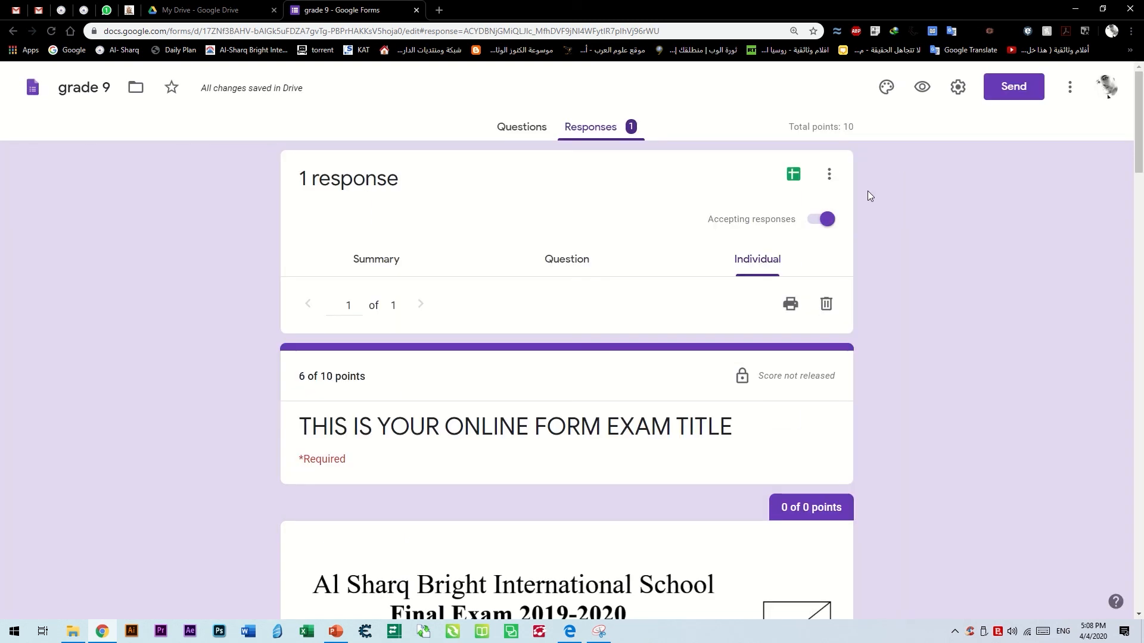